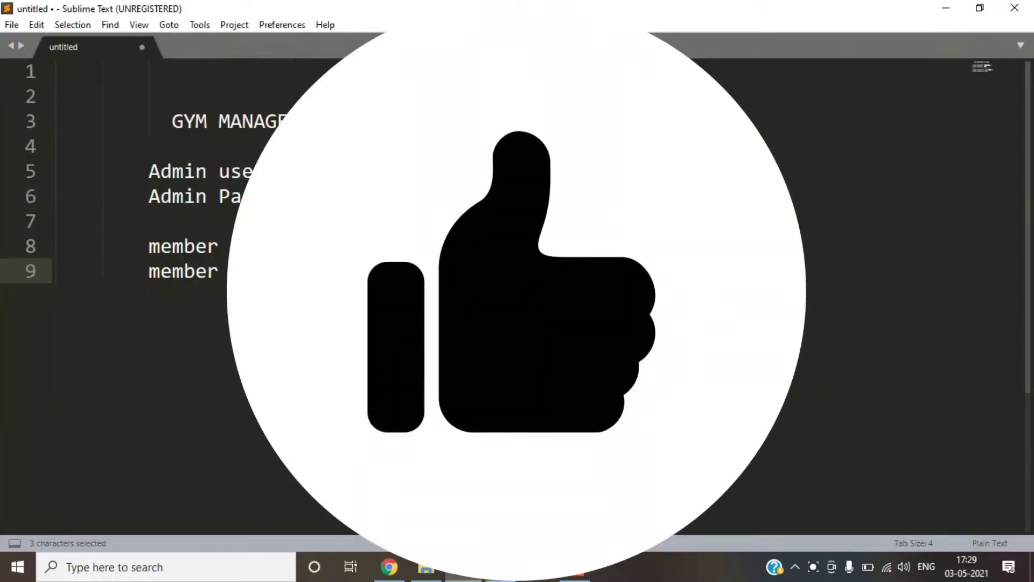
# - Confirm the sql file folder holds gym (1).sql, then return to the gym_ci project folder
pyautogui.click(437, 569)
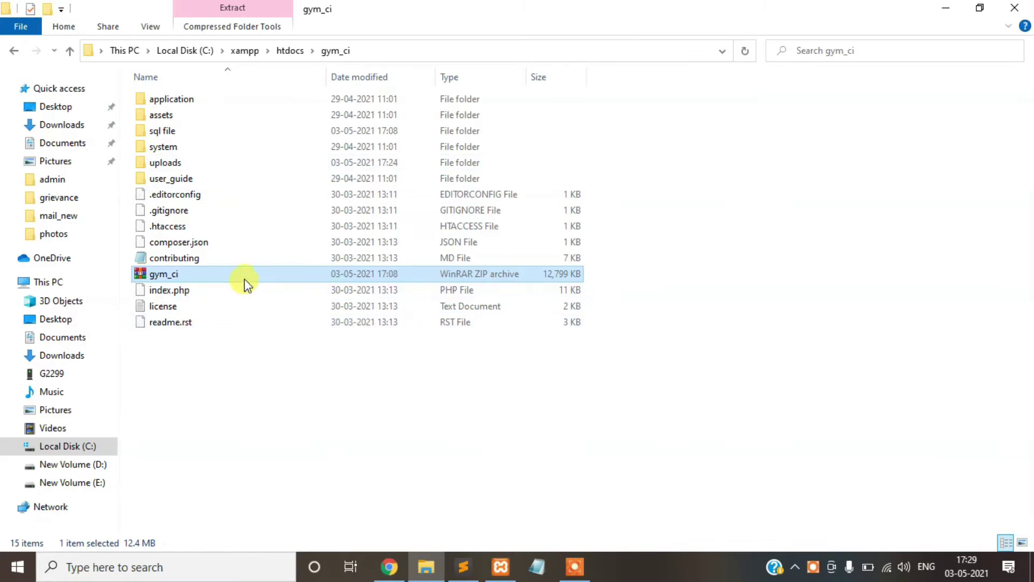
pyautogui.doubleClick(222, 135)
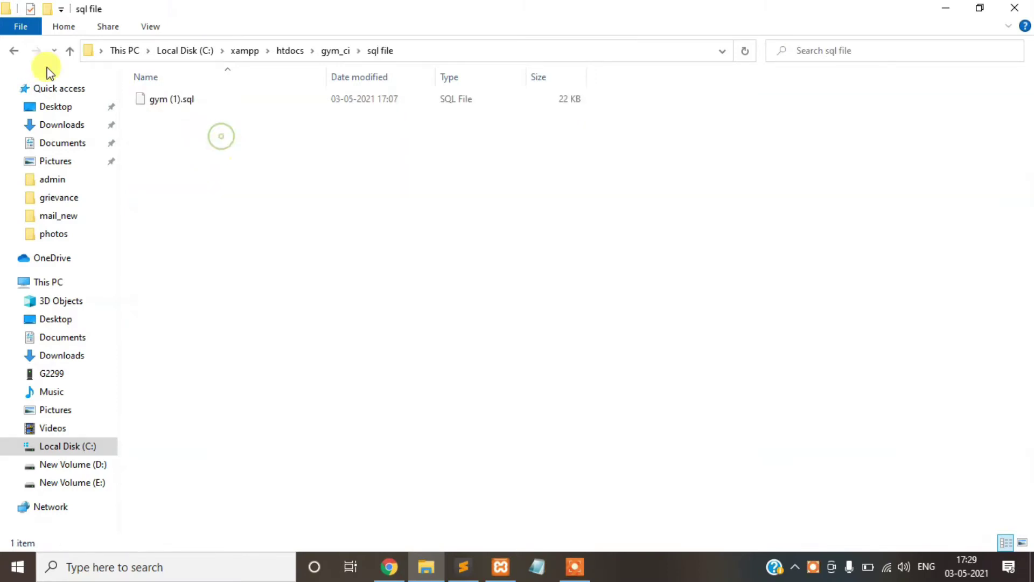
pyautogui.click(14, 50)
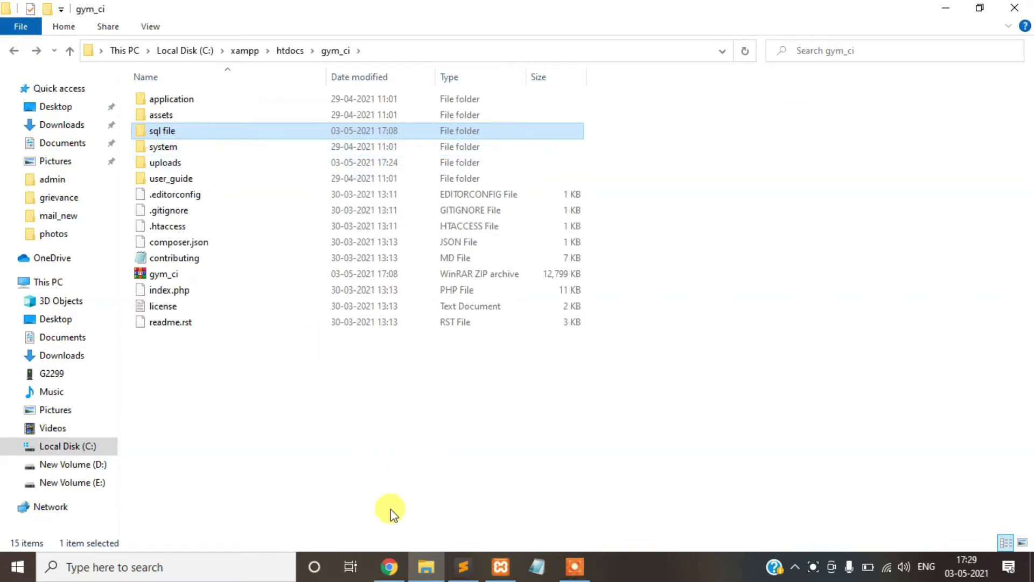
# - Show the gym database's Structure page in phpMyAdmin, listing 11 tables with 64 rows
pyautogui.click(390, 565)
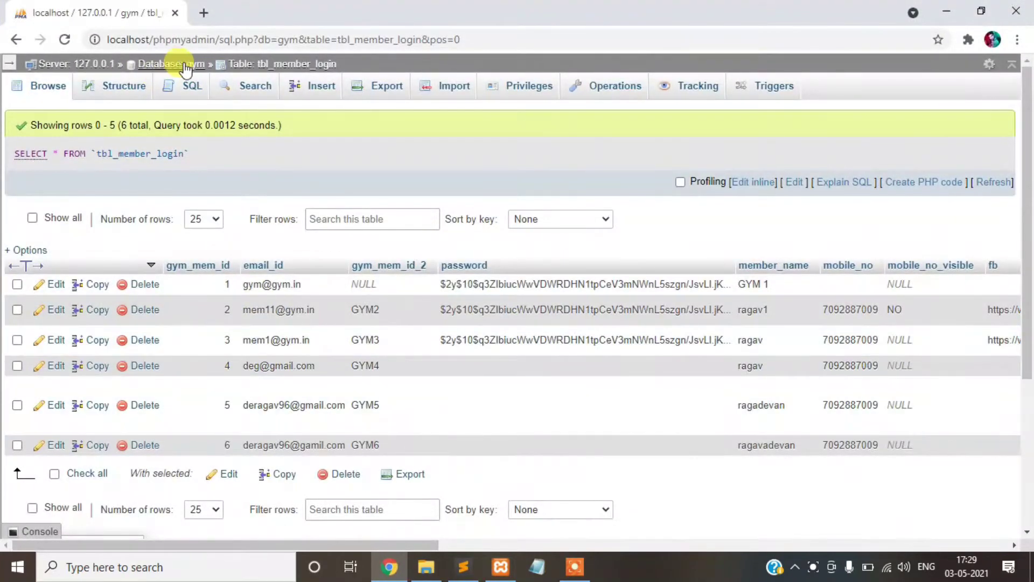
pyautogui.click(195, 64)
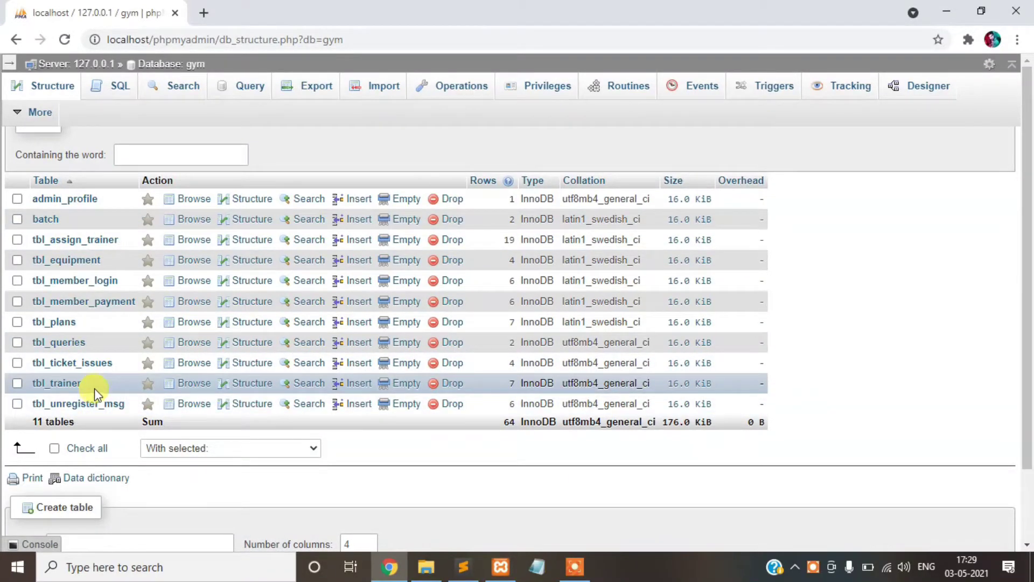
pyautogui.click(426, 566)
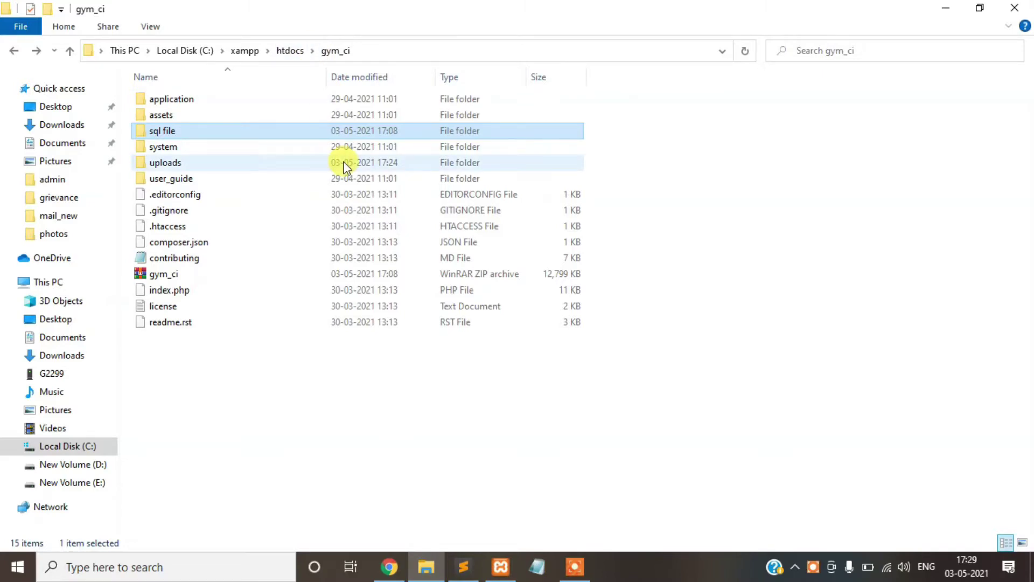
pyautogui.click(390, 565)
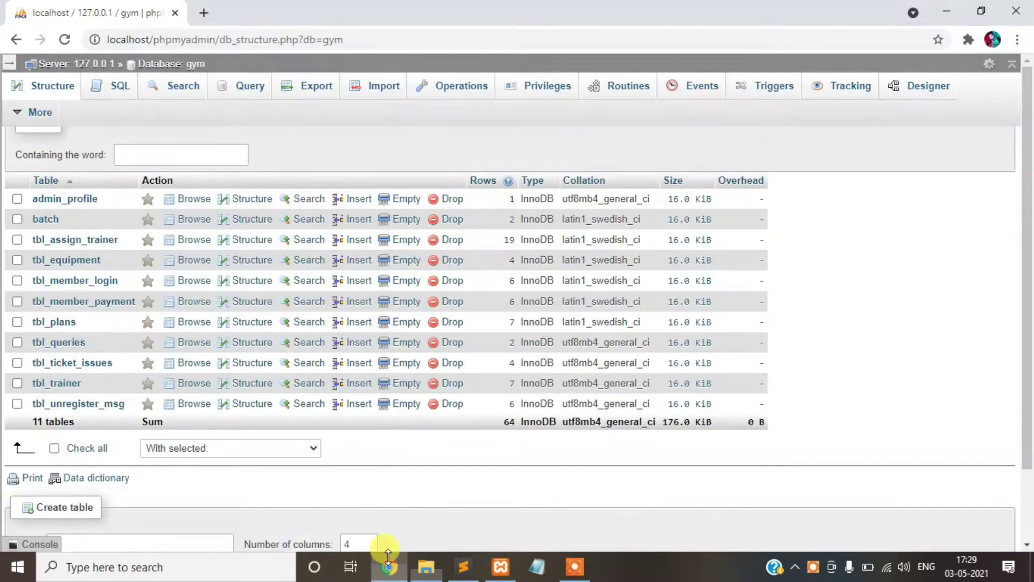
# - Load localhost/gym_ci/index in a new Chrome tab to show the PONIGYM home page
pyautogui.click(202, 14)
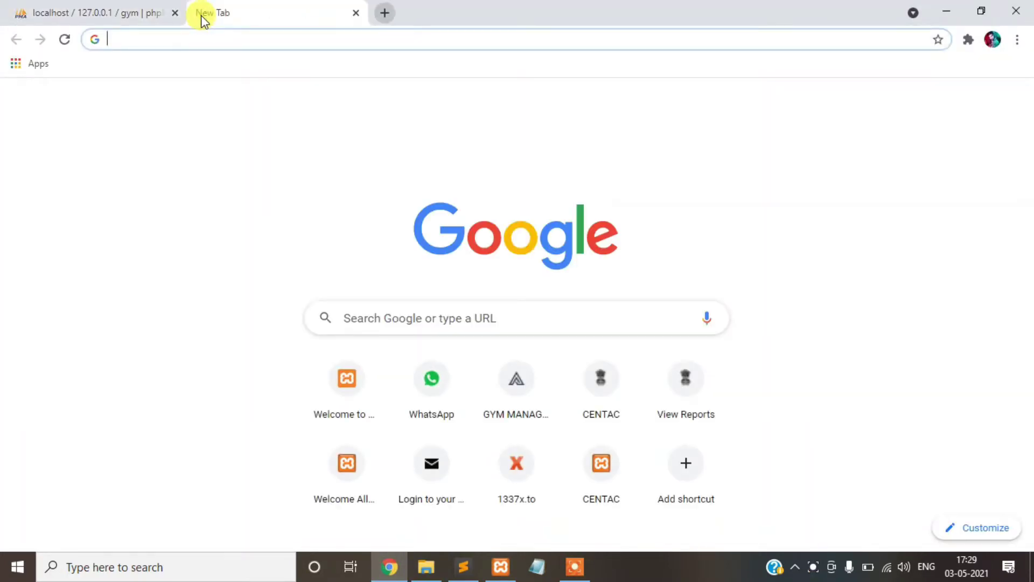
pyautogui.write('localhost/gy')
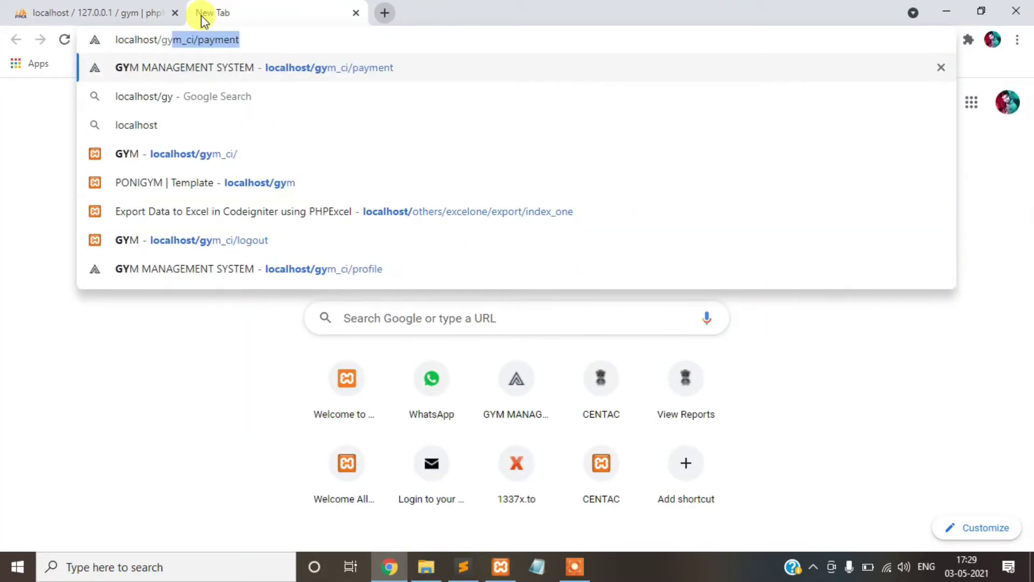
pyautogui.write('m_ci/')
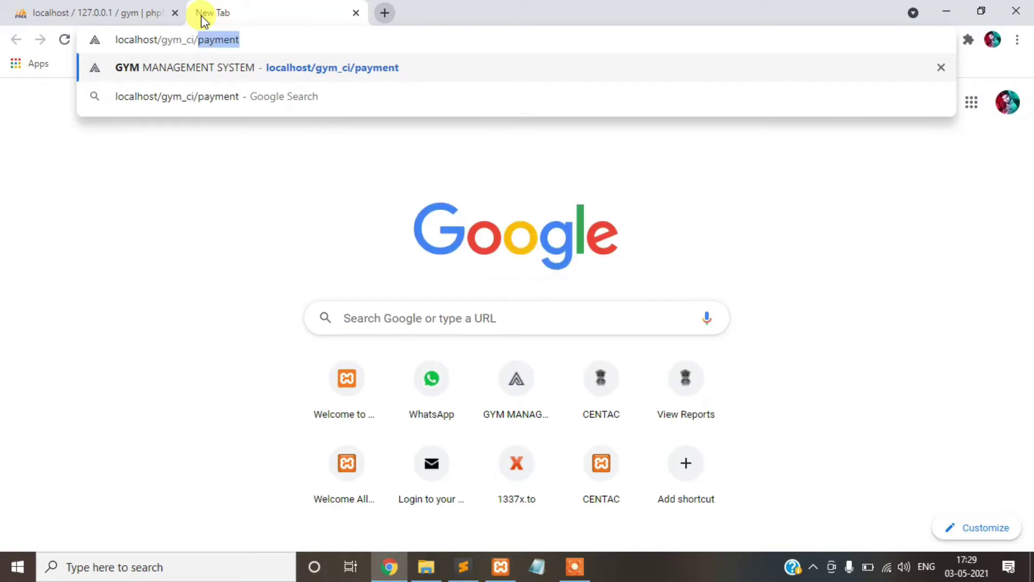
pyautogui.press('BackSpace')
pyautogui.press('Return')
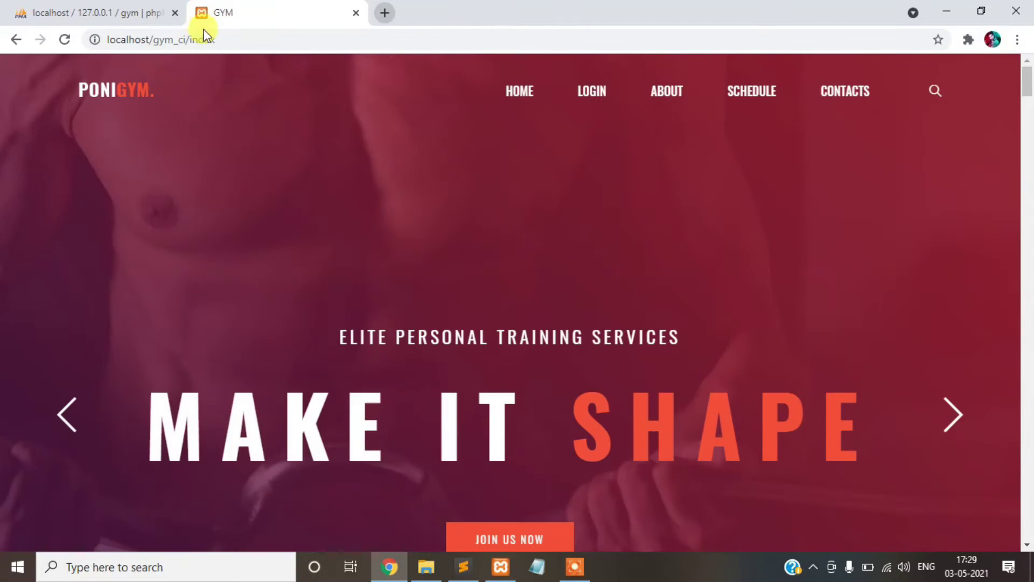
pyautogui.scroll(-17, 415, 266)
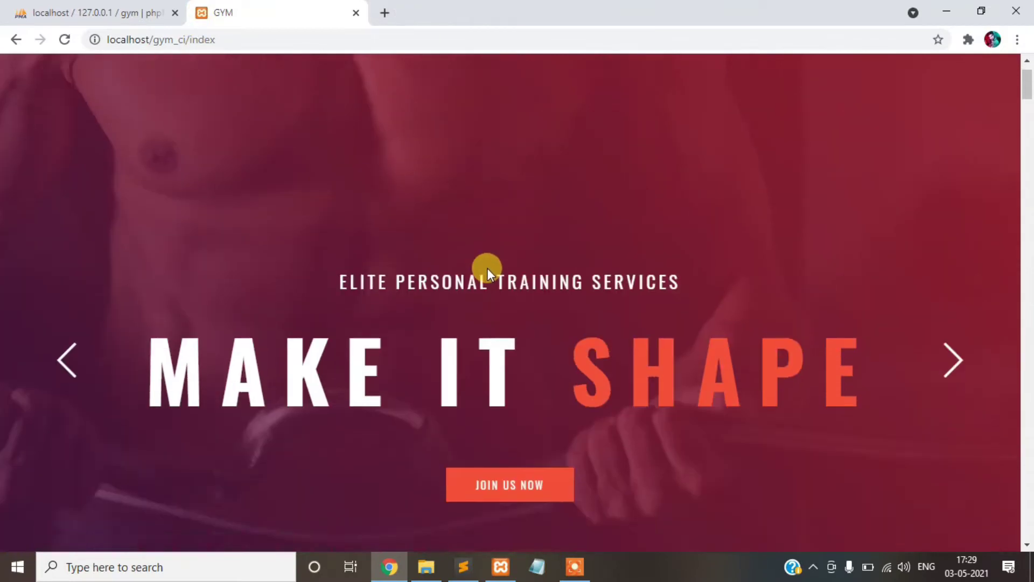
pyautogui.scroll(-20, 461, 220)
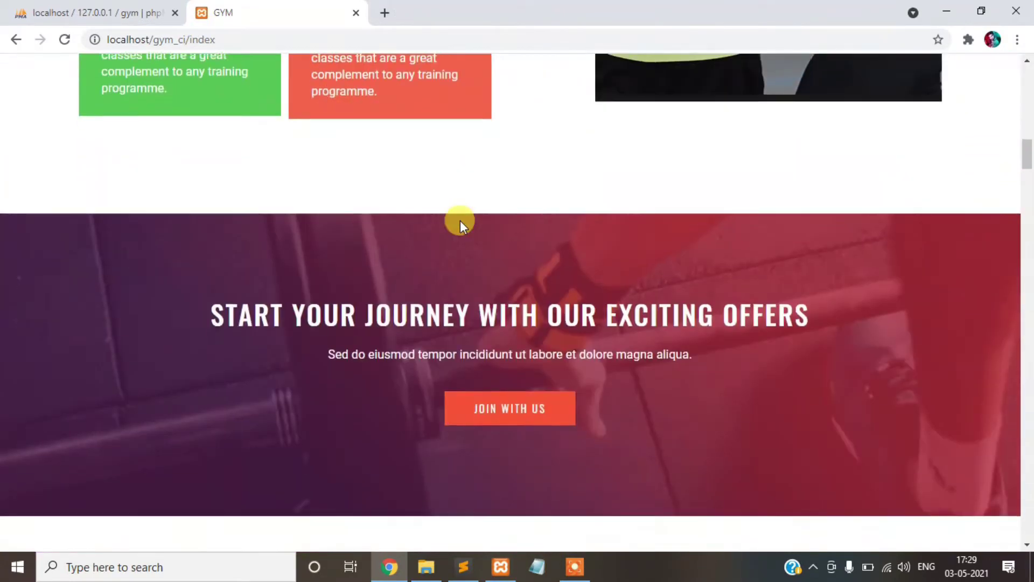
pyautogui.scroll(-2, 472, 246)
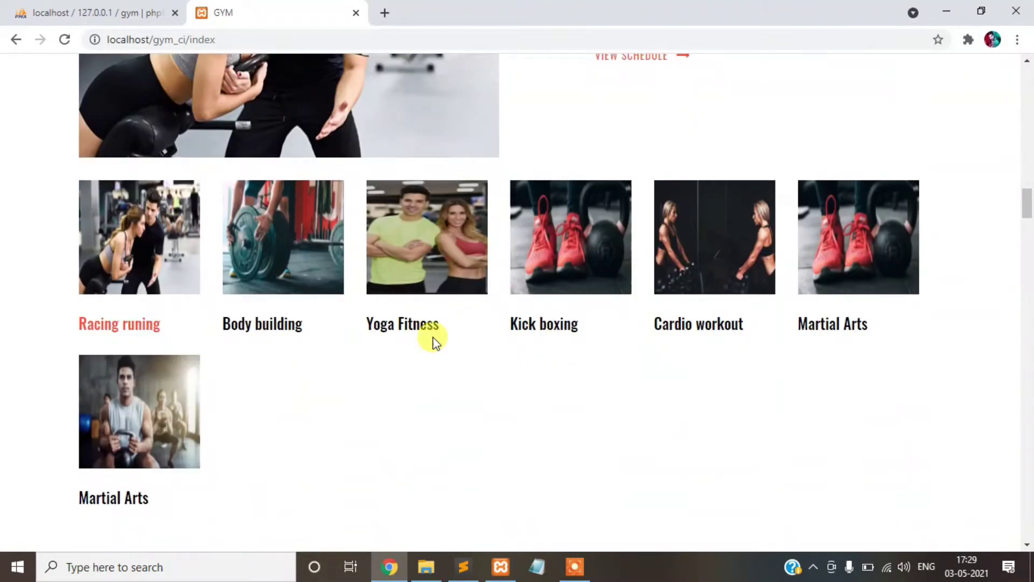
pyautogui.scroll(2, 434, 340)
pyautogui.scroll(-10, 438, 335)
pyautogui.scroll(-6, 444, 301)
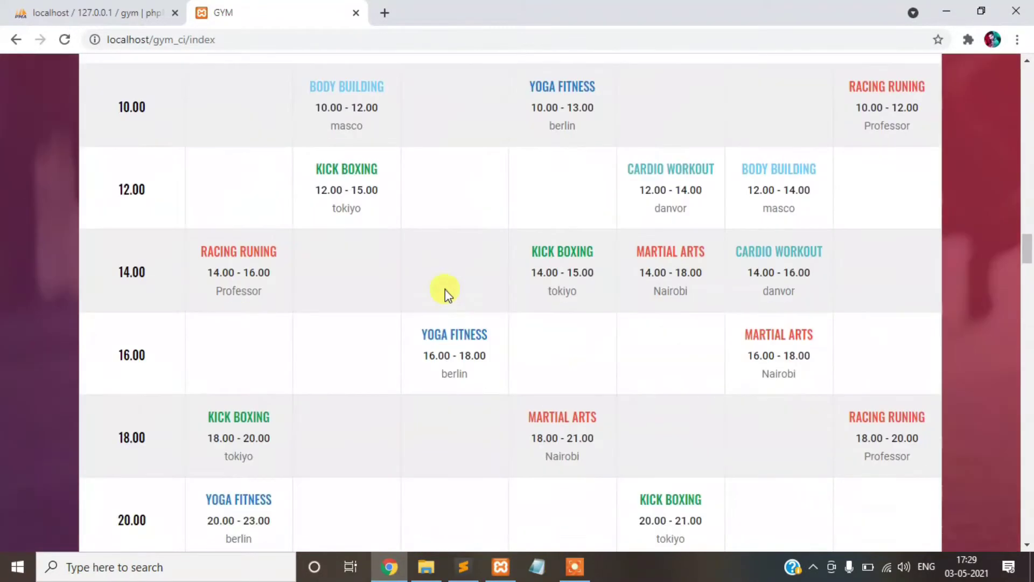
pyautogui.scroll(6, 445, 289)
pyautogui.scroll(-7, 445, 289)
pyautogui.scroll(7, 445, 290)
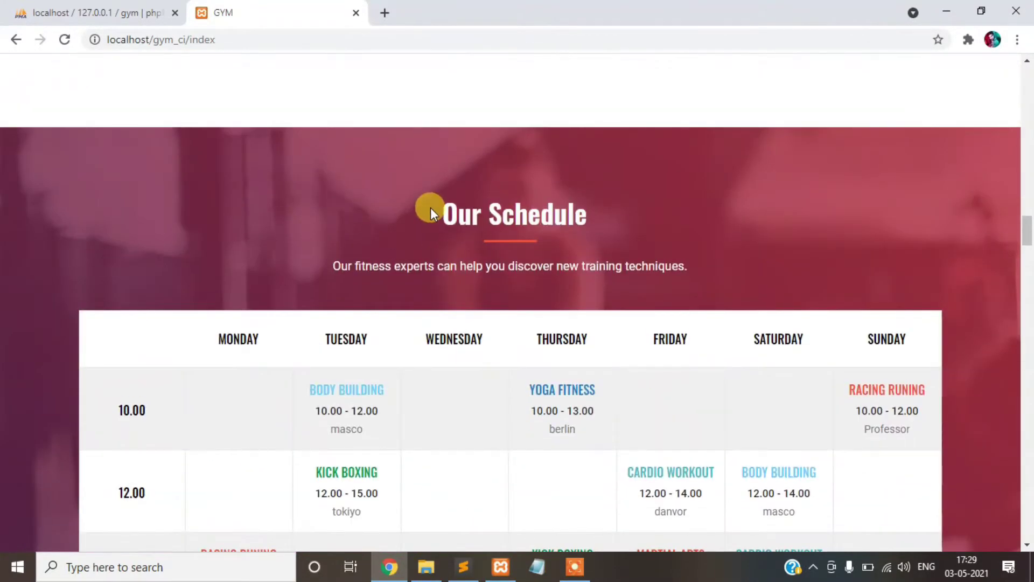
pyautogui.moveTo(431, 208); pyautogui.dragTo(598, 216)
pyautogui.scroll(12, 579, 259)
pyautogui.scroll(-3, 588, 277)
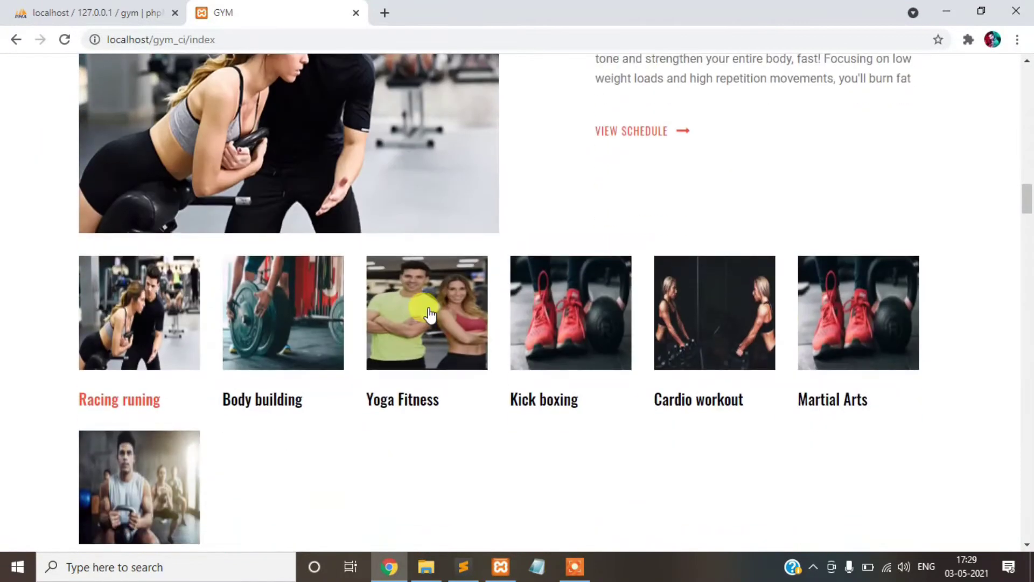
pyautogui.click(318, 293)
pyautogui.click(431, 299)
pyautogui.click(541, 312)
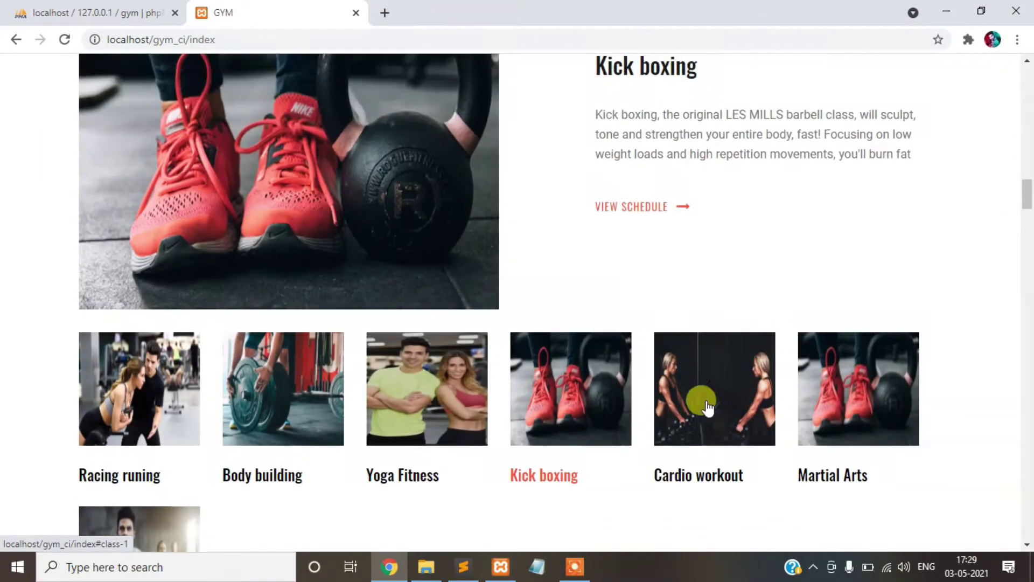
pyautogui.click(703, 403)
pyautogui.scroll(3, 321, 202)
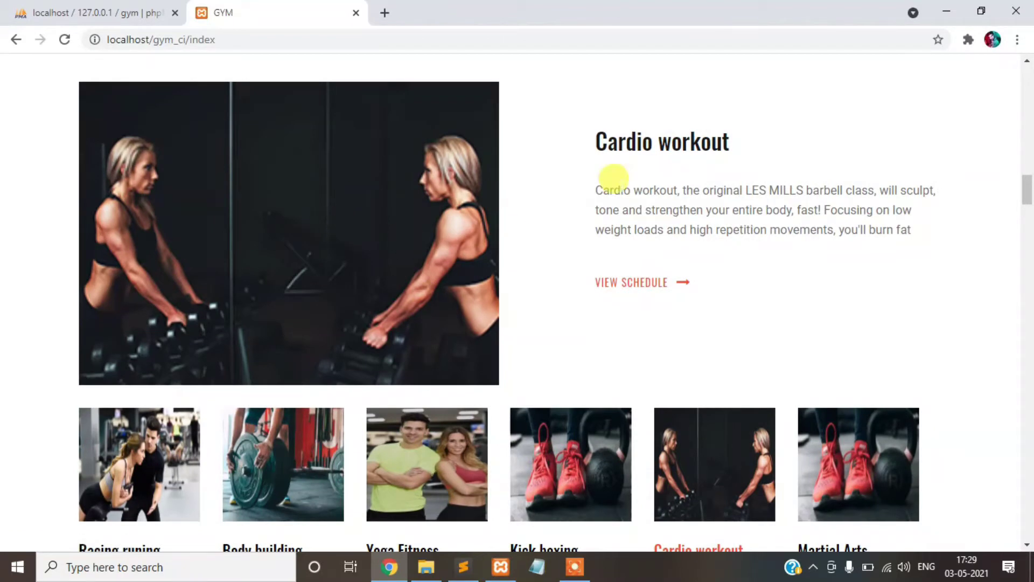
pyautogui.moveTo(593, 139); pyautogui.dragTo(750, 144)
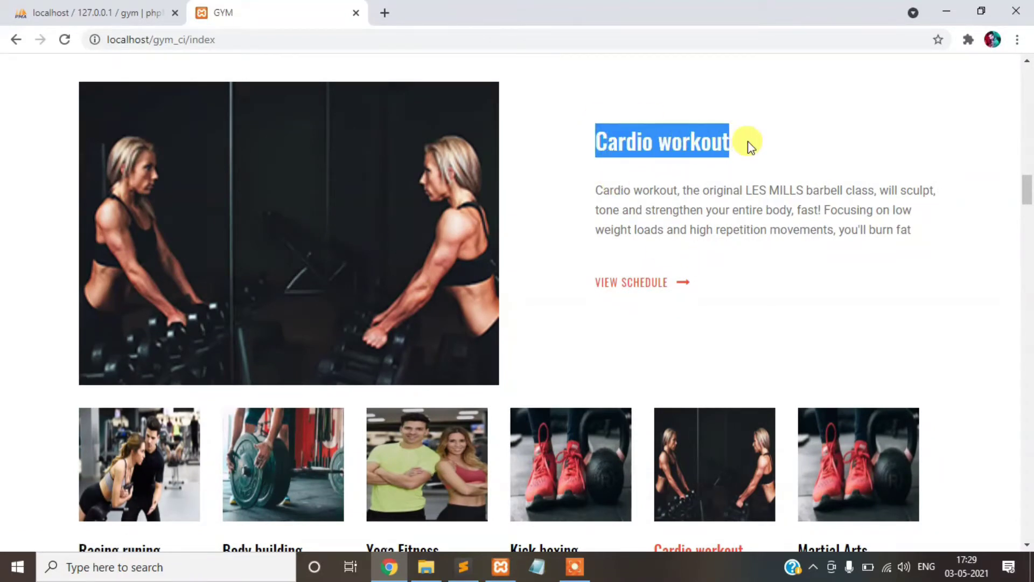
pyautogui.scroll(-2, 749, 143)
pyautogui.click(850, 364)
pyautogui.scroll(-6, 721, 301)
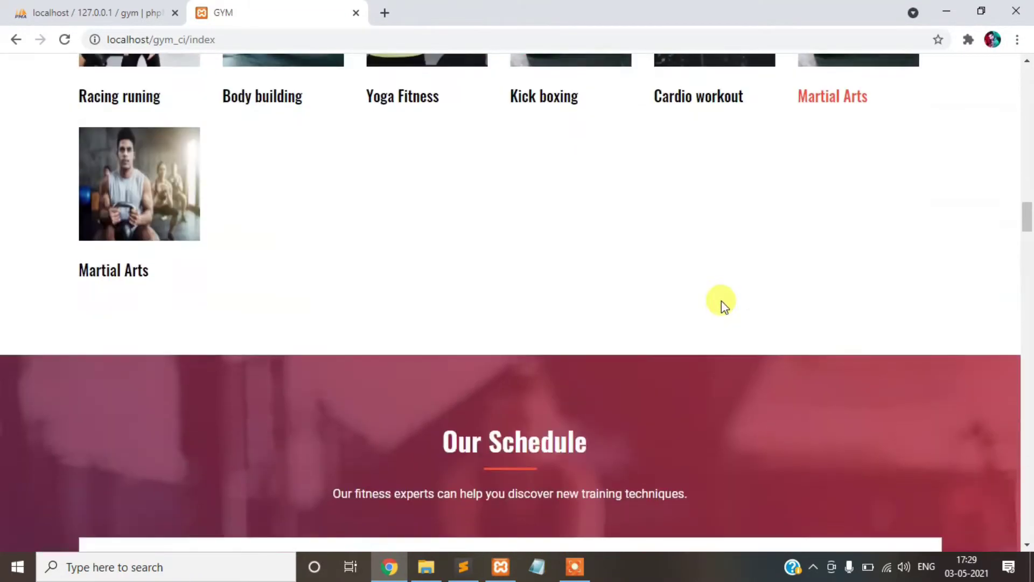
pyautogui.scroll(-20, 722, 301)
pyautogui.scroll(4, 693, 303)
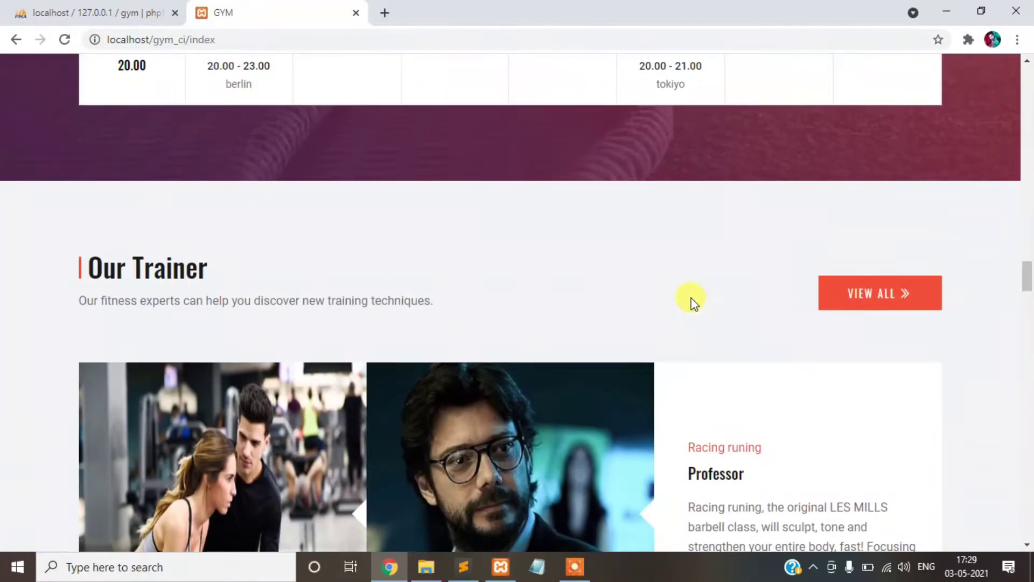
pyautogui.moveTo(105, 268); pyautogui.dragTo(254, 266)
pyautogui.scroll(-4, 281, 268)
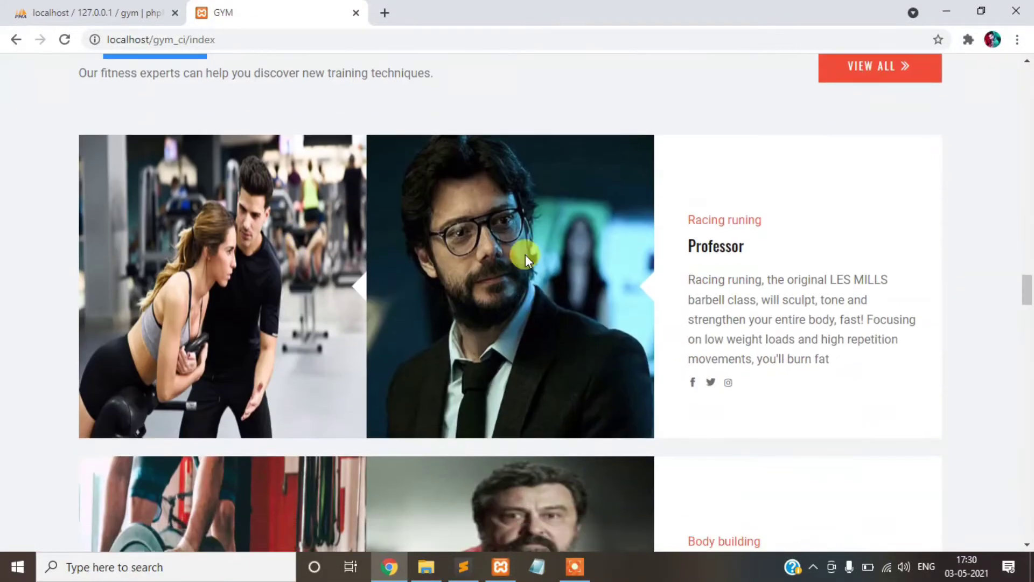
pyautogui.scroll(-3, 519, 242)
pyautogui.scroll(1, 769, 192)
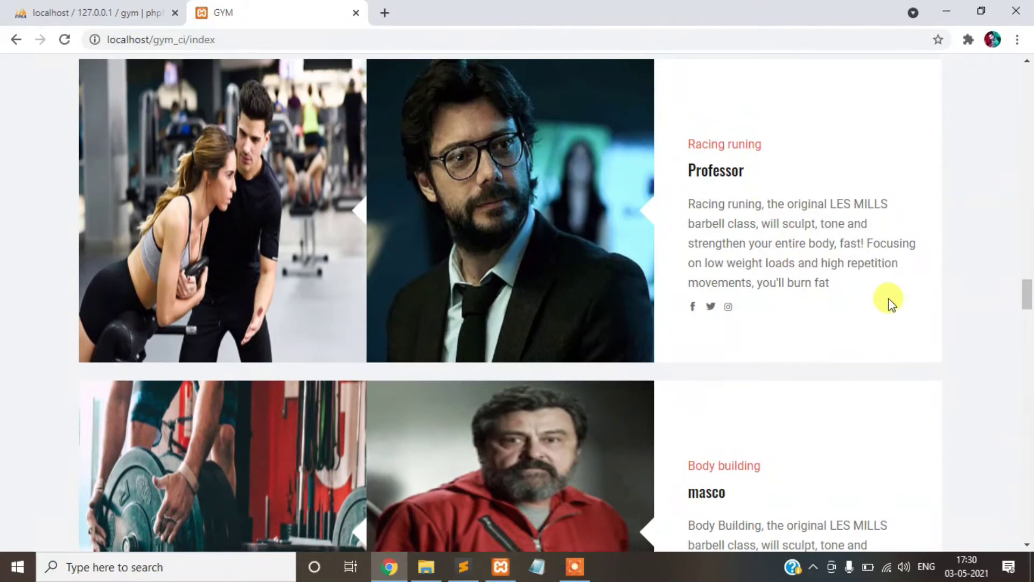
pyautogui.moveTo(838, 284); pyautogui.dragTo(695, 203)
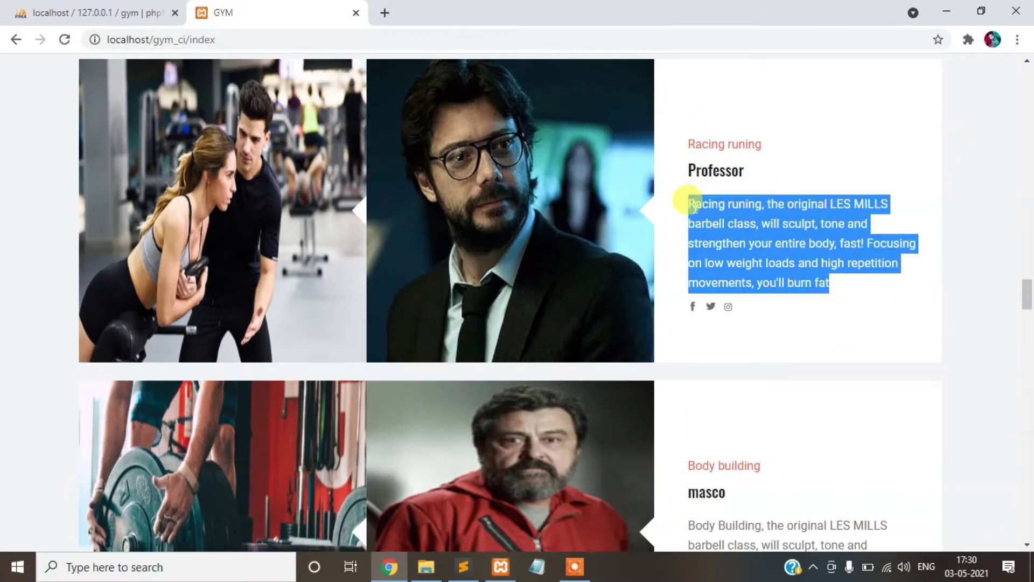
pyautogui.scroll(-3, 680, 231)
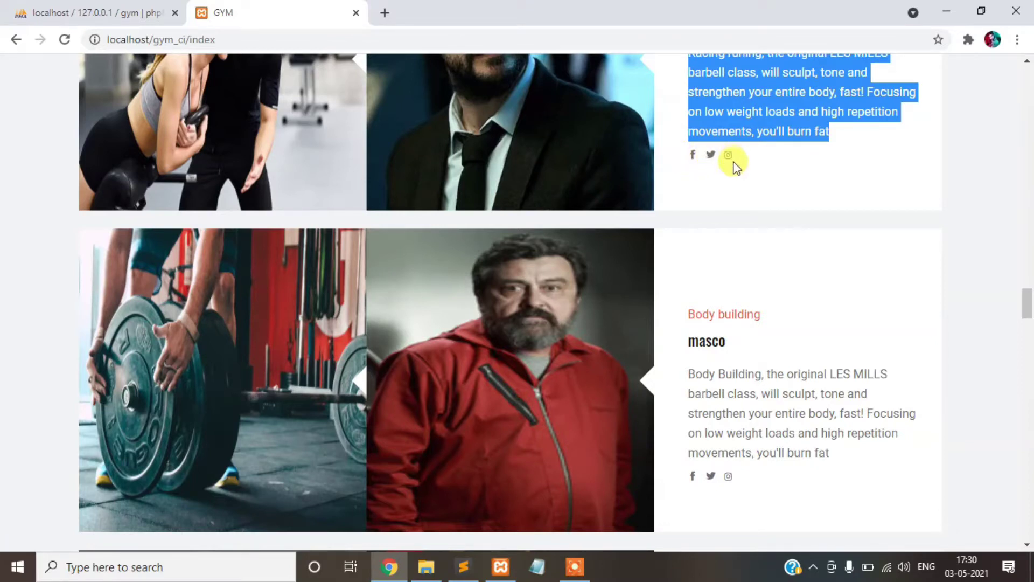
pyautogui.scroll(-6, 626, 231)
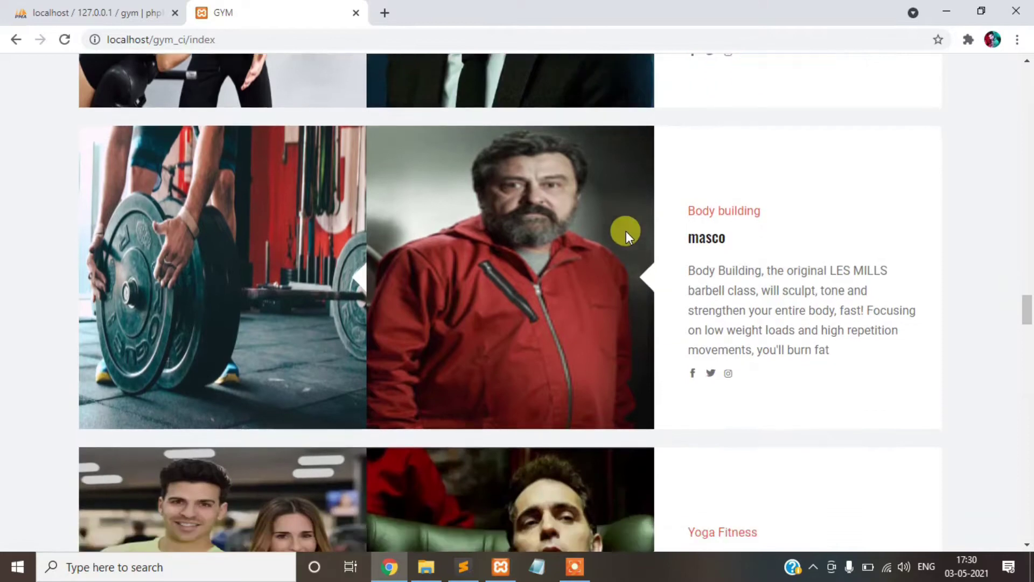
pyautogui.scroll(-15, 625, 231)
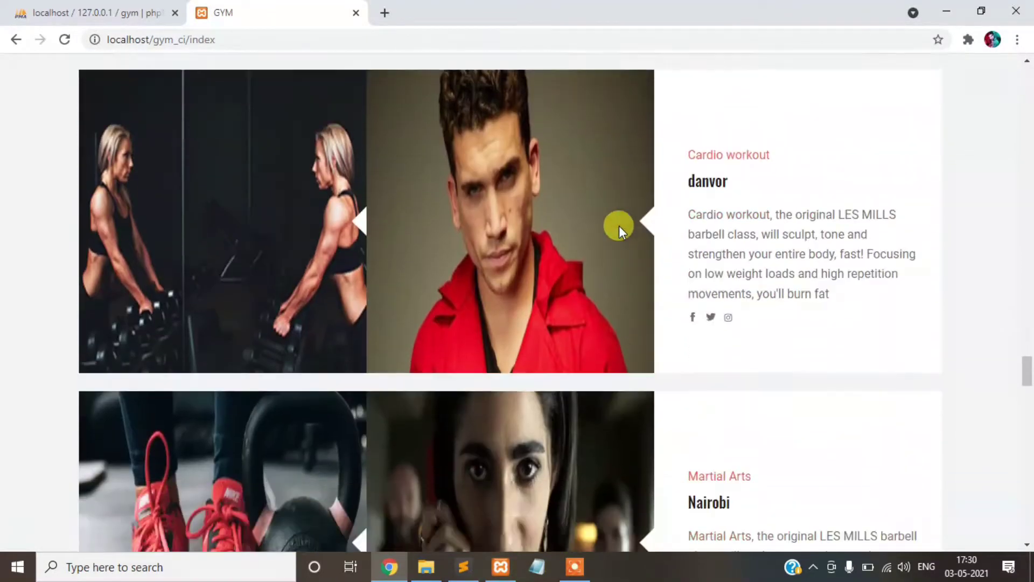
pyautogui.scroll(-7, 616, 229)
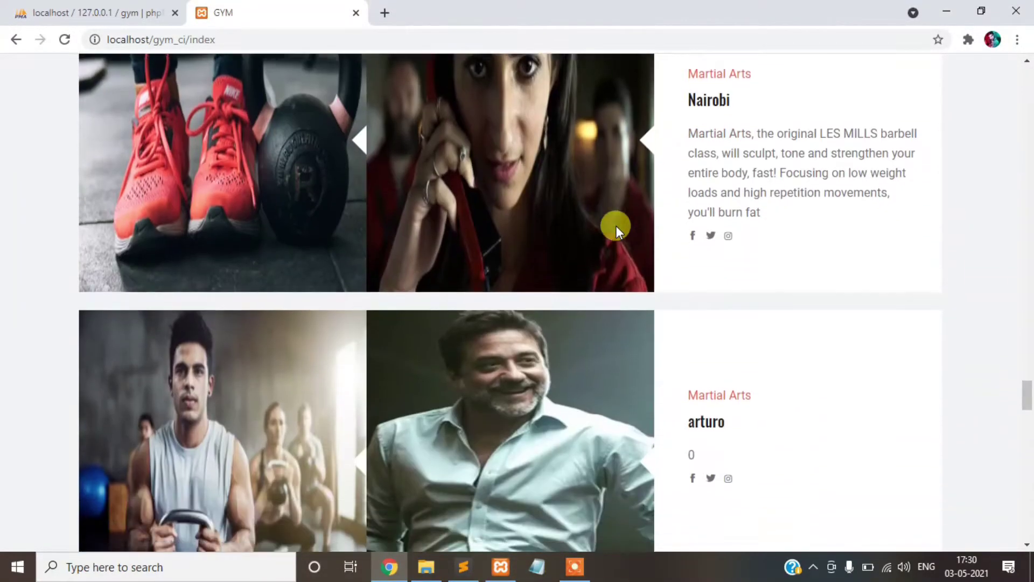
pyautogui.scroll(-2, 616, 230)
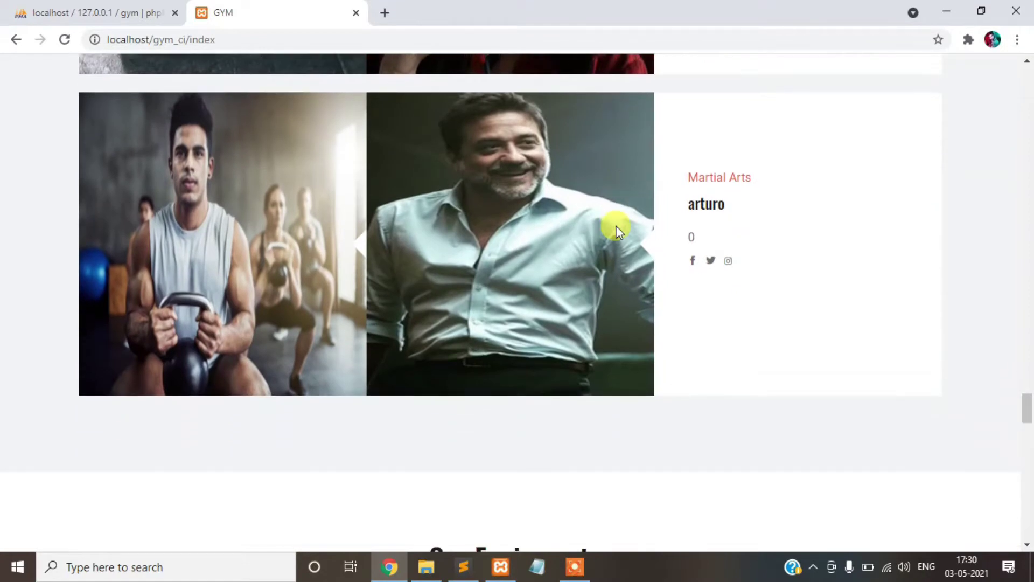
pyautogui.scroll(-9, 619, 239)
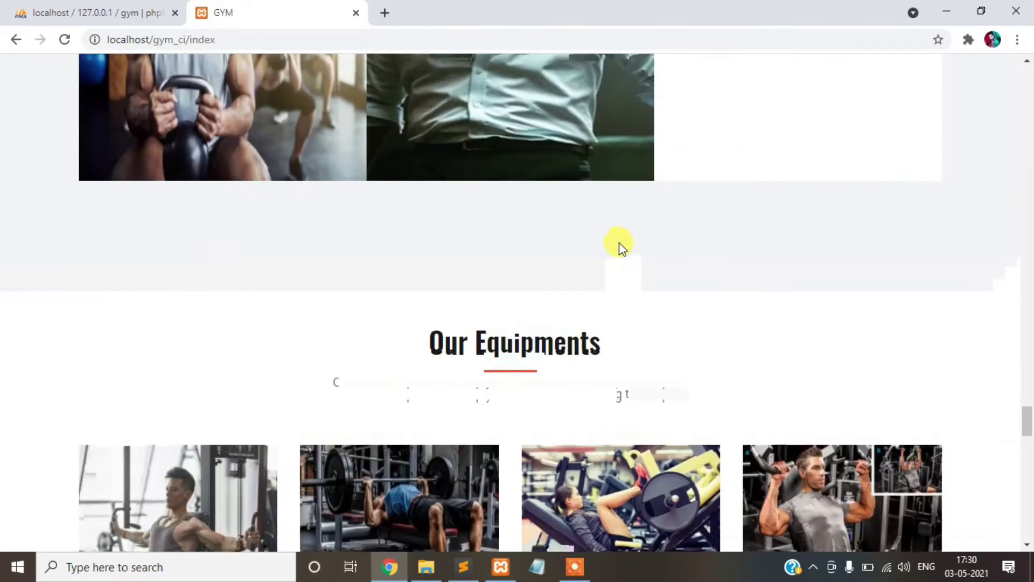
pyautogui.scroll(3, 609, 254)
pyautogui.scroll(-3, 600, 255)
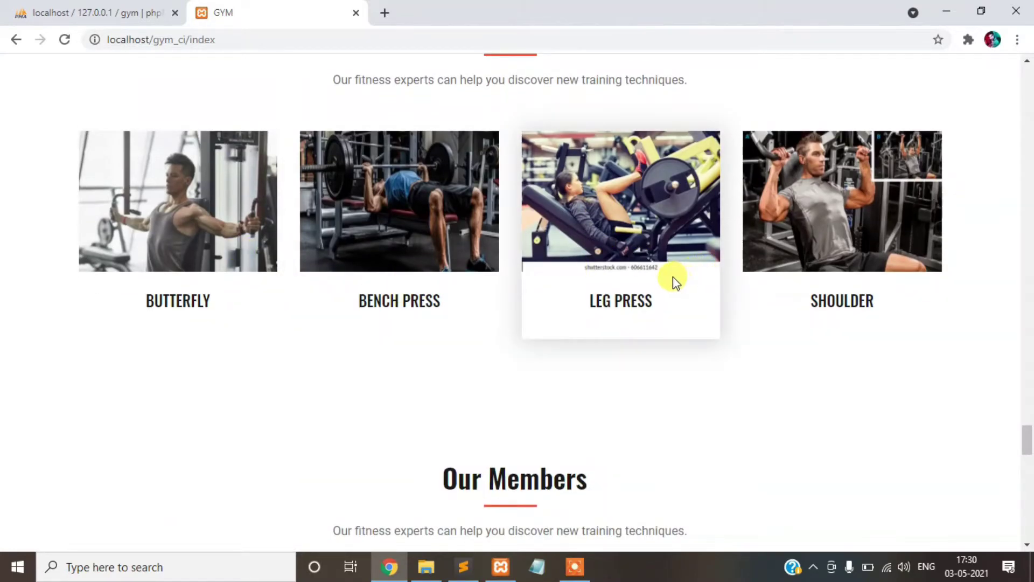
pyautogui.scroll(-8, 671, 278)
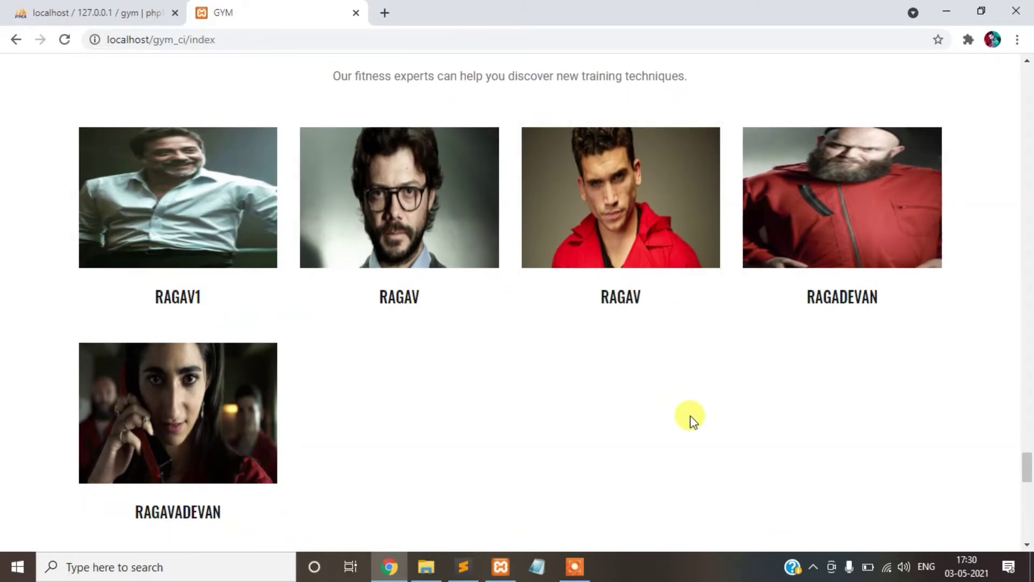
pyautogui.scroll(-15, 662, 398)
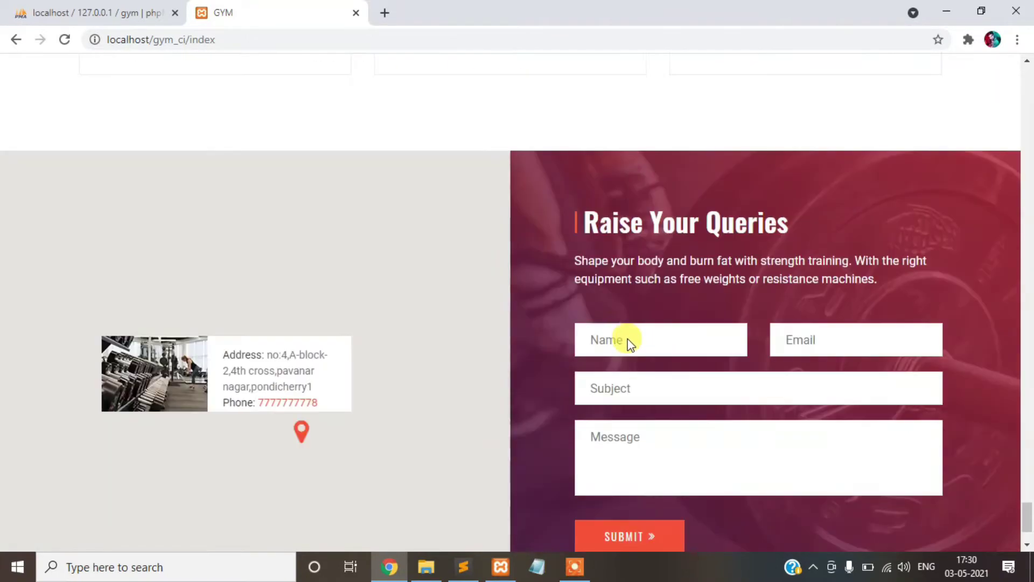
pyautogui.scroll(20, 619, 331)
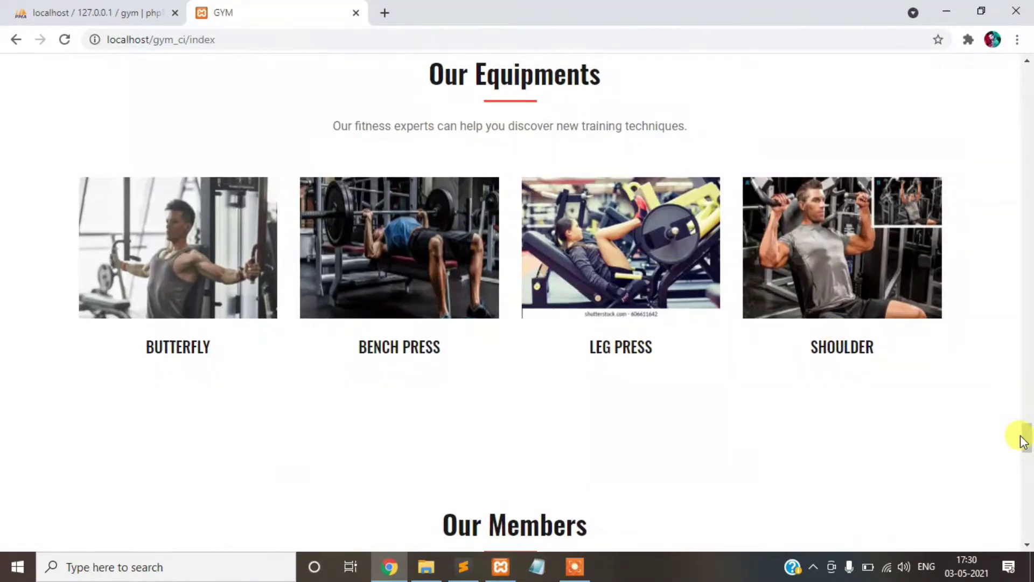
pyautogui.moveTo(1023, 439); pyautogui.dragTo(1026, 70)
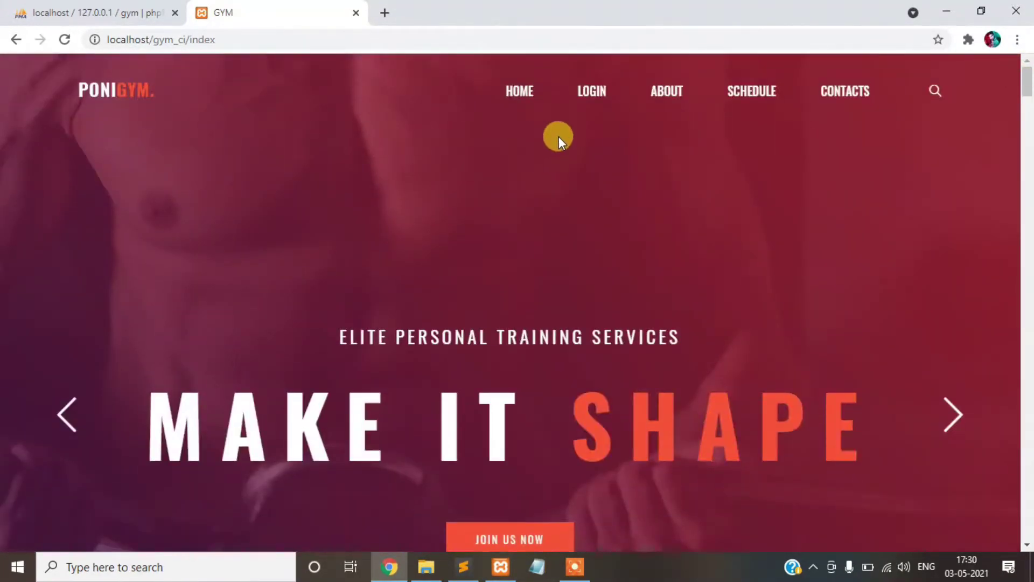
# - Open the login page in a new tab and paste the admin username into Email Id
pyautogui.rightClick(591, 92)
pyautogui.click(625, 103)
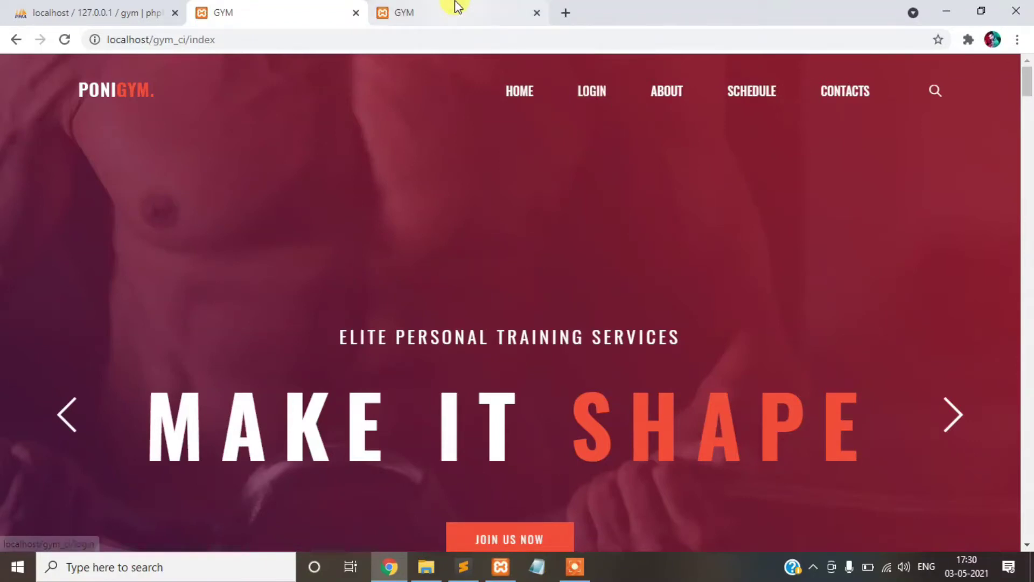
pyautogui.click(455, 7)
pyautogui.click(463, 566)
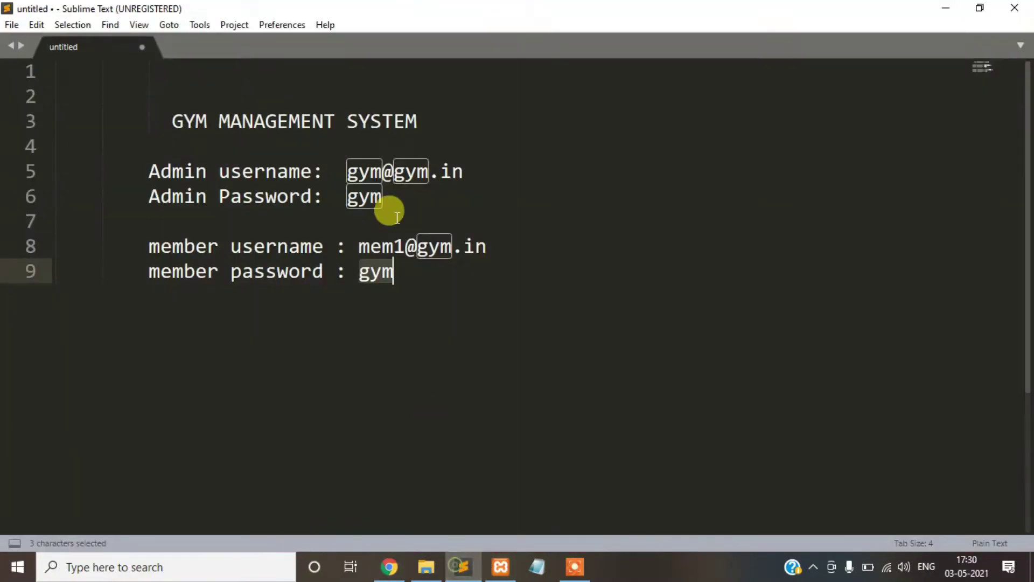
pyautogui.moveTo(346, 172); pyautogui.dragTo(463, 172)
pyautogui.hotkey('ctrl', 'c')
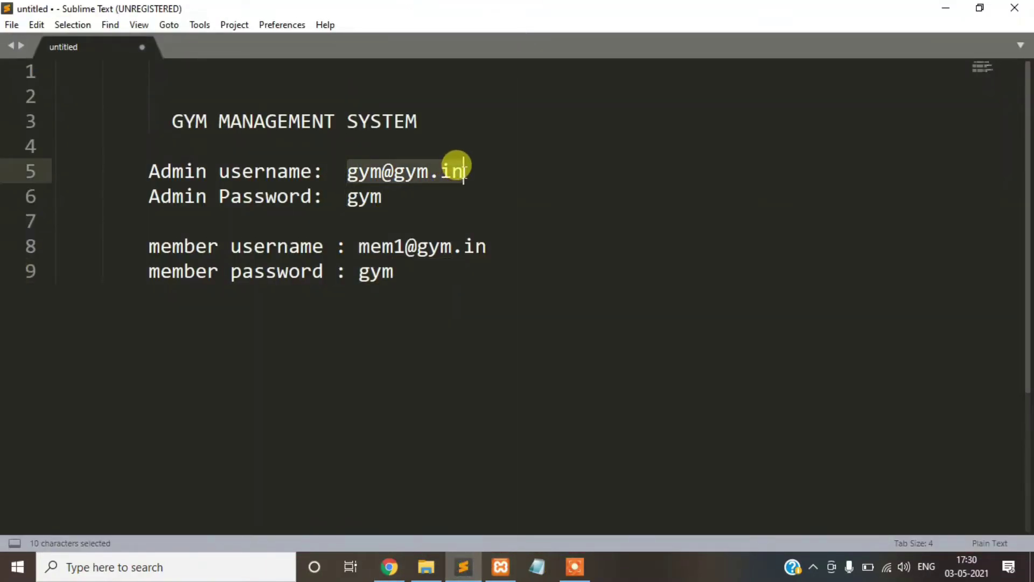
pyautogui.click(390, 566)
pyautogui.click(421, 286)
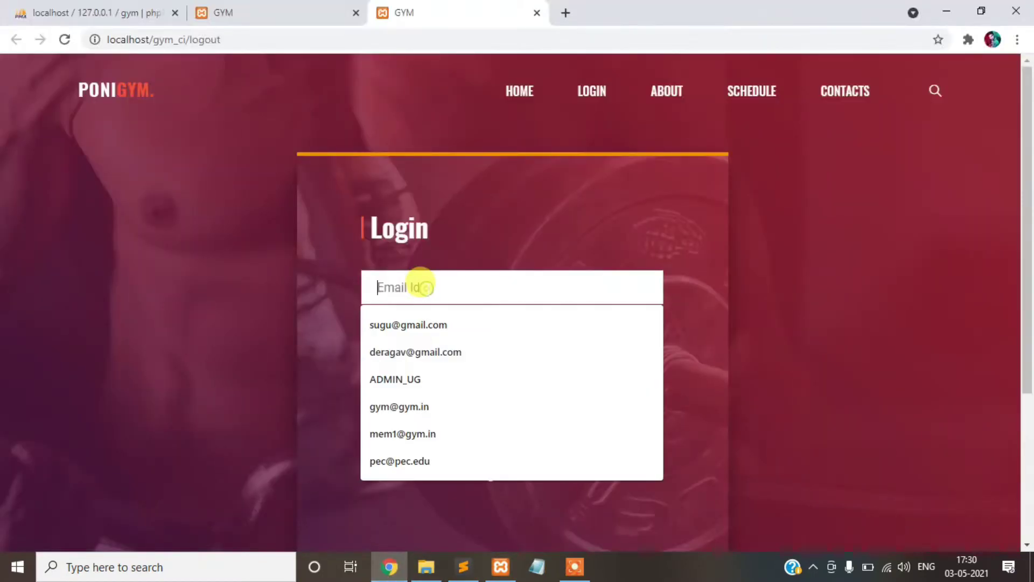
pyautogui.hotkey('ctrl', 'v')
# - Copy the admin password from the Sublime Text notes into the Password field
pyautogui.click(462, 566)
pyautogui.click(368, 200)
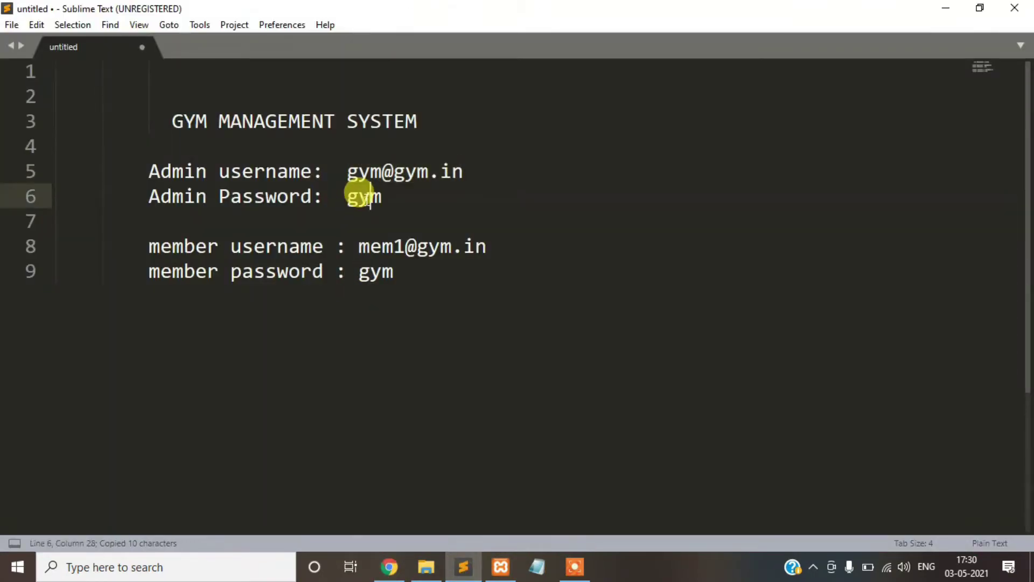
pyautogui.doubleClick(367, 199)
pyautogui.hotkey('ctrl', 'c')
pyautogui.click(390, 566)
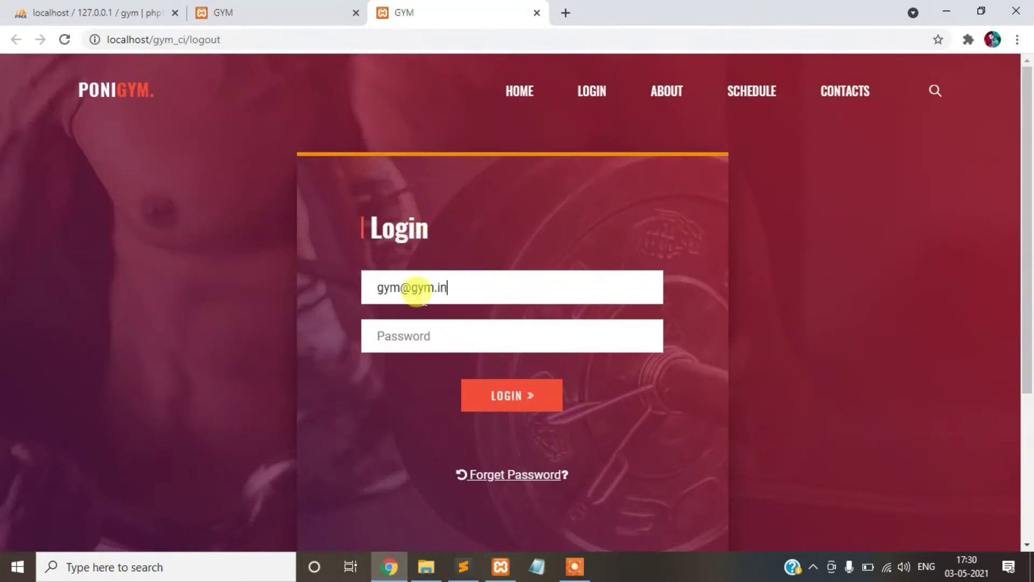
pyautogui.click(415, 326)
pyautogui.hotkey('ctrl', 'v')
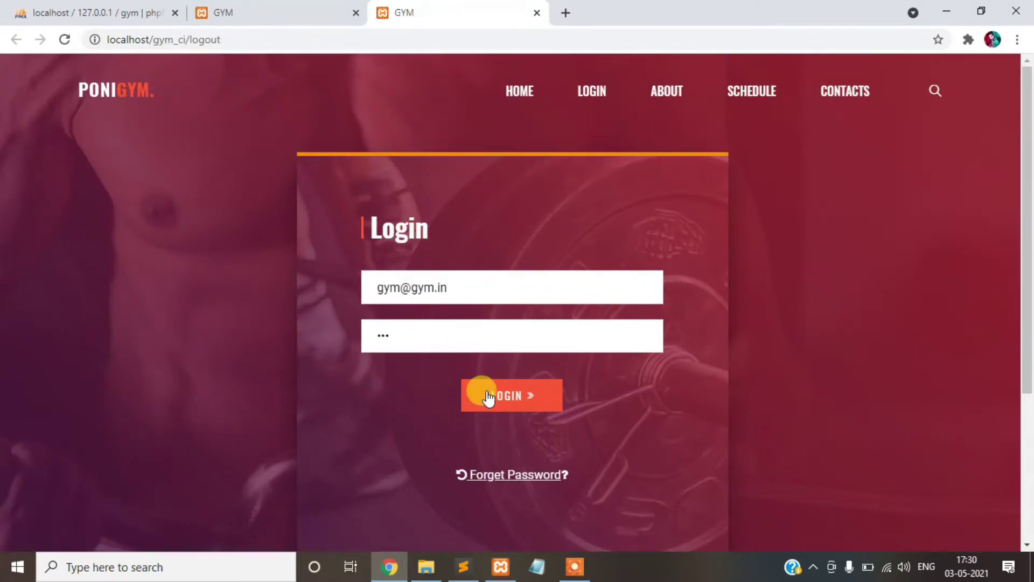
# - Sign in as admin and review the dashboard: 5 members, 7 trainers, 4 equipments, Rs. 2800
pyautogui.click(488, 398)
pyautogui.scroll(-2, 510, 261)
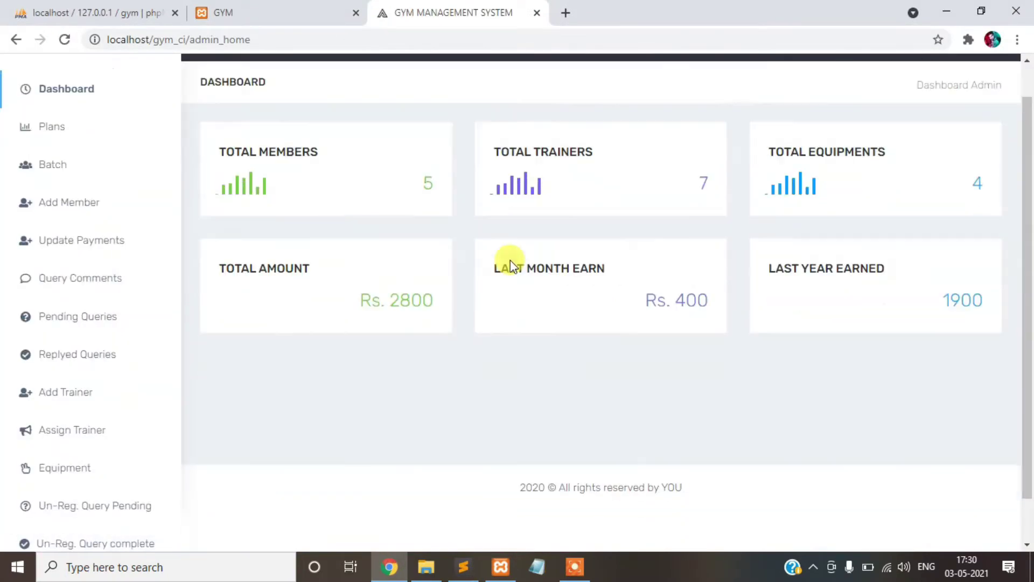
pyautogui.scroll(2, 514, 284)
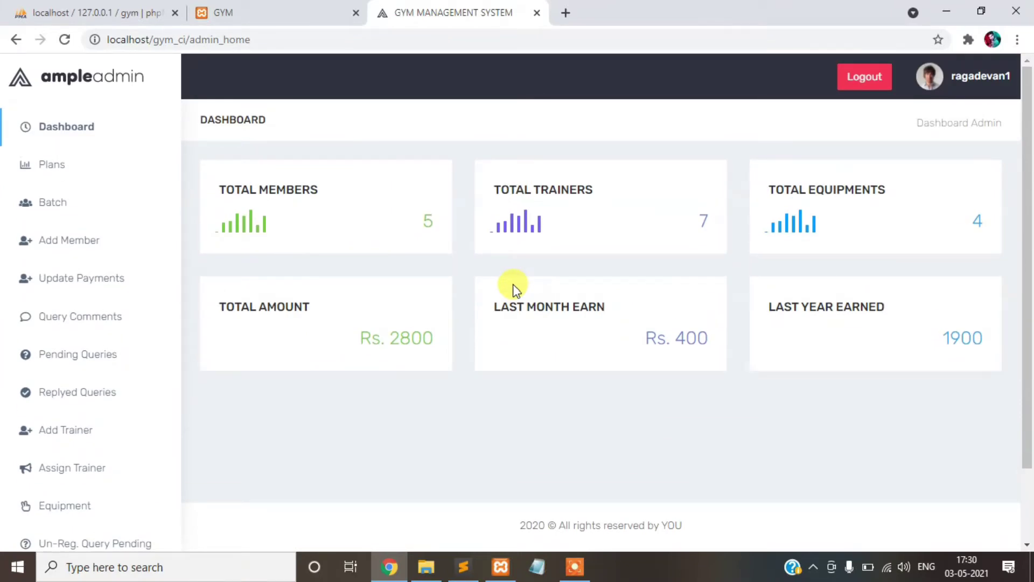
pyautogui.moveTo(218, 207); pyautogui.dragTo(642, 189)
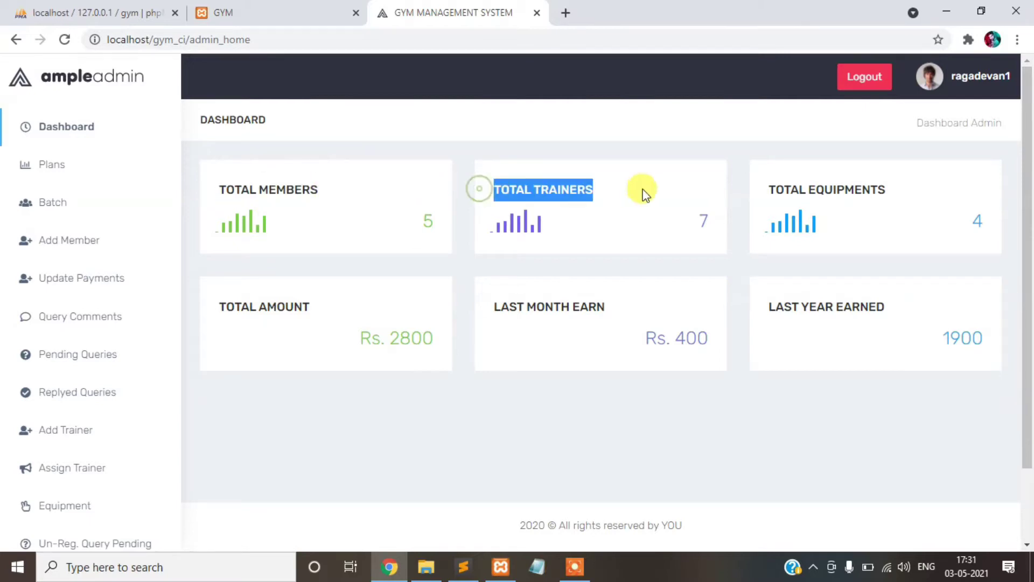
pyautogui.tripleClick(796, 186)
pyautogui.doubleClick(287, 304)
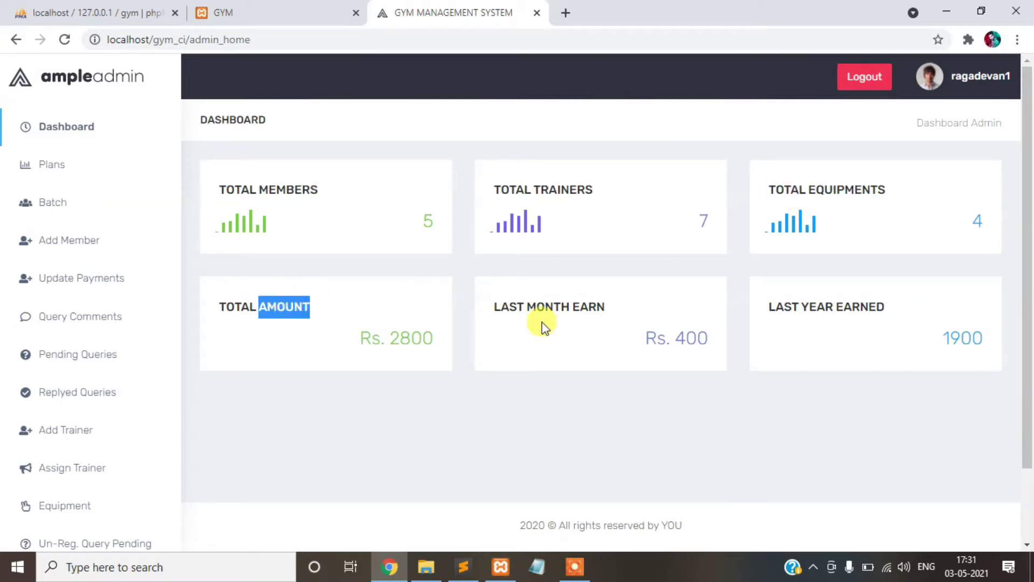
pyautogui.click(524, 306)
pyautogui.doubleClick(857, 305)
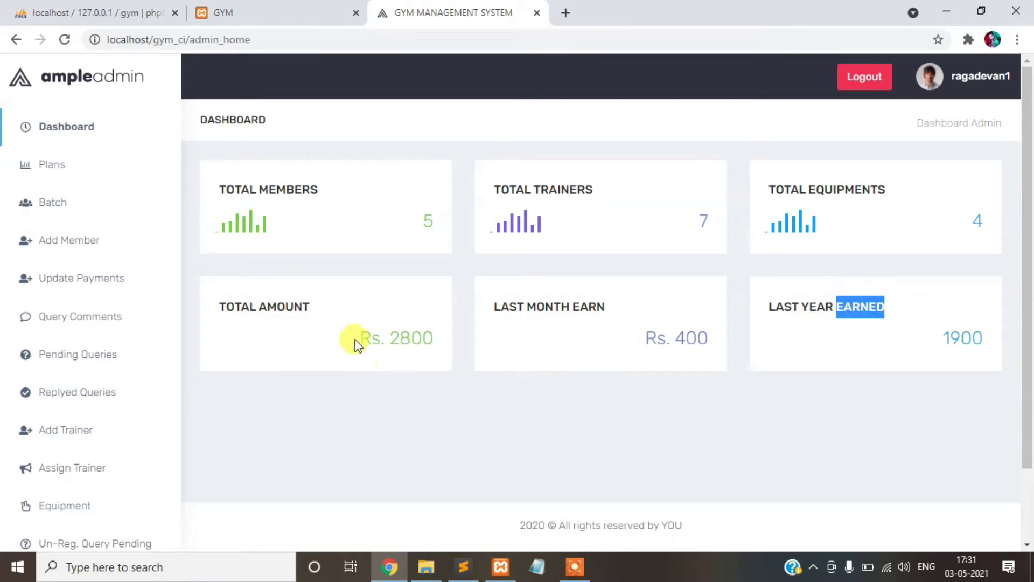
# - Open the plans list and start a new plan named 'one month super plan'
pyautogui.click(104, 174)
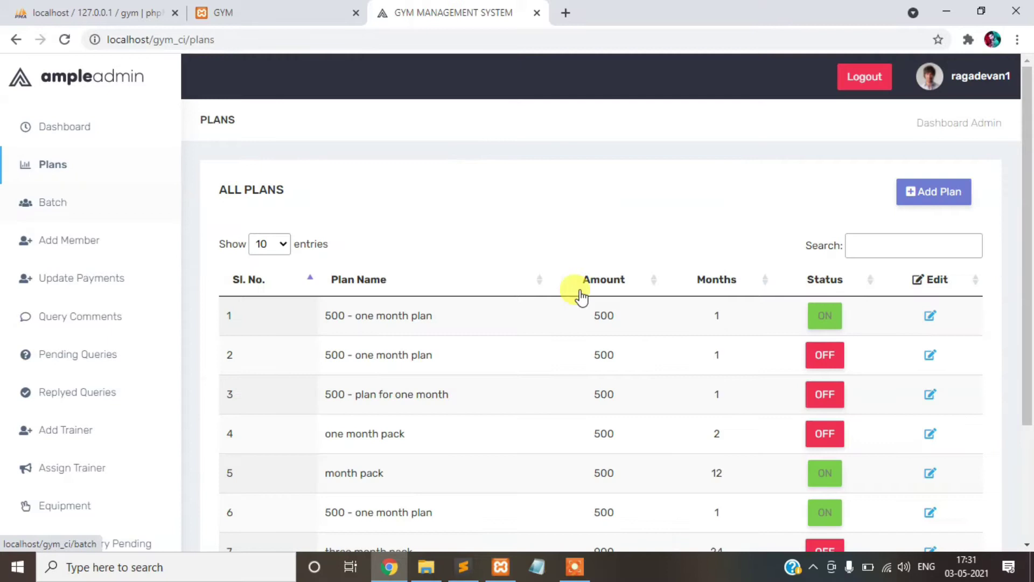
pyautogui.scroll(-1, 910, 228)
pyautogui.scroll(-1, 909, 229)
pyautogui.scroll(3, 423, 247)
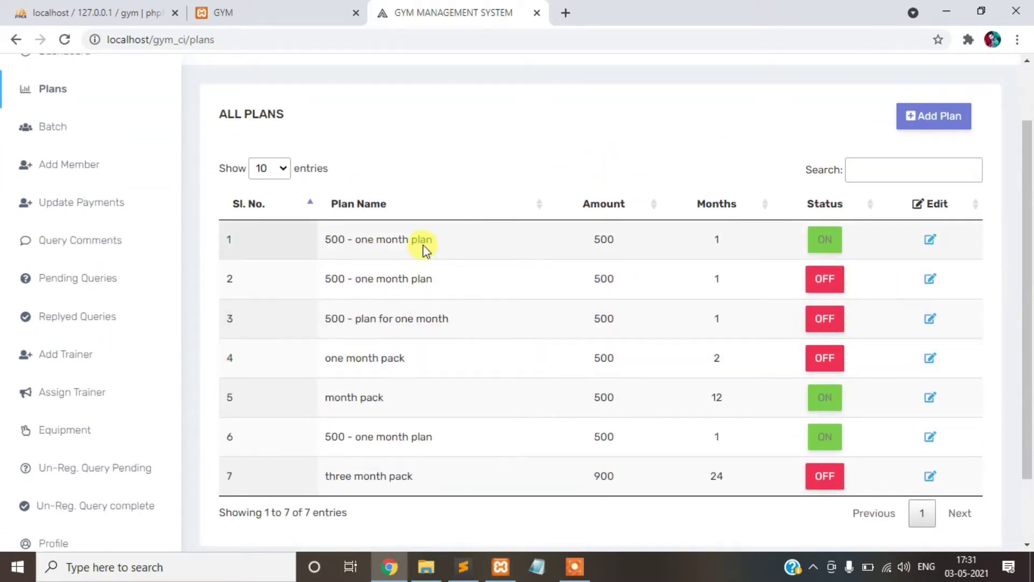
pyautogui.click(927, 194)
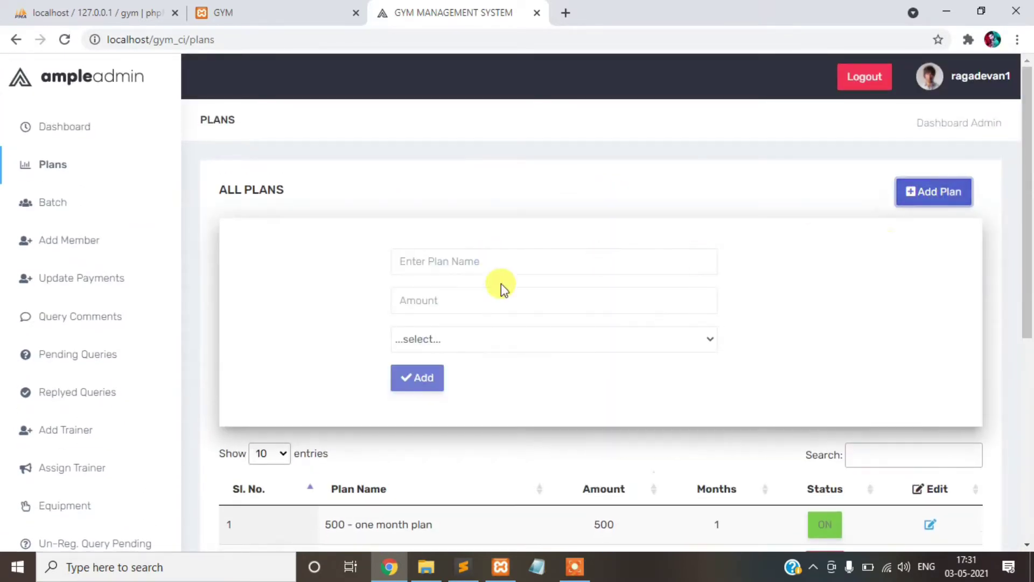
pyautogui.click(492, 261)
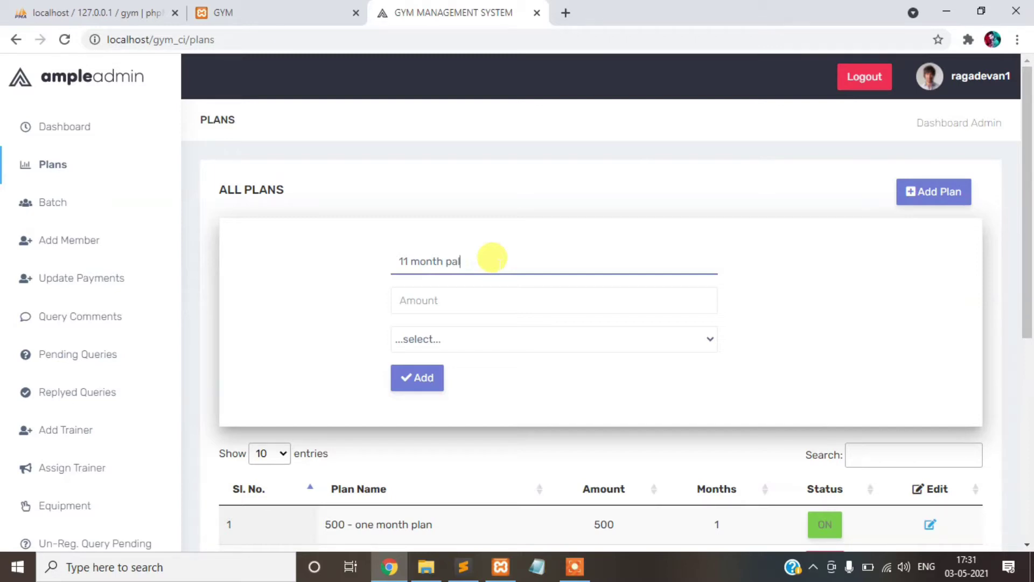
pyautogui.hotkey('ctrl', 'a')
pyautogui.write('on')
# - Give the plan amount 1000 and duration 1 month, and save it as entry 8
pyautogui.click(486, 288)
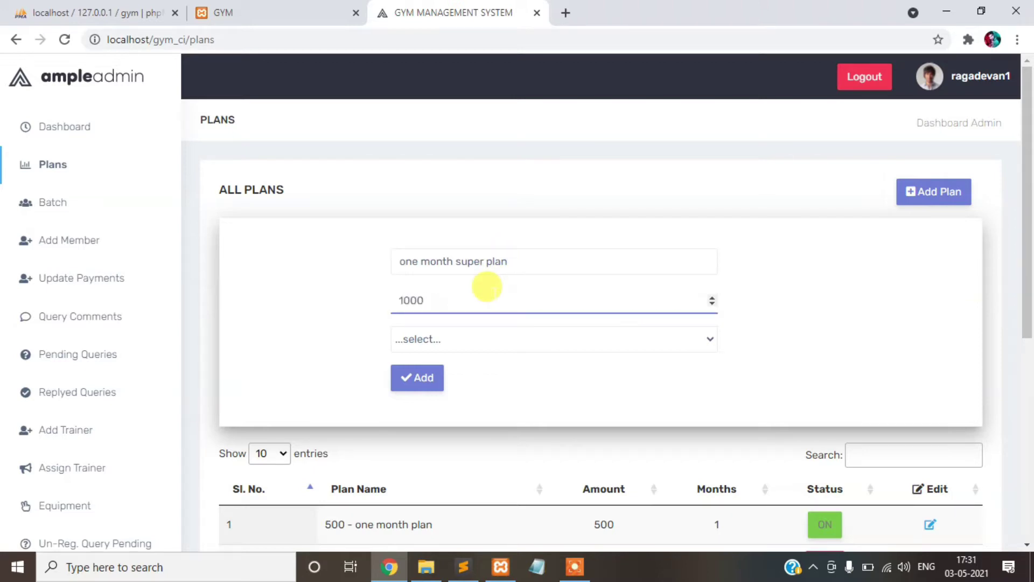
pyautogui.click(443, 340)
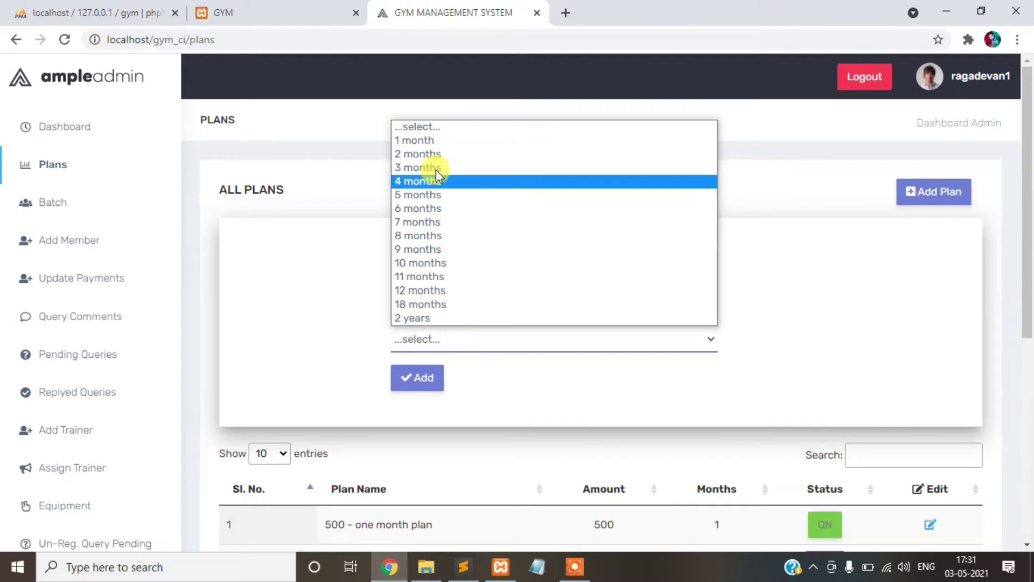
pyautogui.click(436, 141)
pyautogui.scroll(-2, 521, 326)
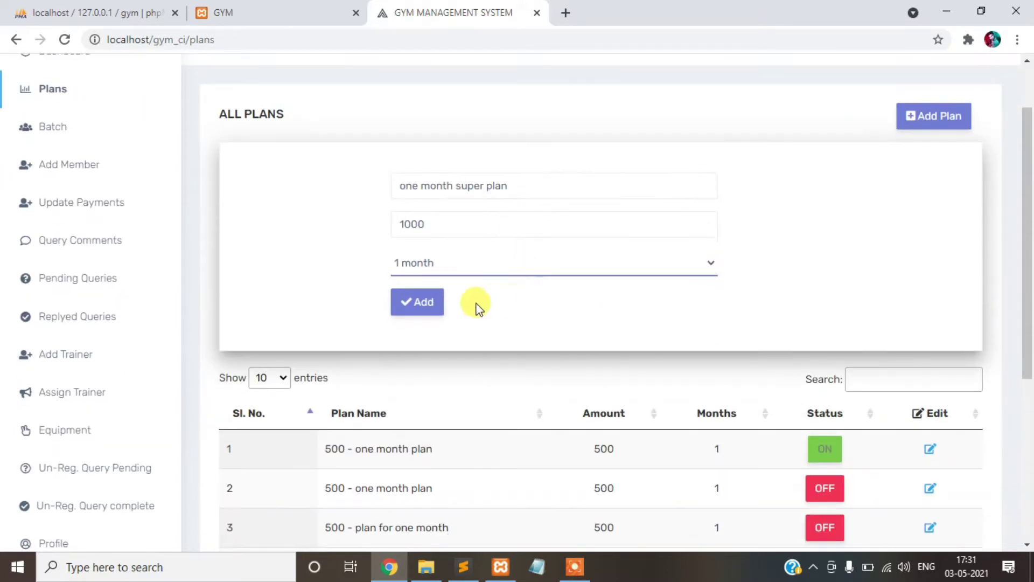
pyautogui.click(409, 300)
pyautogui.scroll(-5, 676, 277)
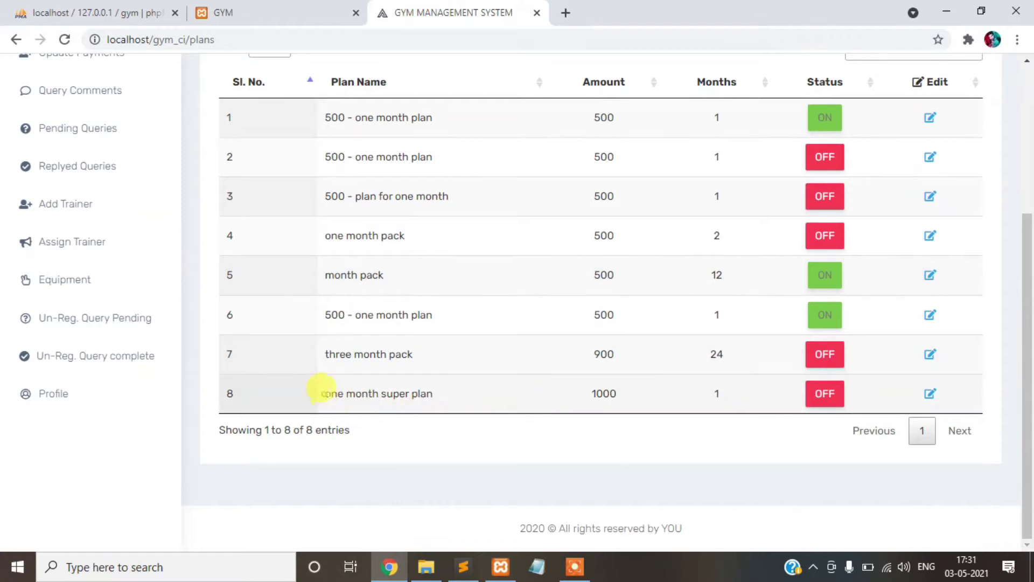
pyautogui.moveTo(321, 388); pyautogui.dragTo(434, 395)
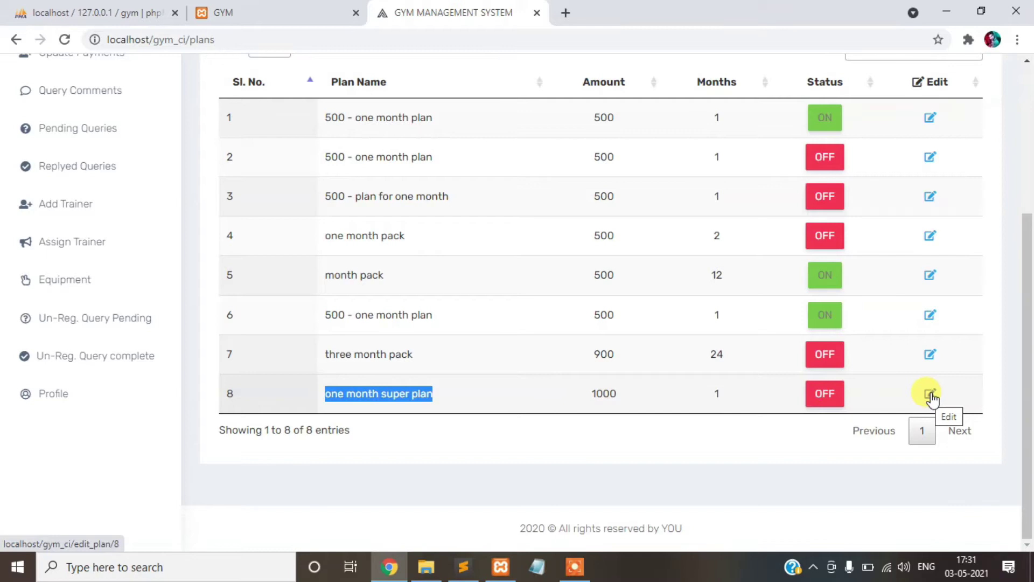
# - Edit plan 8 so its amount reads 1500 and save the update
pyautogui.click(931, 397)
pyautogui.click(429, 209)
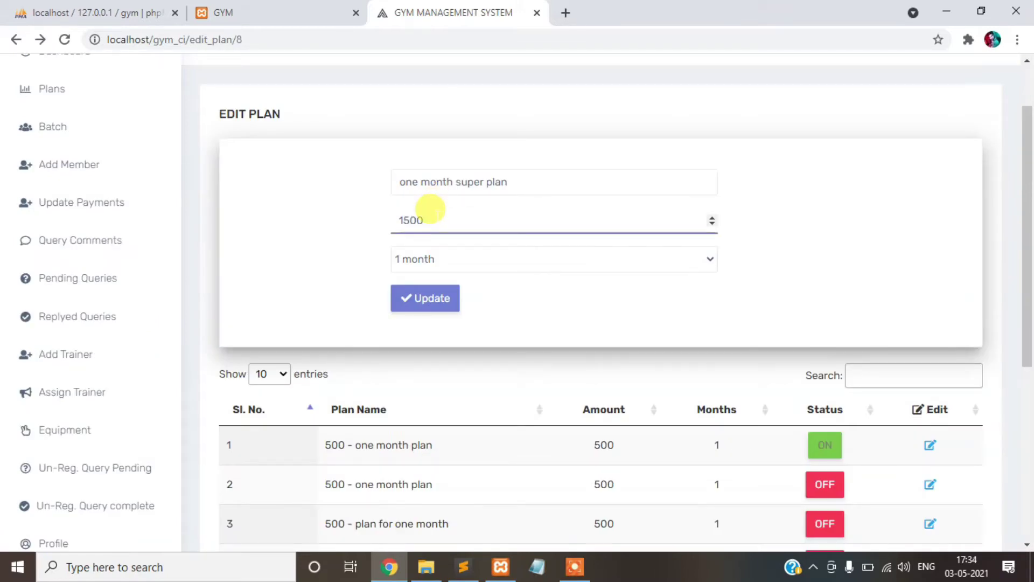
pyautogui.click(431, 298)
pyautogui.scroll(-4, 598, 291)
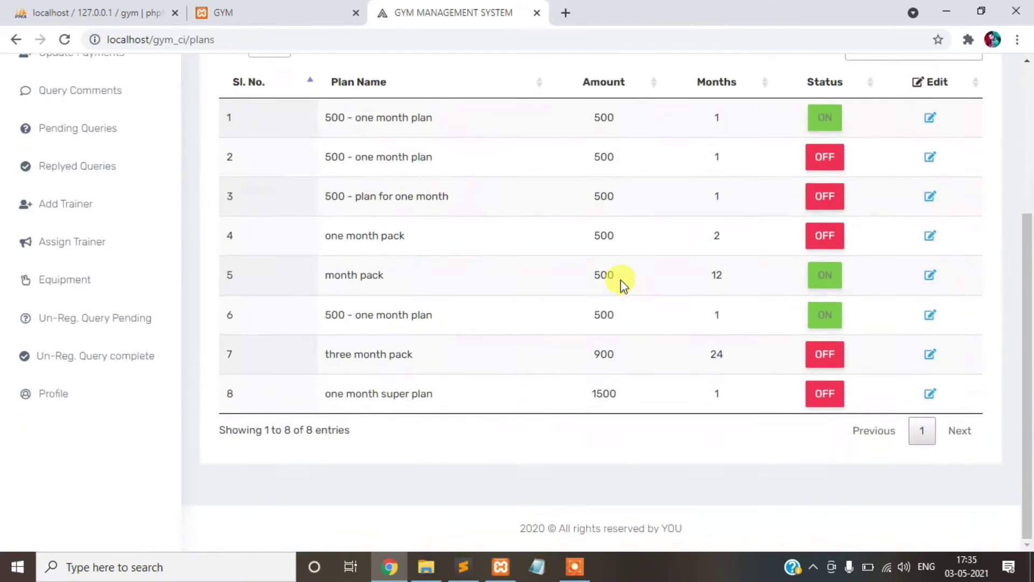
pyautogui.scroll(4, 609, 280)
pyautogui.moveTo(522, 224); pyautogui.dragTo(706, 224)
pyautogui.scroll(-4, 695, 242)
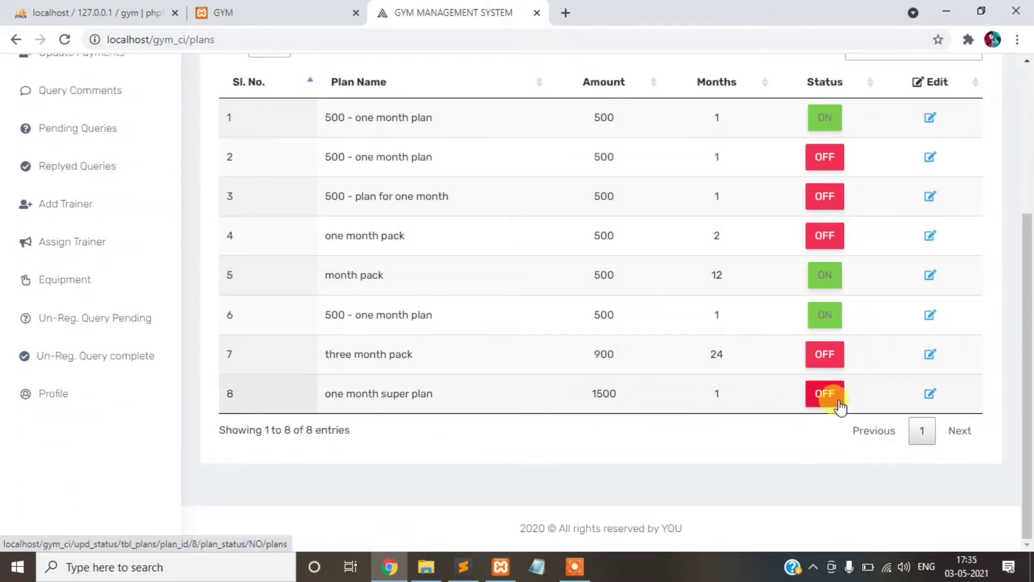
pyautogui.scroll(4, 81, 232)
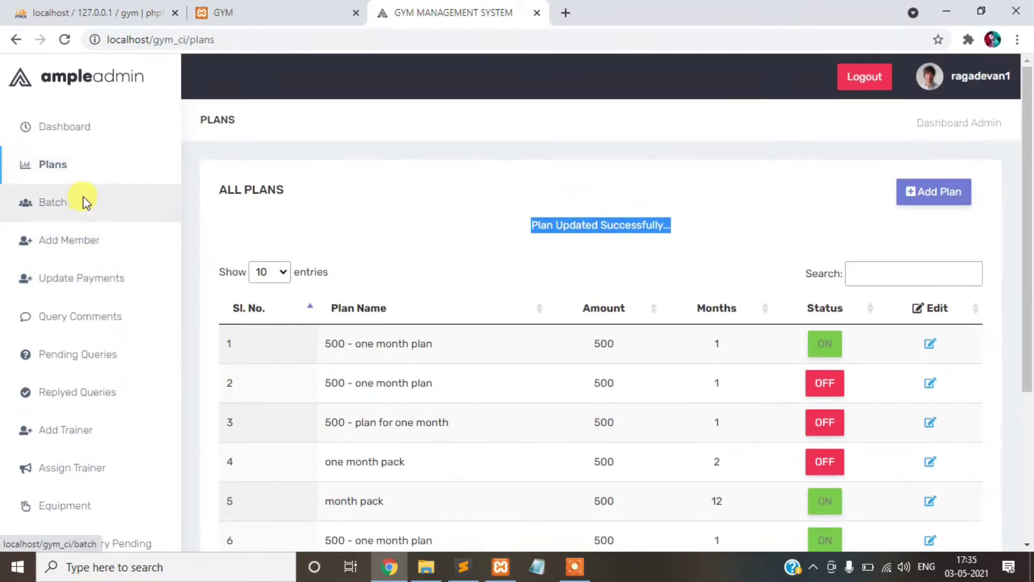
pyautogui.rightClick(85, 203)
# - Add an 'after noon batch' with a 100-member limit running 02:30 to 04:30
pyautogui.click(55, 203)
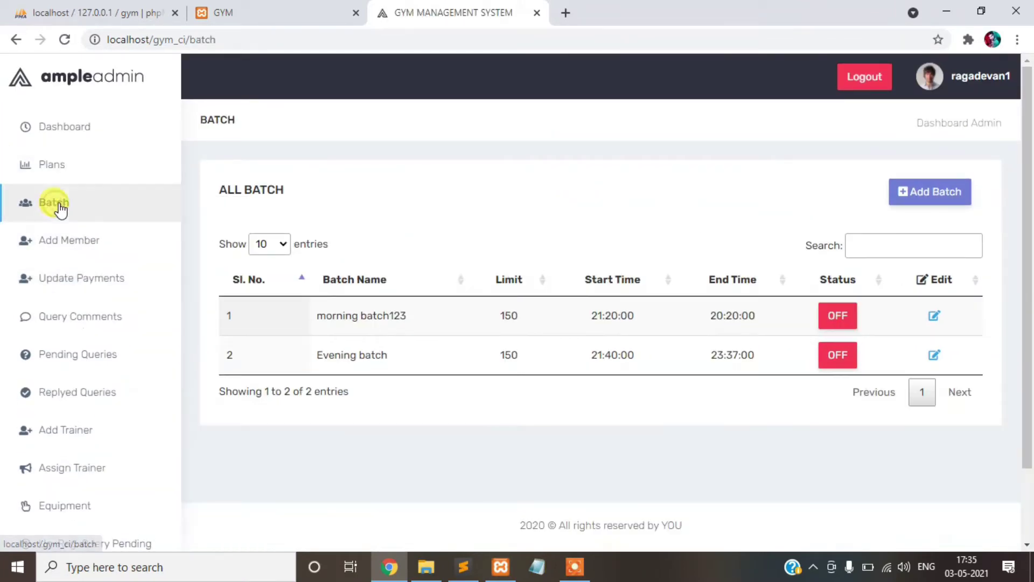
pyautogui.click(952, 191)
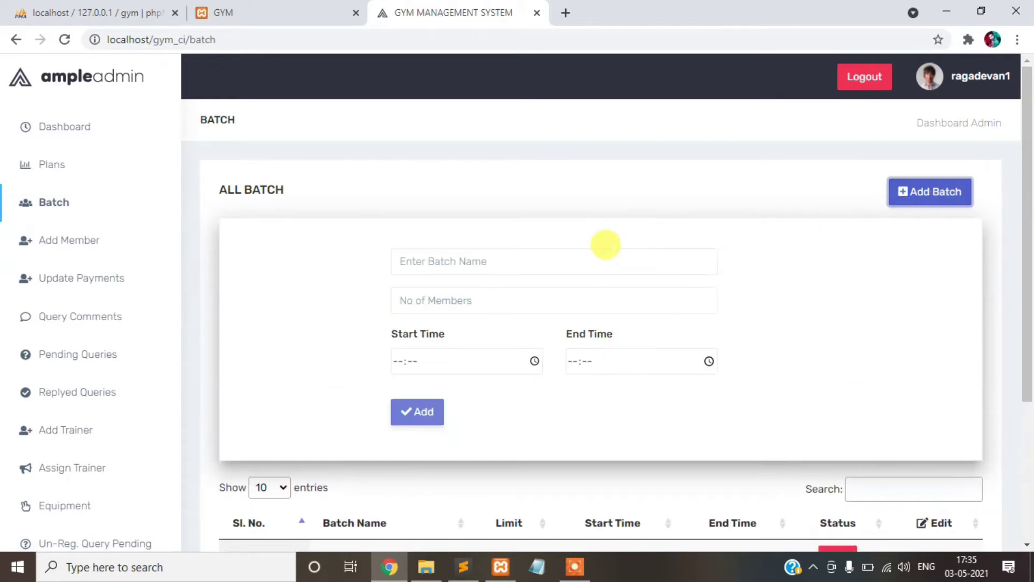
pyautogui.click(611, 254)
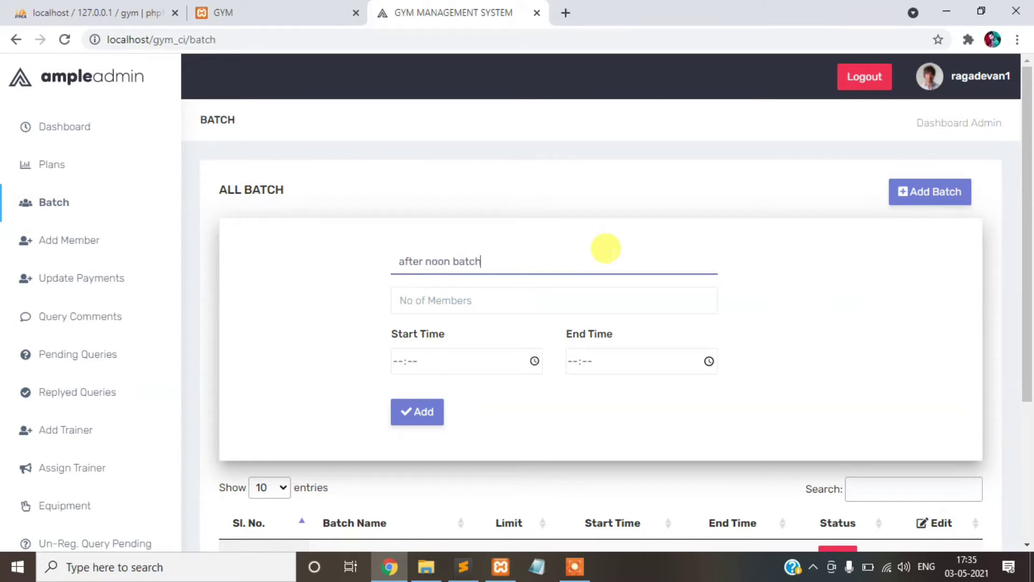
pyautogui.click(526, 298)
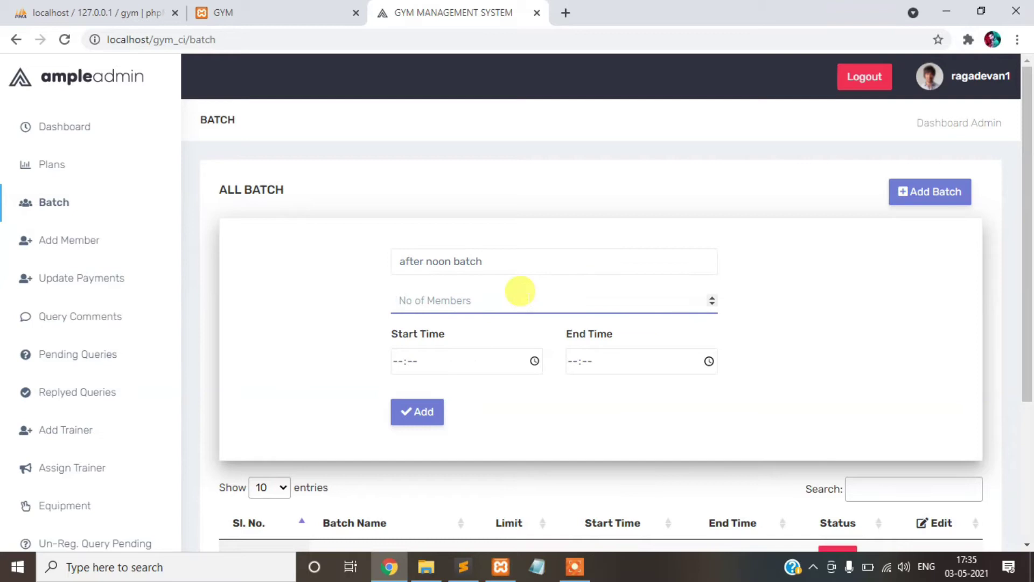
pyautogui.scroll(-2, 520, 291)
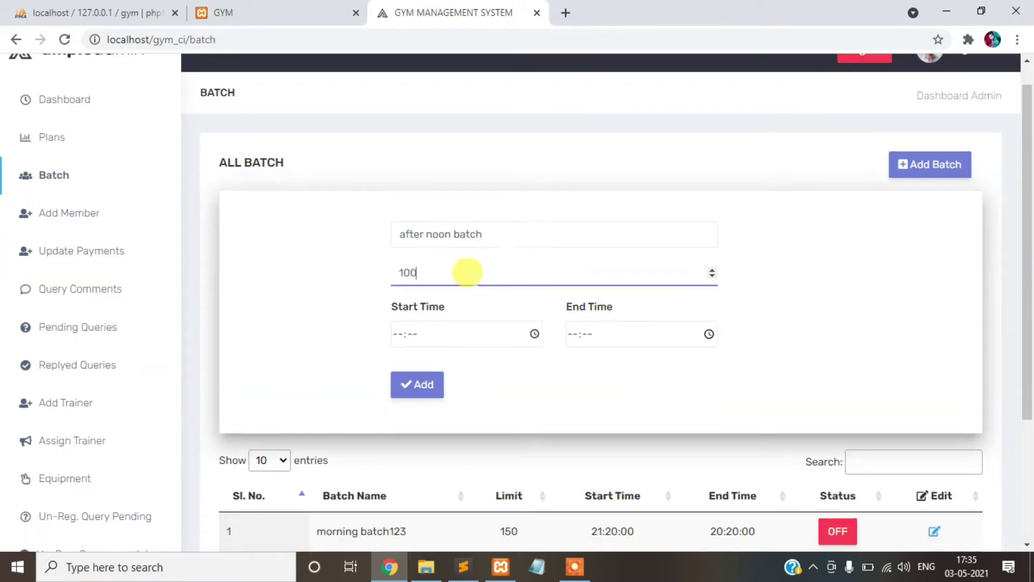
pyautogui.click(398, 284)
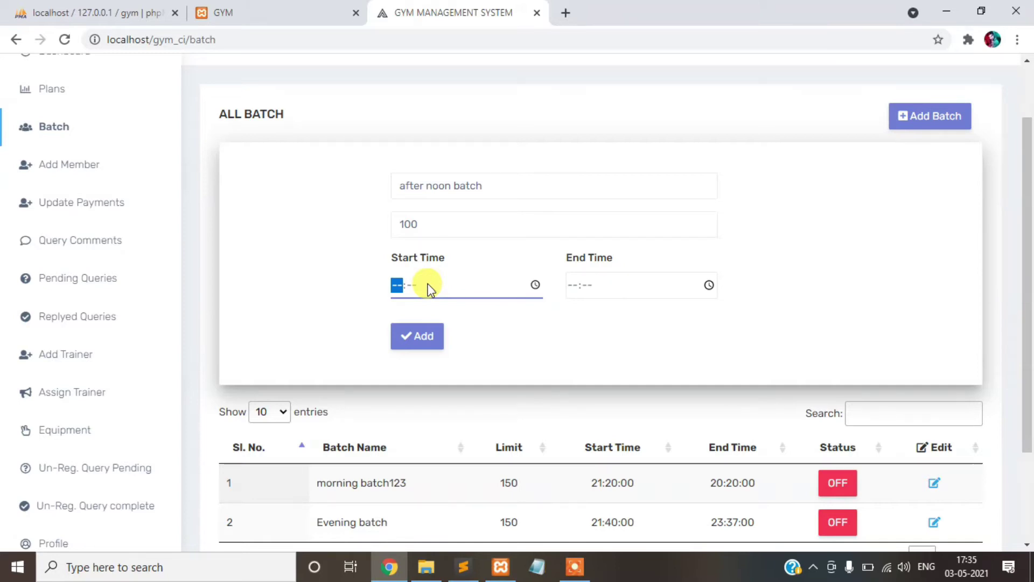
pyautogui.write('2:--')
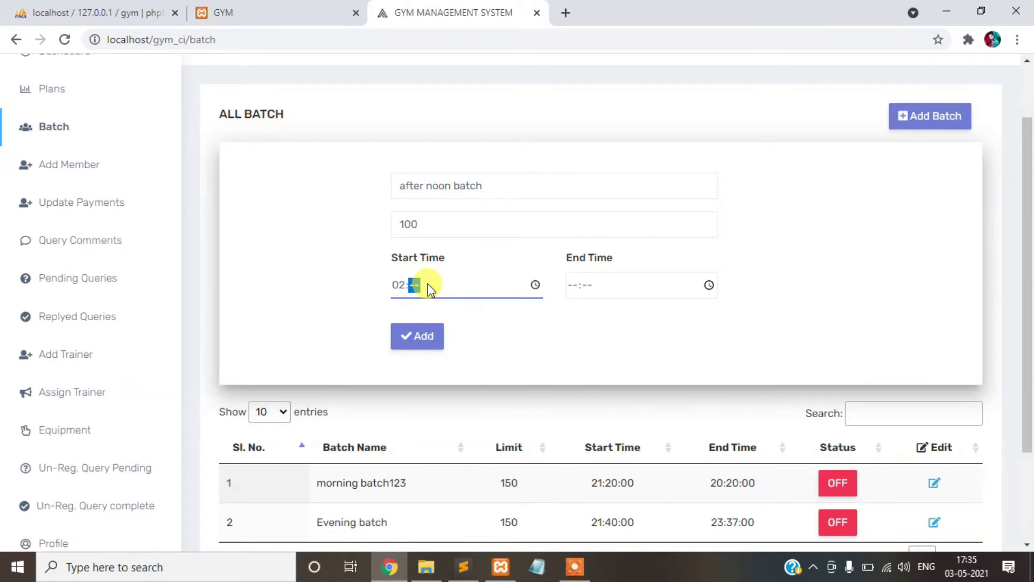
pyautogui.write('30')
pyautogui.click(611, 286)
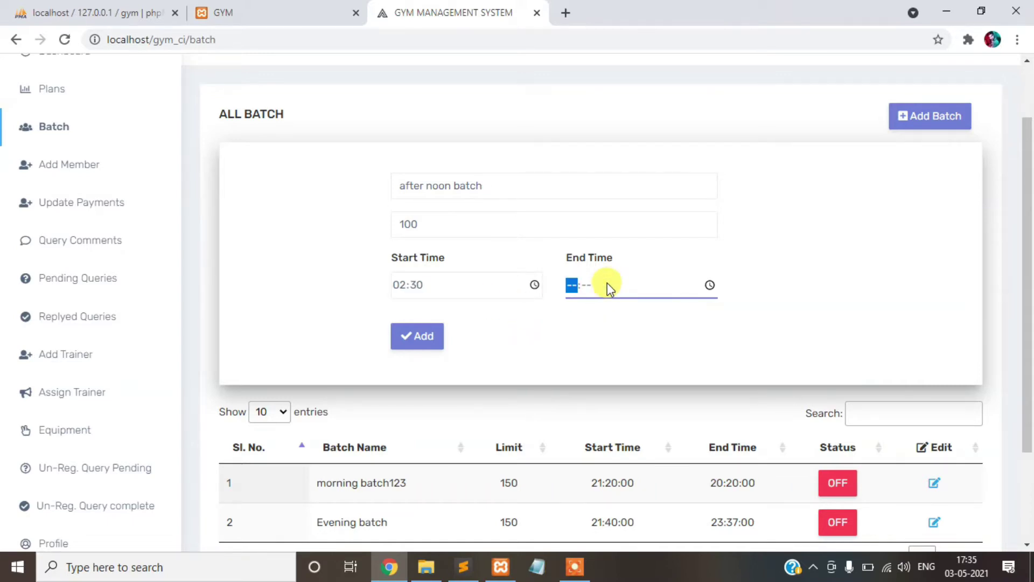
pyautogui.write('04:30')
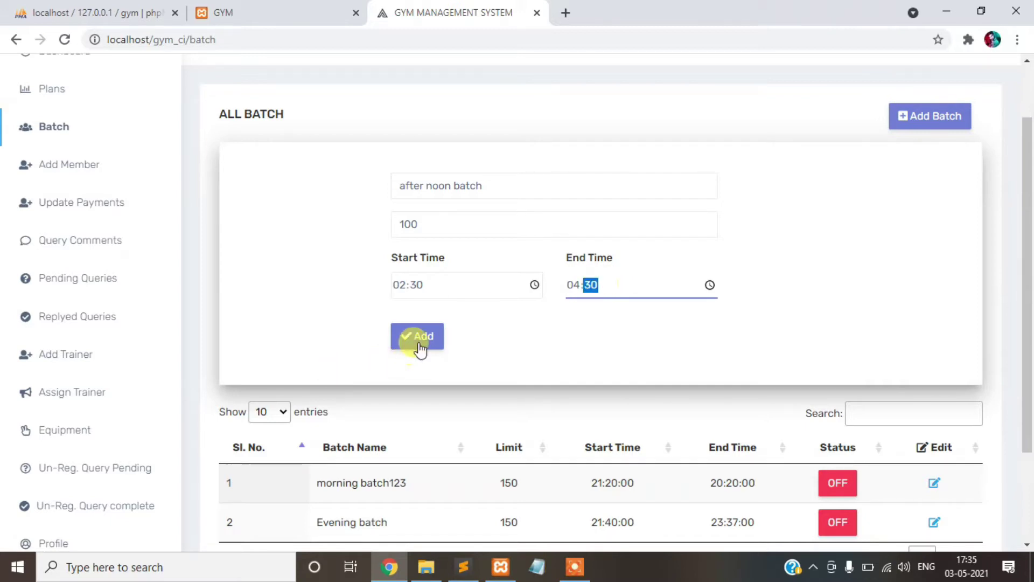
pyautogui.click(419, 338)
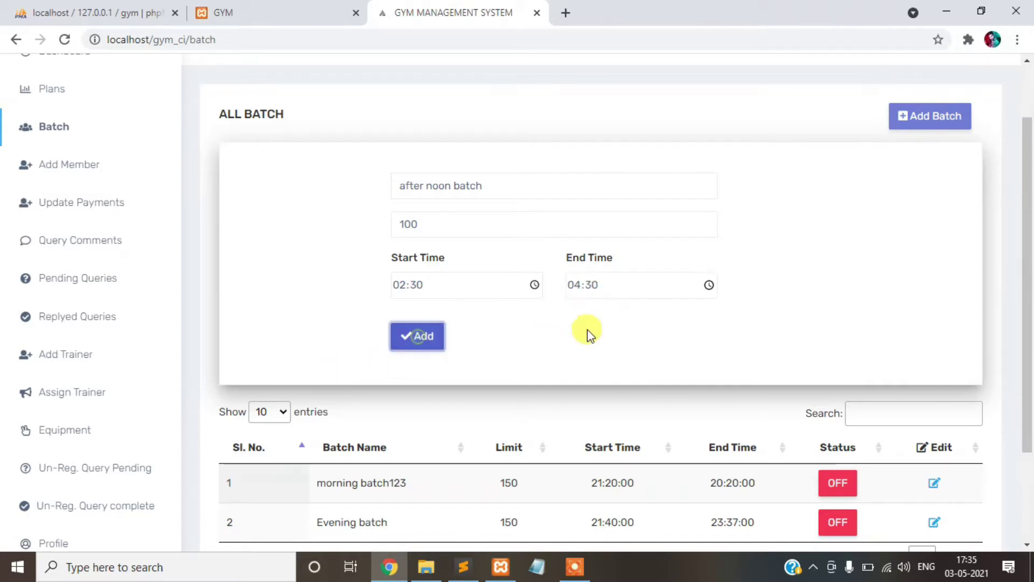
pyautogui.scroll(-2, 729, 317)
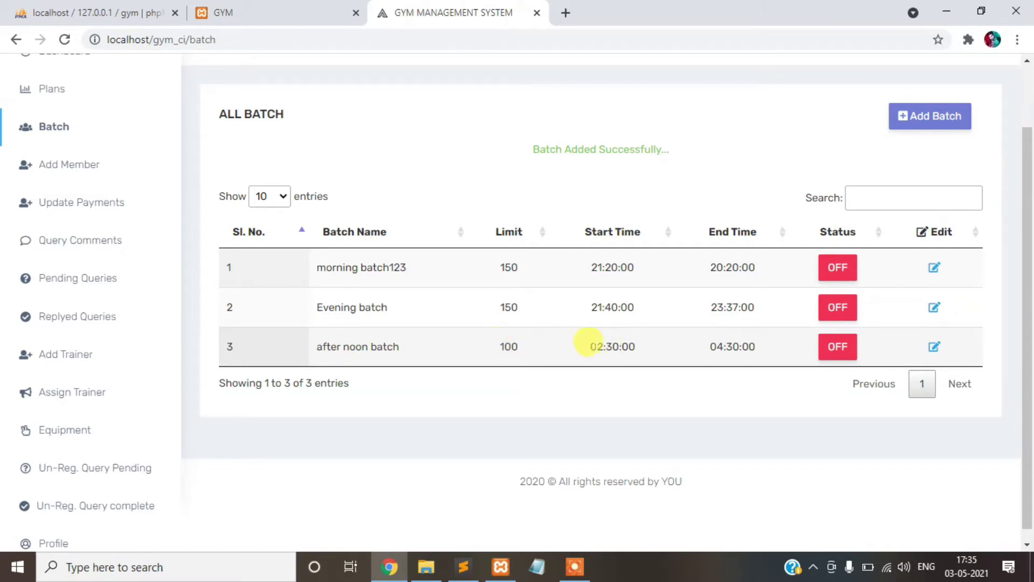
pyautogui.scroll(1, 122, 219)
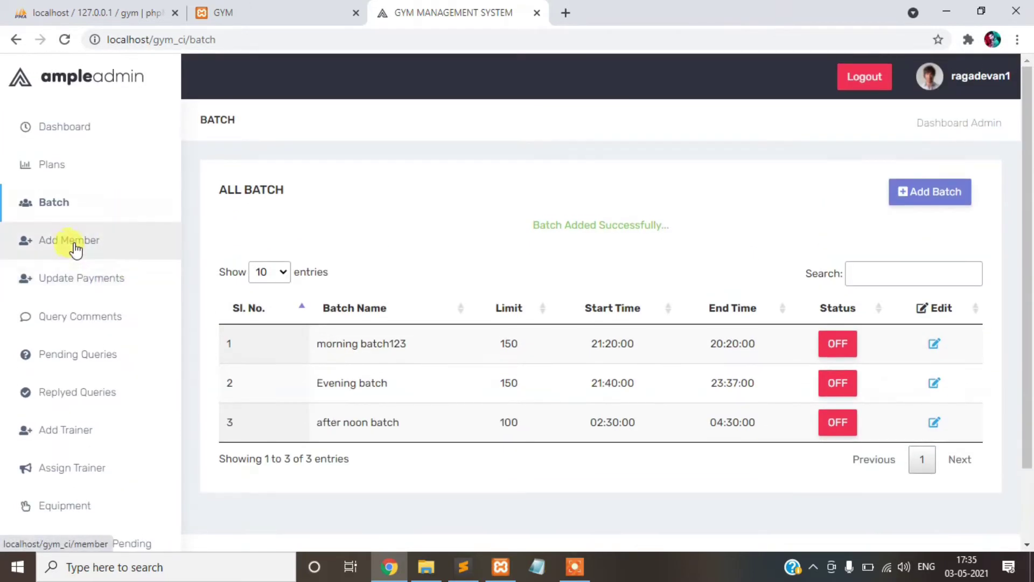
# - Start a new member and pick the profile_user picture as the photo
pyautogui.click(53, 239)
pyautogui.scroll(-1, 683, 229)
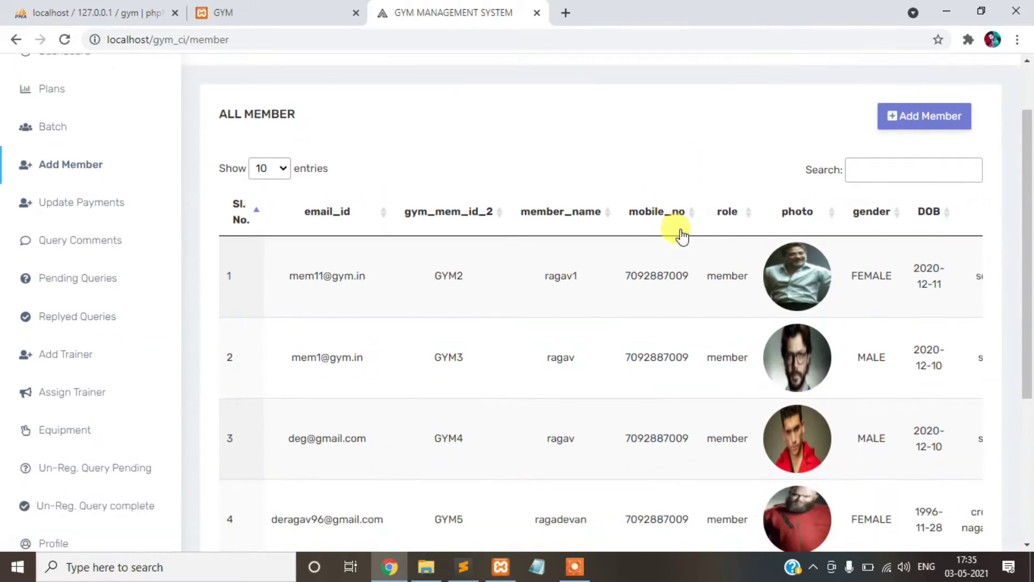
pyautogui.scroll(-3, 669, 353)
pyautogui.scroll(3, 669, 350)
pyautogui.scroll(1, 669, 348)
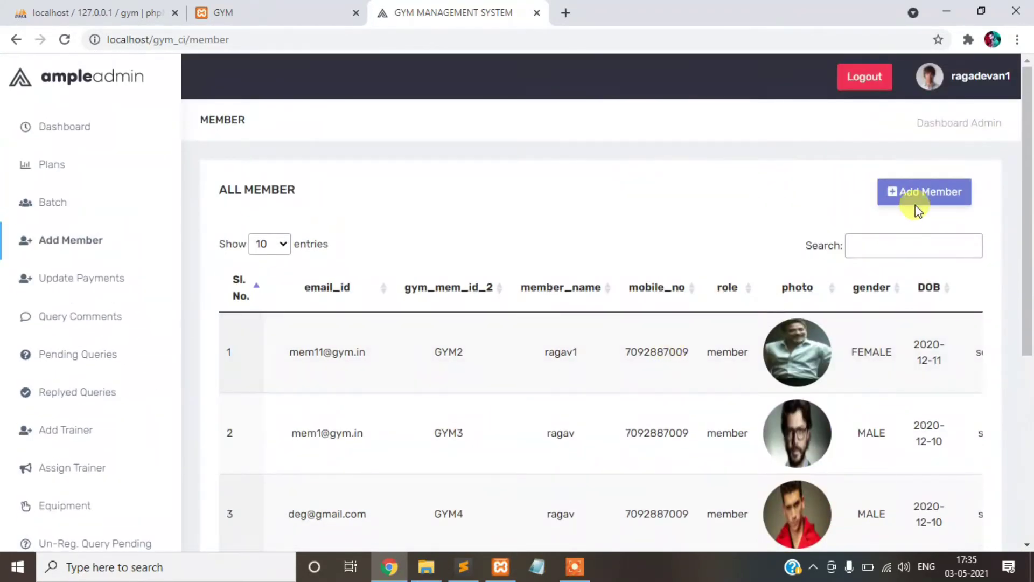
pyautogui.click(911, 200)
pyautogui.scroll(-2, 748, 233)
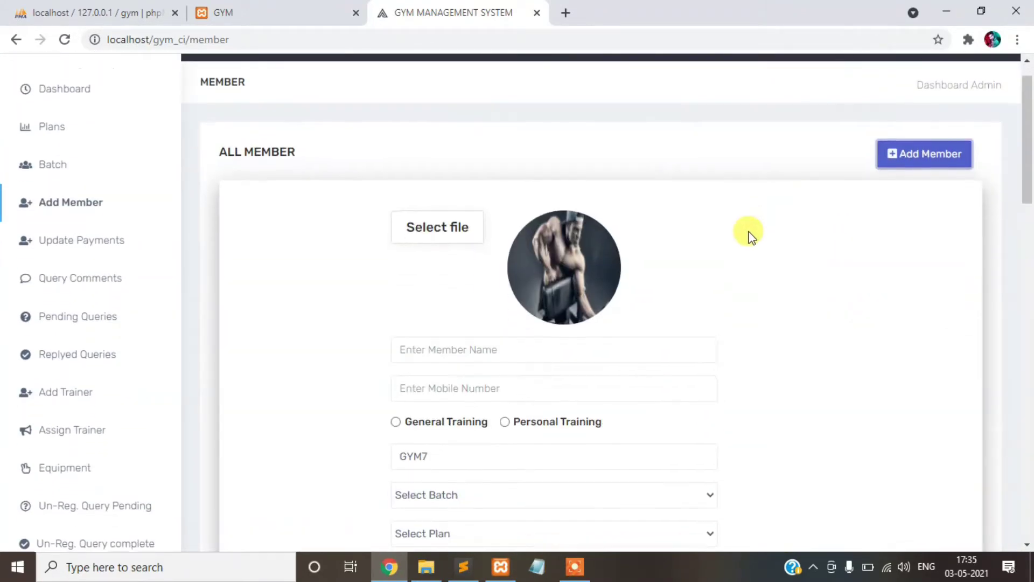
pyautogui.click(446, 191)
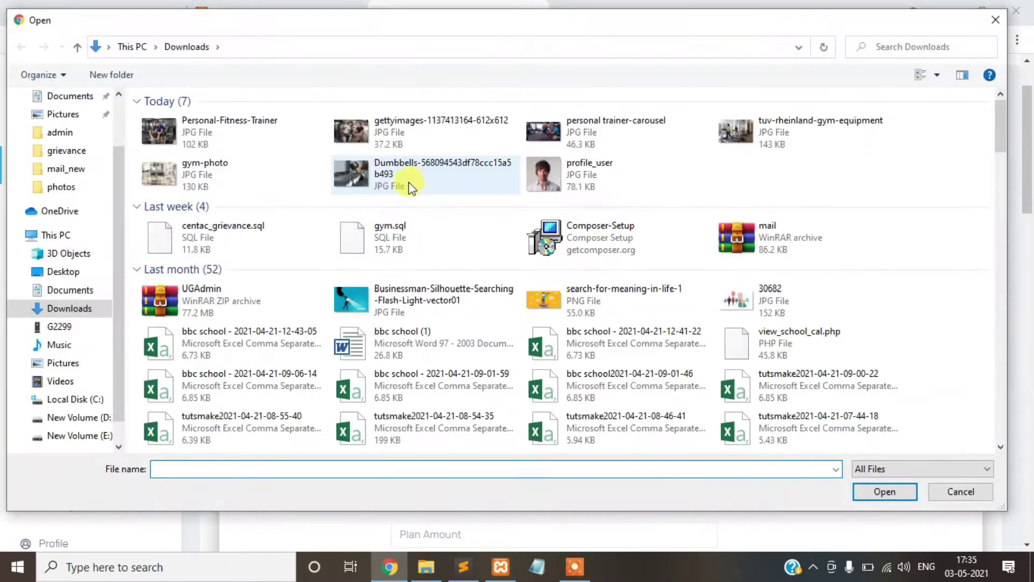
pyautogui.click(567, 172)
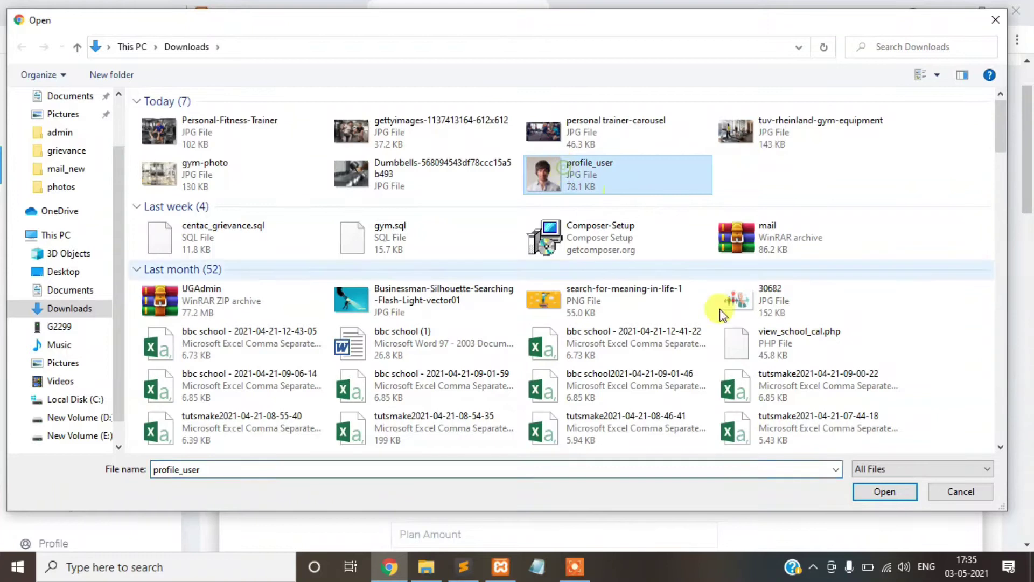
# - Confirm the profile_user photo and enter the member's name and mobile number
pyautogui.click(881, 491)
pyautogui.scroll(-1, 625, 261)
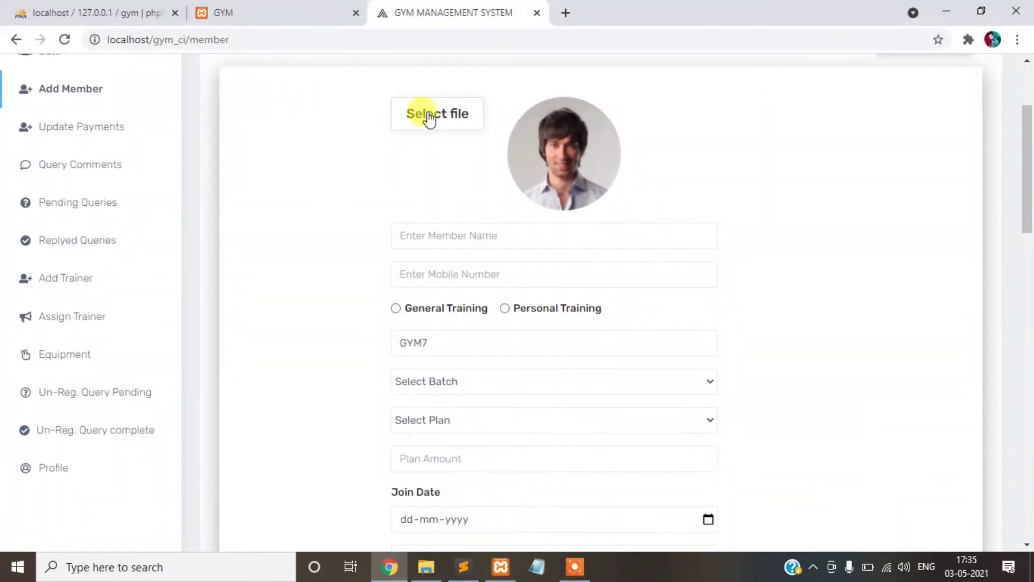
pyautogui.scroll(1, 646, 230)
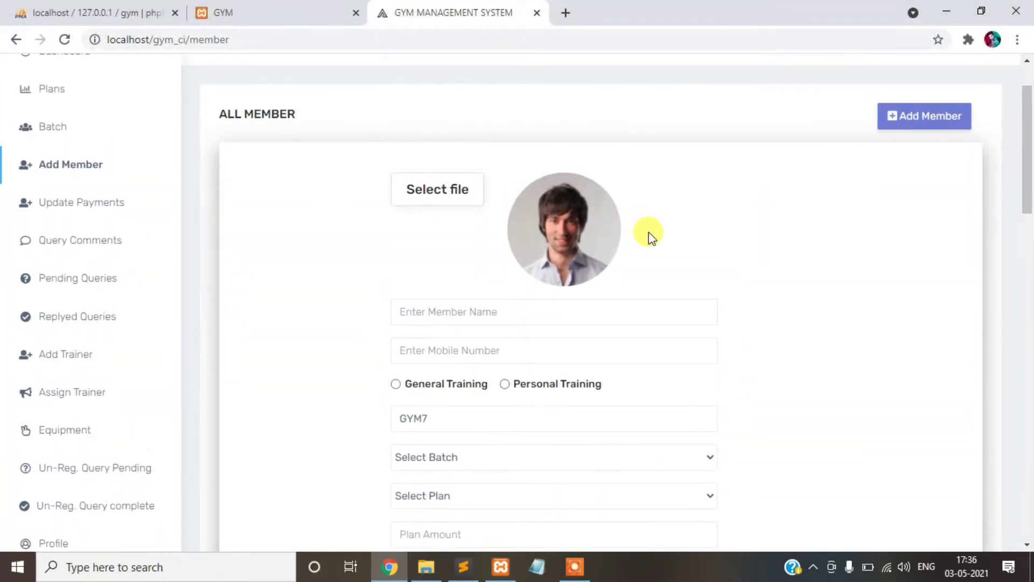
pyautogui.click(513, 310)
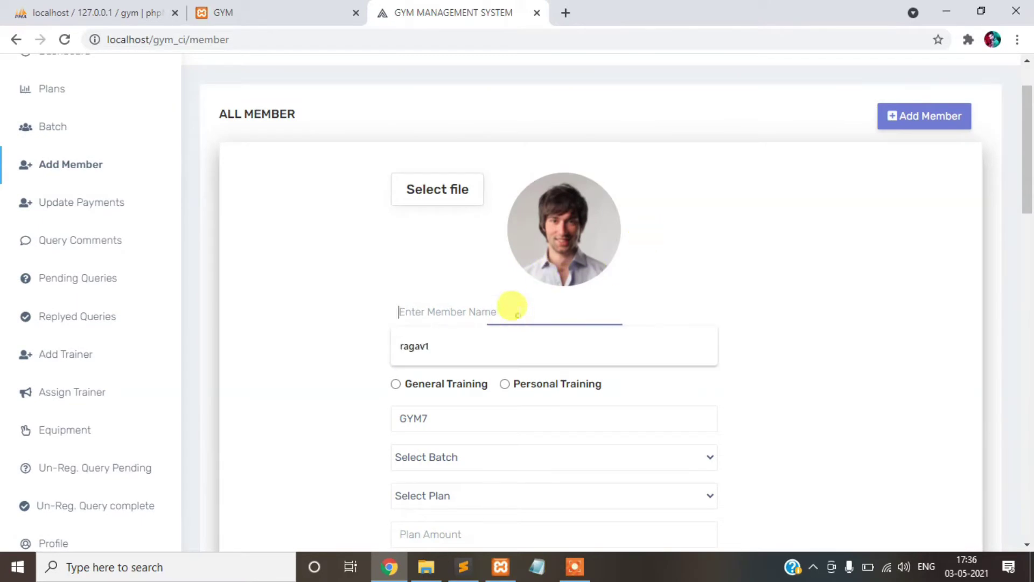
pyautogui.write('vikki')
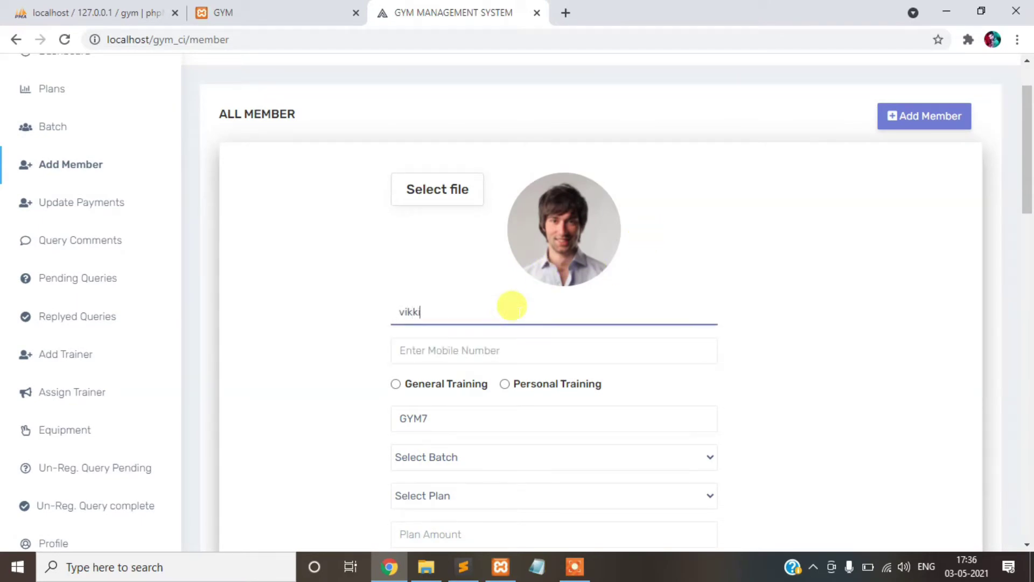
pyautogui.press('Tab')
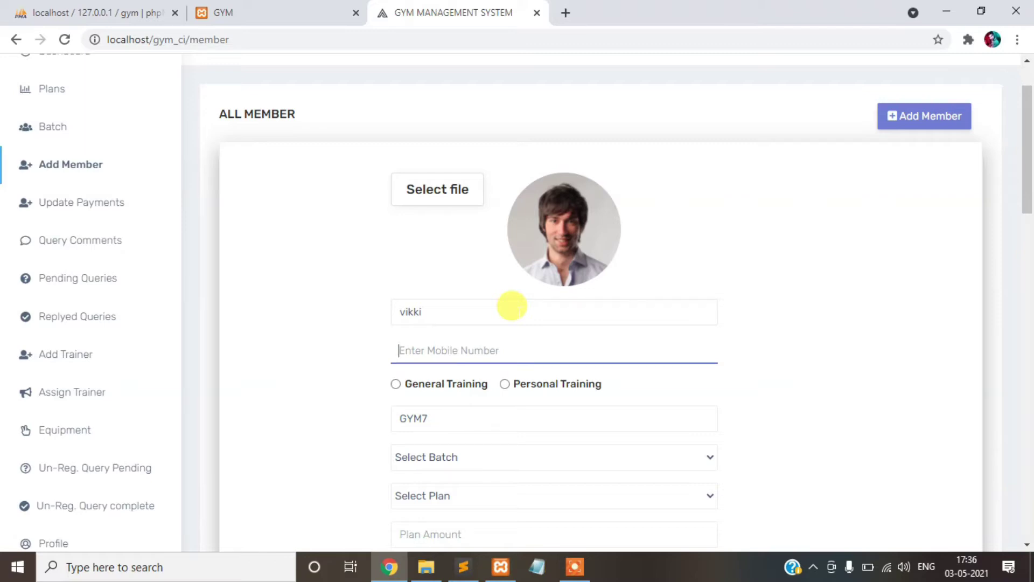
pyautogui.write('1234567890')
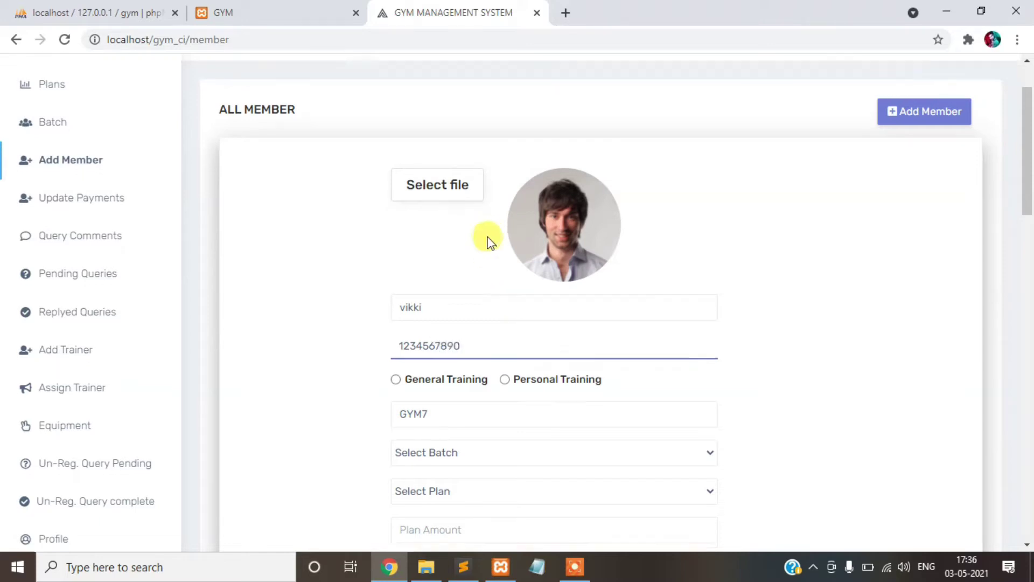
pyautogui.scroll(-3, 474, 237)
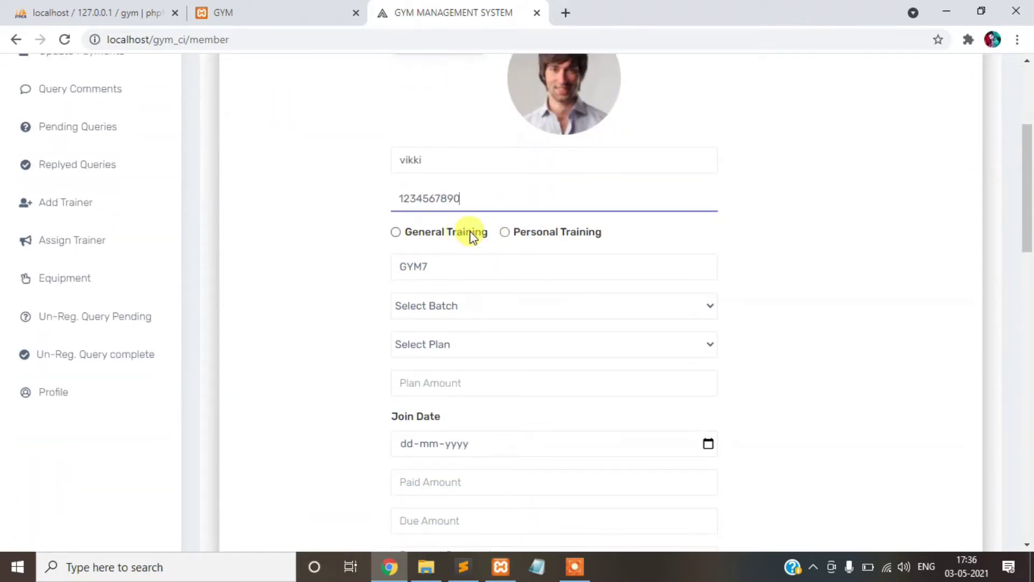
# - Choose Personal Training for the member, whose id is GYM7
pyautogui.click(536, 235)
pyautogui.scroll(-2, 535, 235)
pyautogui.click(436, 189)
pyautogui.scroll(2, 549, 194)
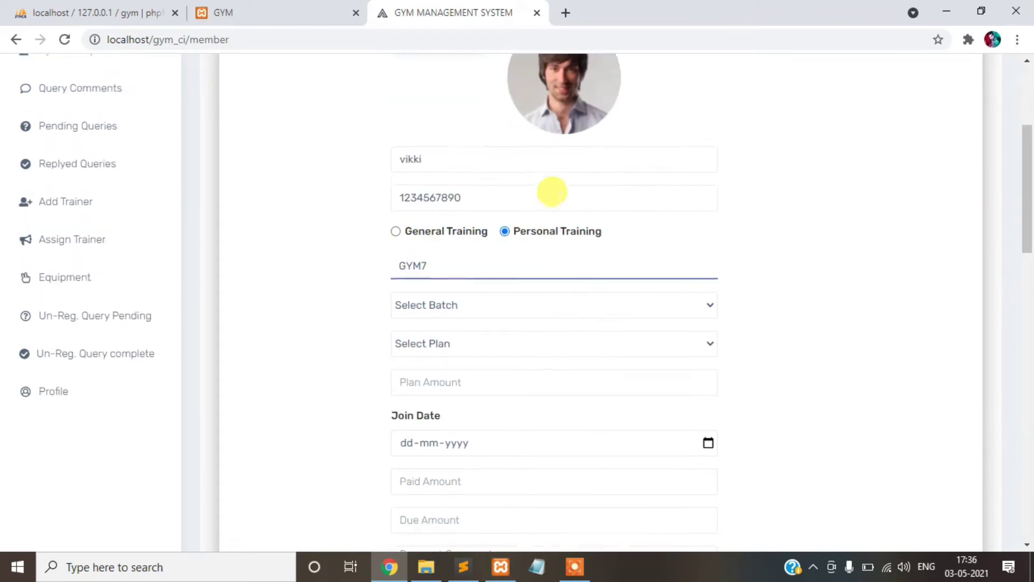
pyautogui.scroll(2, 506, 280)
pyautogui.moveTo(388, 342); pyautogui.dragTo(436, 341)
pyautogui.scroll(-2, 504, 249)
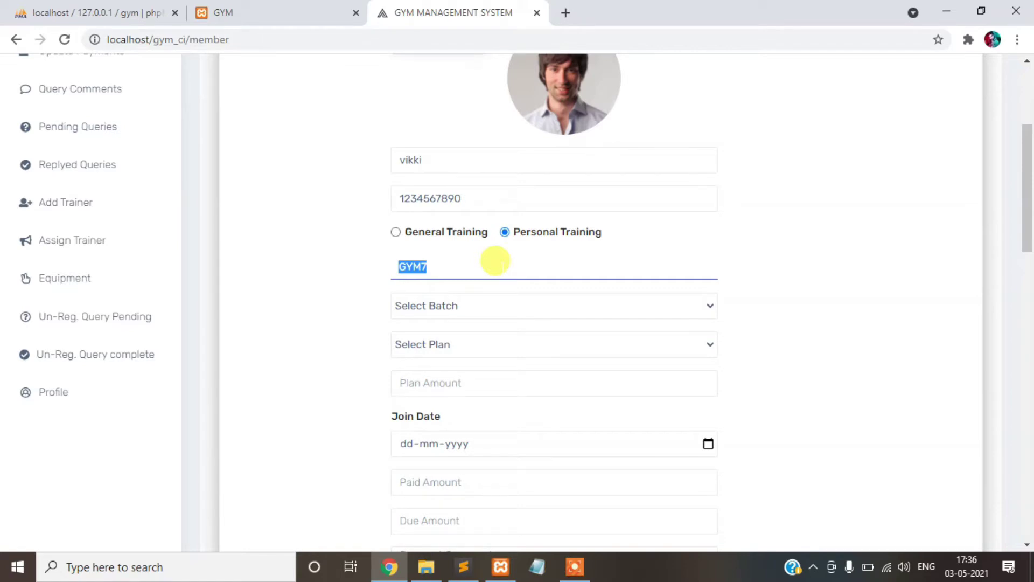
pyautogui.scroll(-1, 494, 264)
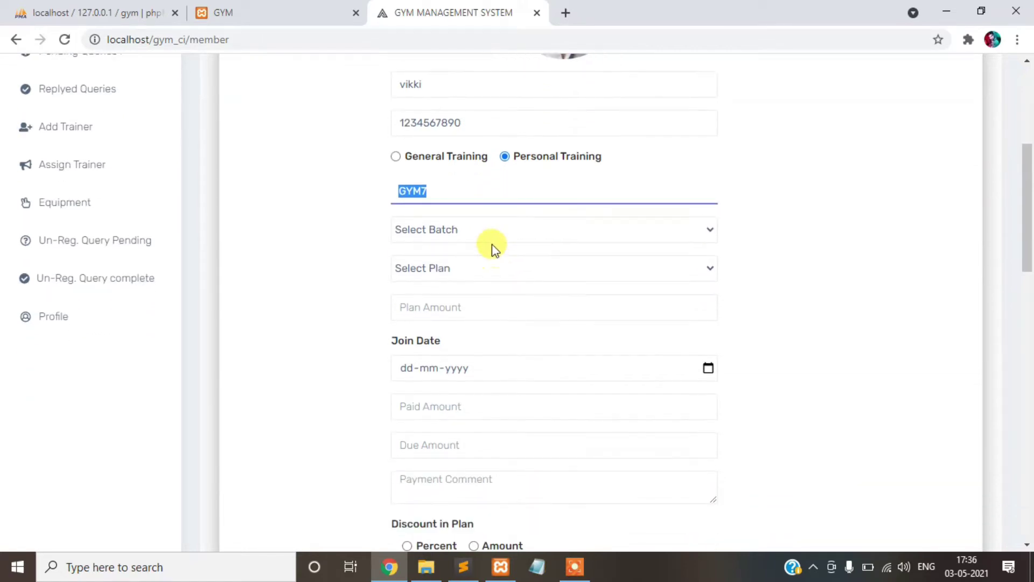
# - Assign after noon batch and the one month super plan--1500, then open Plans in a new tab
pyautogui.click(492, 230)
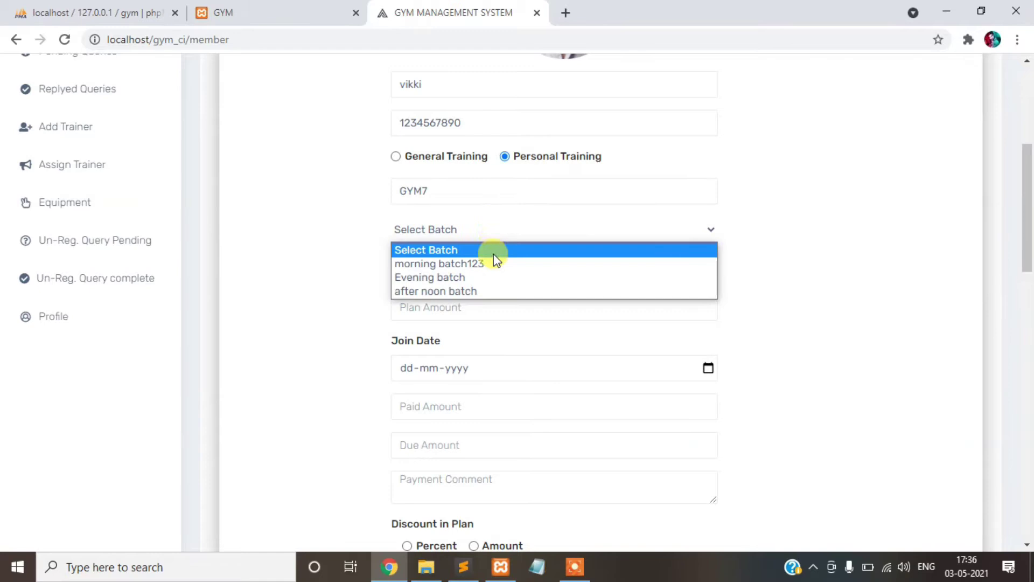
pyautogui.click(489, 292)
pyautogui.click(469, 268)
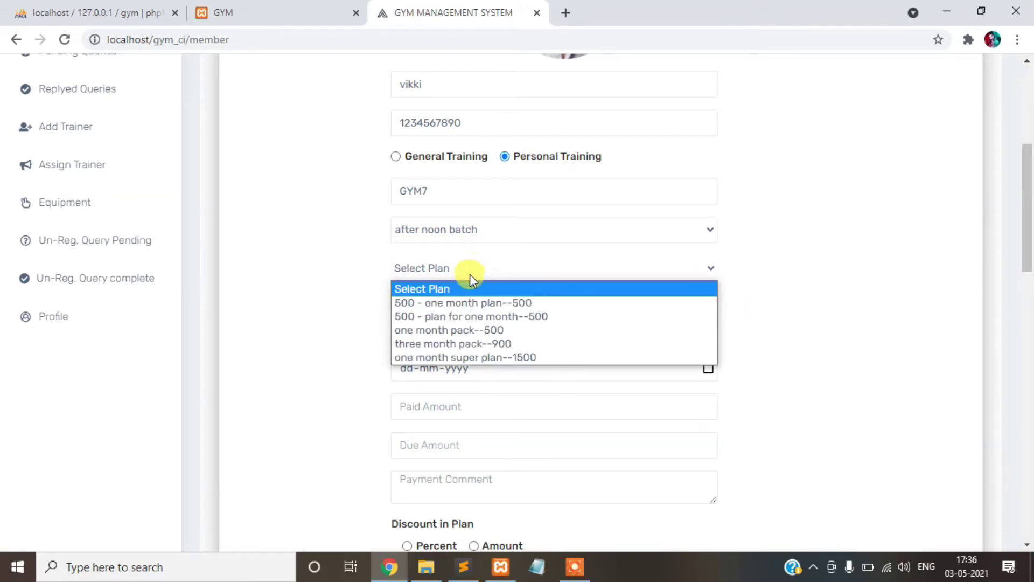
pyautogui.click(513, 359)
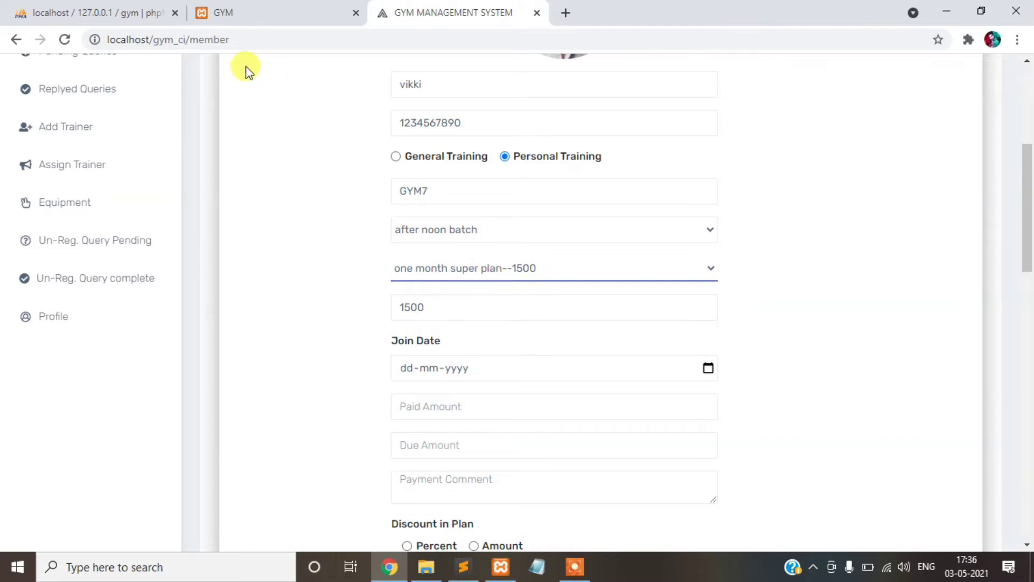
pyautogui.scroll(2, 102, 137)
pyautogui.scroll(3, 86, 178)
pyautogui.scroll(-1, 81, 155)
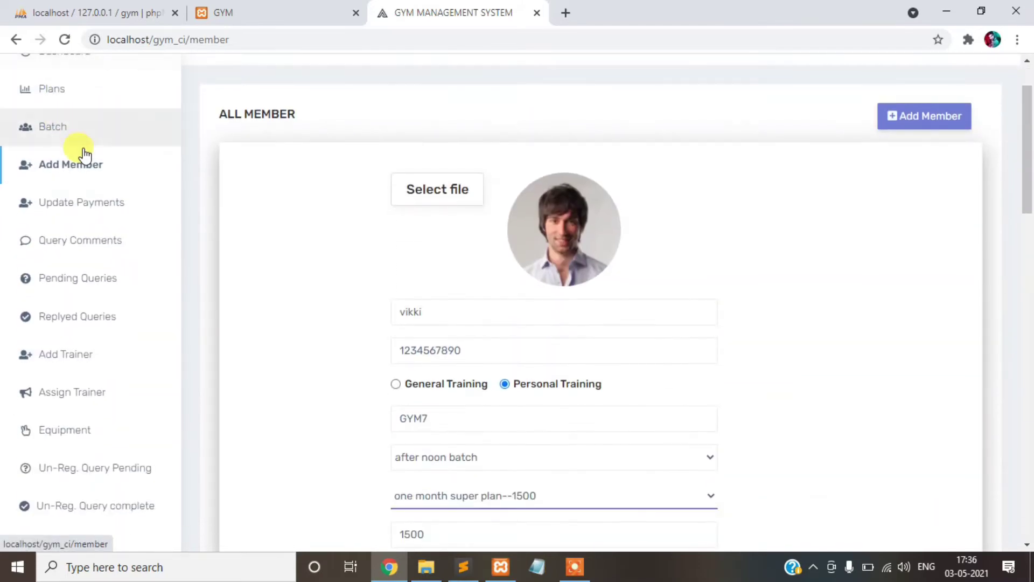
pyautogui.scroll(1, 93, 157)
pyautogui.rightClick(93, 157)
pyautogui.click(145, 176)
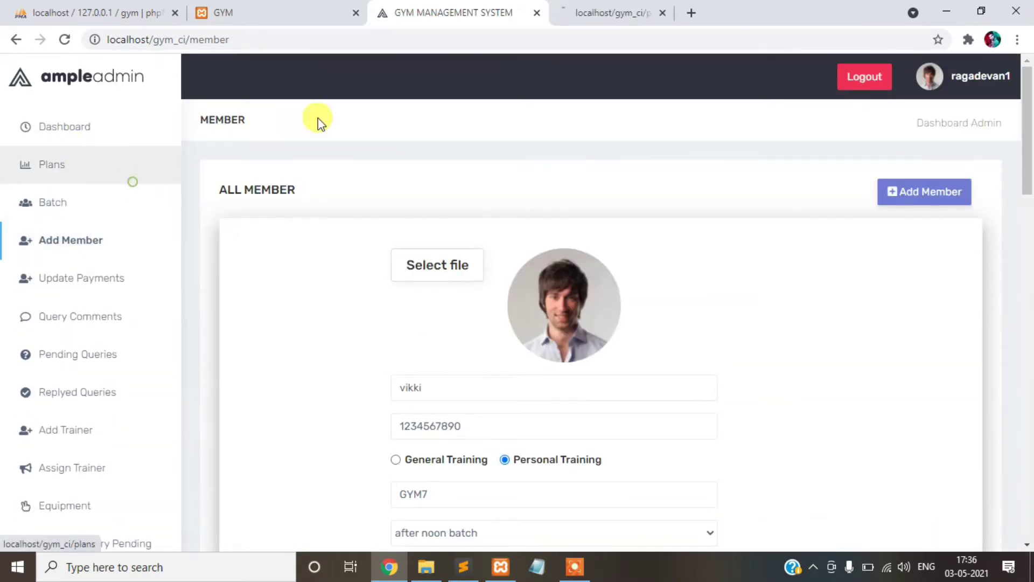
# - In the Plans tab, switch a plan's status to OFF
pyautogui.click(619, 9)
pyautogui.scroll(-4, 693, 231)
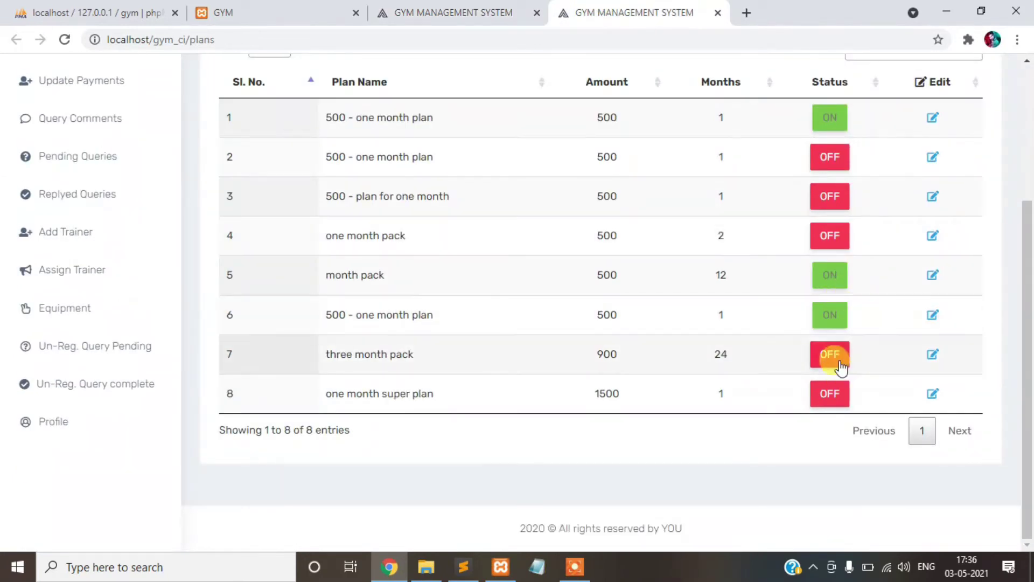
pyautogui.click(830, 396)
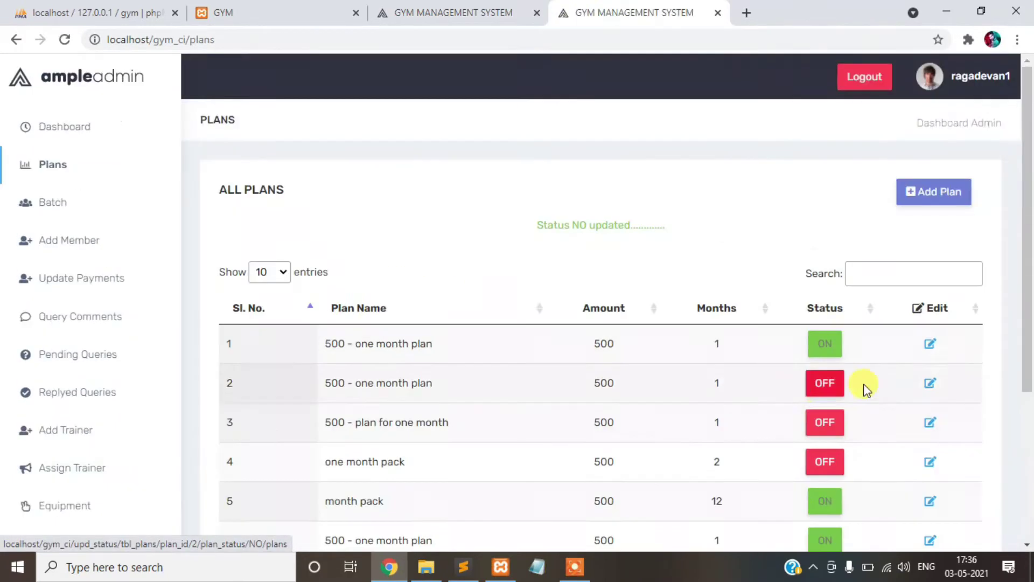
# - Reload the members page, start a blank add-member form, and check its Plan and Batch lists
pyautogui.click(464, 11)
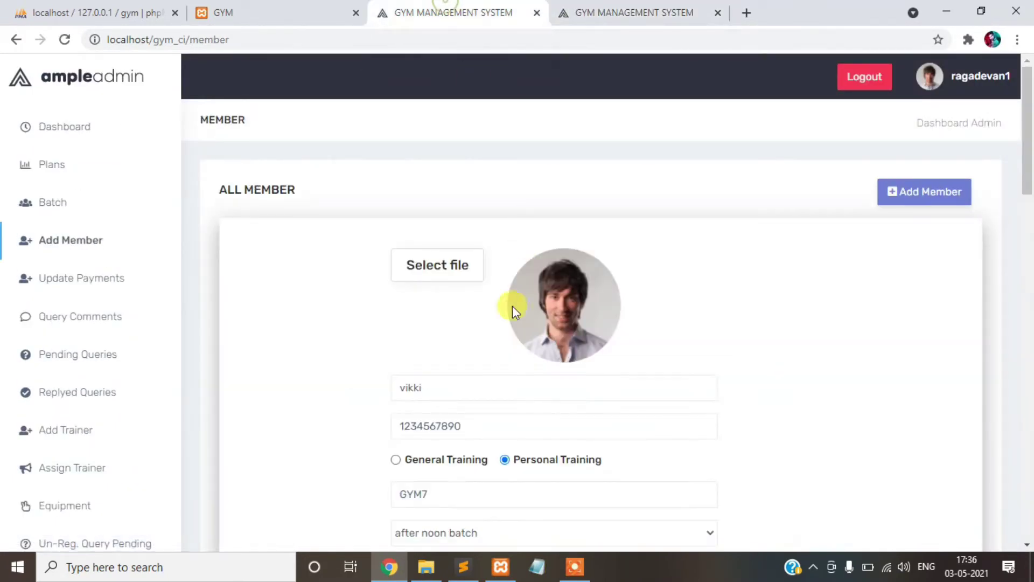
pyautogui.click(63, 40)
pyautogui.scroll(-3, 460, 192)
pyautogui.scroll(2, 908, 115)
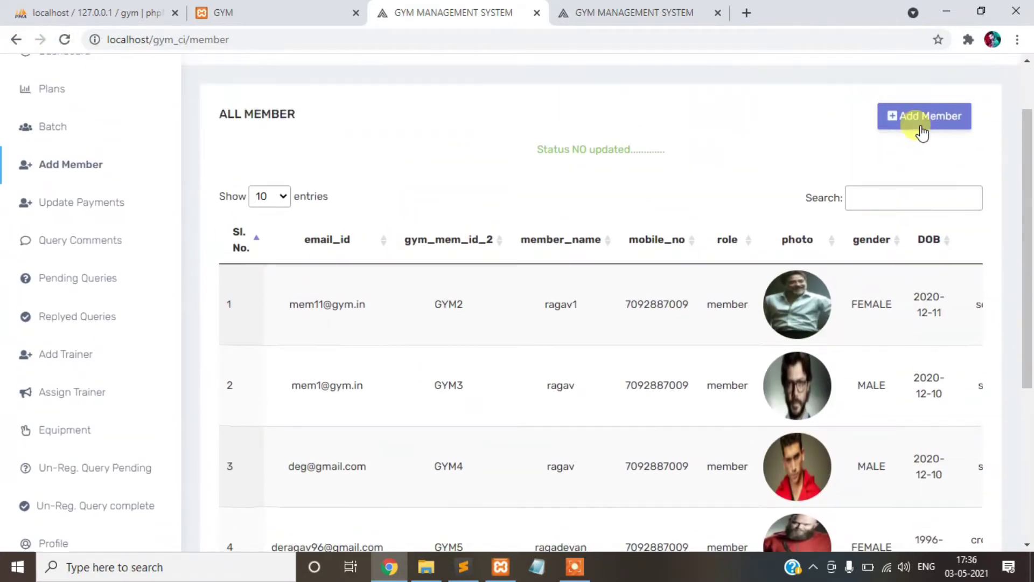
pyautogui.click(922, 115)
pyautogui.scroll(-3, 780, 173)
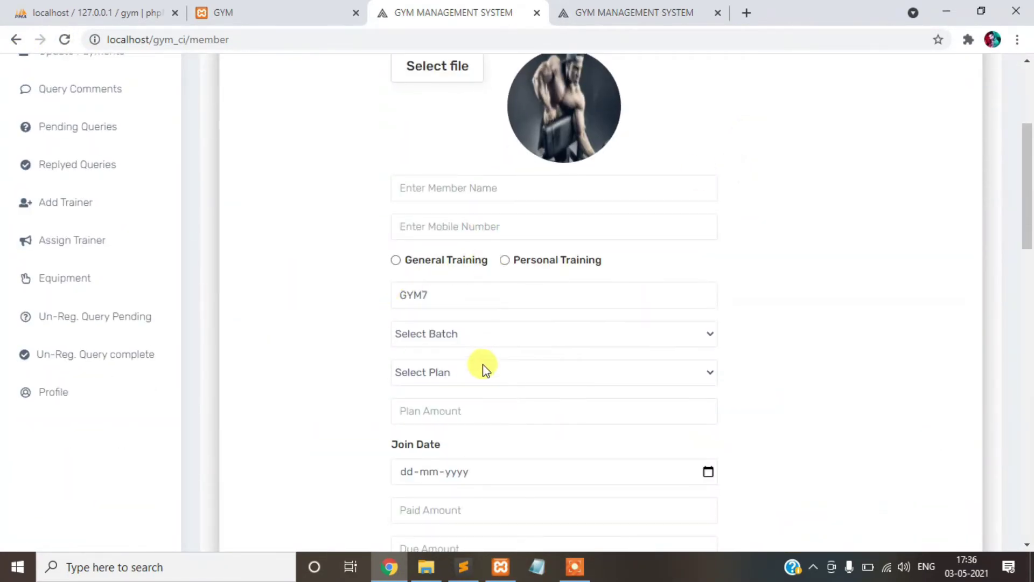
pyautogui.click(483, 372)
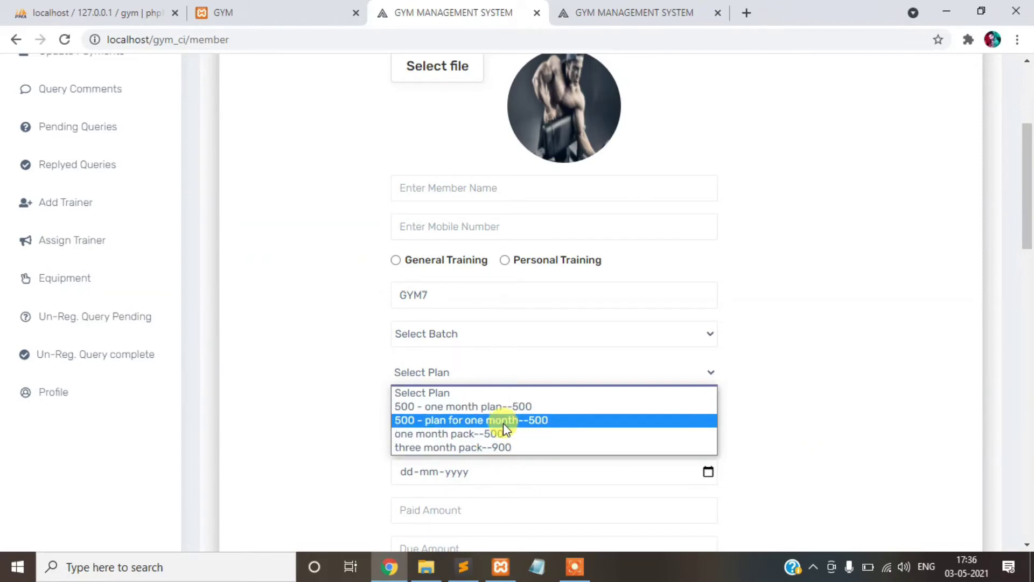
pyautogui.click(490, 334)
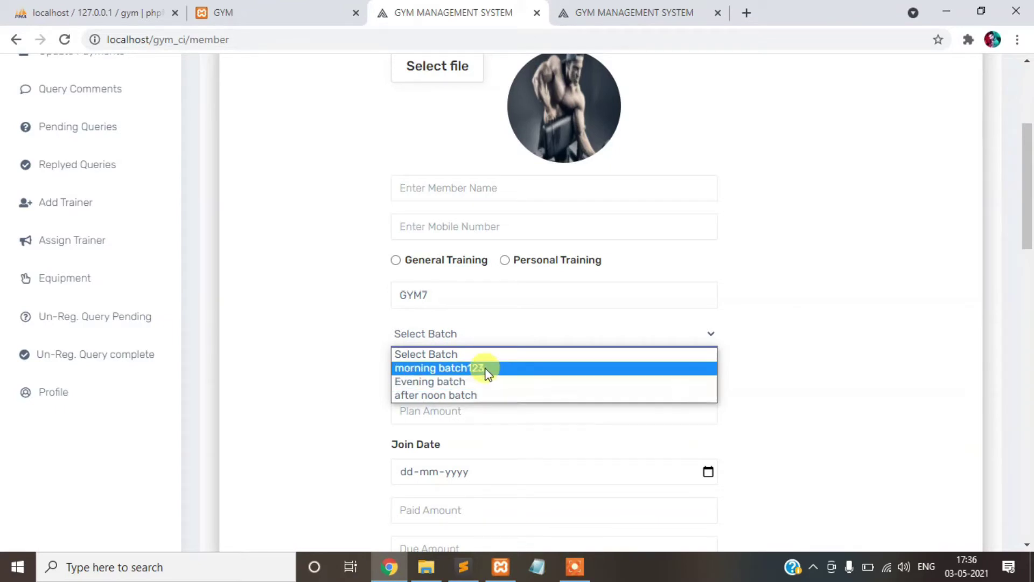
# - Attach the profile_user photo and enter the new member's name and mobile number
pyautogui.click(494, 355)
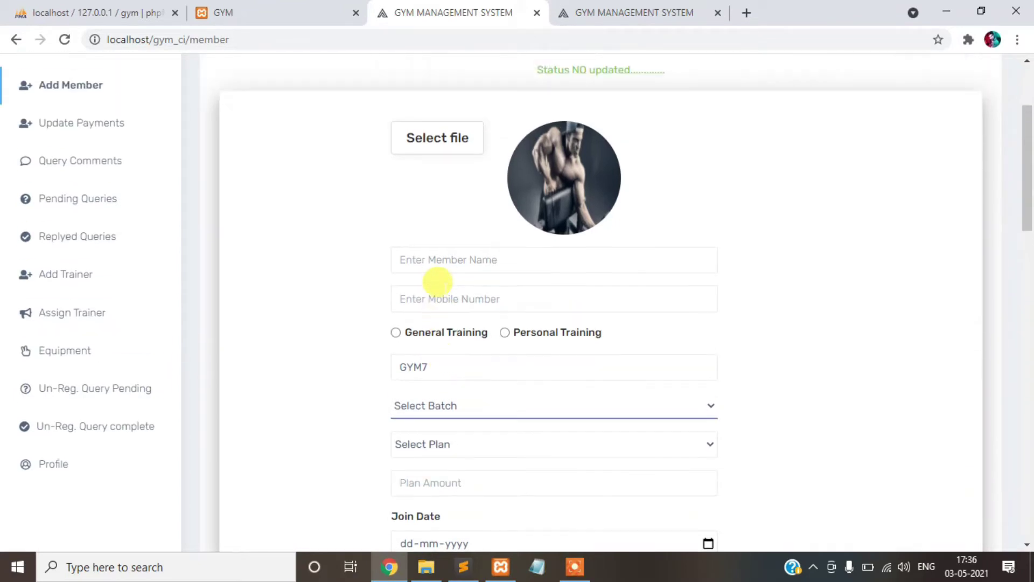
pyautogui.click(422, 153)
pyautogui.click(590, 174)
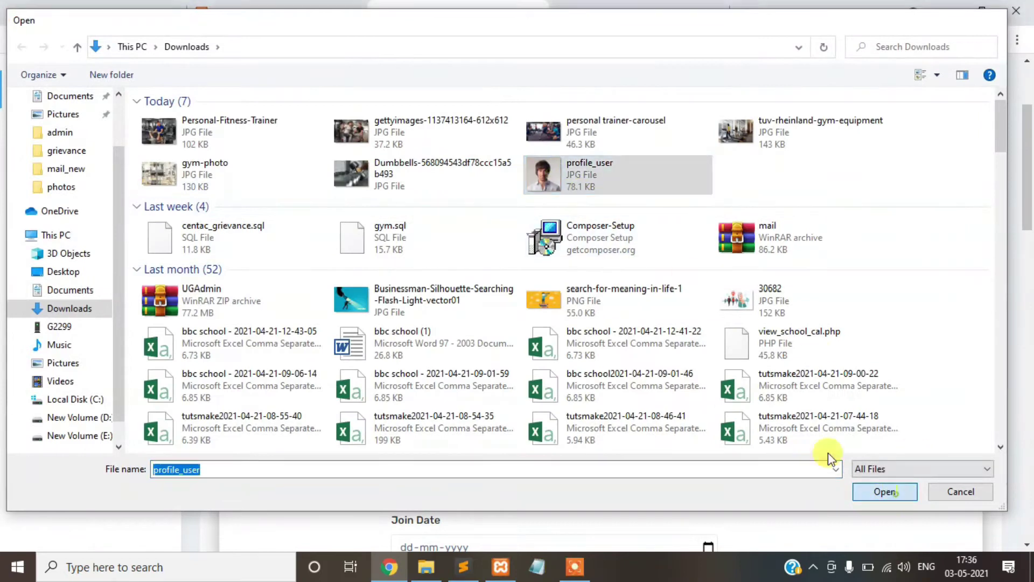
pyautogui.press('Return')
pyautogui.click(490, 263)
pyautogui.write('vikk')
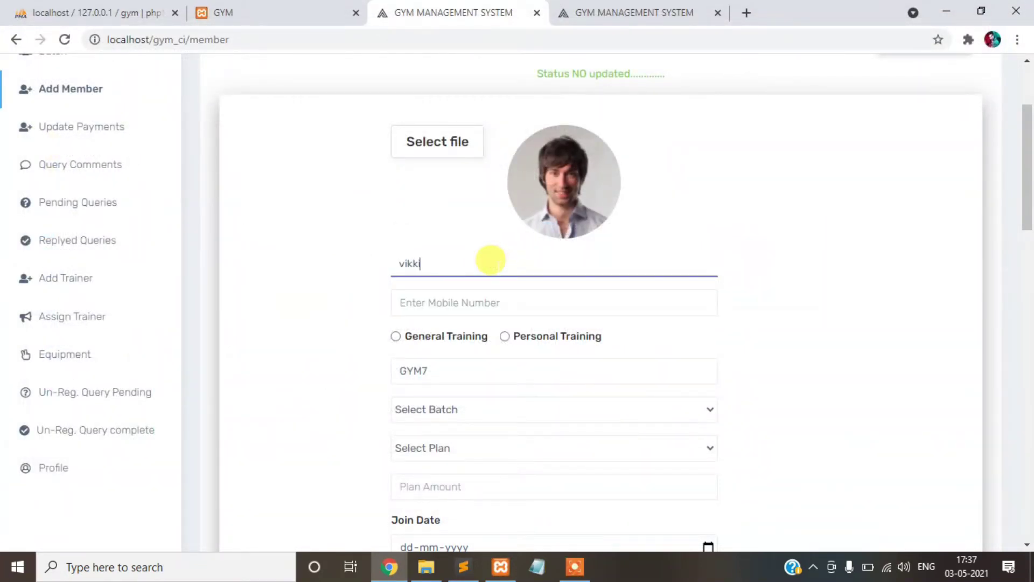
pyautogui.press('Tab')
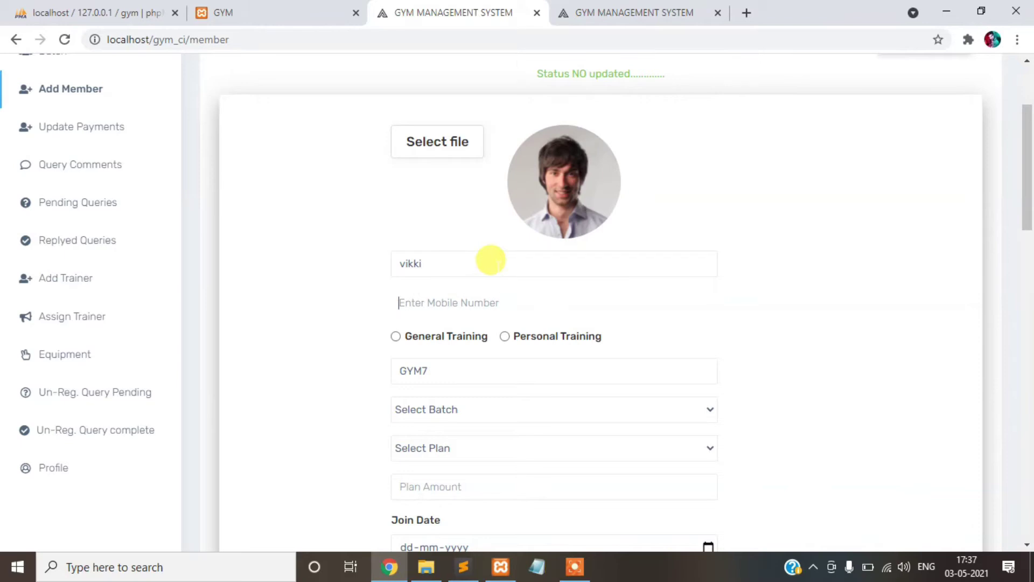
pyautogui.write('1234567')
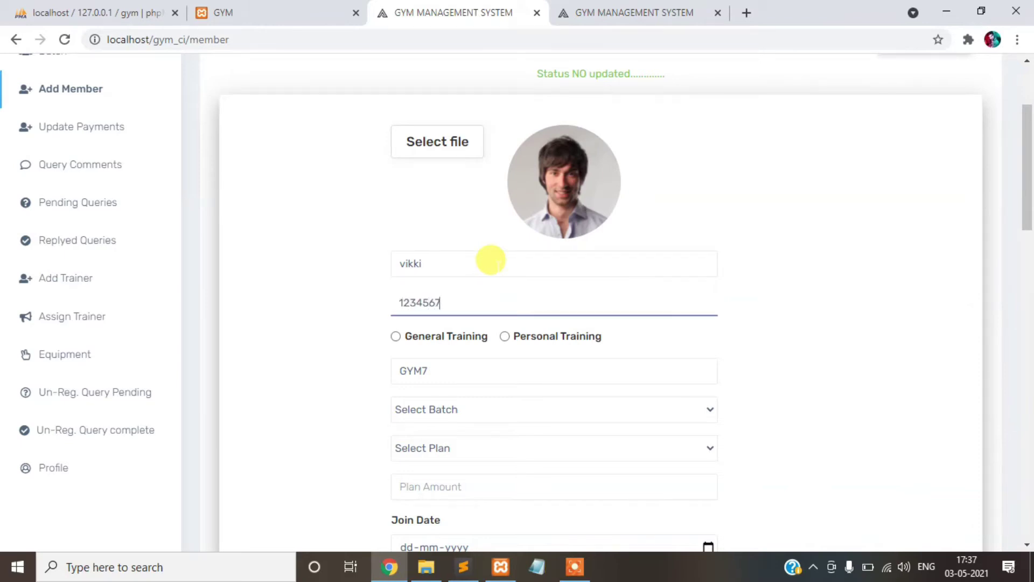
pyautogui.write('890')
pyautogui.click(552, 328)
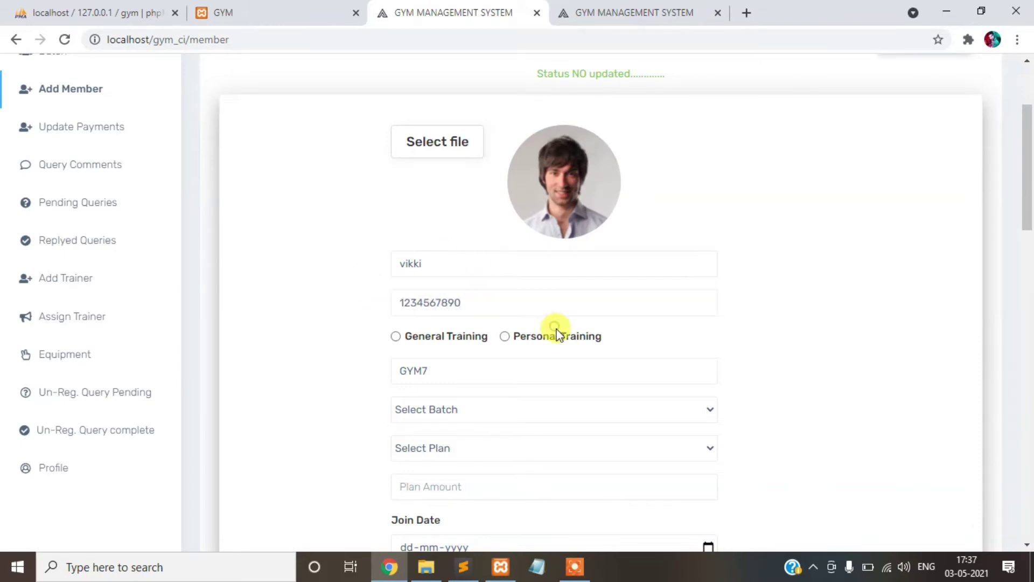
# - Tick Personal Training, choose the after noon batch and three month pack, and set join date 03-05-2021
pyautogui.click(562, 340)
pyautogui.scroll(-3, 565, 302)
pyautogui.click(506, 256)
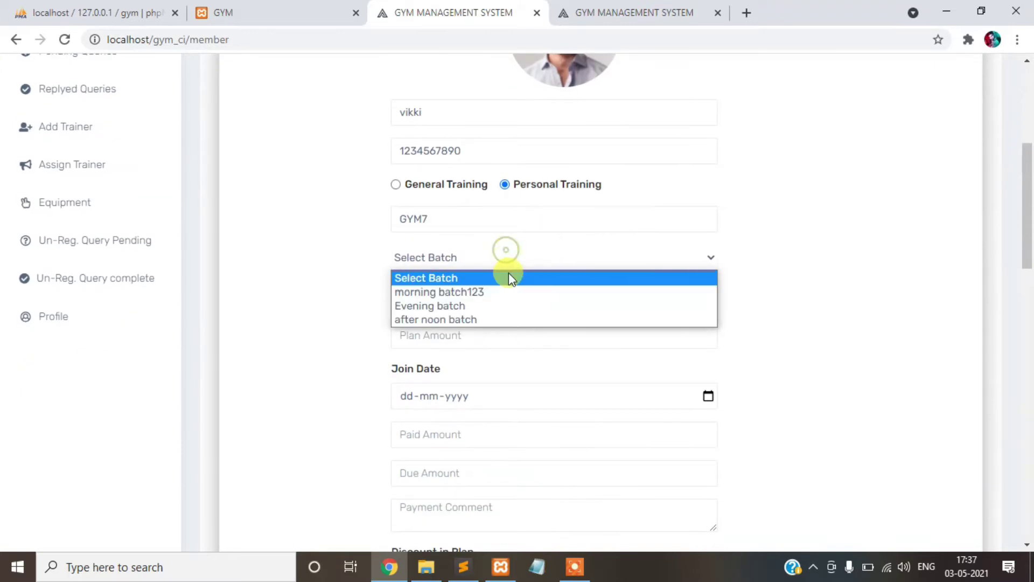
pyautogui.click(511, 321)
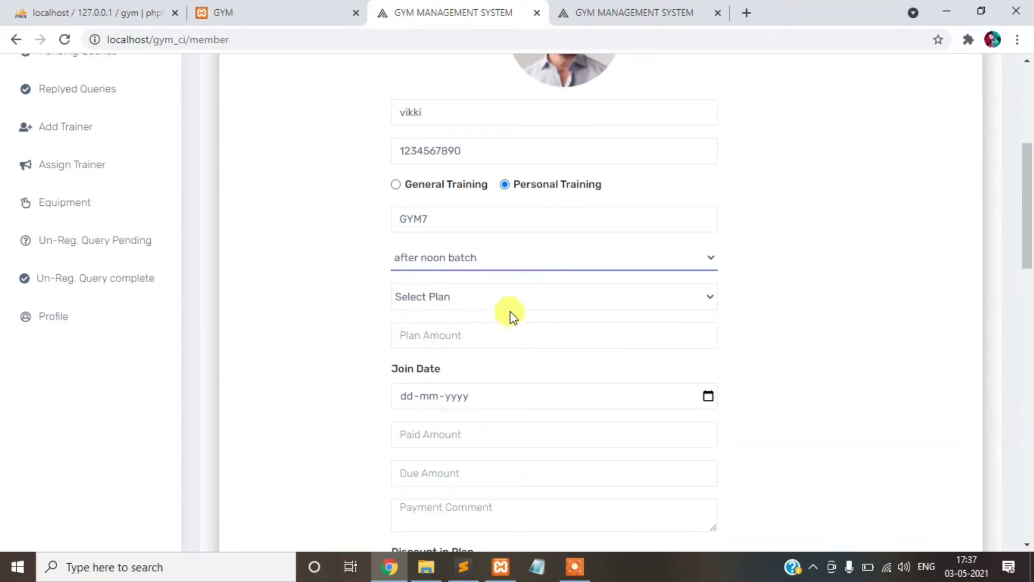
pyautogui.click(491, 300)
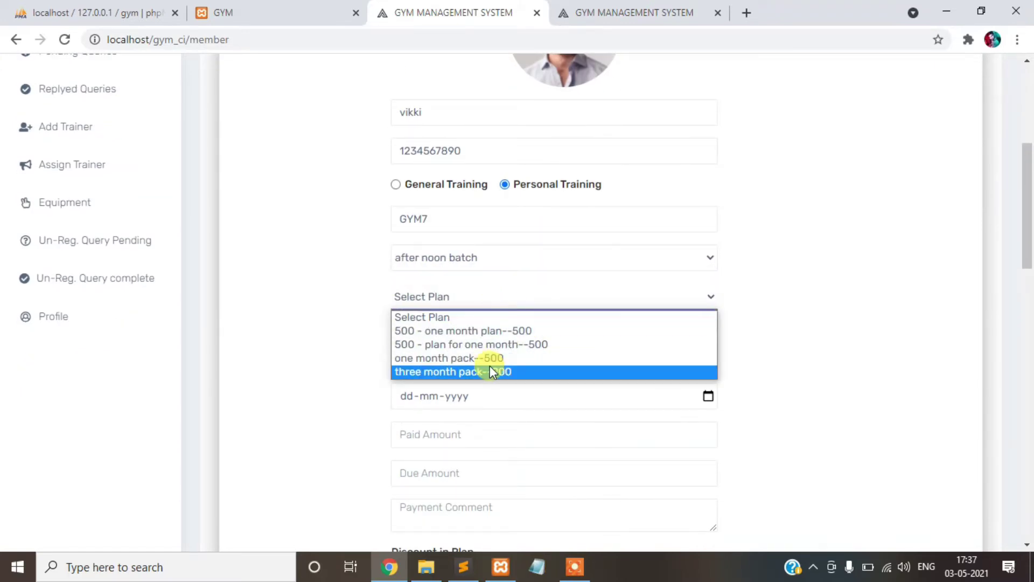
pyautogui.click(491, 371)
pyautogui.scroll(-3, 517, 315)
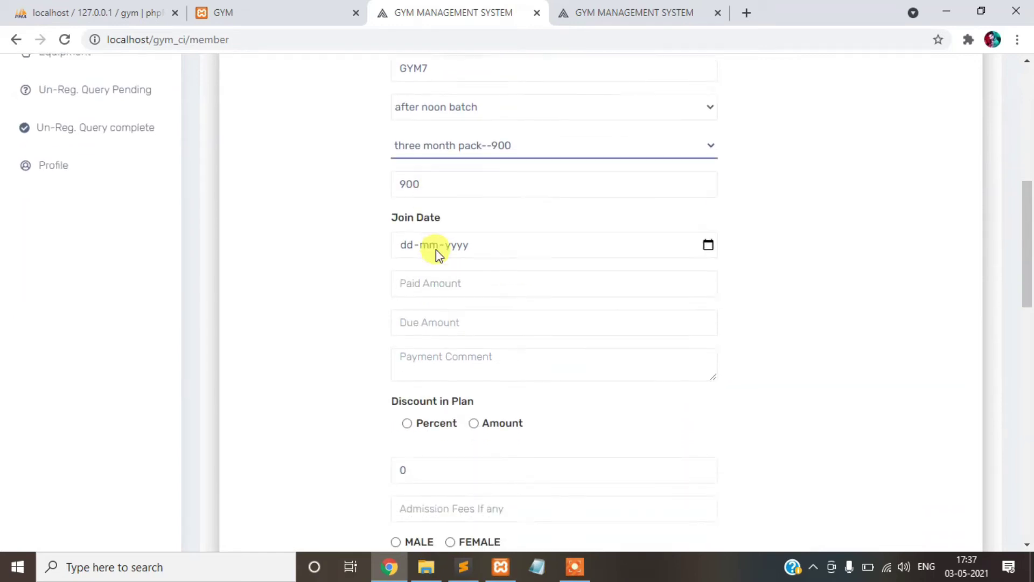
pyautogui.click(405, 244)
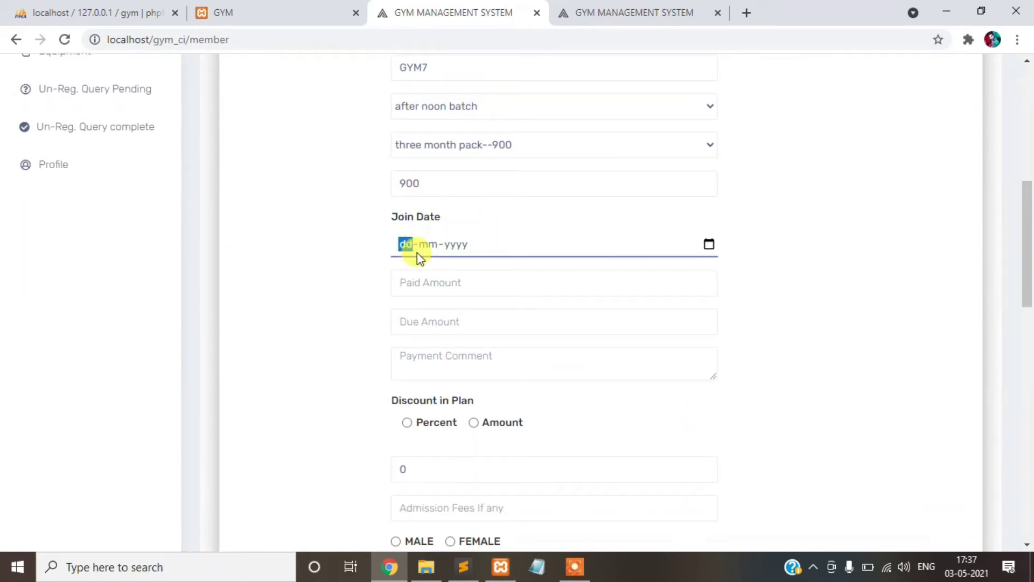
pyautogui.click(708, 245)
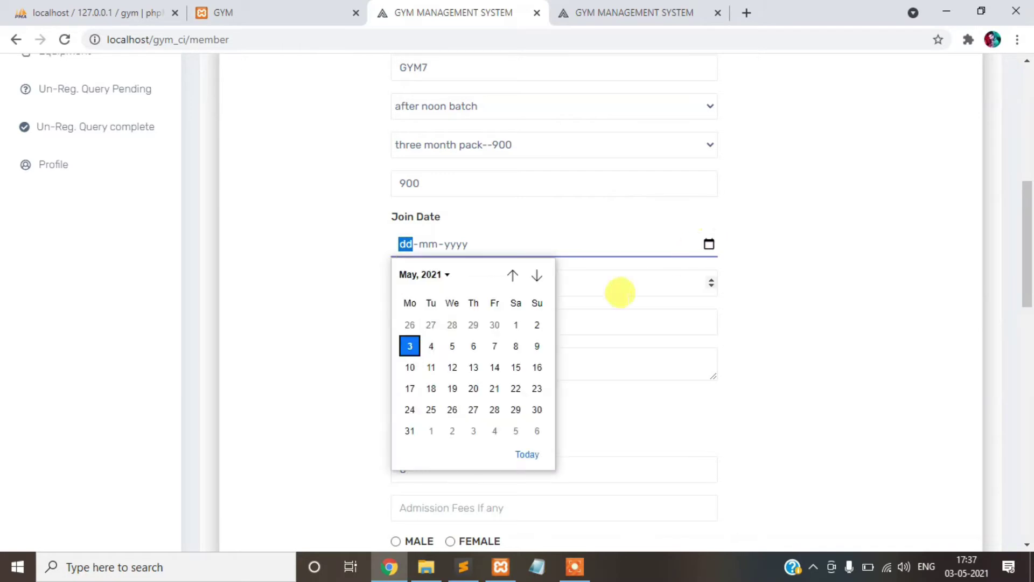
pyautogui.click(409, 348)
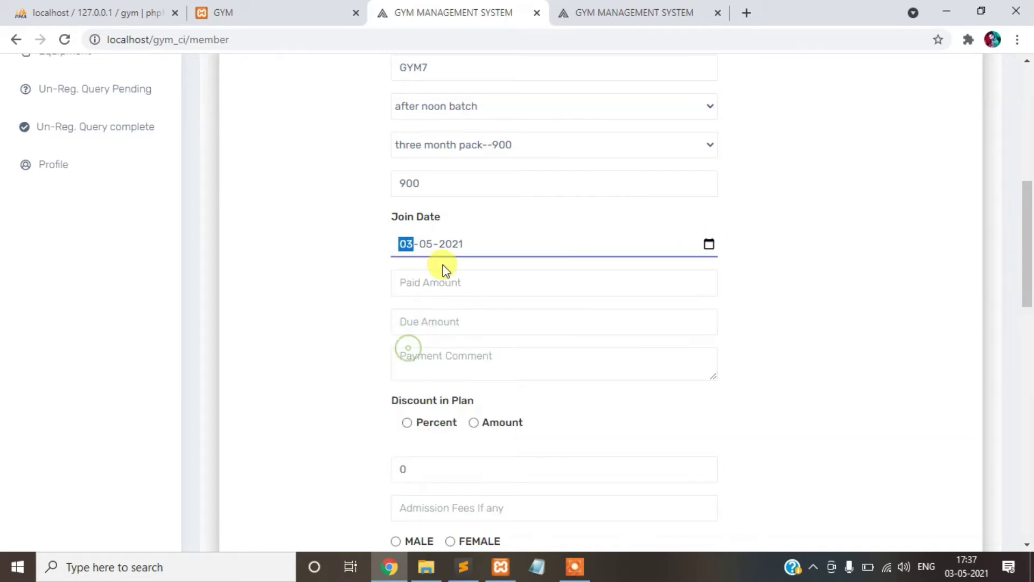
# - Enter 80 as the paid amount and check the due amount and payment comment fields
pyautogui.scroll(-1, 434, 268)
pyautogui.click(422, 207)
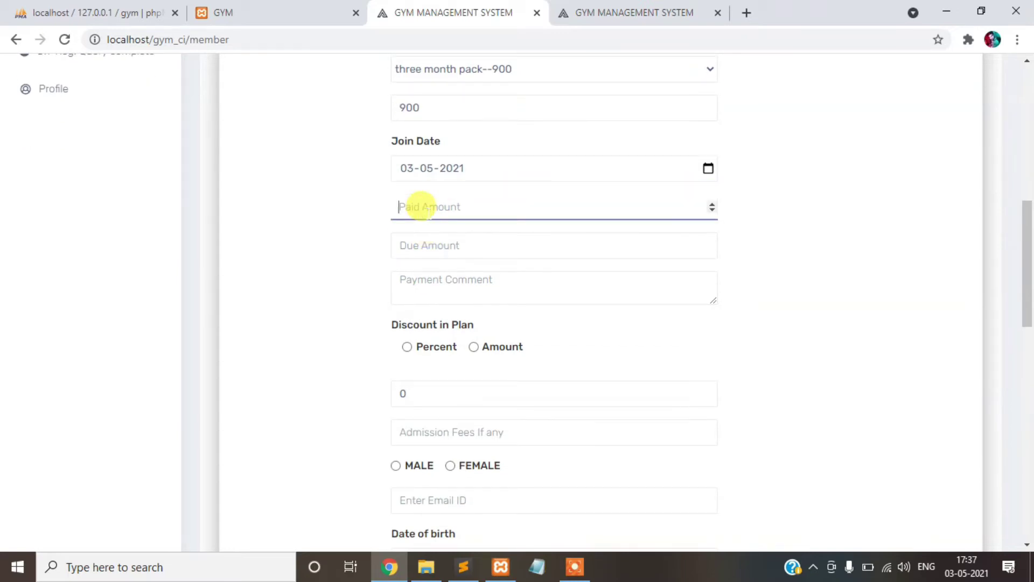
pyautogui.write('800')
pyautogui.doubleClick(432, 245)
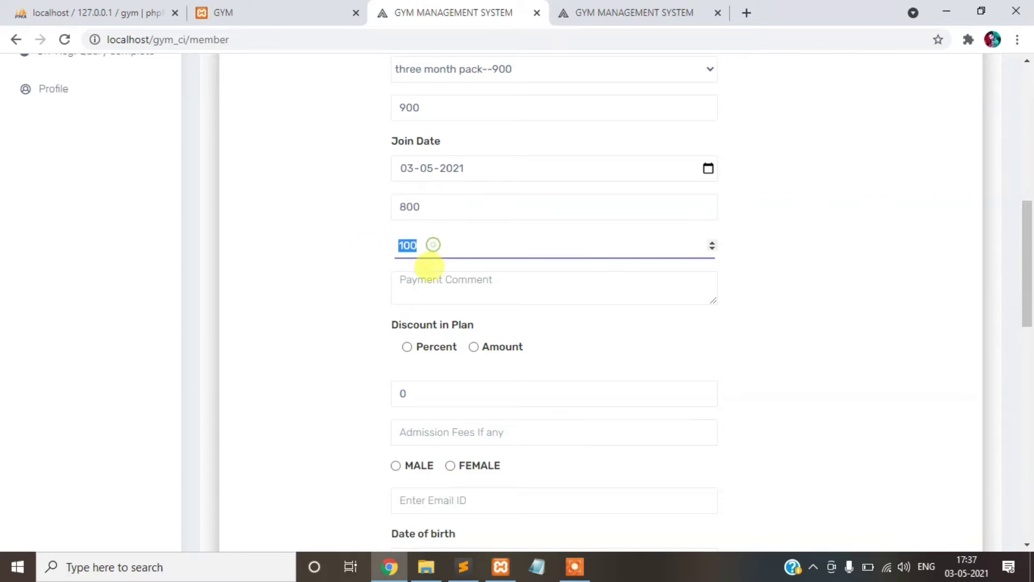
pyautogui.scroll(1, 496, 357)
pyautogui.scroll(-1, 497, 357)
pyautogui.click(462, 336)
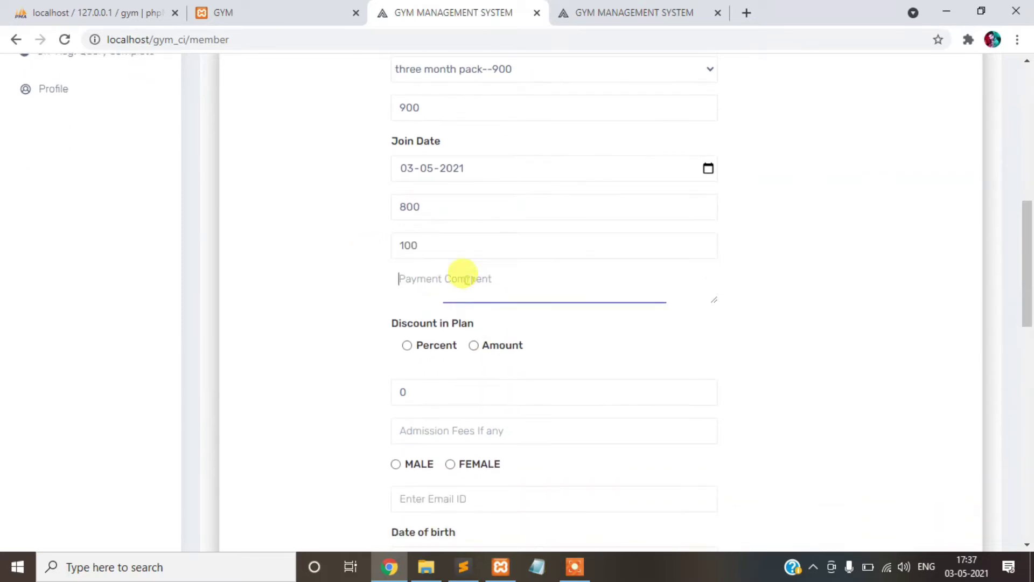
pyautogui.scroll(-1, 463, 277)
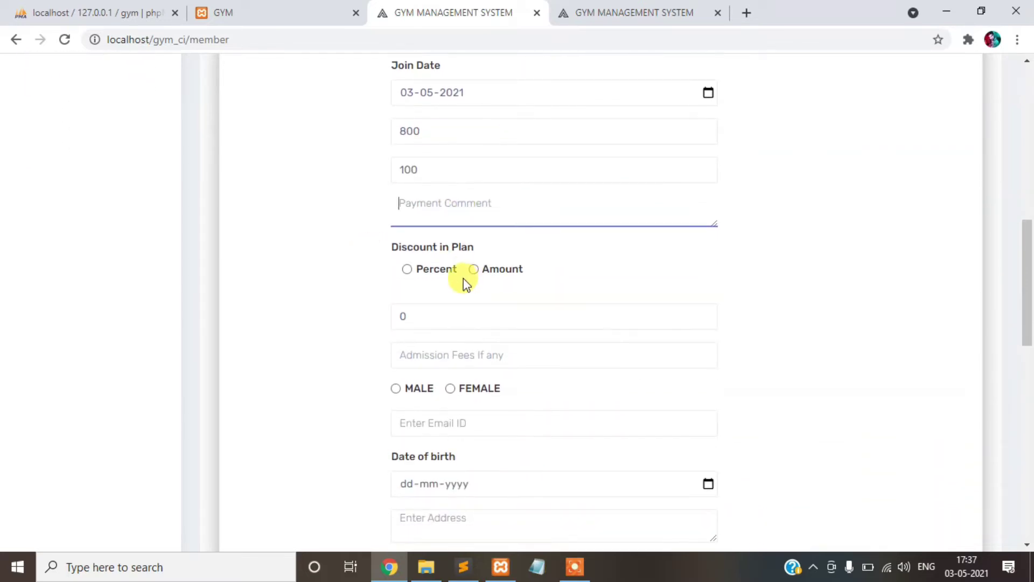
# - Apply a fixed-amount plan discount of 100 instead of a 10 percent discount
pyautogui.click(435, 269)
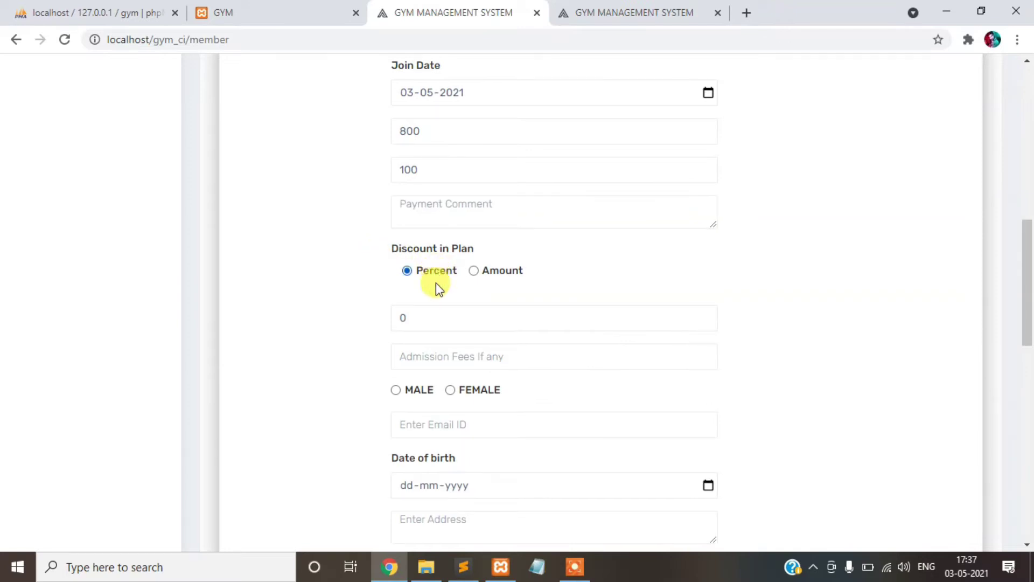
pyautogui.click(392, 318)
pyautogui.press('BackSpace')
pyautogui.write('10')
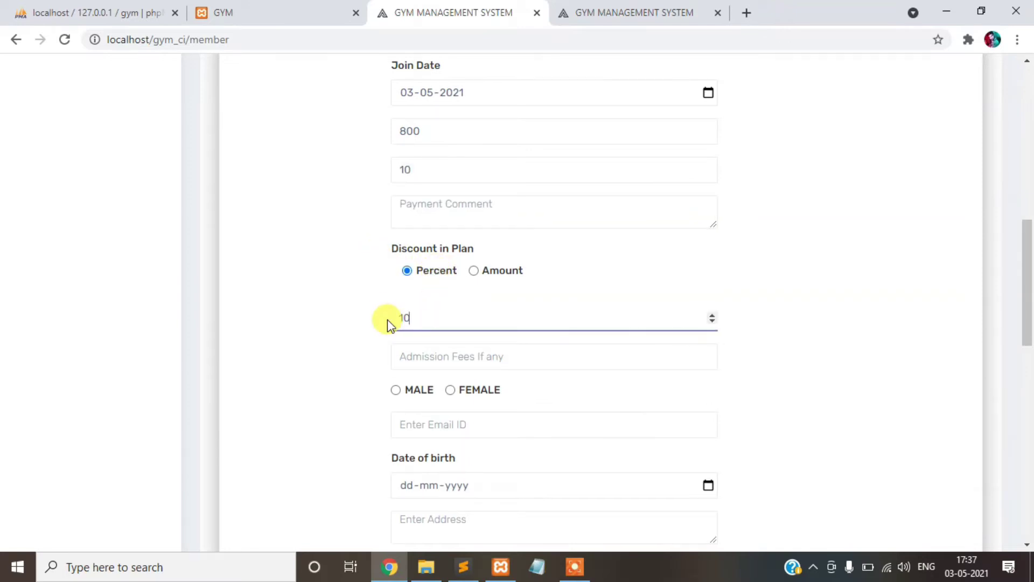
pyautogui.press('BackSpace')
pyautogui.press('BackSpace')
pyautogui.click(514, 271)
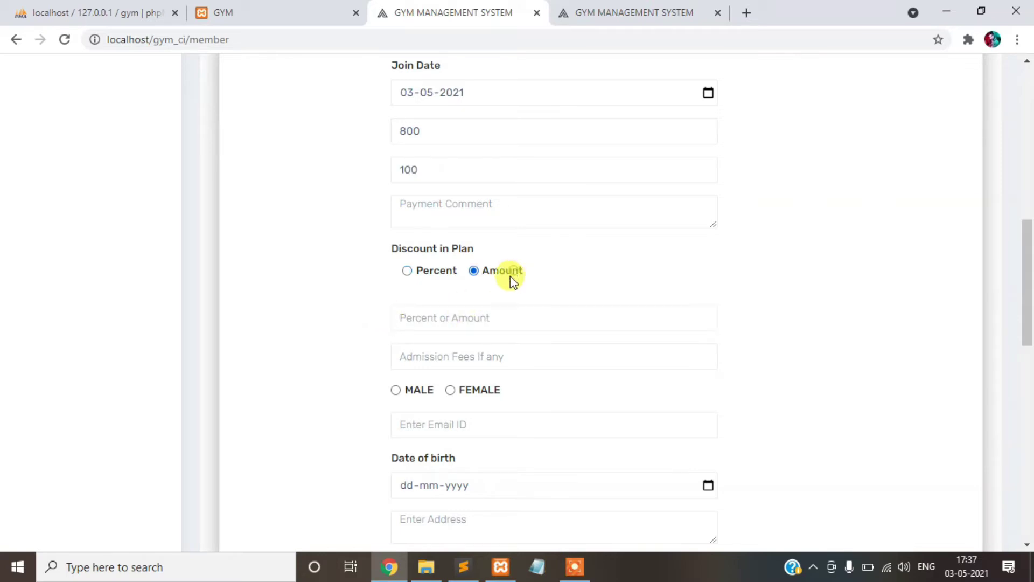
pyautogui.click(451, 318)
pyautogui.write('100')
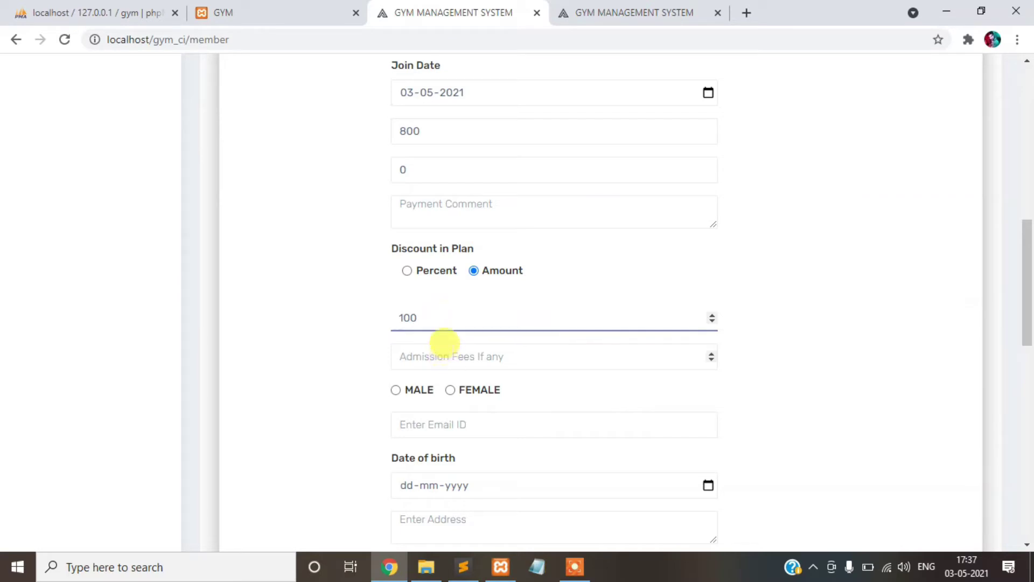
# - Enter a 200 admission fee, set gender to MALE, and pick a previously used e-mail address
pyautogui.scroll(-1, 463, 275)
pyautogui.click(456, 279)
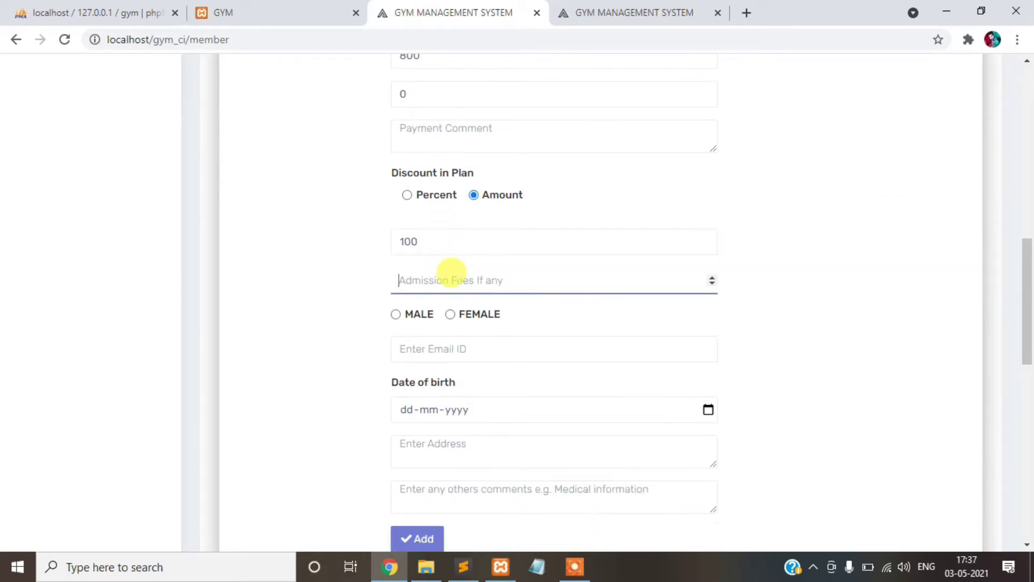
pyautogui.write('200')
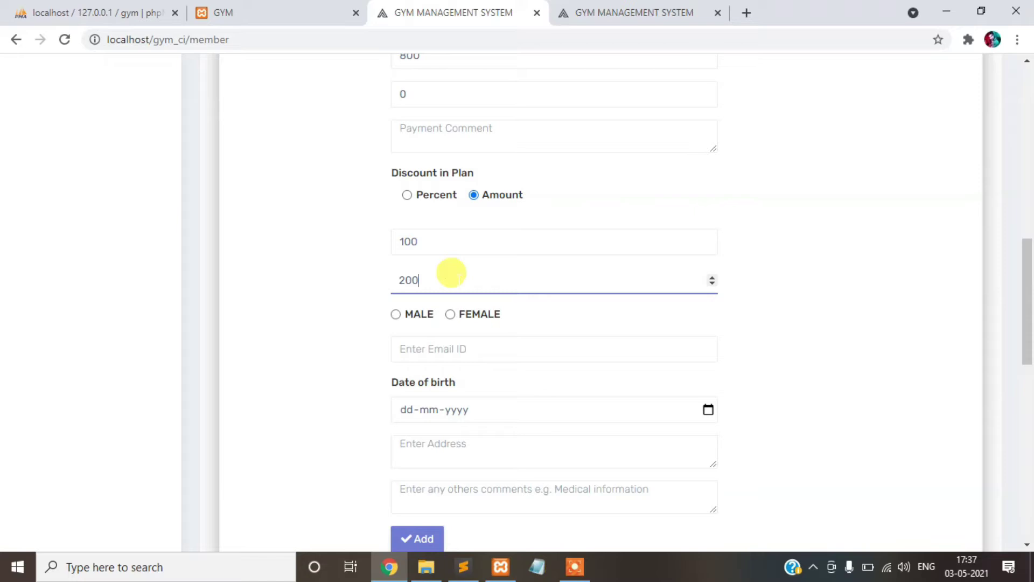
pyautogui.click(428, 313)
pyautogui.scroll(-1, 447, 270)
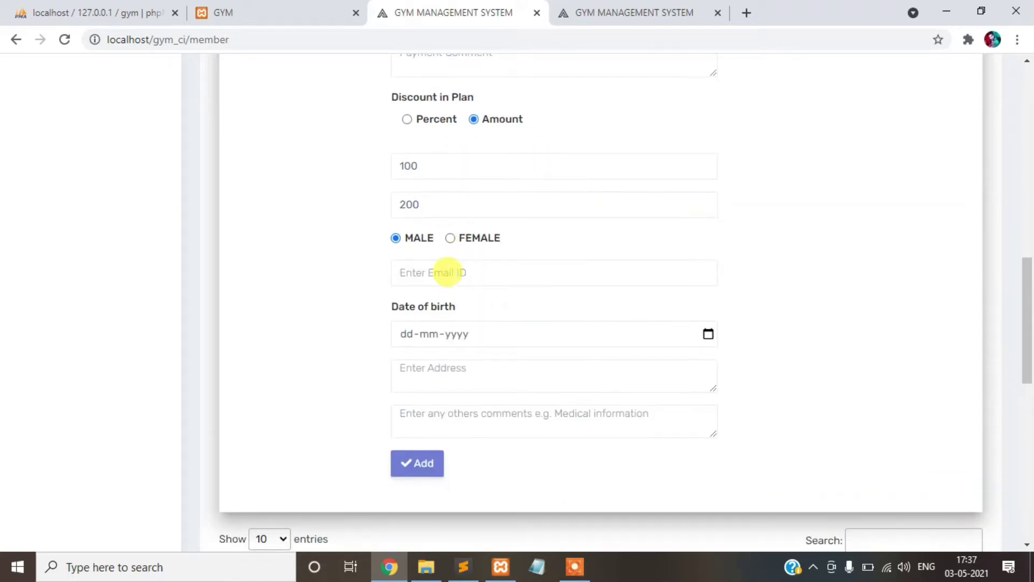
pyautogui.click(452, 274)
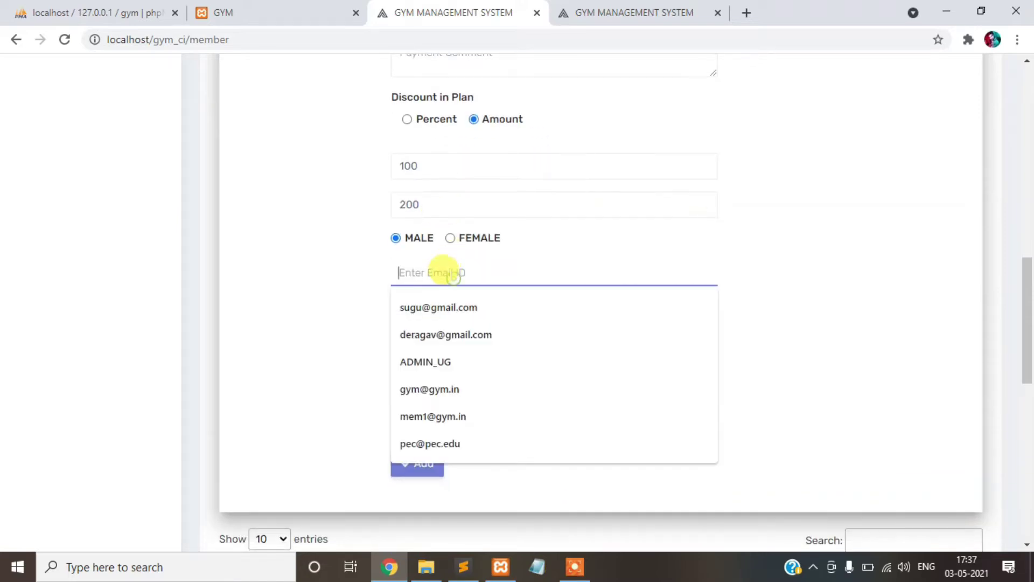
pyautogui.click(461, 306)
pyautogui.scroll(-1, 464, 269)
pyautogui.click(472, 256)
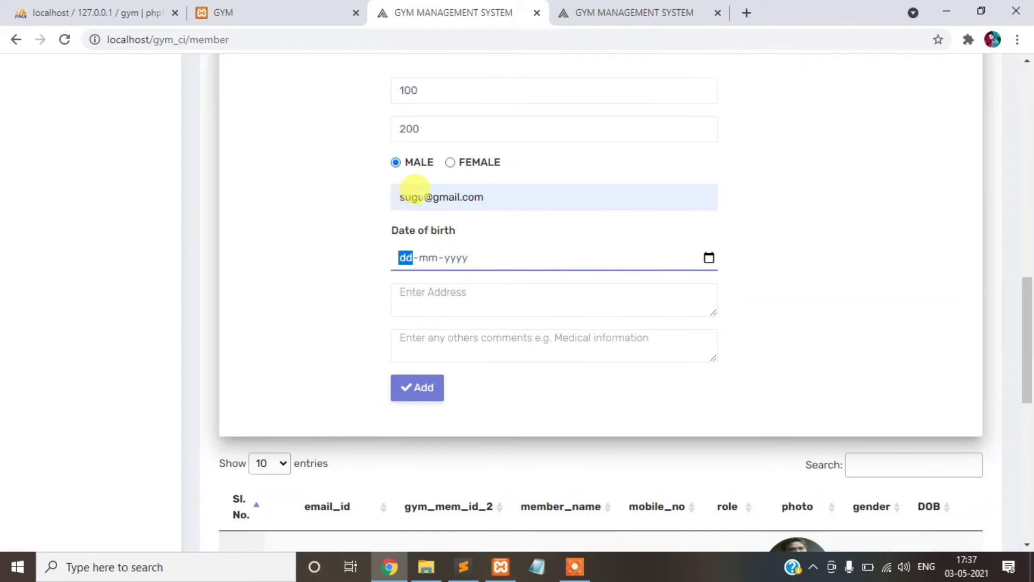
pyautogui.click(423, 196)
pyautogui.moveTo(423, 197); pyautogui.dragTo(399, 198)
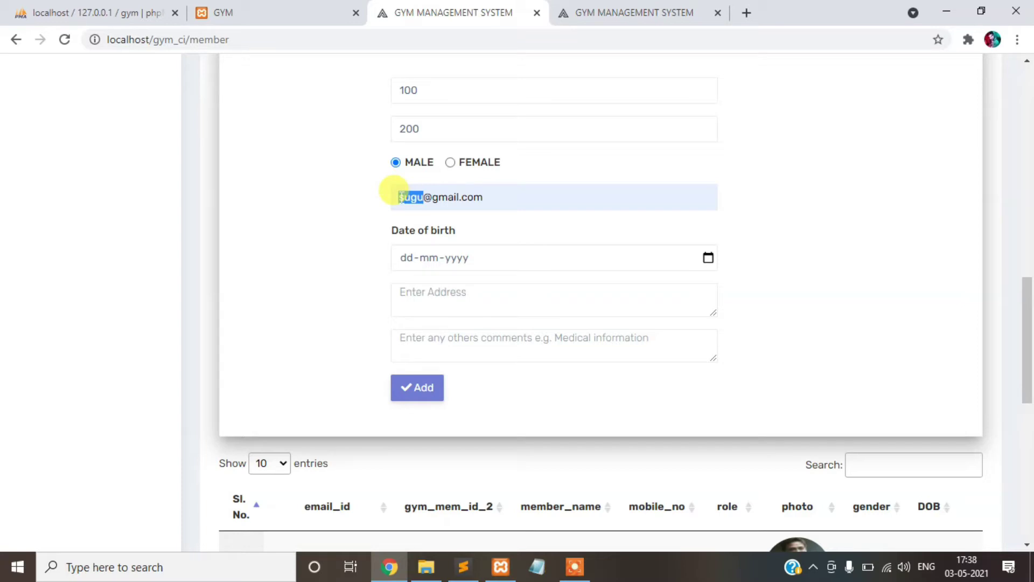
pyautogui.write('mailmy')
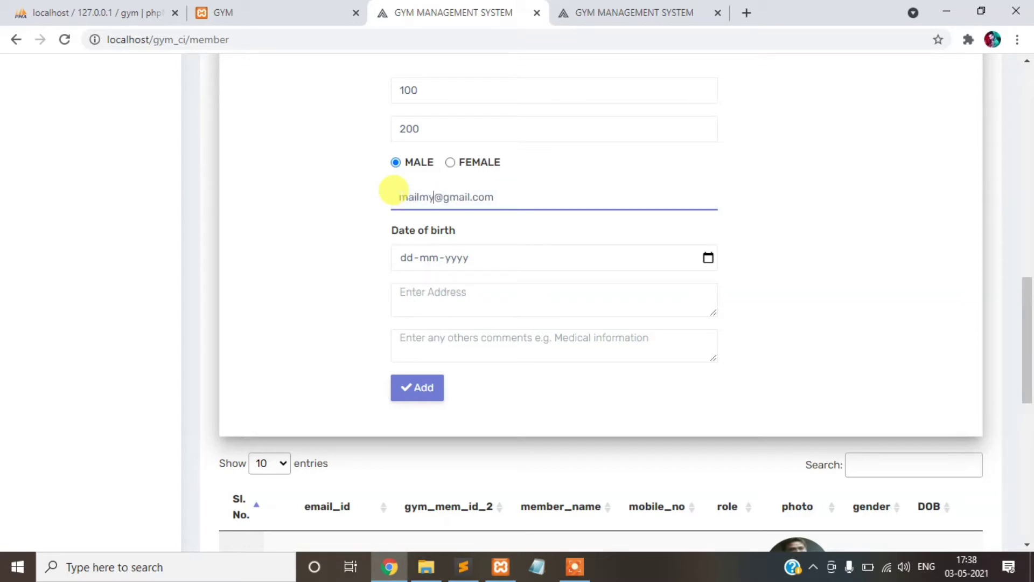
pyautogui.scroll(-1, 485, 196)
pyautogui.click(410, 182)
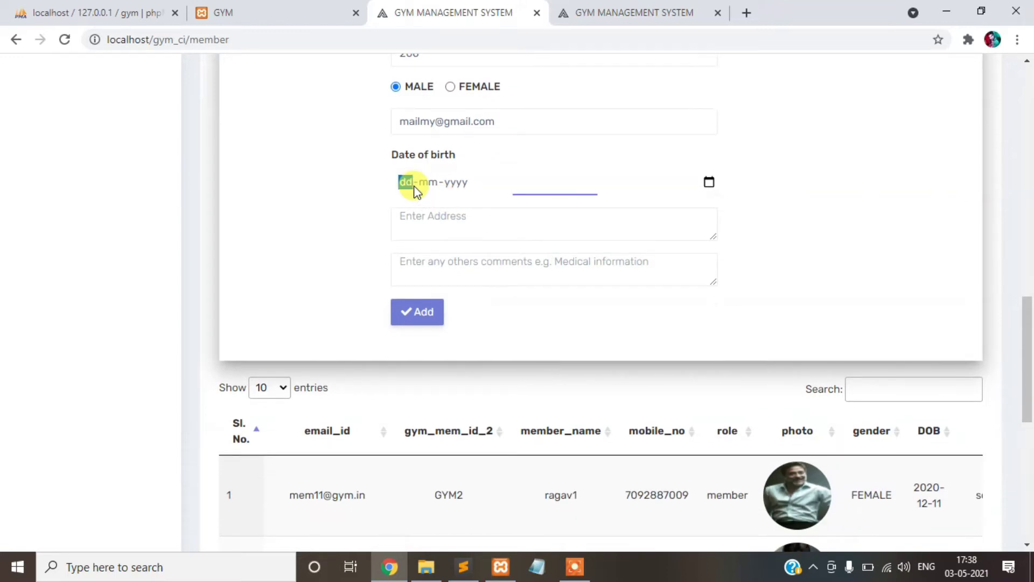
pyautogui.write('28-0')
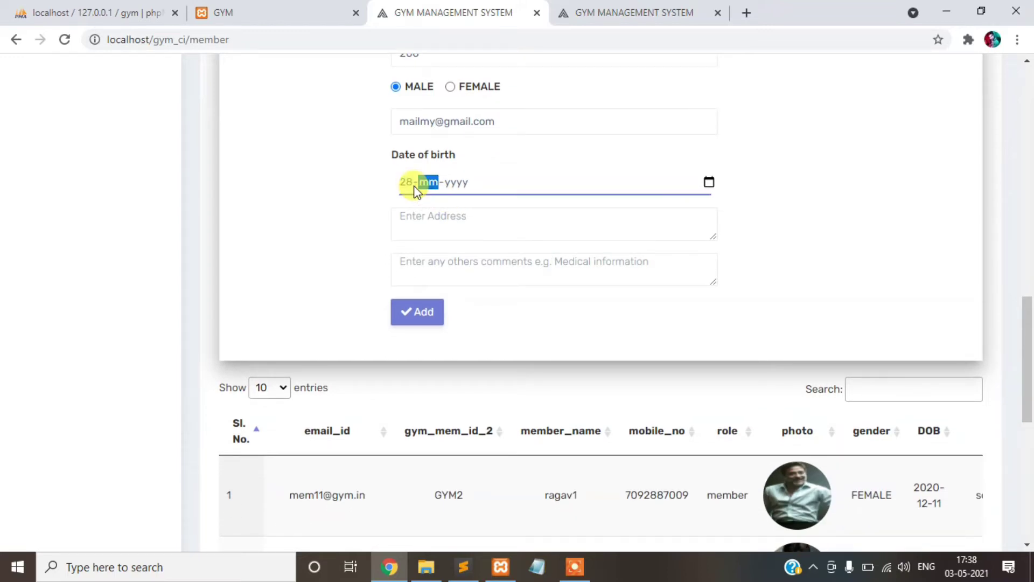
pyautogui.write('4-1996')
# - Set the address to india and clear the stray text from the comments box
pyautogui.click(419, 224)
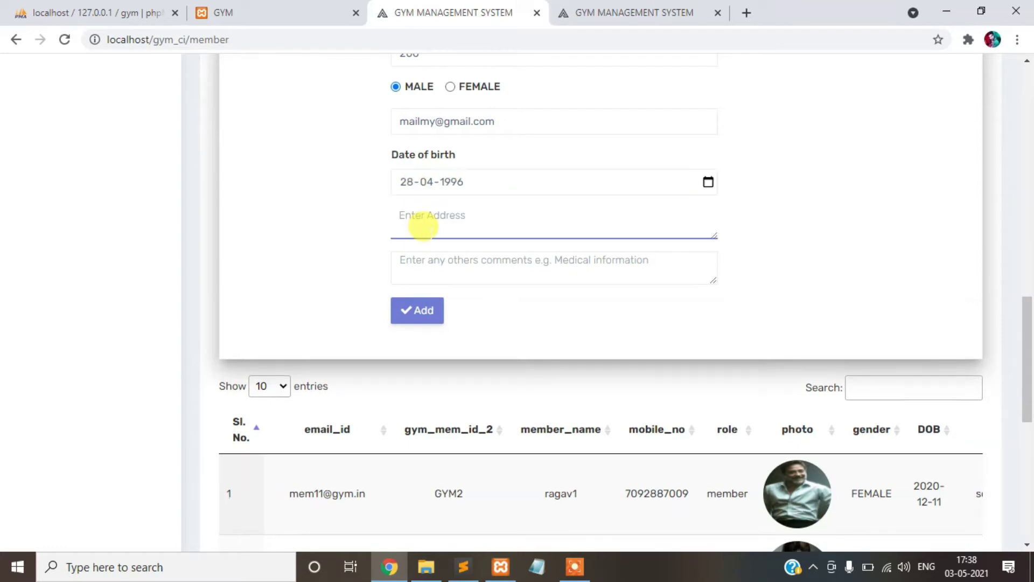
pyautogui.write('india')
pyautogui.click(450, 275)
pyautogui.write('dfsdfd')
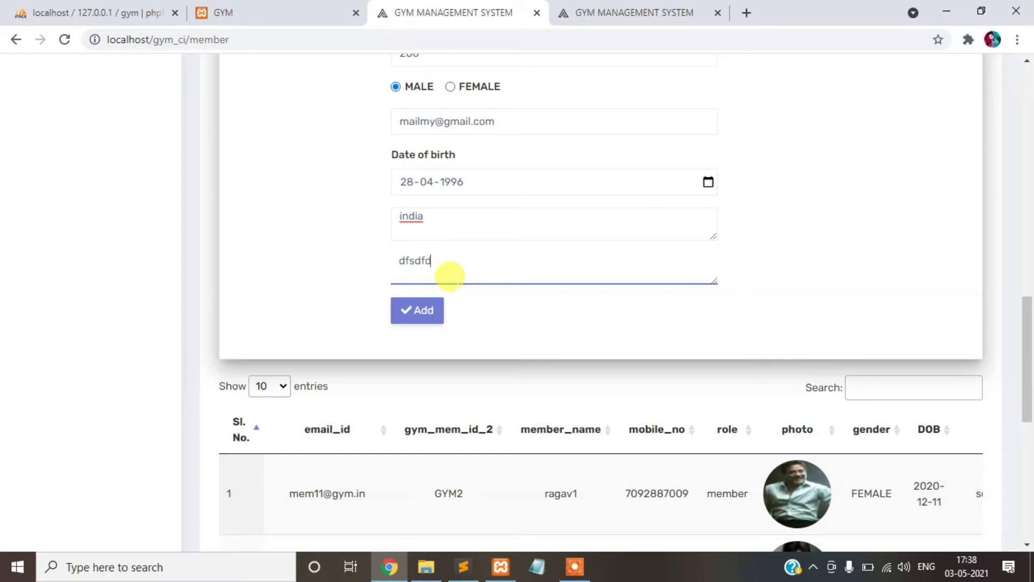
pyautogui.hotkey('ctrl', 'a')
pyautogui.press('BackSpace')
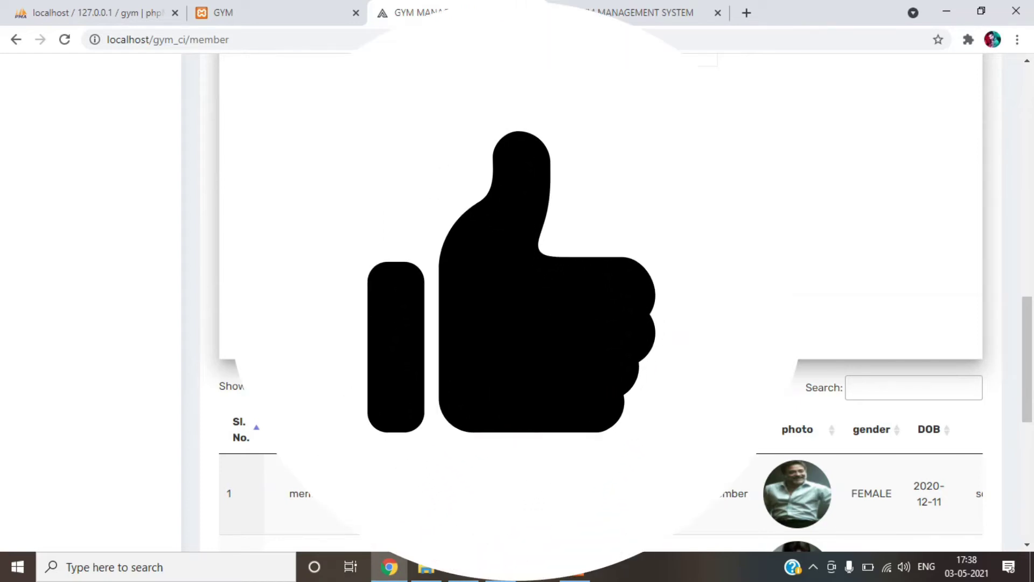
# - Replace the mobile number, add payment comment '1', and save the new member
pyautogui.scroll(8, 593, 302)
pyautogui.scroll(3, 593, 302)
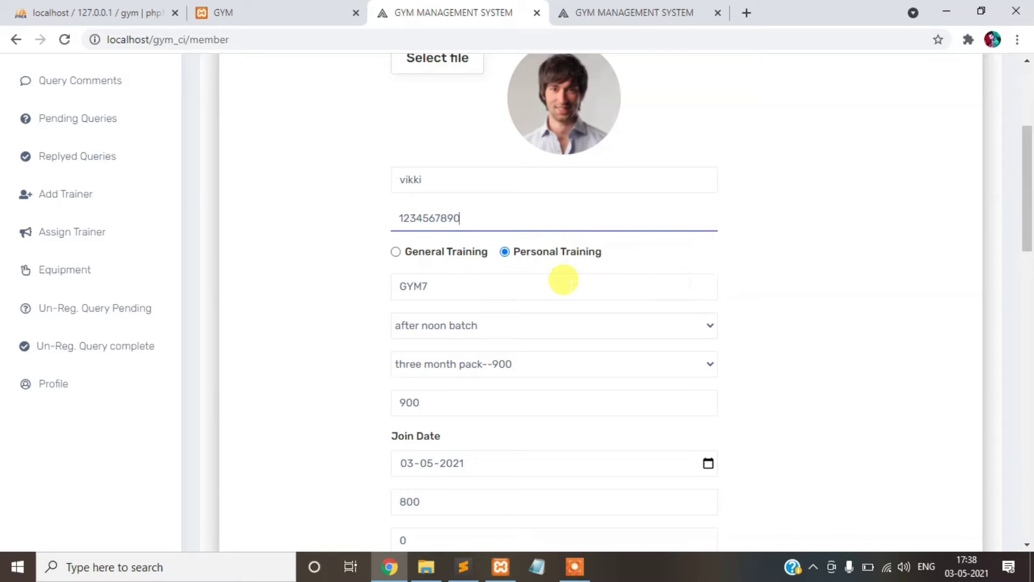
pyautogui.click(476, 210)
pyautogui.moveTo(474, 211); pyautogui.dragTo(385, 212)
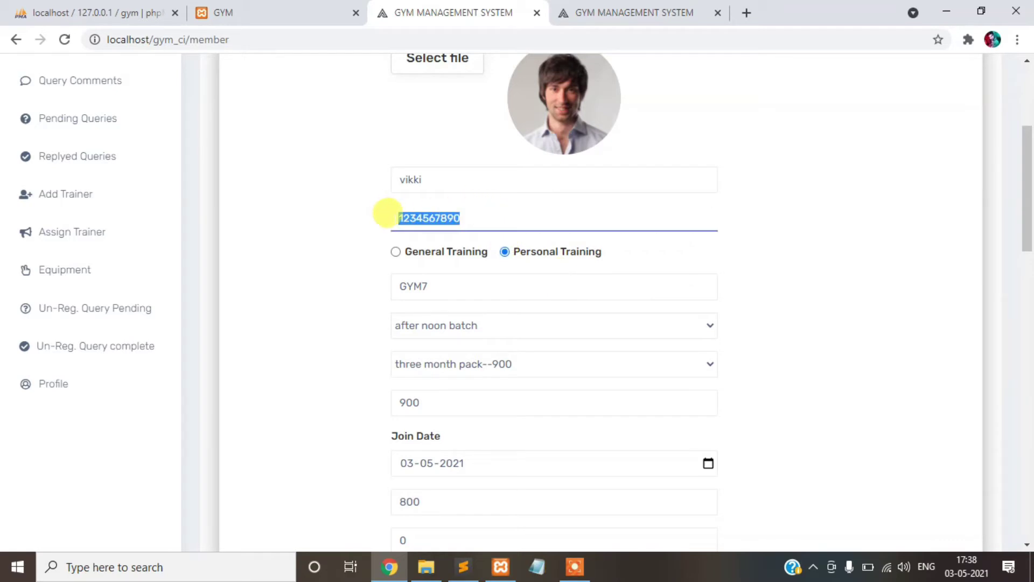
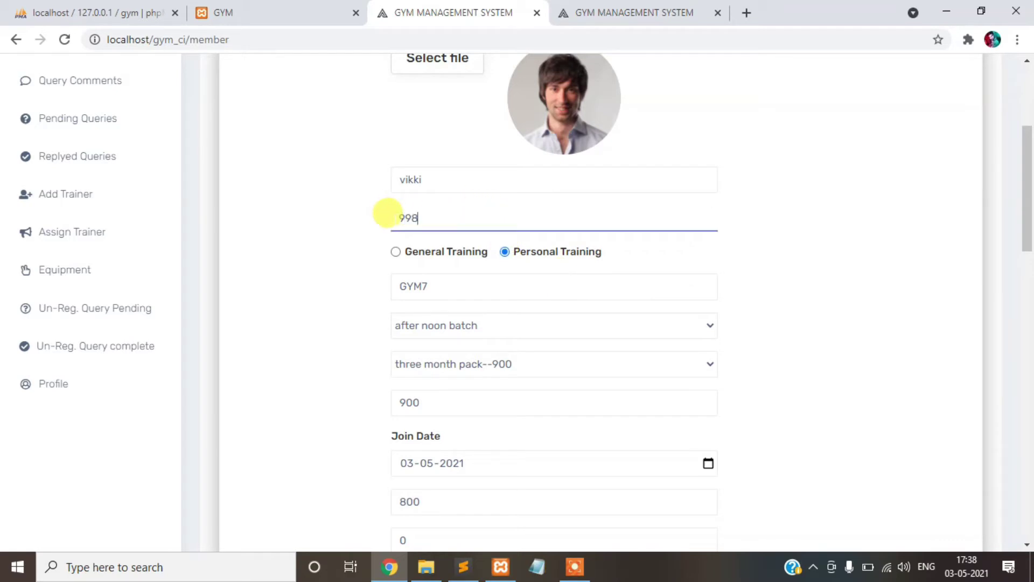
pyautogui.click(521, 272)
pyautogui.scroll(-8, 492, 356)
pyautogui.click(418, 527)
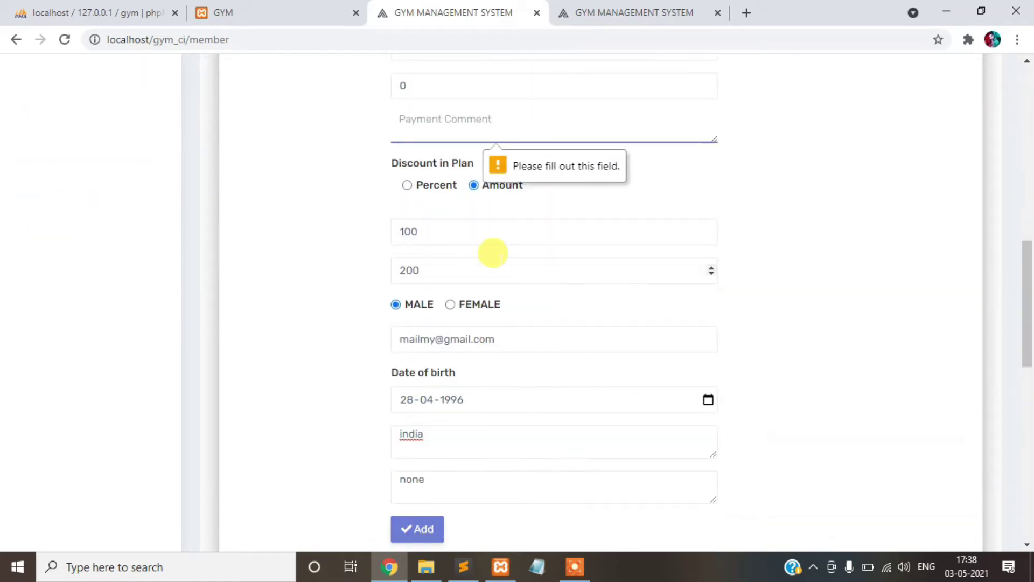
pyautogui.scroll(1, 474, 226)
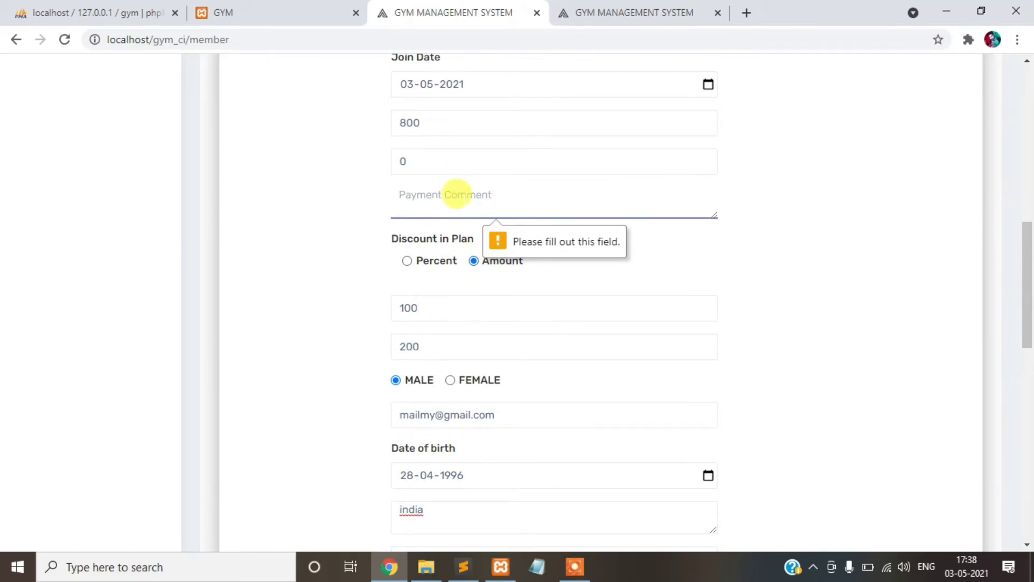
pyautogui.write('1')
pyautogui.scroll(-7, 445, 459)
pyautogui.click(415, 230)
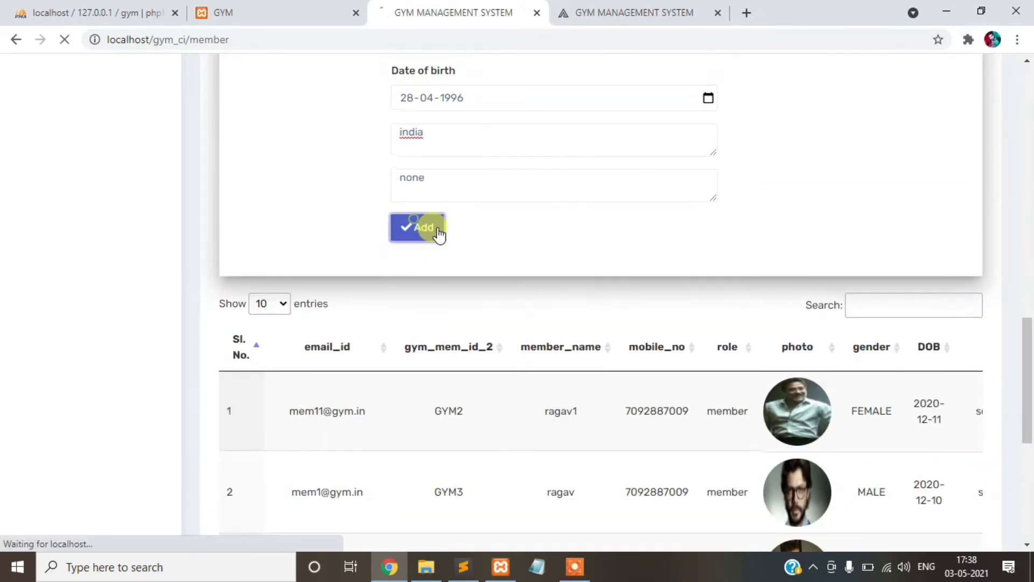
# - Review the new GYM7 entry's details: DOB 1996-04-28, address india, personal_training
pyautogui.scroll(-7, 623, 291)
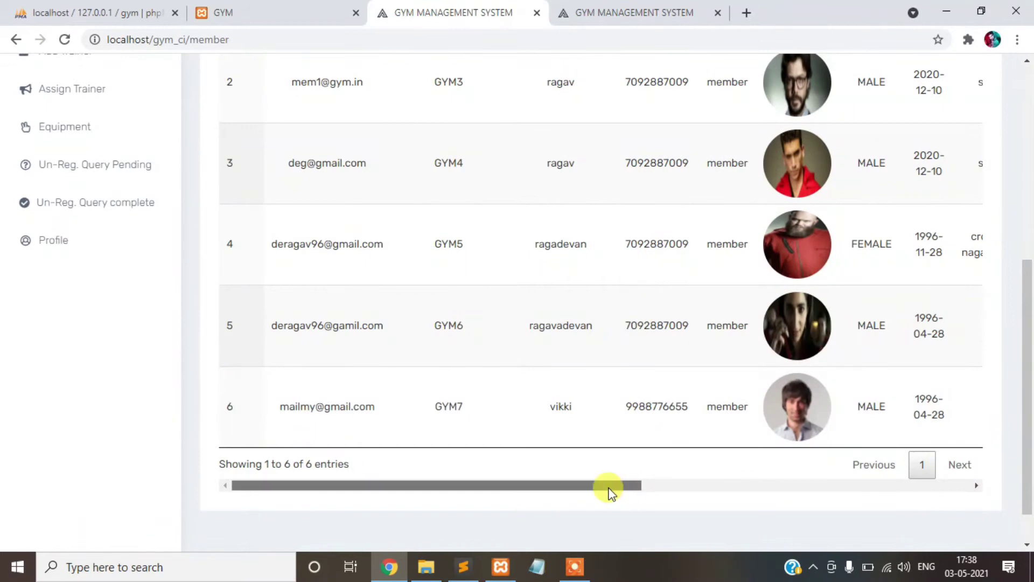
pyautogui.moveTo(608, 491); pyautogui.dragTo(529, 490)
pyautogui.click(406, 418)
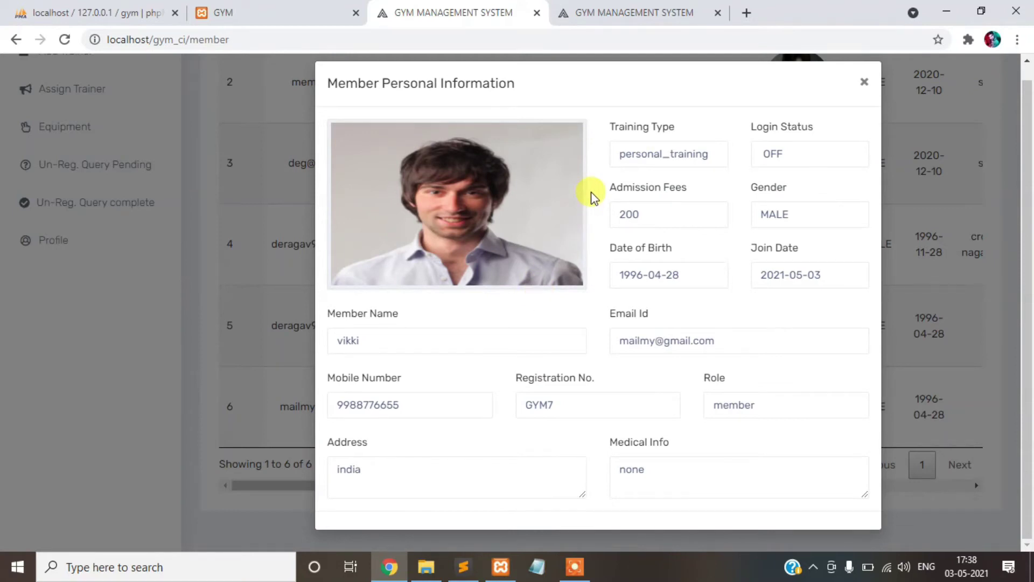
pyautogui.click(865, 86)
pyautogui.moveTo(602, 484); pyautogui.dragTo(977, 483)
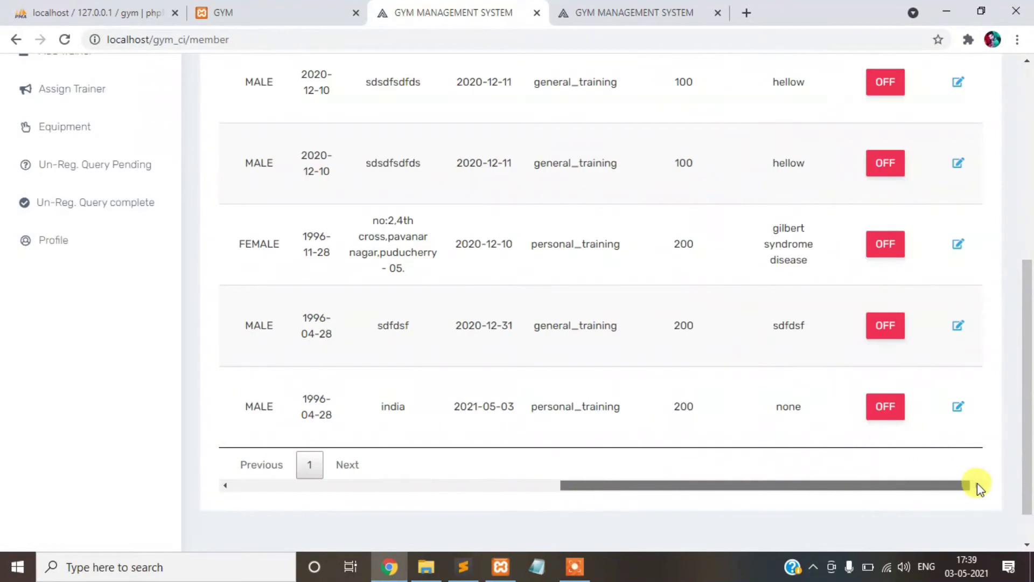
pyautogui.scroll(10, 560, 256)
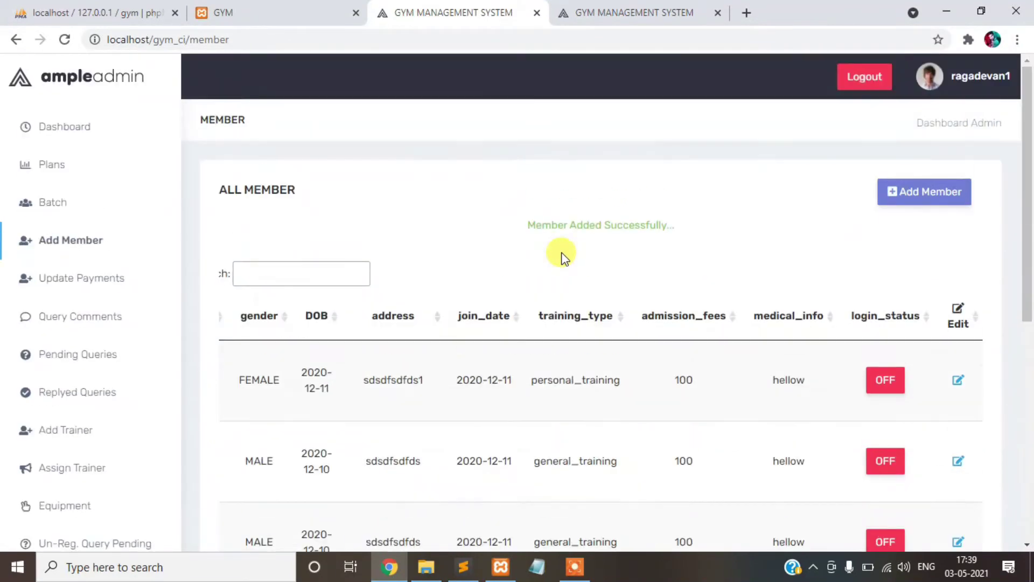
pyautogui.scroll(-10, 561, 256)
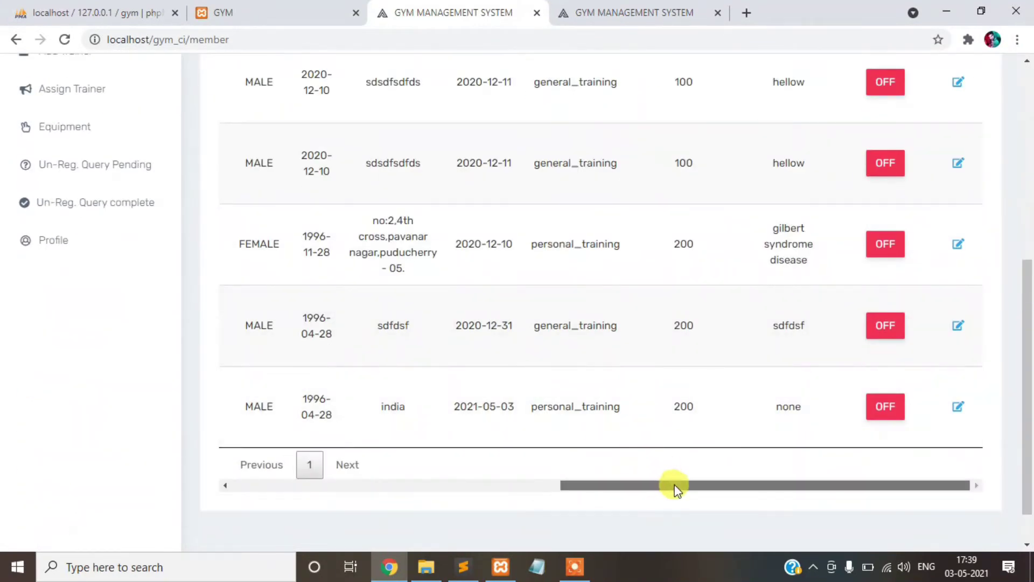
# - Edit member GYM7's join date to 04-05-2021 and update the record
pyautogui.click(958, 406)
pyautogui.scroll(-4, 601, 289)
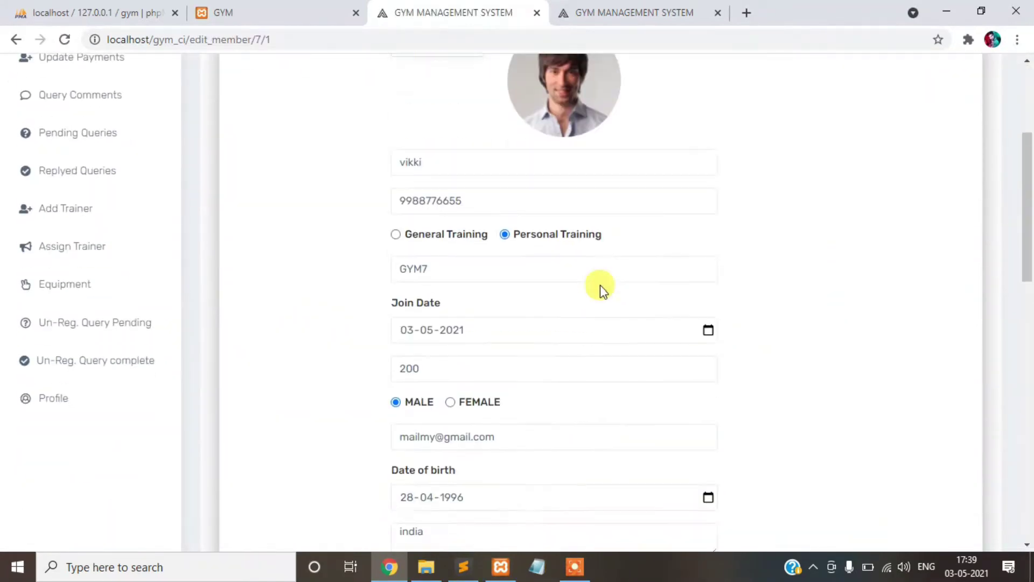
pyautogui.click(708, 324)
pyautogui.click(429, 425)
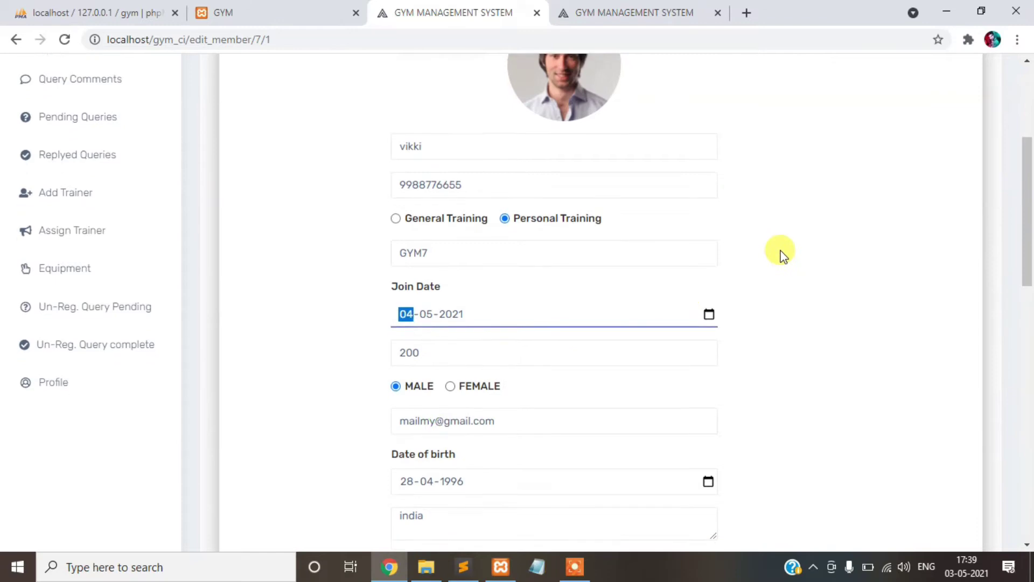
pyautogui.scroll(-3, 640, 314)
pyautogui.click(412, 471)
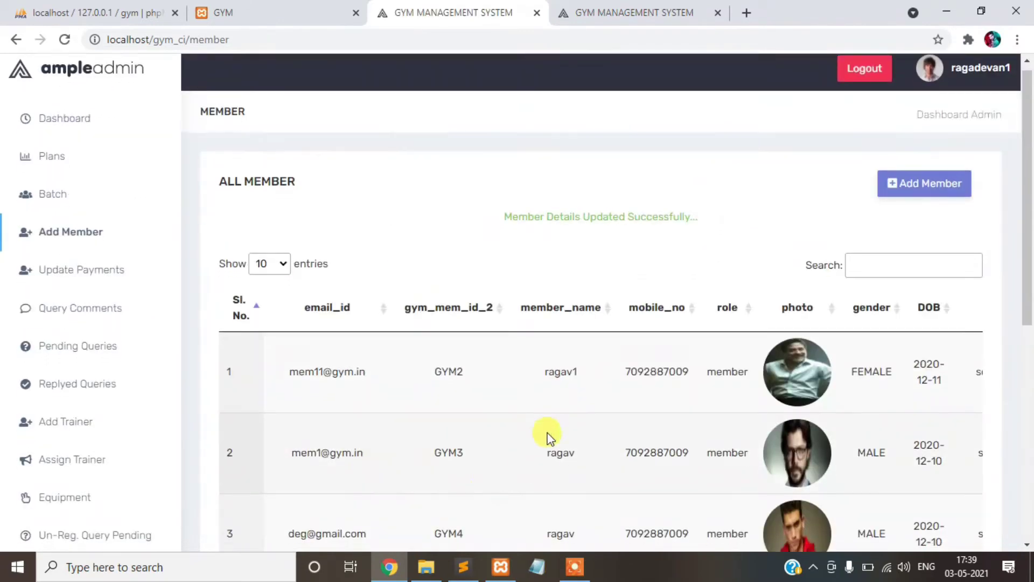
# - Check the updated GYM7 details, then view the GYM4 member's details
pyautogui.scroll(-7, 546, 436)
pyautogui.moveTo(538, 439); pyautogui.dragTo(957, 447)
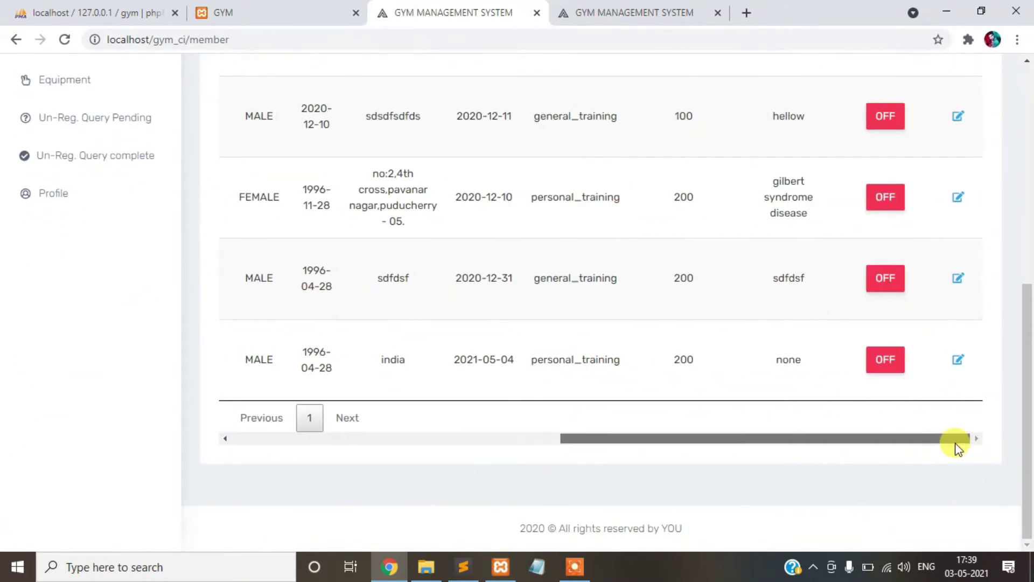
pyautogui.doubleClick(506, 359)
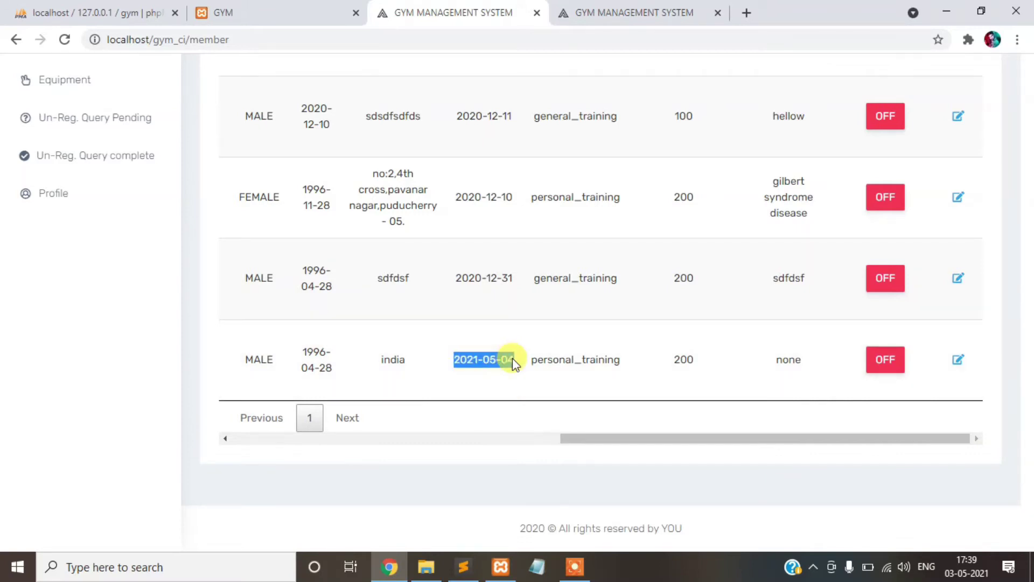
pyautogui.click(863, 95)
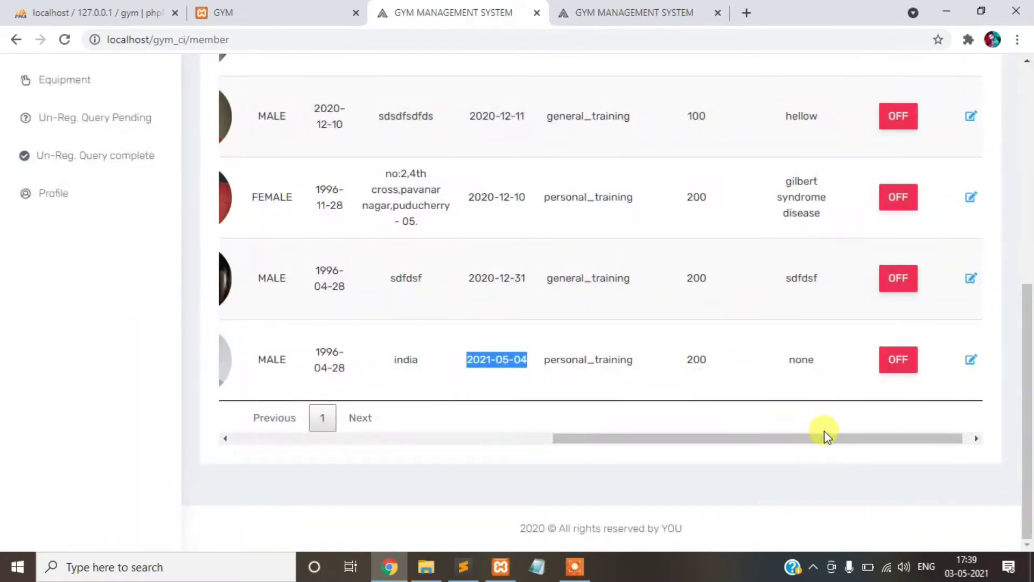
pyautogui.moveTo(824, 434); pyautogui.dragTo(339, 439)
pyautogui.scroll(4, 427, 350)
pyautogui.scroll(-2, 455, 334)
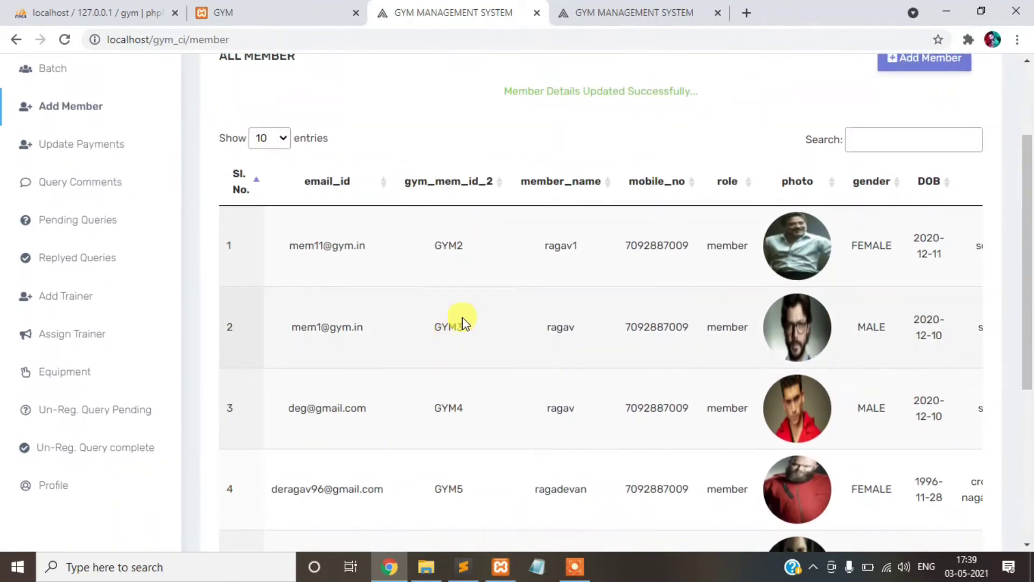
pyautogui.doubleClick(383, 360)
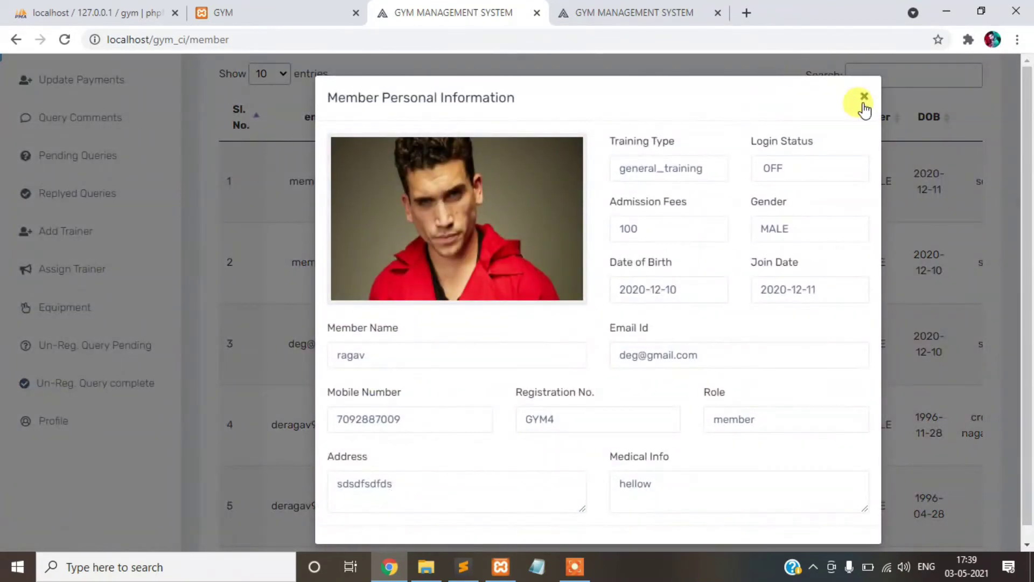
pyautogui.click(864, 102)
pyautogui.scroll(5, 162, 245)
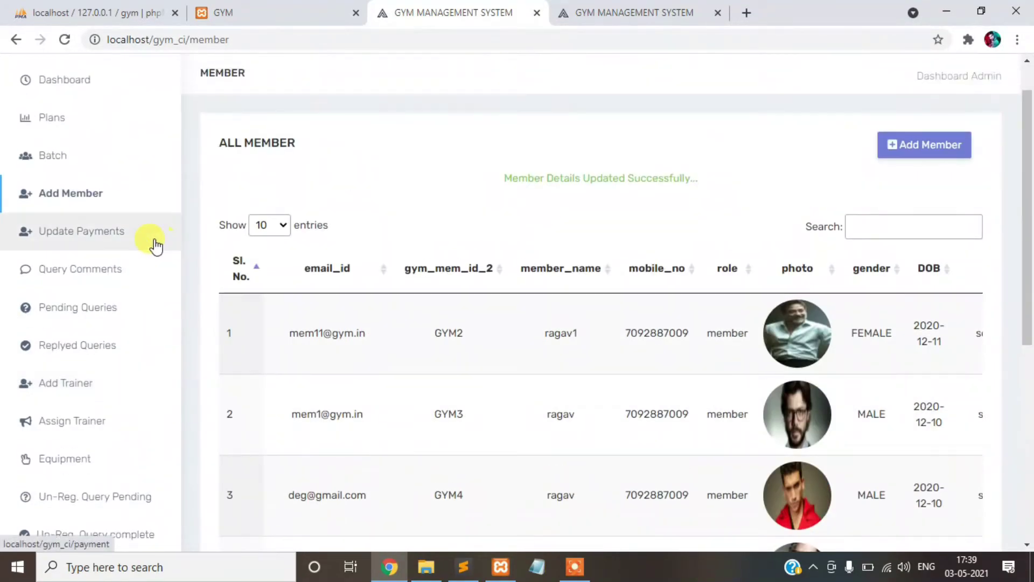
# - Open the Payments list and review GYM7's three month pack payment of 800 with 0 due
pyautogui.click(107, 232)
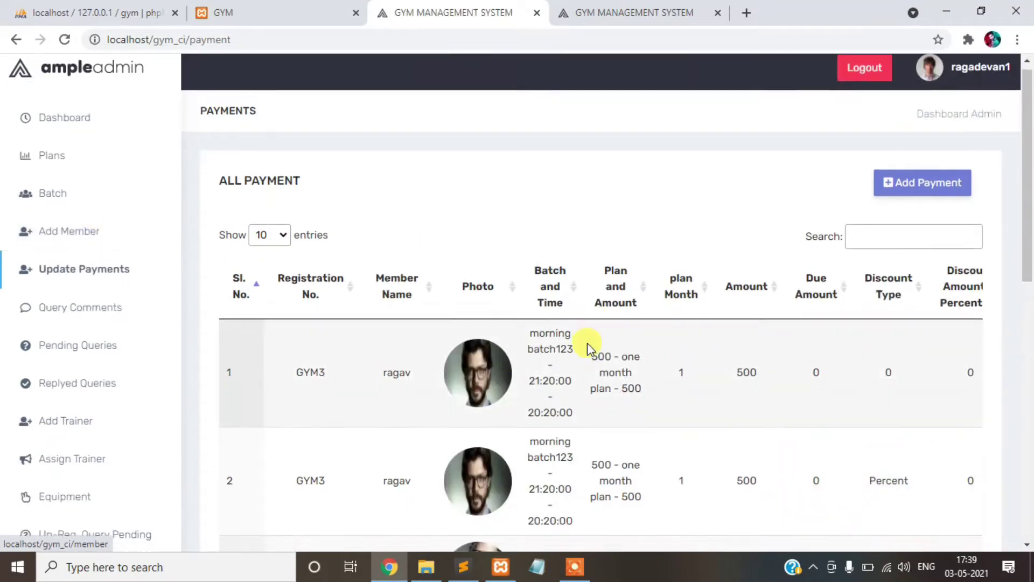
pyautogui.scroll(-10, 586, 346)
pyautogui.moveTo(544, 519); pyautogui.dragTo(351, 536)
pyautogui.click(334, 441)
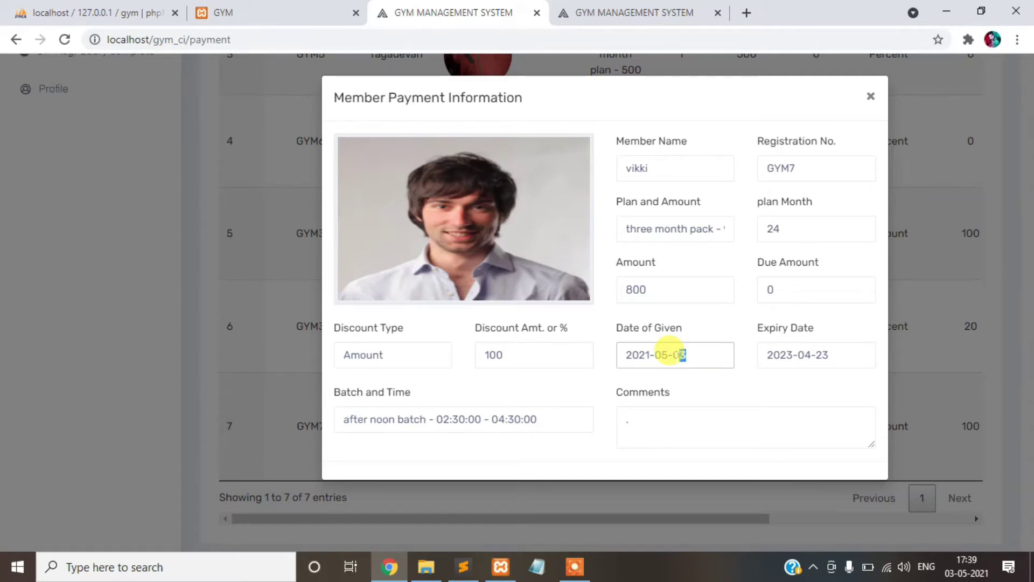
pyautogui.click(868, 101)
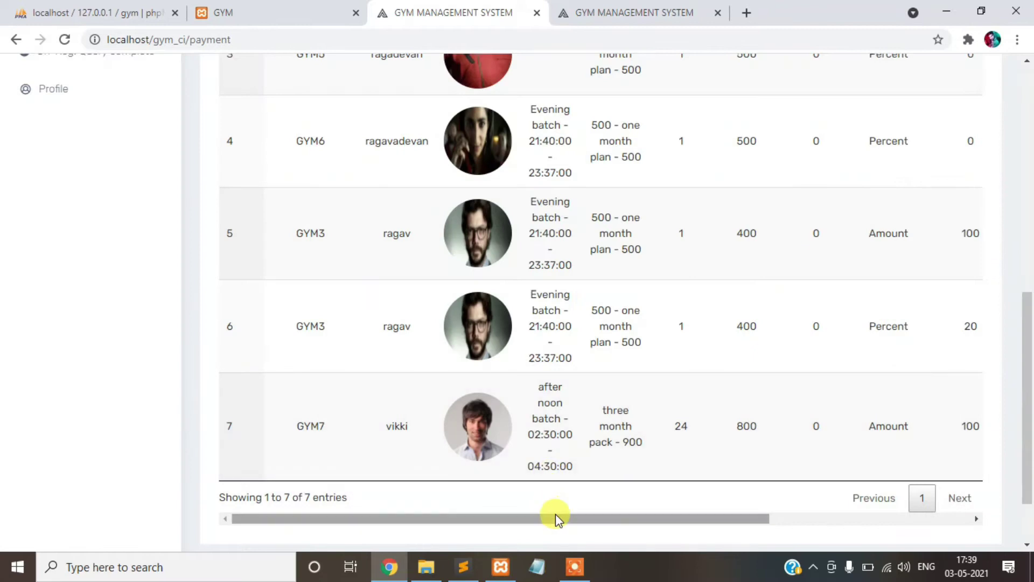
pyautogui.moveTo(555, 520); pyautogui.dragTo(284, 521)
pyautogui.scroll(10, 131, 300)
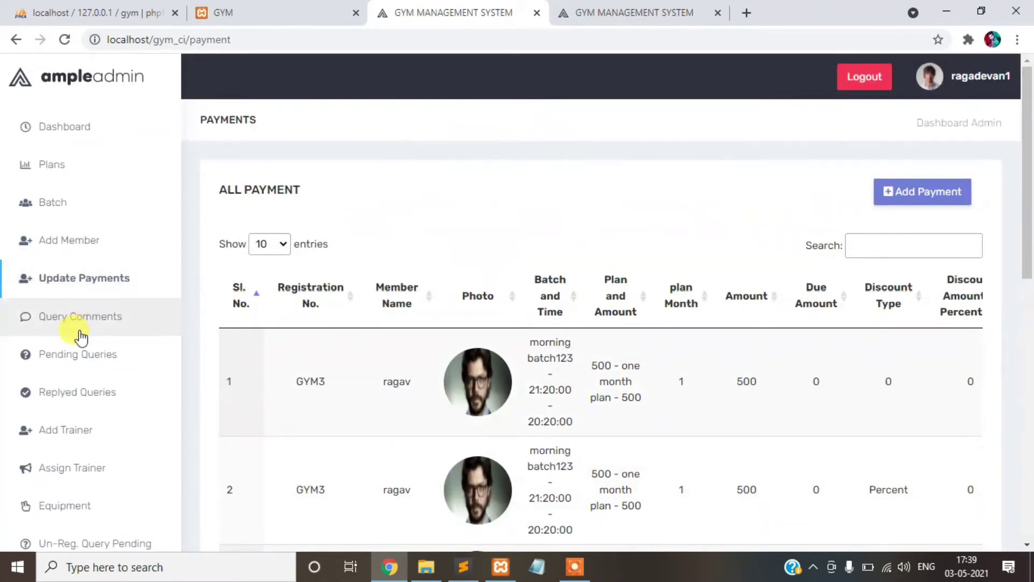
pyautogui.scroll(-2, 99, 296)
pyautogui.scroll(2, 143, 258)
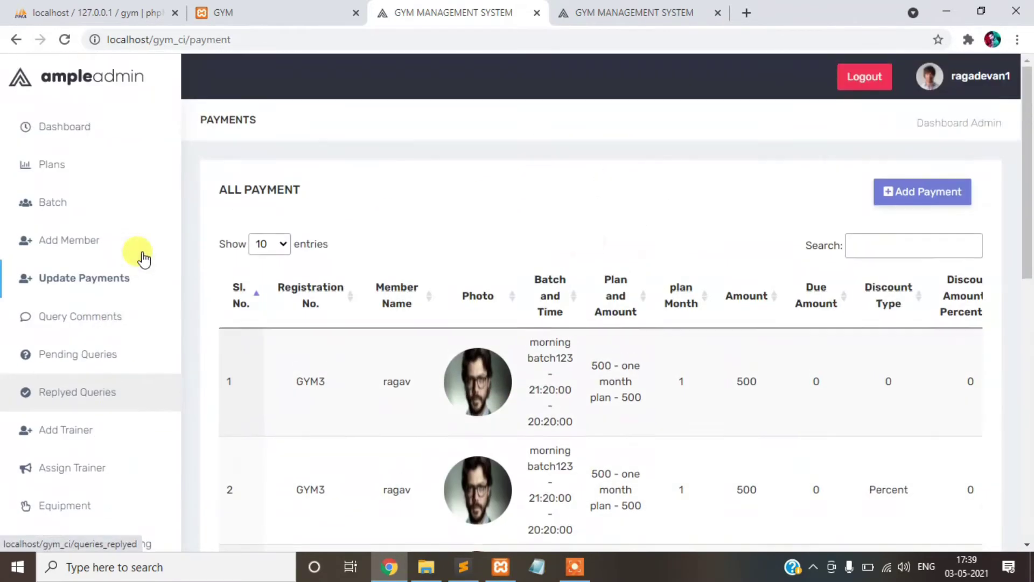
# - Start a new payment for member GYM7 dated 24-04-2023
pyautogui.click(917, 196)
pyautogui.scroll(-3, 791, 209)
pyautogui.click(438, 225)
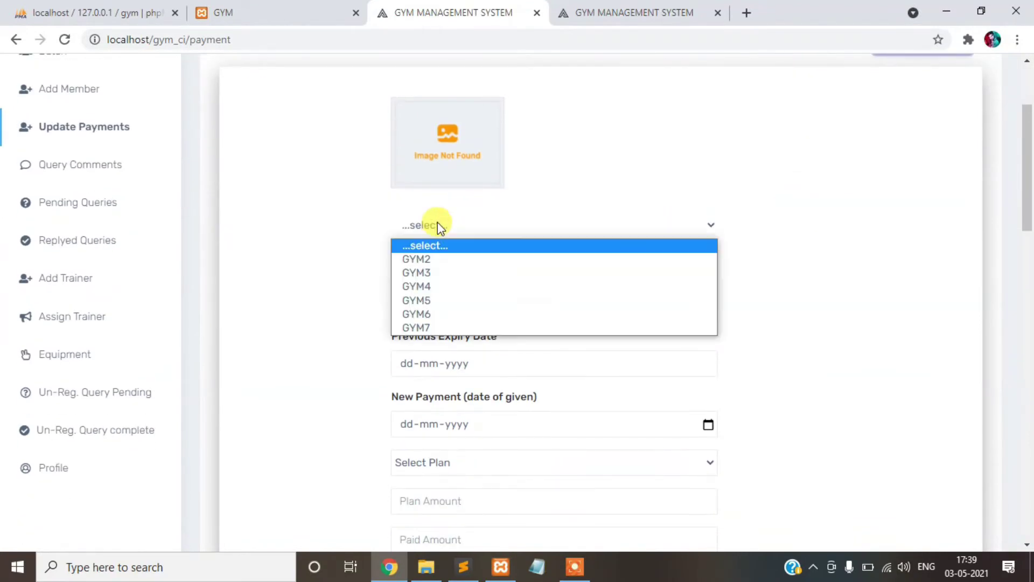
pyautogui.click(450, 325)
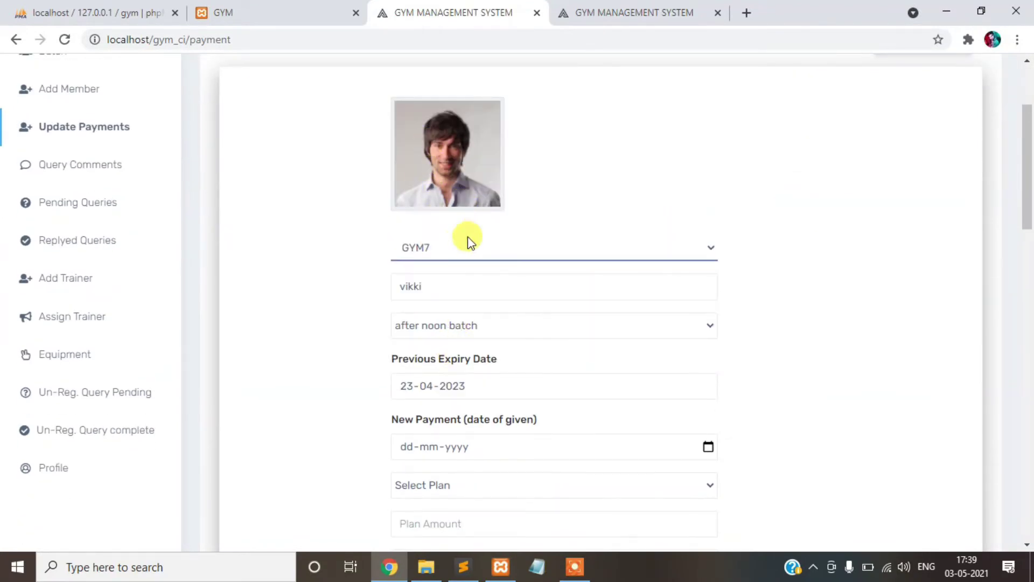
pyautogui.scroll(-3, 467, 240)
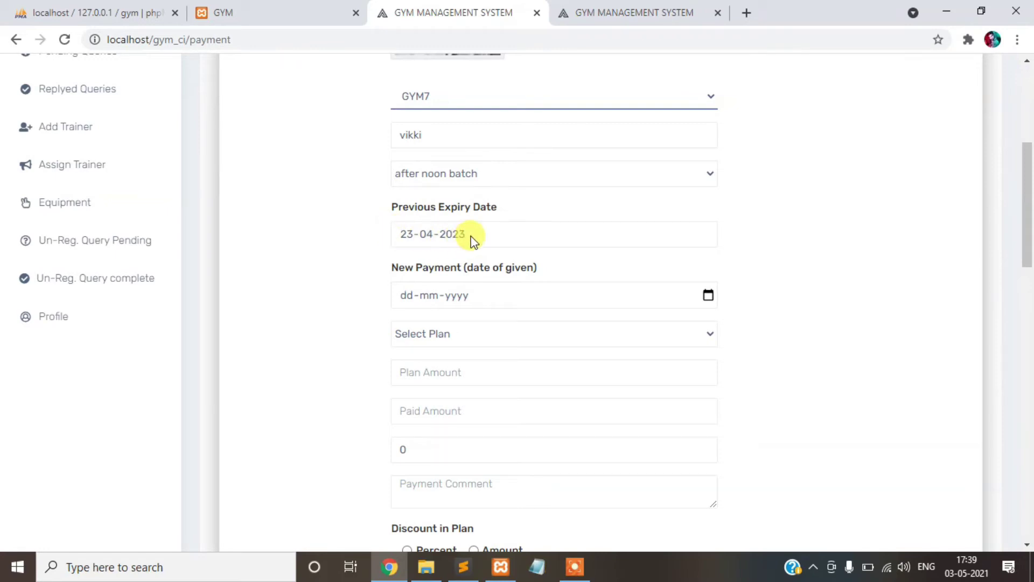
pyautogui.click(416, 301)
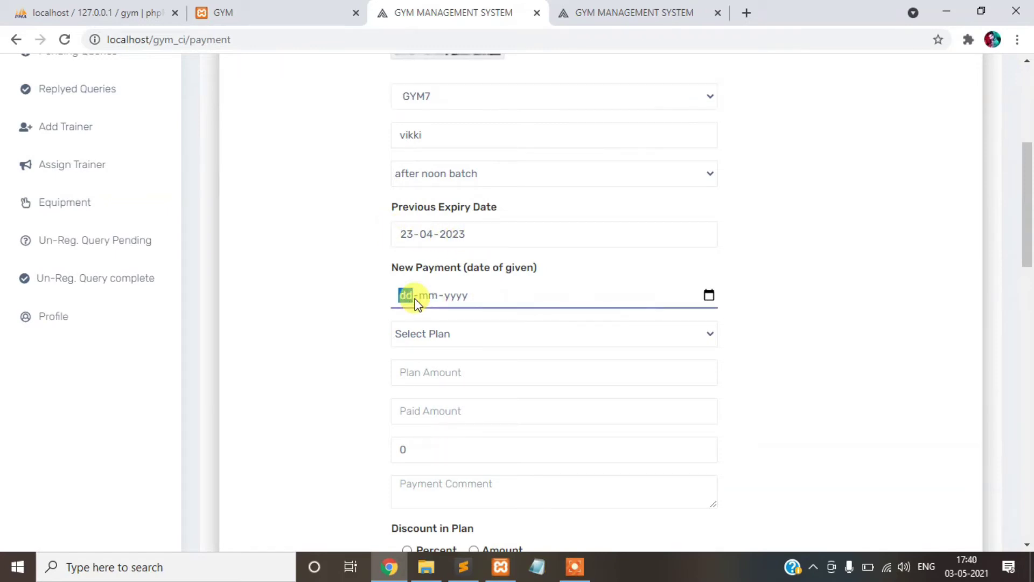
pyautogui.scroll(-2, 491, 288)
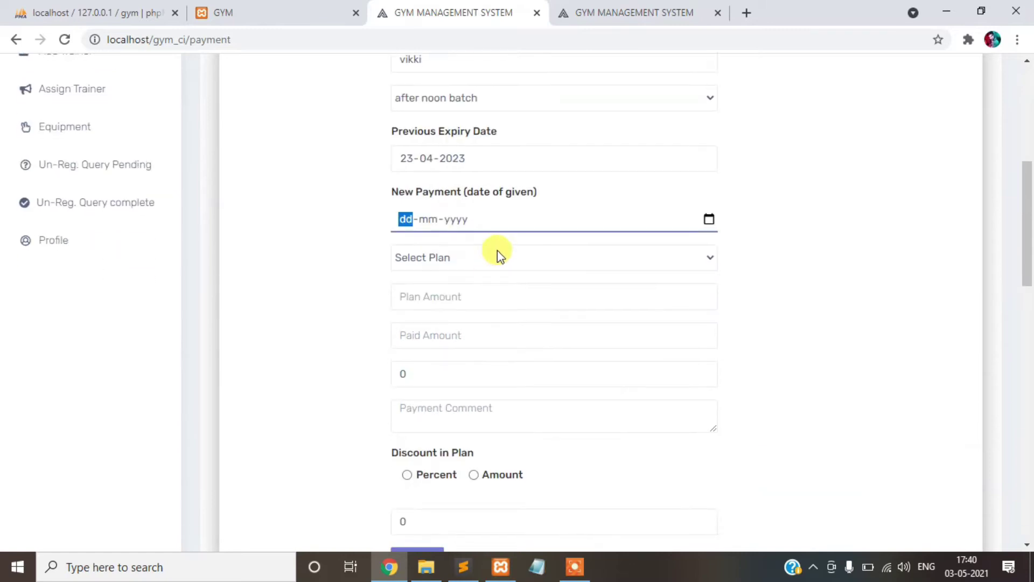
pyautogui.click(709, 221)
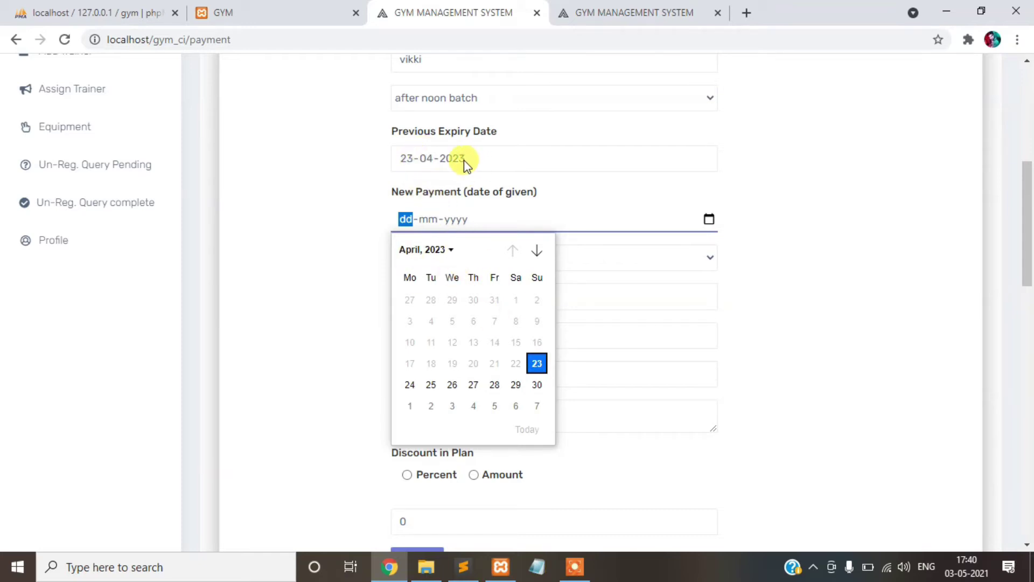
pyautogui.click(412, 384)
# - Choose the '500 - one month plan', enter 500 paid, set discount type Percent, and submit
pyautogui.scroll(-1, 663, 224)
pyautogui.click(505, 183)
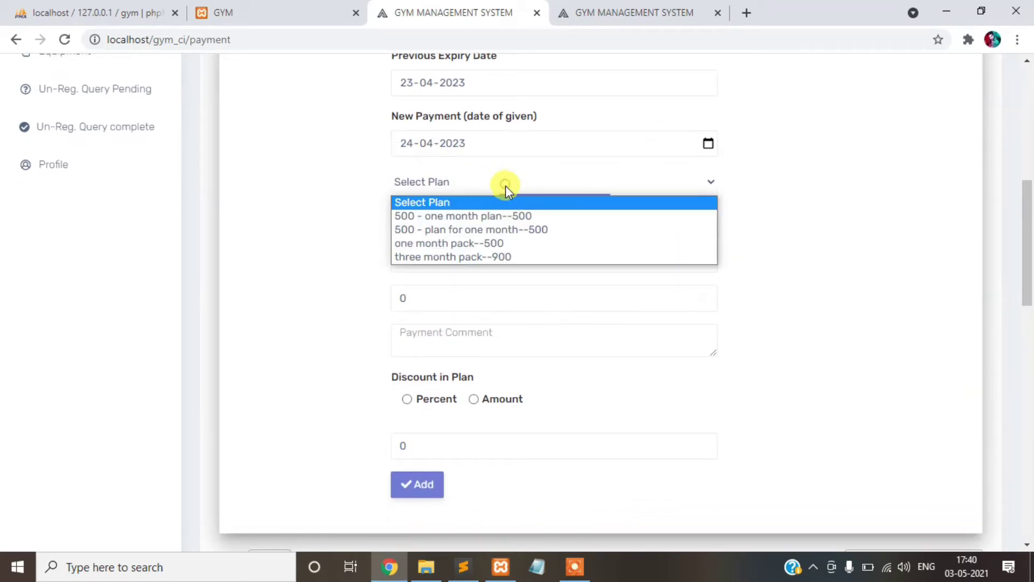
pyautogui.click(511, 218)
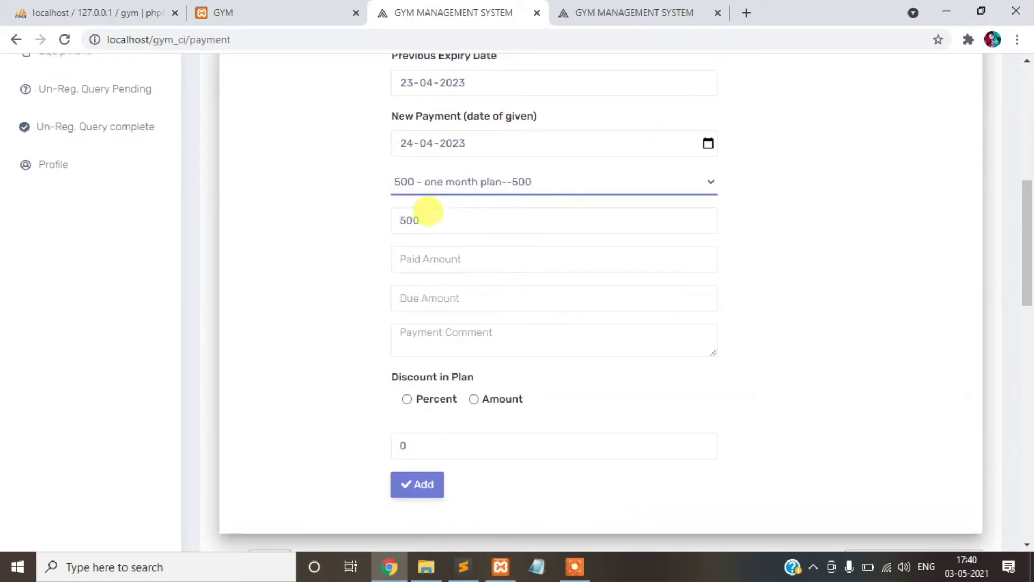
pyautogui.click(440, 249)
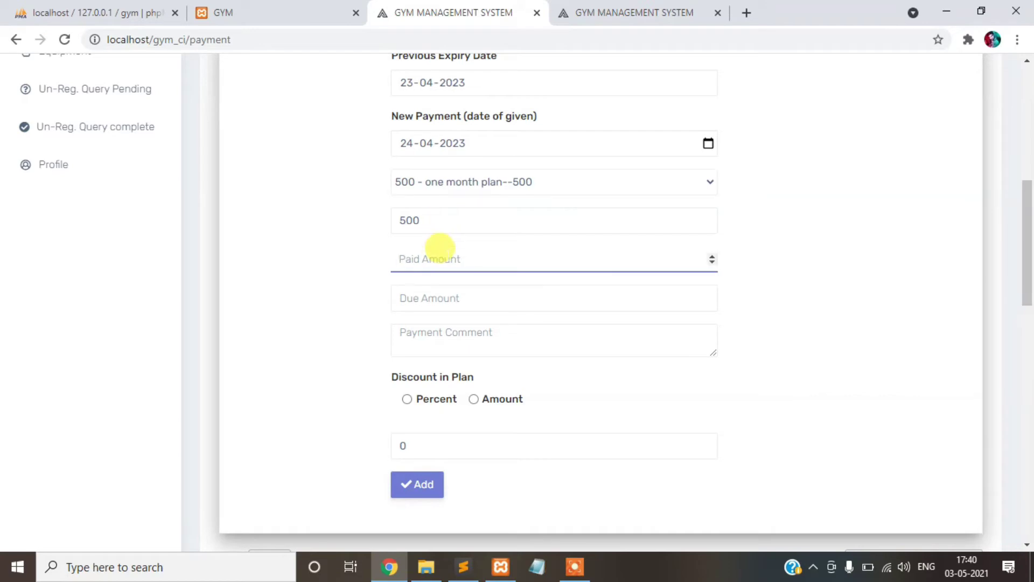
pyautogui.write('500')
pyautogui.scroll(-1, 439, 262)
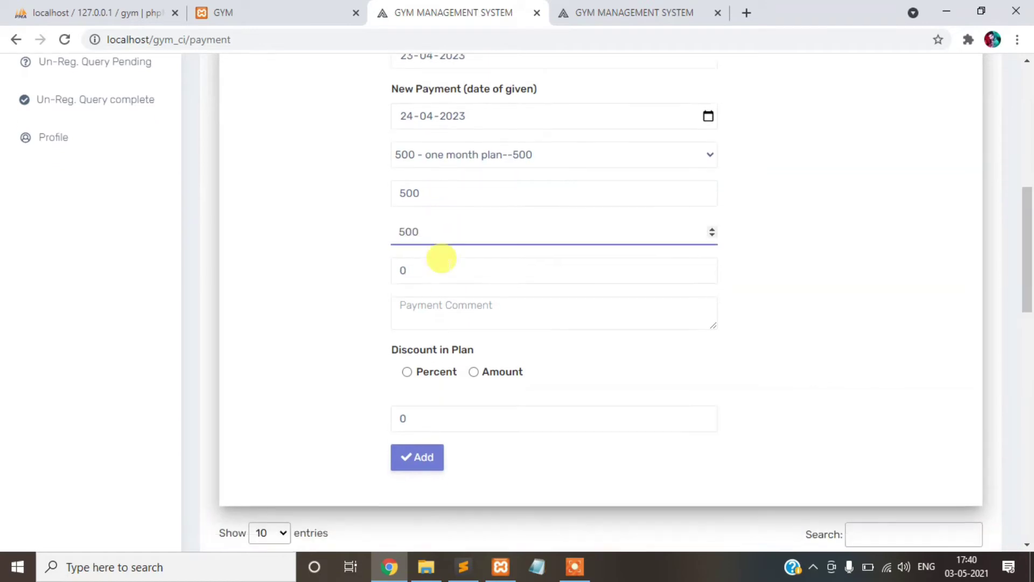
pyautogui.click(443, 258)
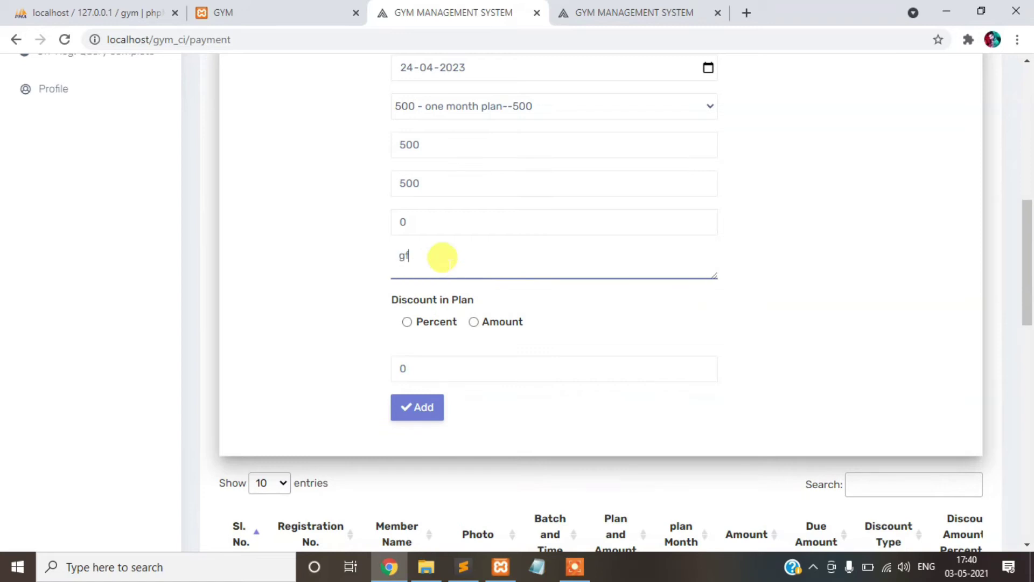
pyautogui.click(438, 322)
pyautogui.scroll(-1, 442, 350)
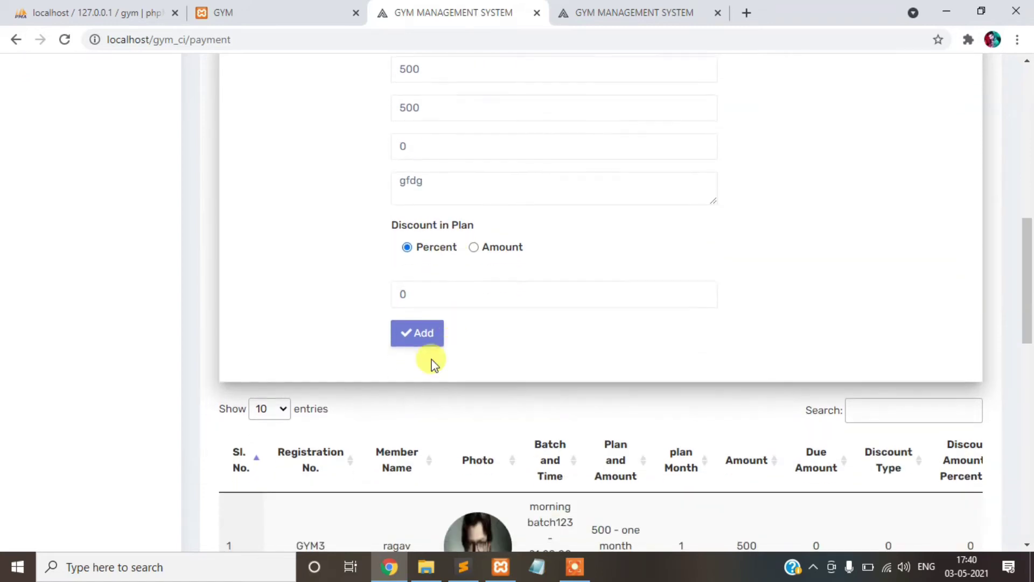
pyautogui.click(418, 334)
# - Review payment entry 8's details, including its expiry date
pyautogui.scroll(-10, 703, 282)
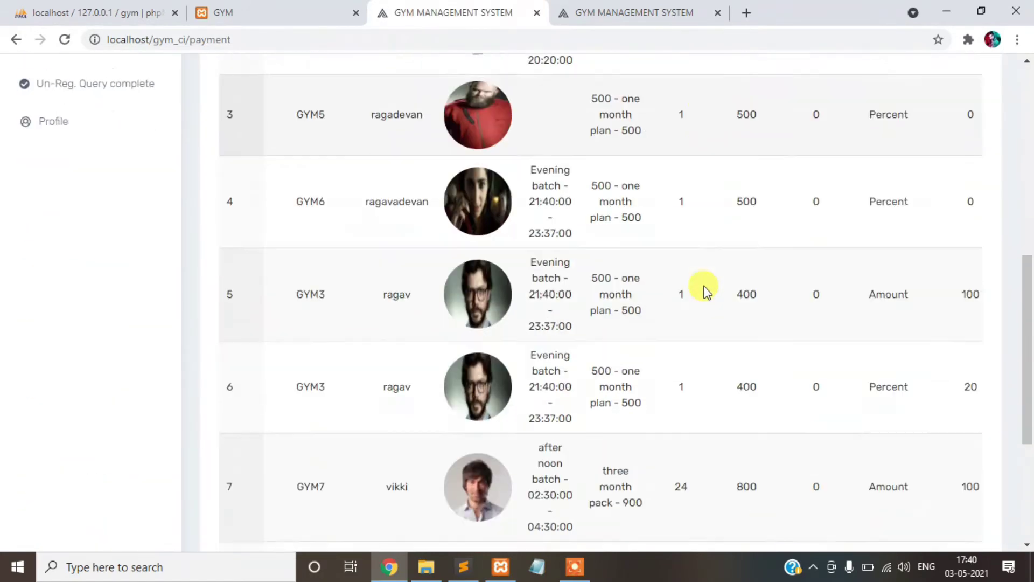
pyautogui.click(439, 347)
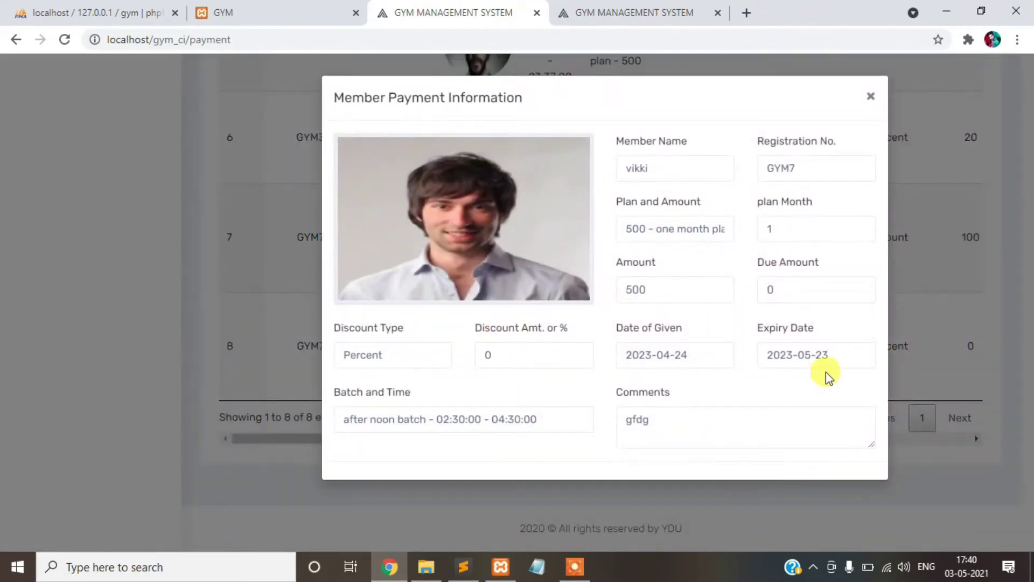
pyautogui.moveTo(830, 354); pyautogui.dragTo(779, 354)
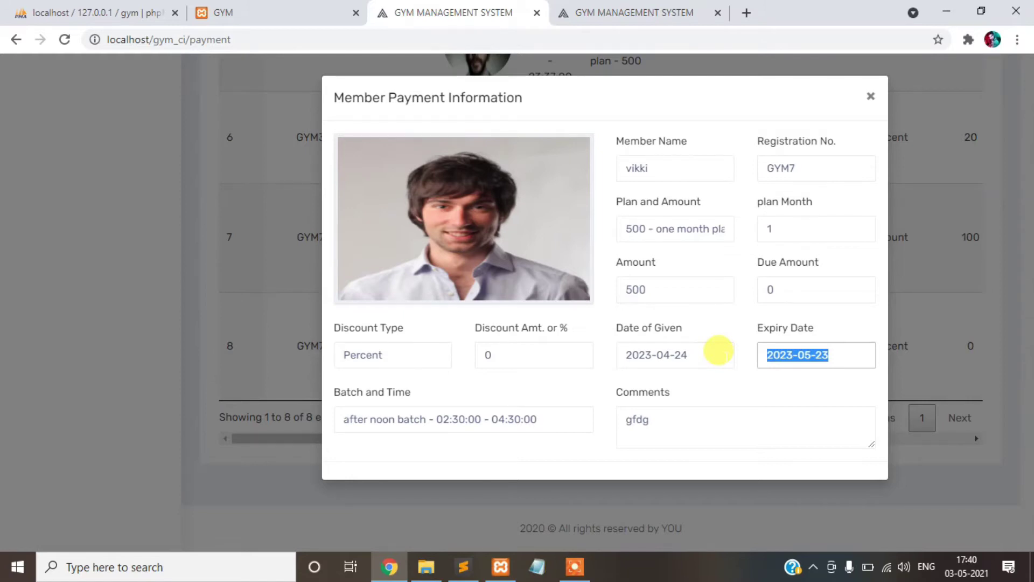
pyautogui.click(869, 97)
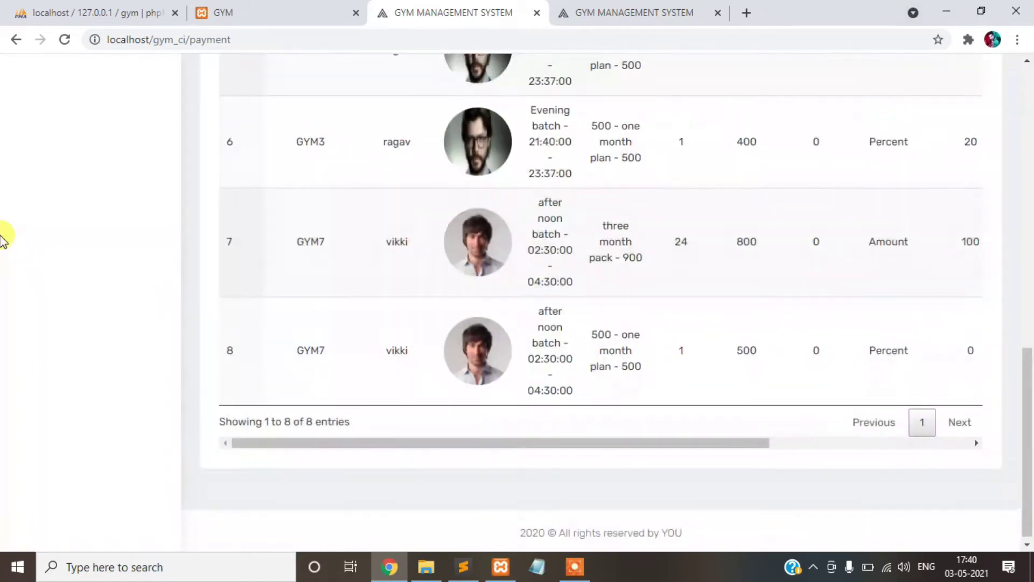
pyautogui.scroll(12, 9, 231)
pyautogui.scroll(3, 66, 180)
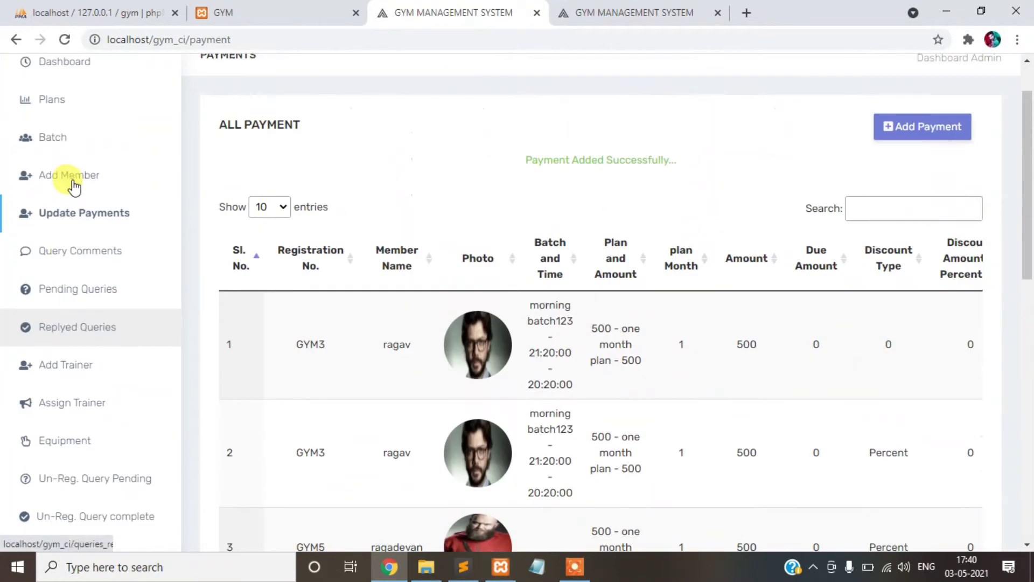
# - Start a new visible issue comment named 'machine problem' on the query comments page
pyautogui.click(80, 258)
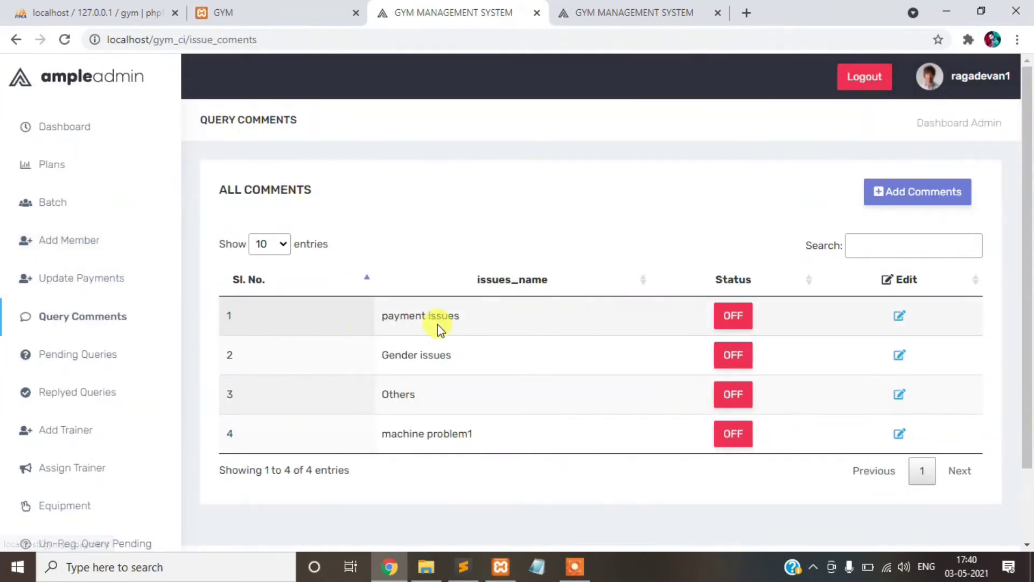
pyautogui.click(881, 199)
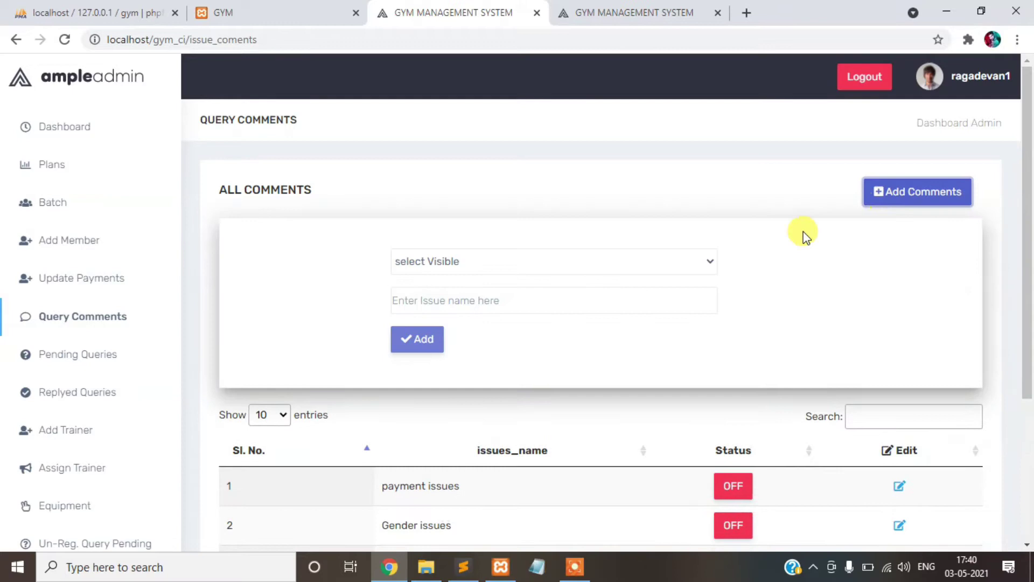
pyautogui.click(614, 269)
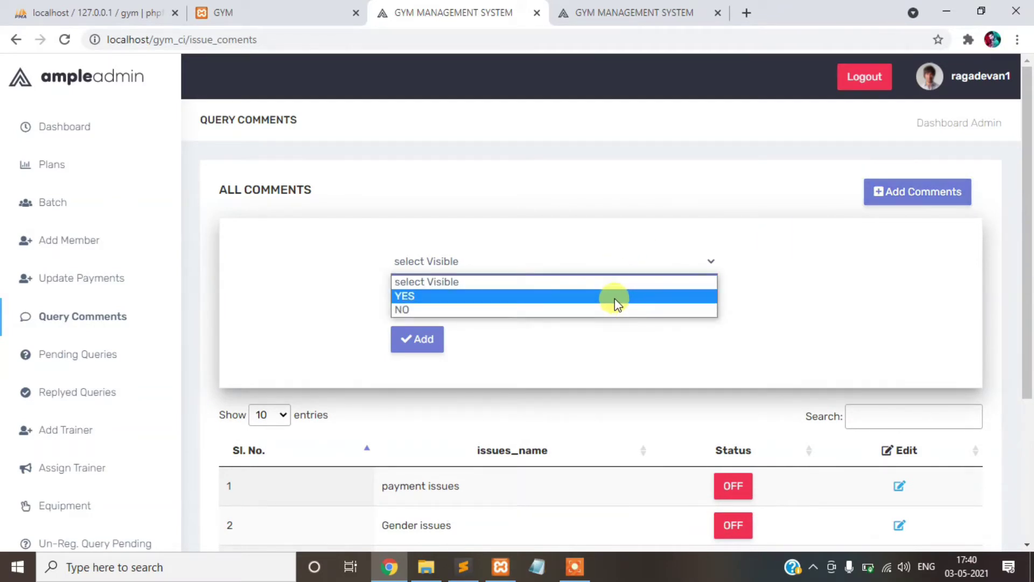
pyautogui.click(615, 300)
pyautogui.click(550, 293)
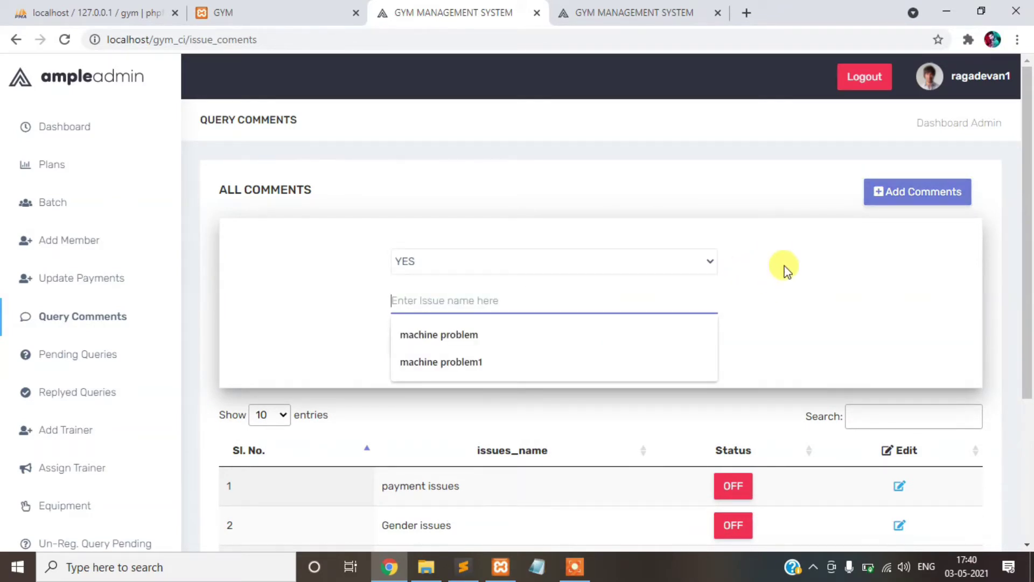
pyautogui.click(612, 333)
pyautogui.scroll(-3, 803, 286)
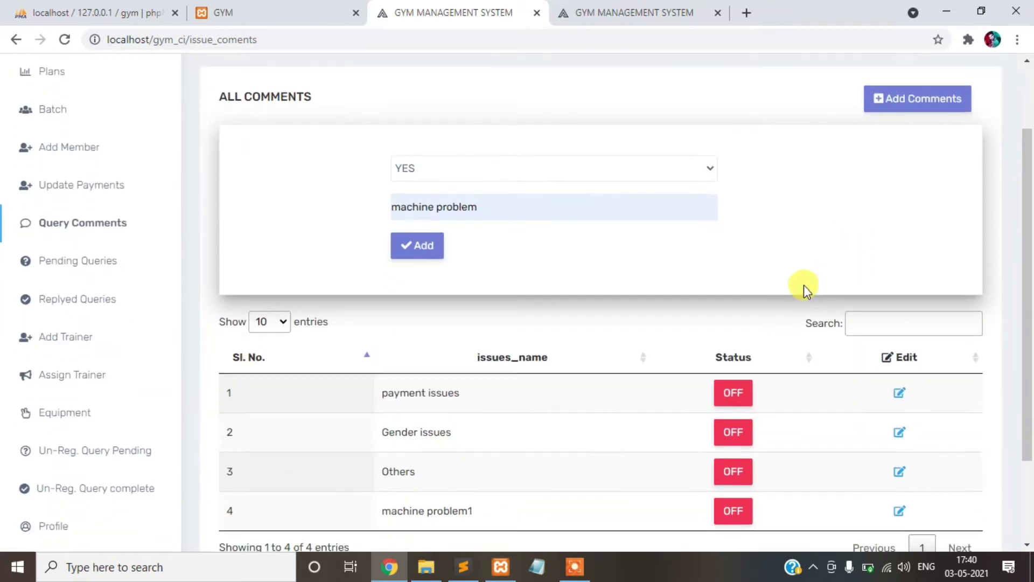
pyautogui.scroll(1, 488, 324)
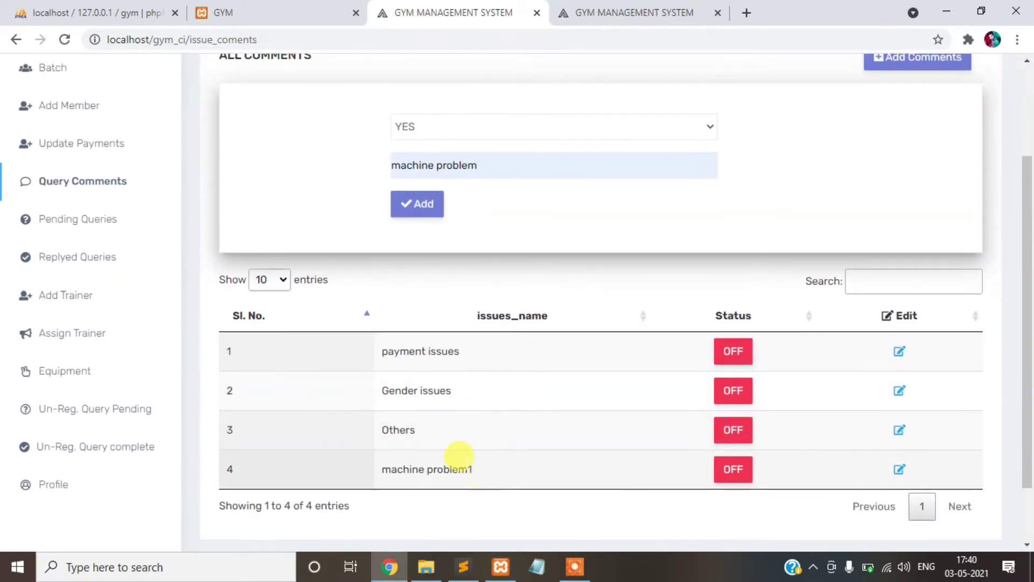
# - Rename it 'machine problem1' and submit, which shows an already-added warning
pyautogui.click(478, 165)
pyautogui.click(447, 226)
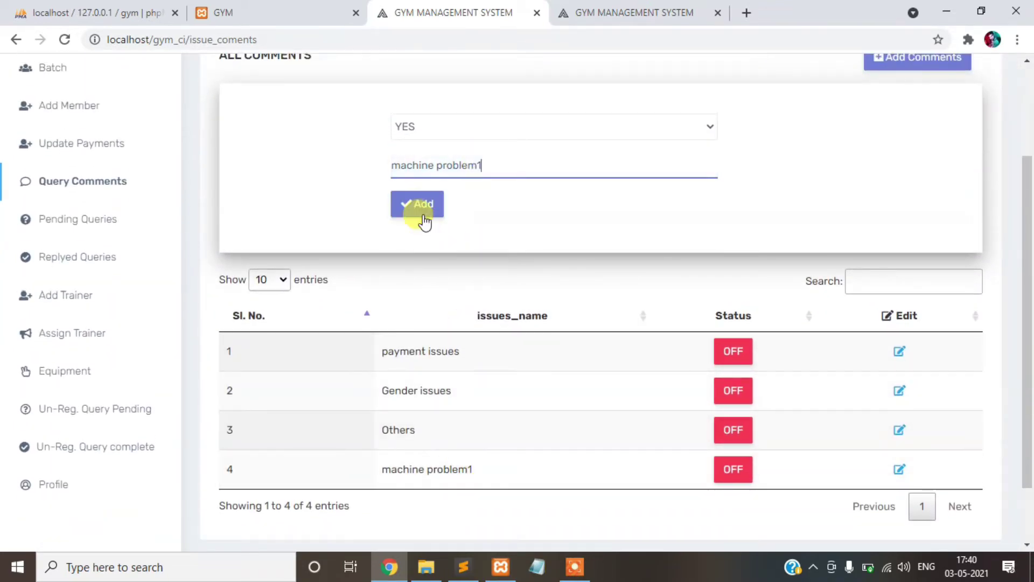
pyautogui.click(422, 213)
pyautogui.moveTo(474, 225); pyautogui.dragTo(718, 225)
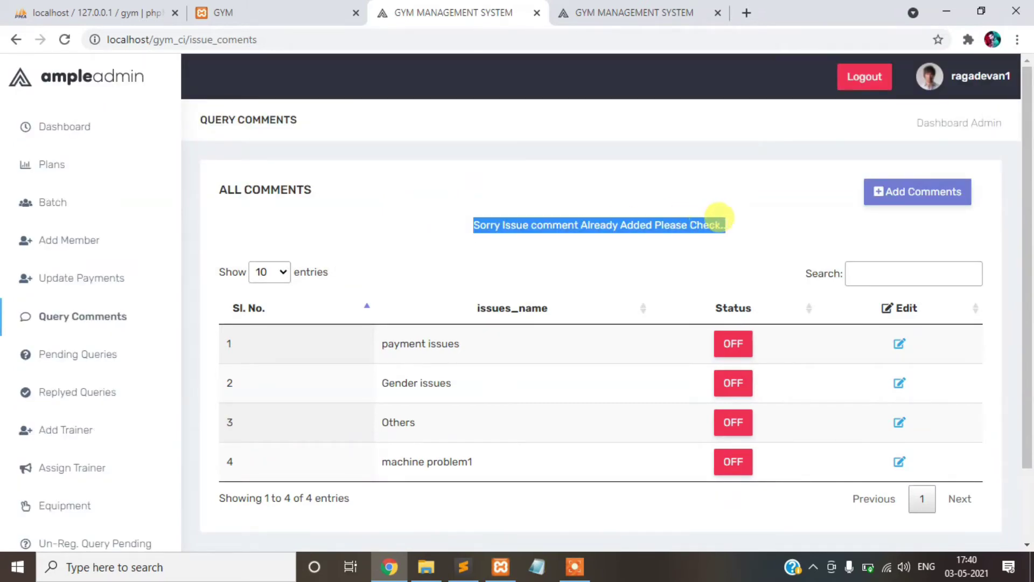
pyautogui.scroll(-2, 462, 454)
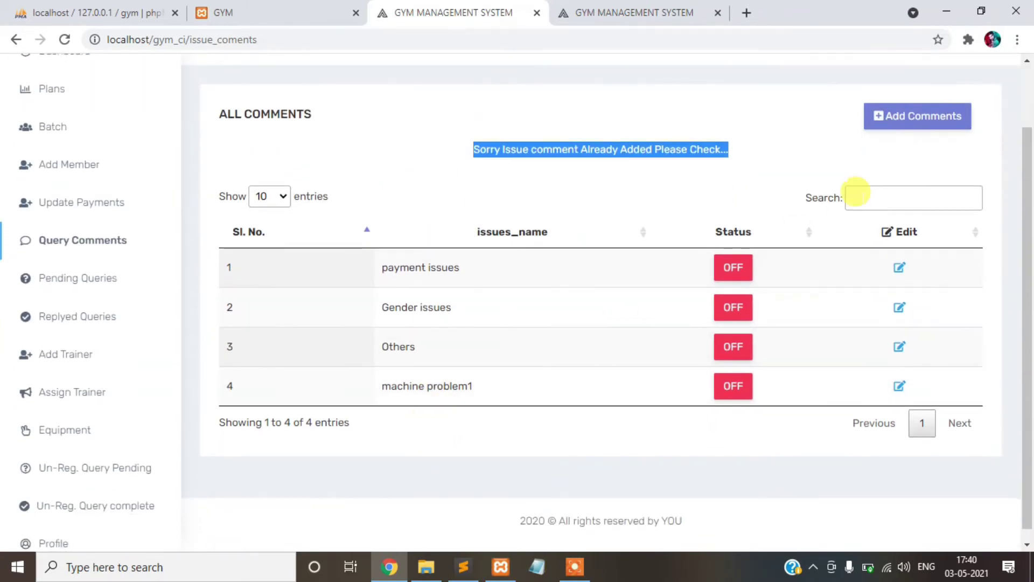
# - Add the issue comment 'machine problem' again with visibility YES and save it
pyautogui.click(895, 117)
pyautogui.click(490, 252)
pyautogui.click(479, 290)
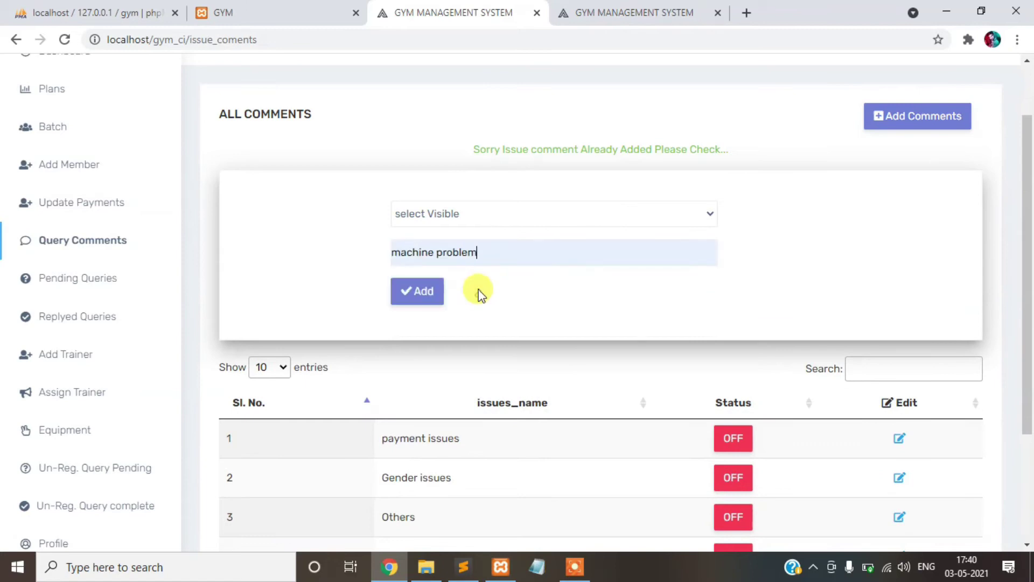
pyautogui.scroll(-4, 496, 350)
pyautogui.scroll(4, 490, 346)
pyautogui.click(480, 215)
pyautogui.click(483, 248)
pyautogui.click(418, 291)
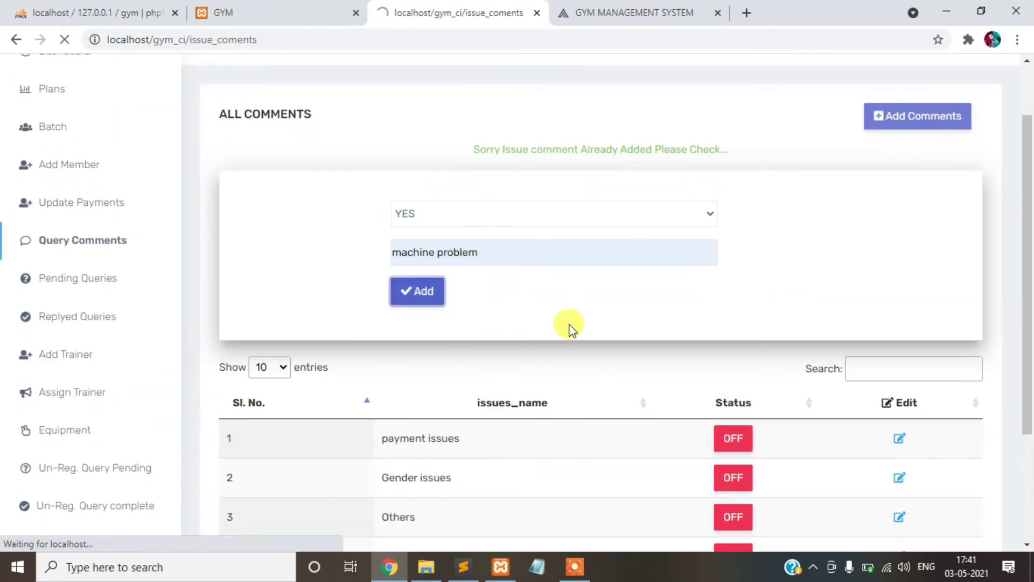
pyautogui.scroll(-2, 568, 326)
pyautogui.moveTo(502, 149); pyautogui.dragTo(741, 184)
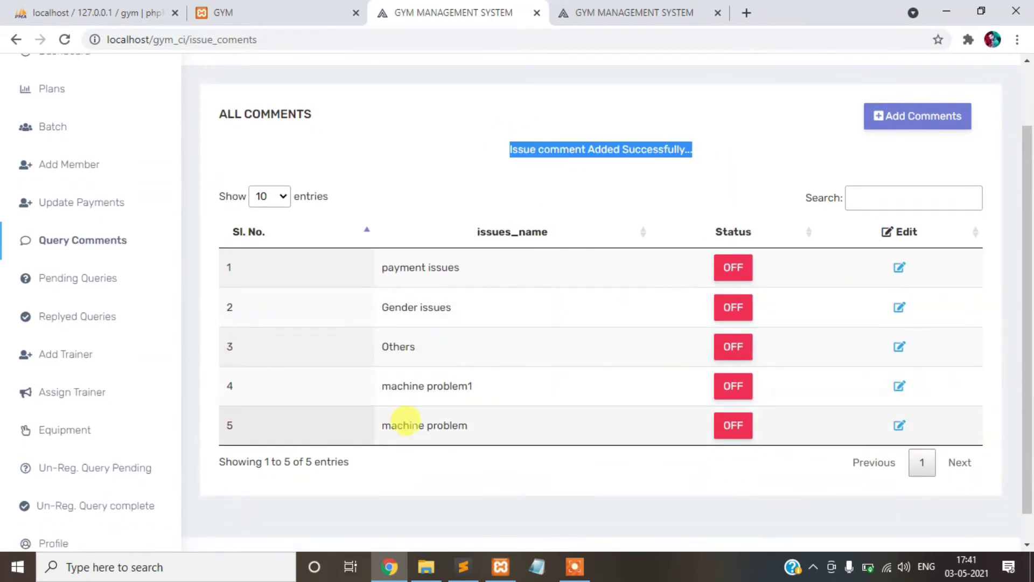
# - Review the Pending Queries list, then the Replyed Queries list
pyautogui.click(82, 282)
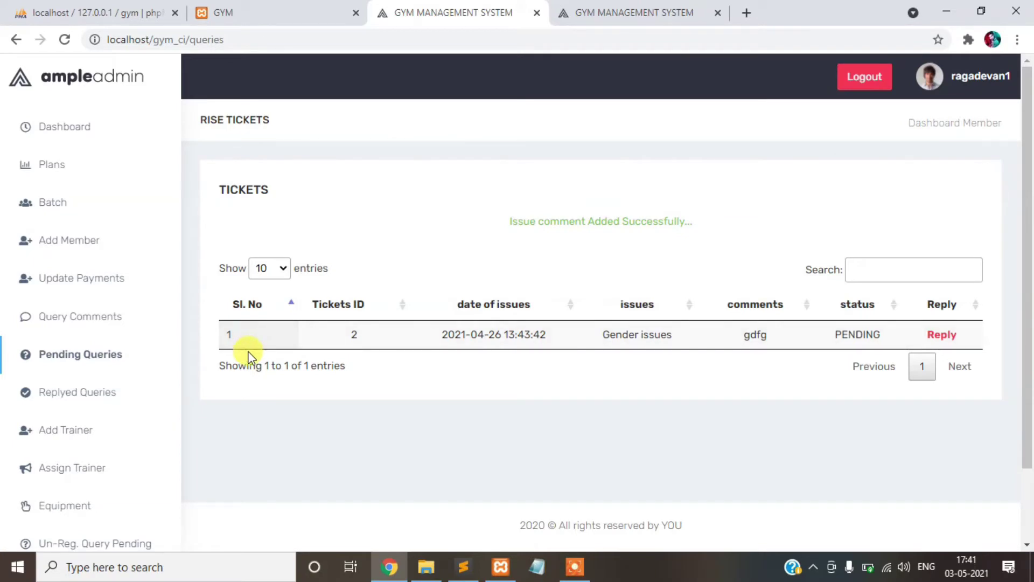
pyautogui.scroll(-2, 264, 365)
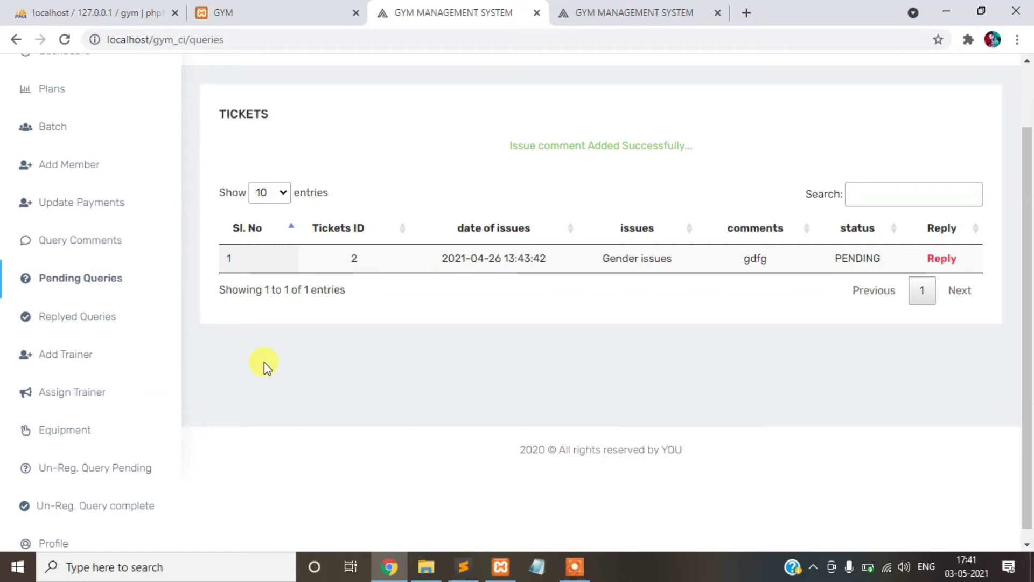
pyautogui.click(110, 324)
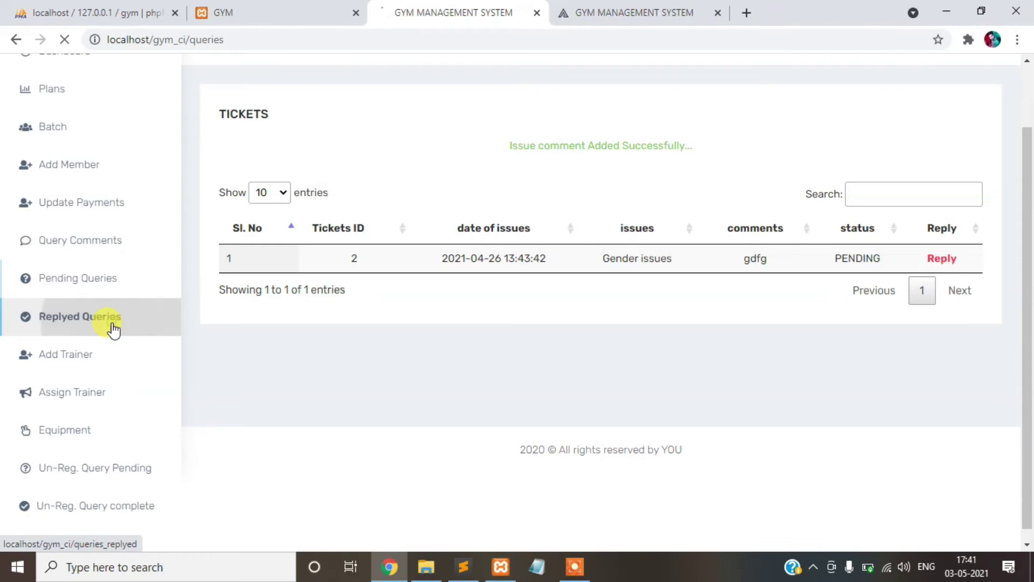
pyautogui.scroll(-2, 111, 367)
# - Review the admin trainer list, briefly opening and closing the add-trainer form
pyautogui.click(92, 342)
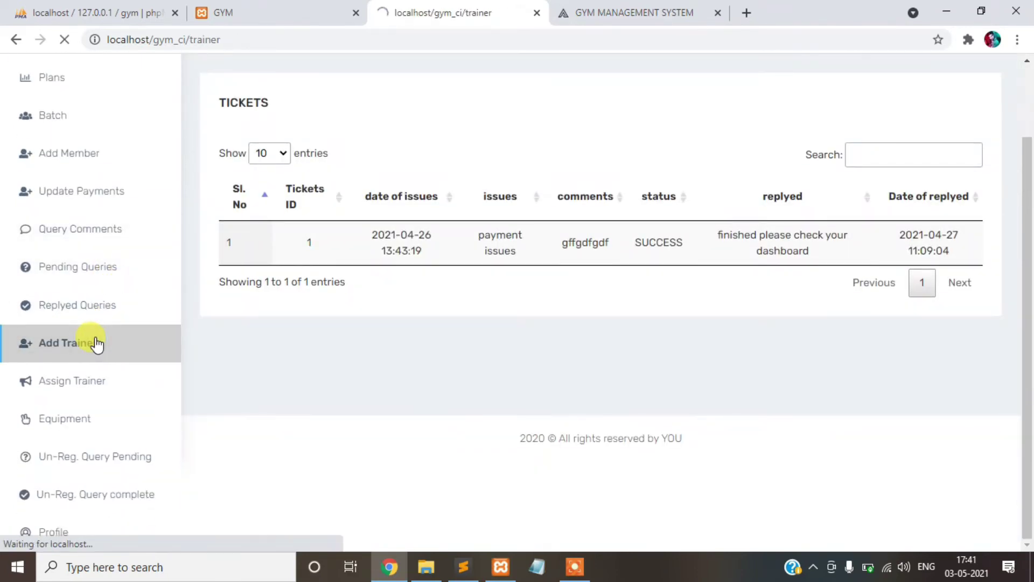
pyautogui.scroll(-5, 506, 306)
pyautogui.scroll(4, 506, 306)
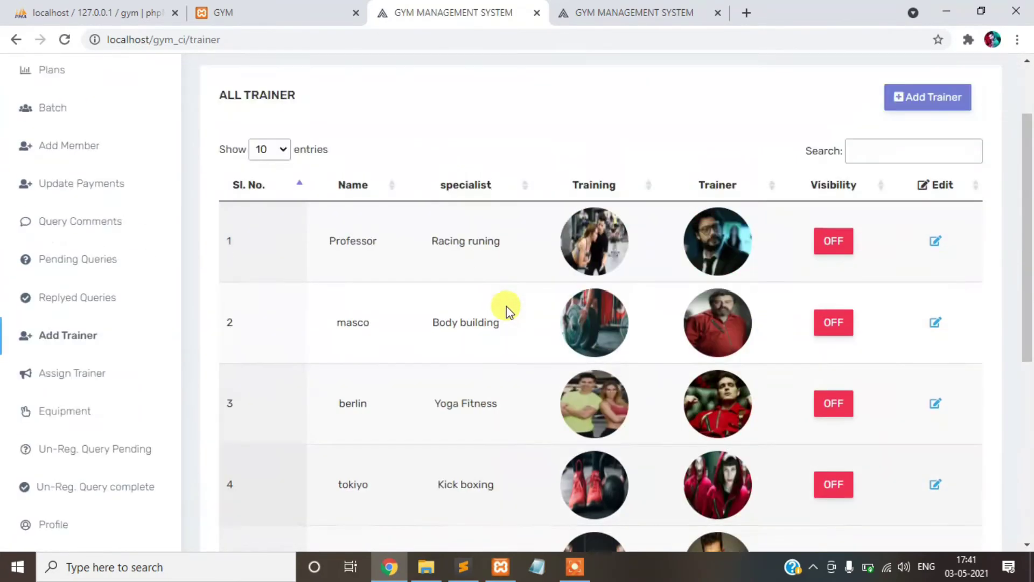
pyautogui.click(910, 125)
pyautogui.click(931, 129)
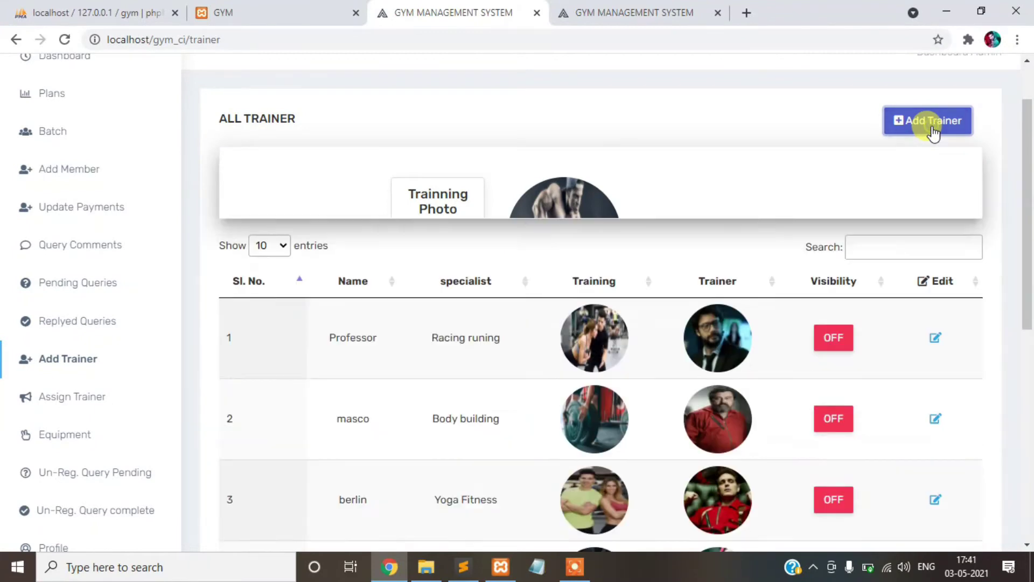
pyautogui.scroll(-5, 819, 261)
pyautogui.scroll(1, 738, 291)
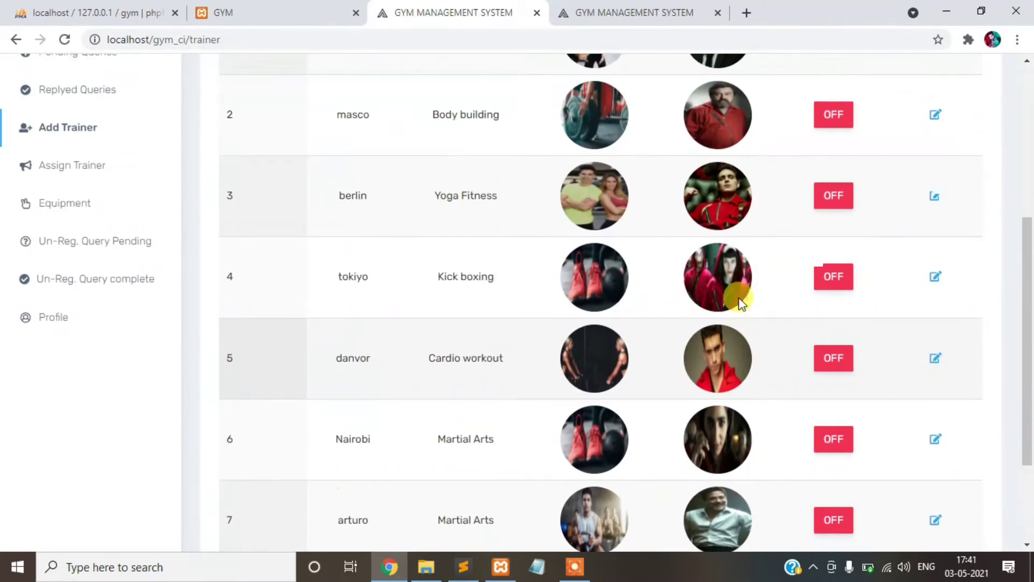
# - Compare it with the Our Trainer cards on the public gym homepage, then return
pyautogui.click(637, 7)
pyautogui.click(270, 12)
pyautogui.scroll(-10, 499, 305)
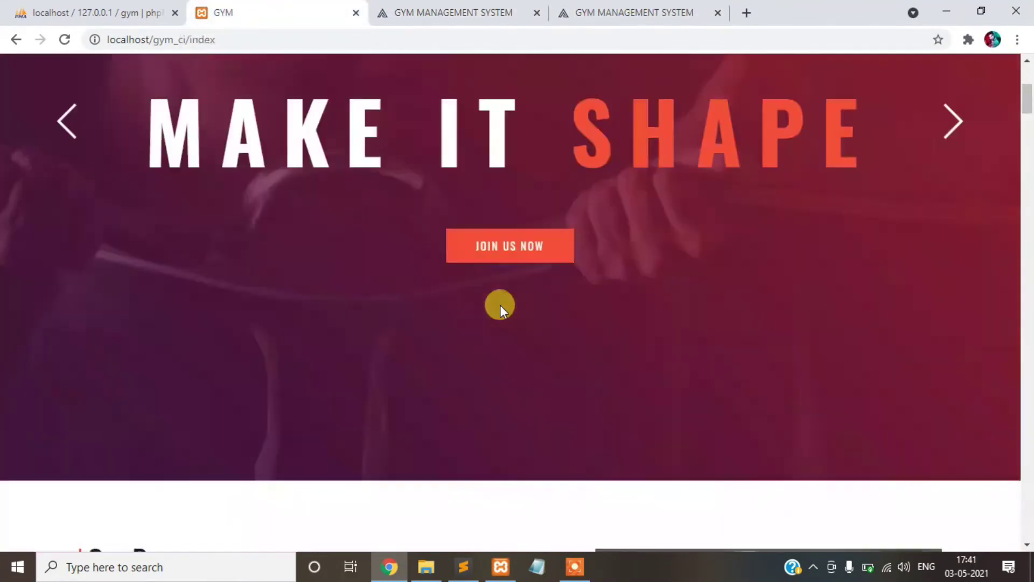
pyautogui.moveTo(1026, 134); pyautogui.dragTo(1026, 277)
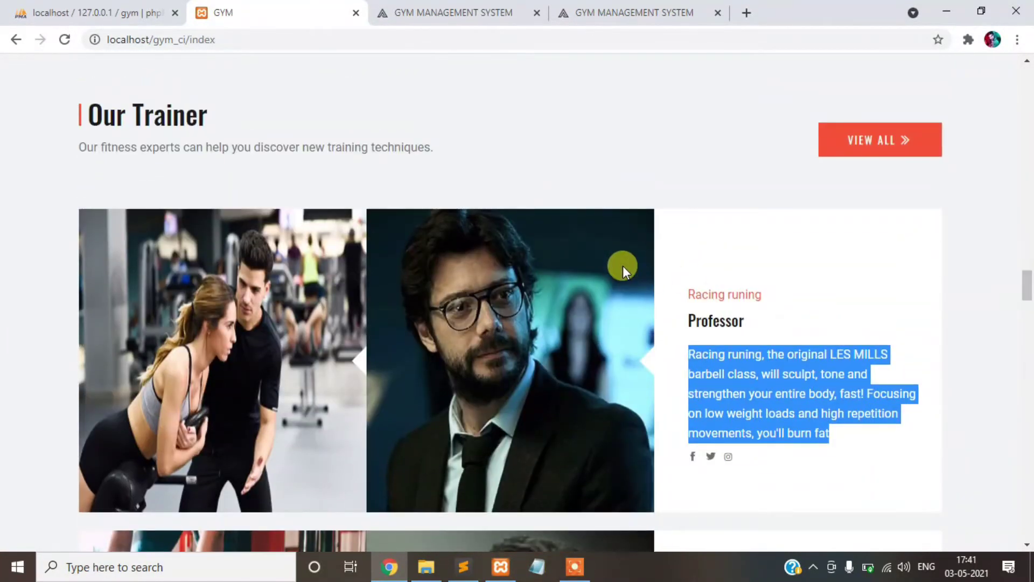
pyautogui.scroll(-3, 622, 266)
pyautogui.scroll(-20, 470, 254)
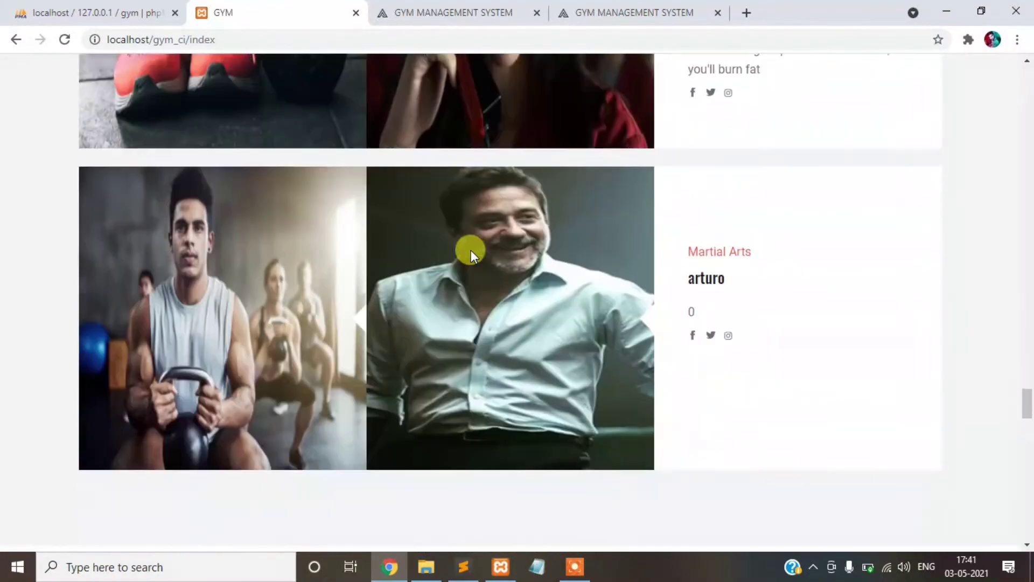
pyautogui.scroll(-4, 471, 250)
pyautogui.click(463, 11)
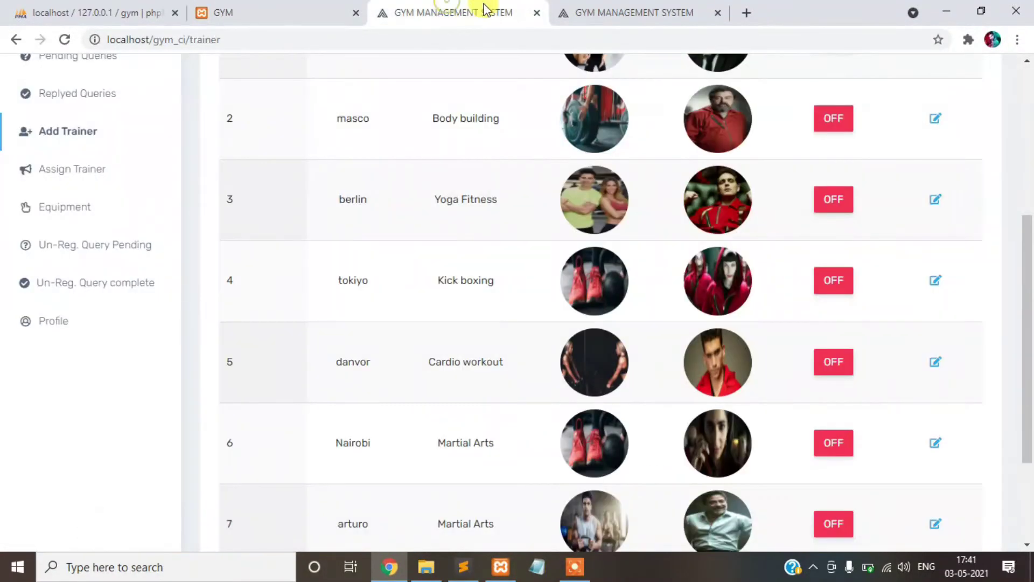
pyautogui.scroll(-3, 678, 305)
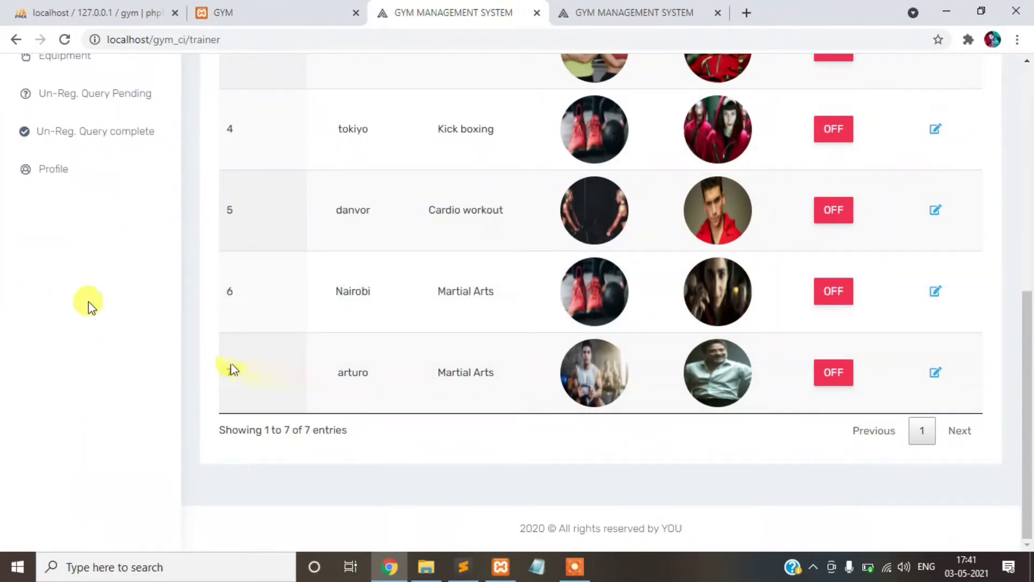
pyautogui.scroll(4, 88, 299)
# - Open the Assign Trainer schedule list and scroll through the assignments
pyautogui.click(82, 259)
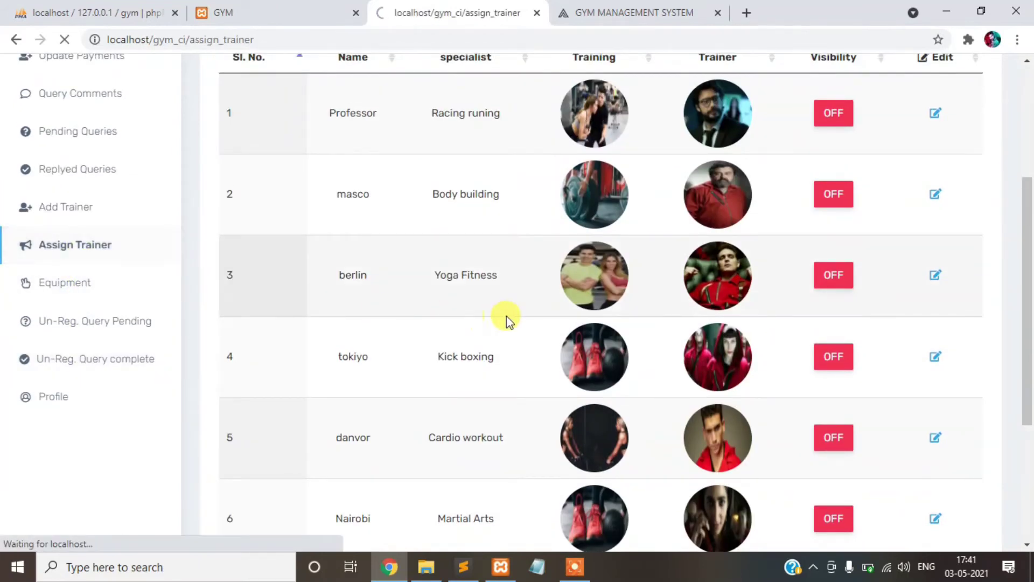
pyautogui.scroll(-4, 818, 305)
pyautogui.scroll(-2, 818, 303)
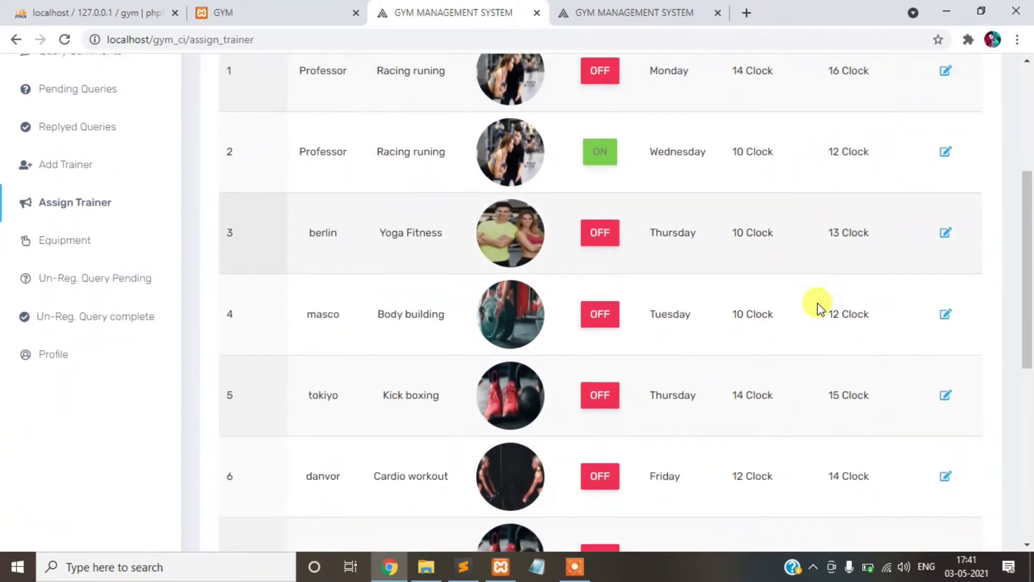
pyautogui.scroll(5, 728, 253)
pyautogui.click(623, 9)
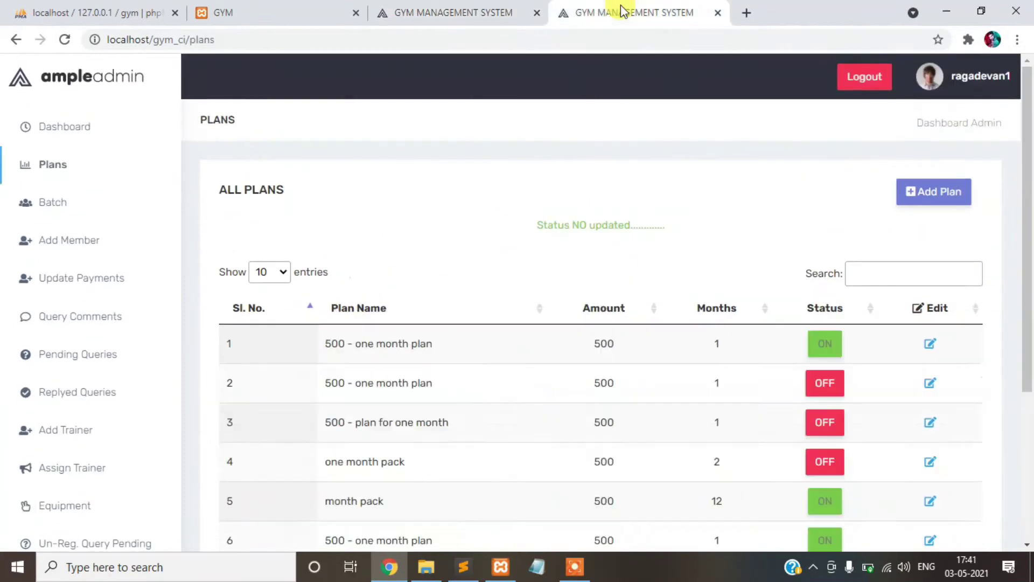
pyautogui.click(427, 14)
# - Check the public homepage's Our Schedule section, then return to Assign Trainer
pyautogui.hotkey('ctrl', 'shift', 'Tab')
pyautogui.scroll(-8, 496, 409)
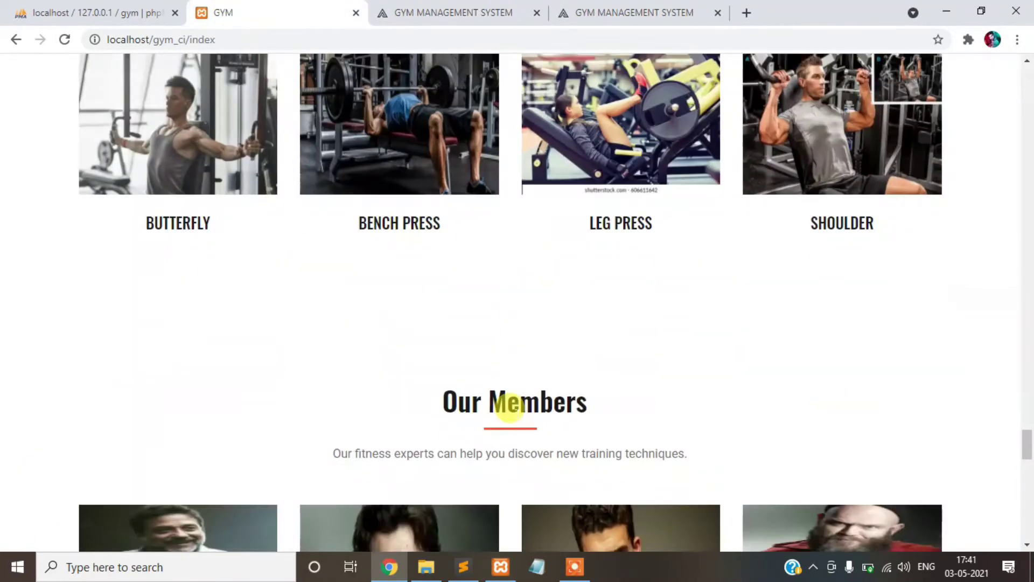
pyautogui.scroll(20, 515, 415)
pyautogui.scroll(-20, 513, 410)
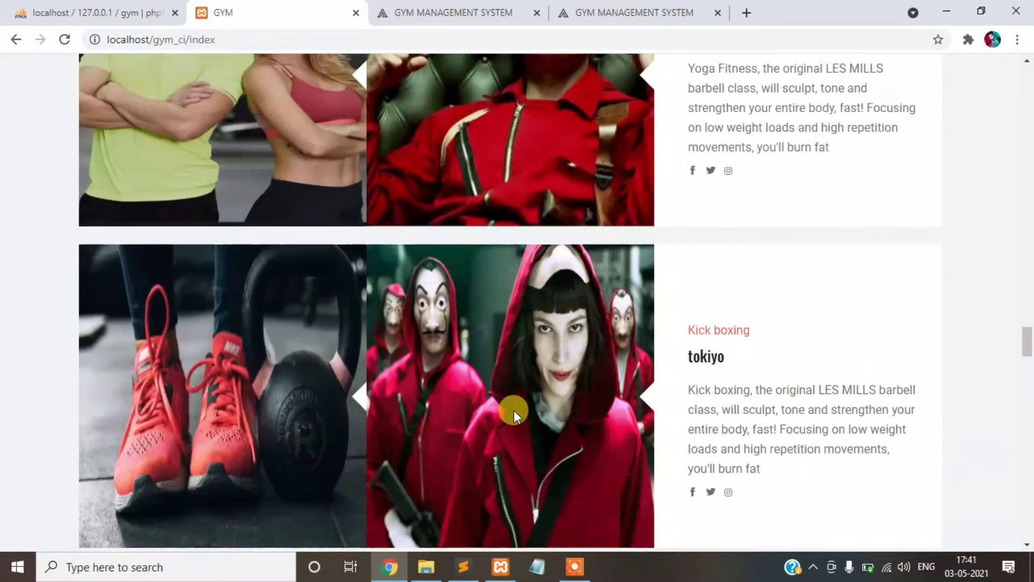
pyautogui.scroll(3, 525, 405)
pyautogui.scroll(1, 525, 405)
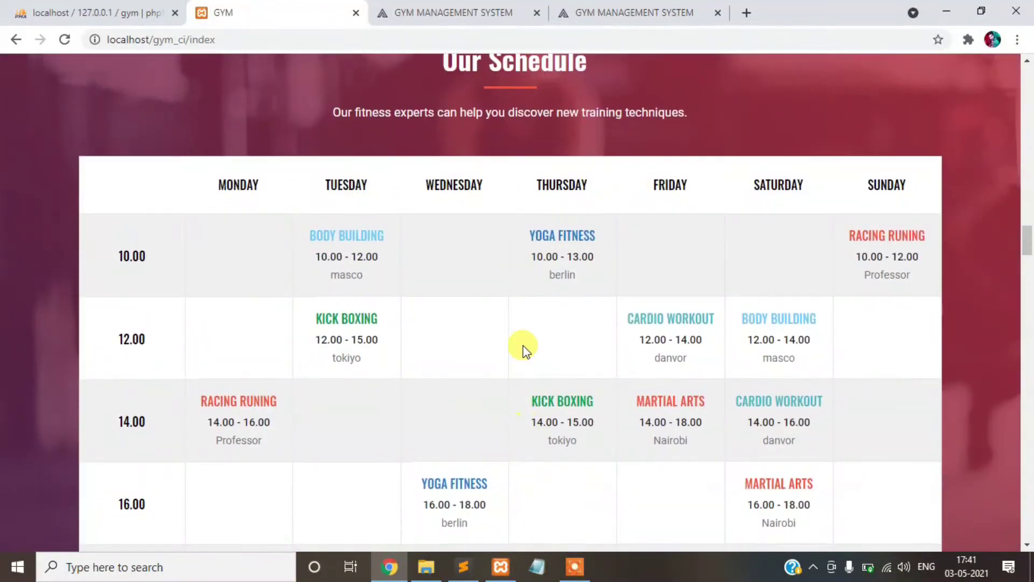
pyautogui.scroll(-3, 521, 347)
pyautogui.scroll(2, 522, 346)
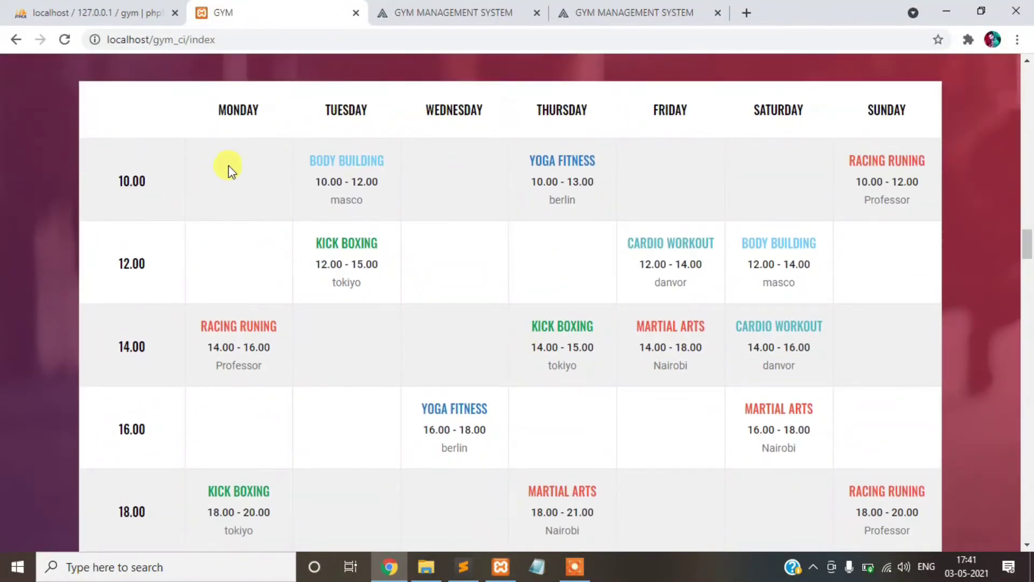
pyautogui.click(612, 8)
pyautogui.click(437, 7)
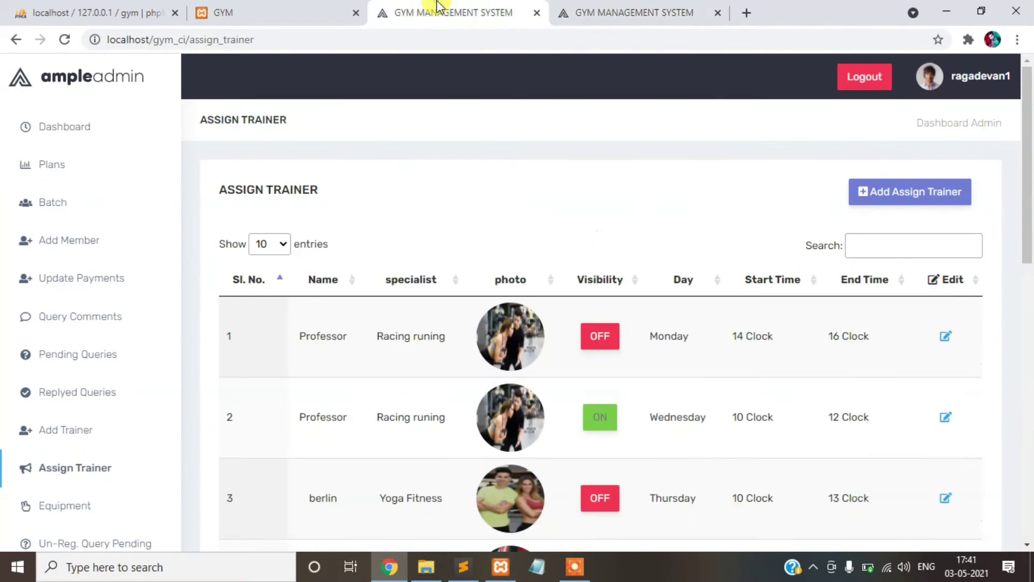
# - Close the extra plans tab, open the assign-trainer form and check the public timetable
pyautogui.click(717, 12)
pyautogui.click(928, 191)
pyautogui.click(506, 262)
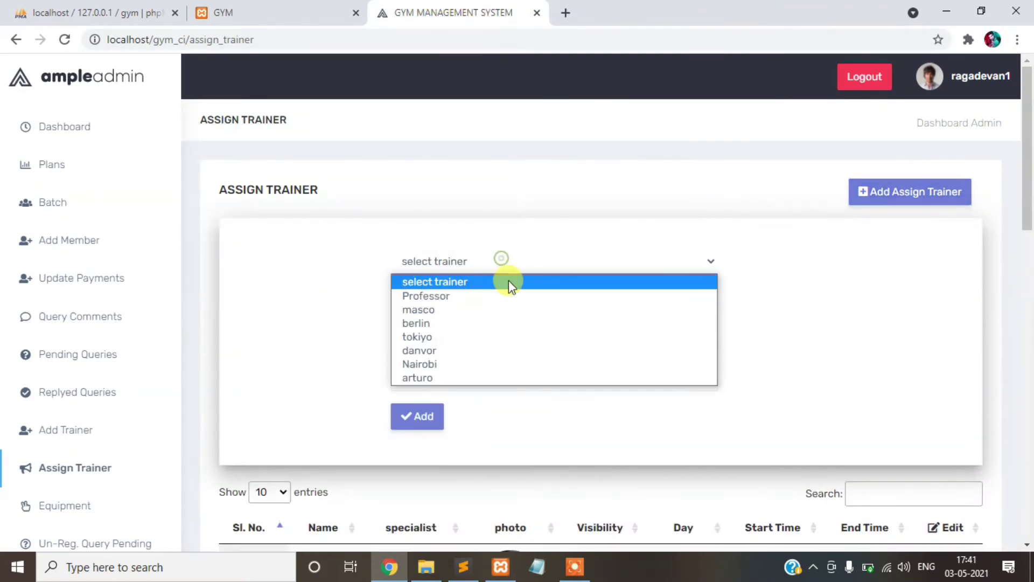
pyautogui.click(242, 13)
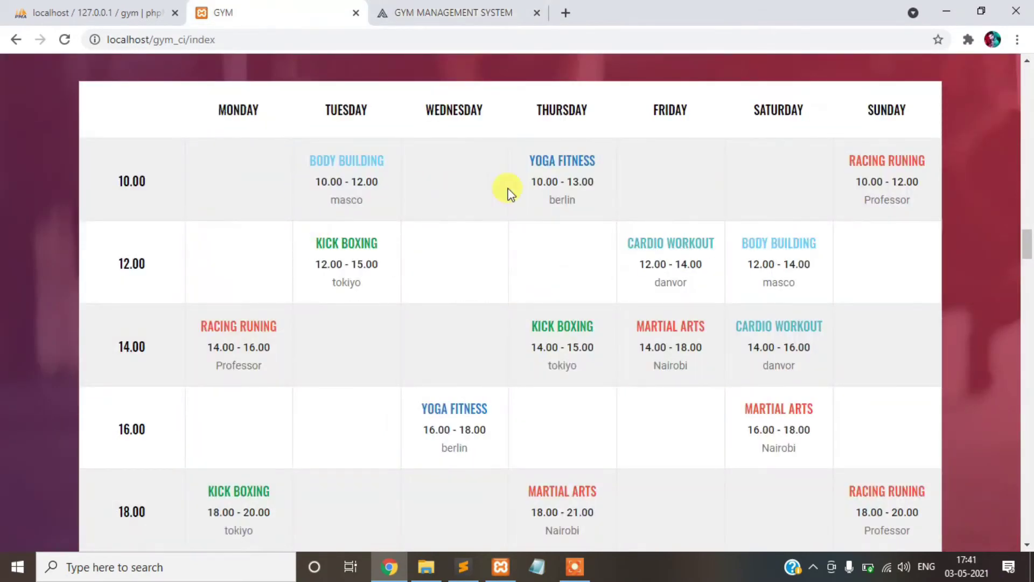
pyautogui.click(425, 7)
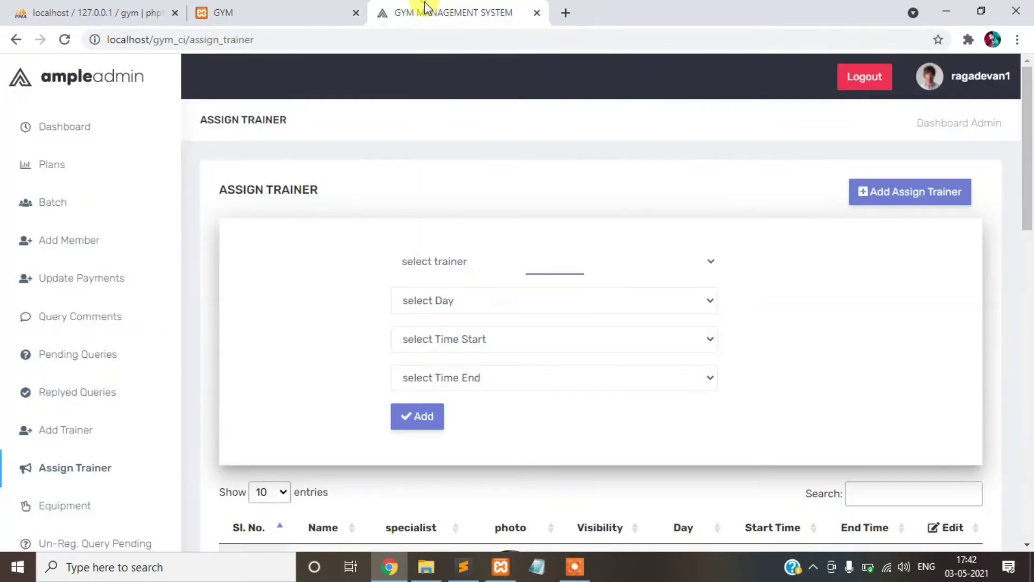
# - Assign trainer danvor to Monday from 10 to 12 o'clock, confirmed as assigned successfully
pyautogui.click(464, 251)
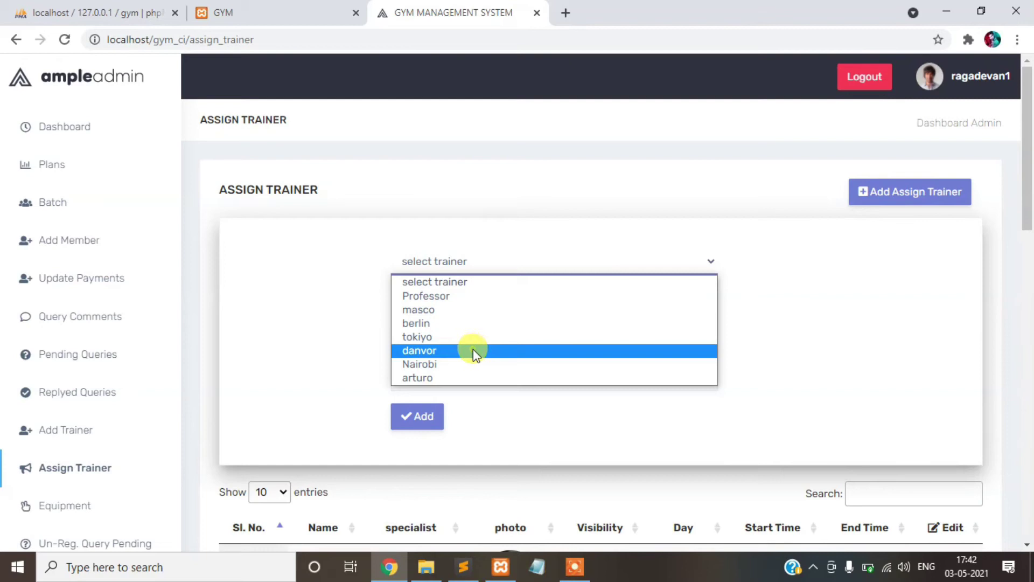
pyautogui.click(474, 352)
pyautogui.click(446, 306)
pyautogui.click(450, 336)
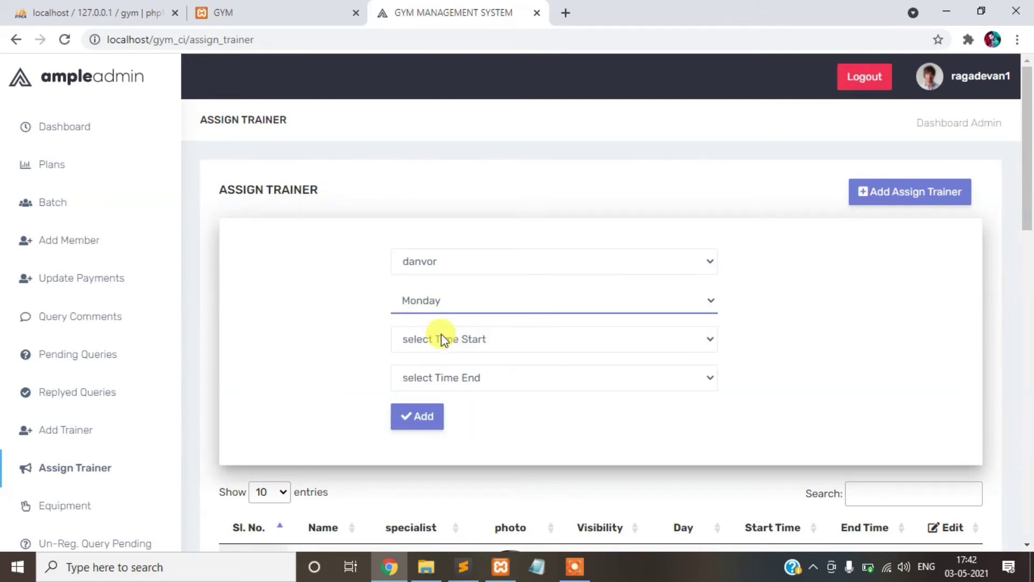
pyautogui.click(256, 21)
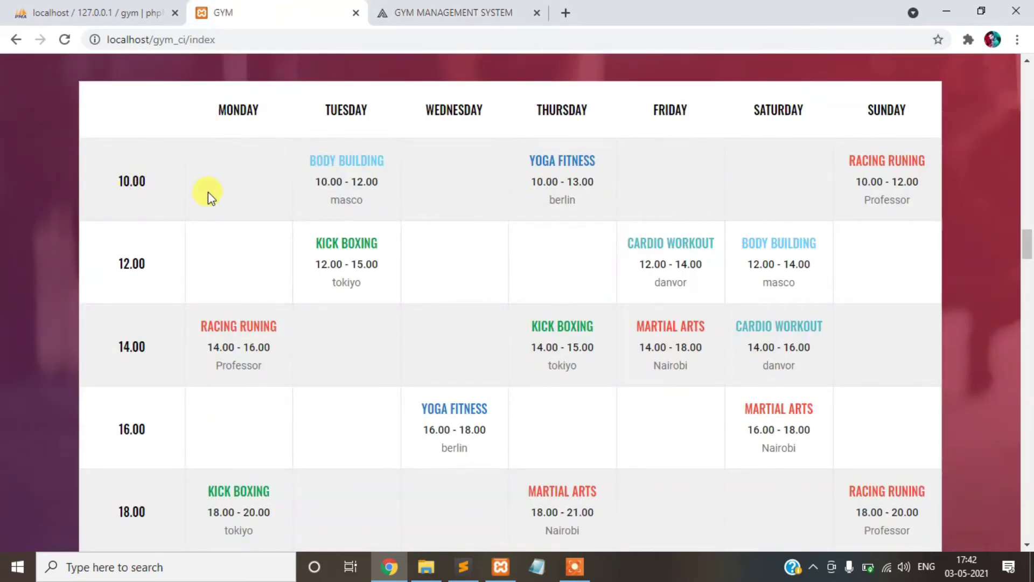
pyautogui.click(428, 11)
pyautogui.click(432, 337)
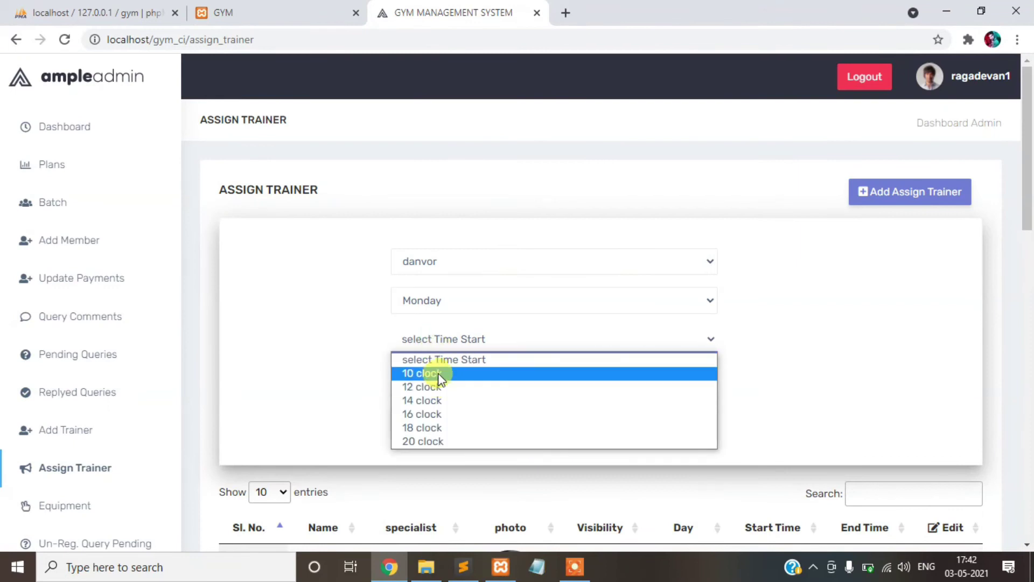
pyautogui.click(438, 373)
pyautogui.click(426, 381)
pyautogui.click(448, 192)
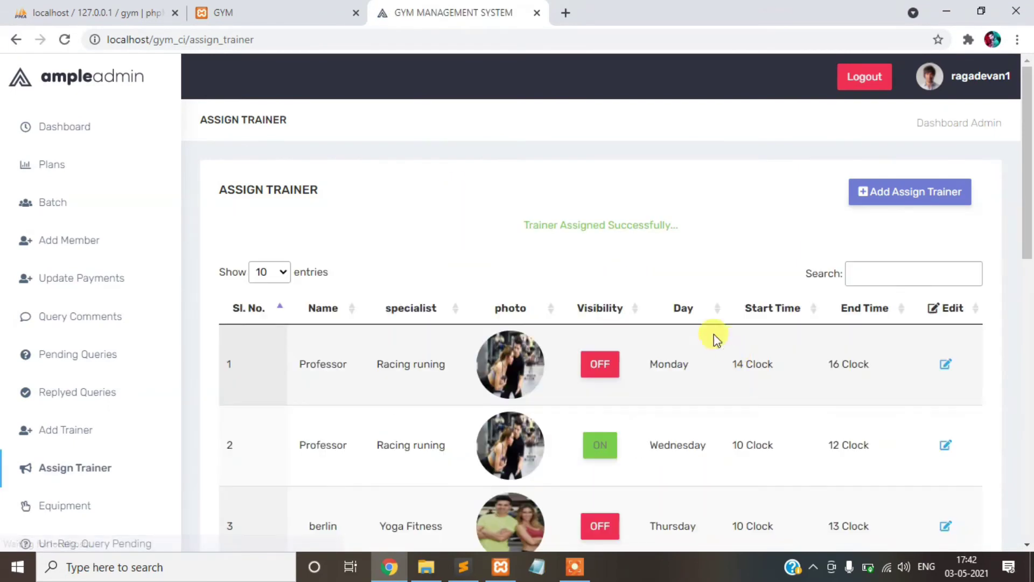
pyautogui.scroll(-2, 598, 277)
pyautogui.moveTo(531, 138); pyautogui.dragTo(706, 152)
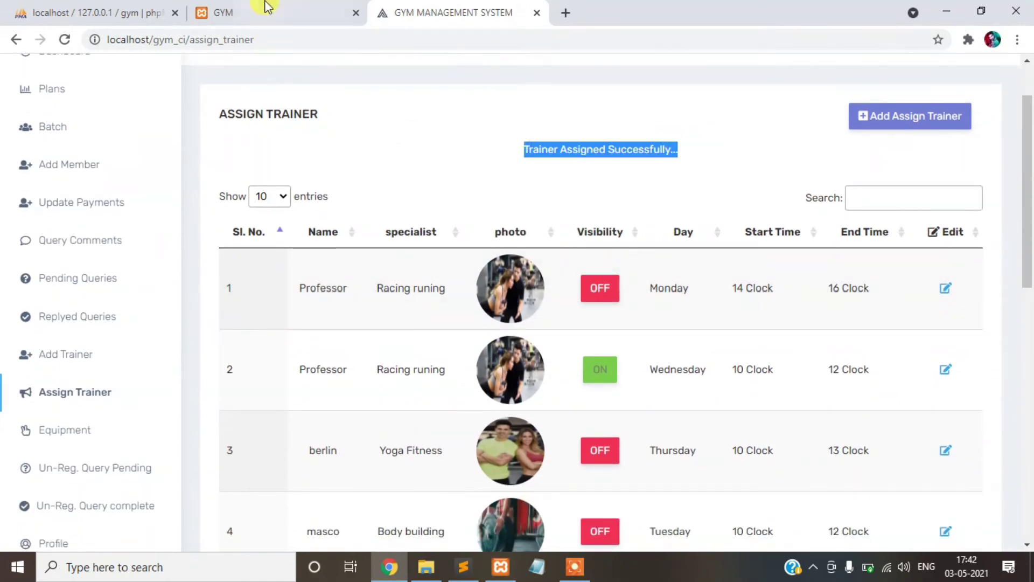
# - Reload the public timetable to see the new slot, then return to the admin panel
pyautogui.click(268, 7)
pyautogui.click(64, 39)
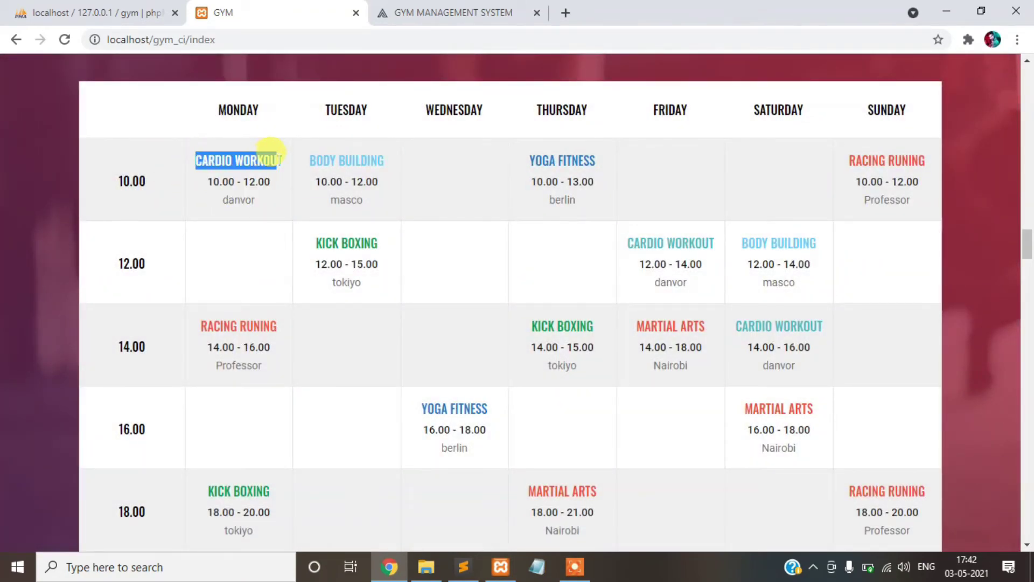
pyautogui.click(441, 6)
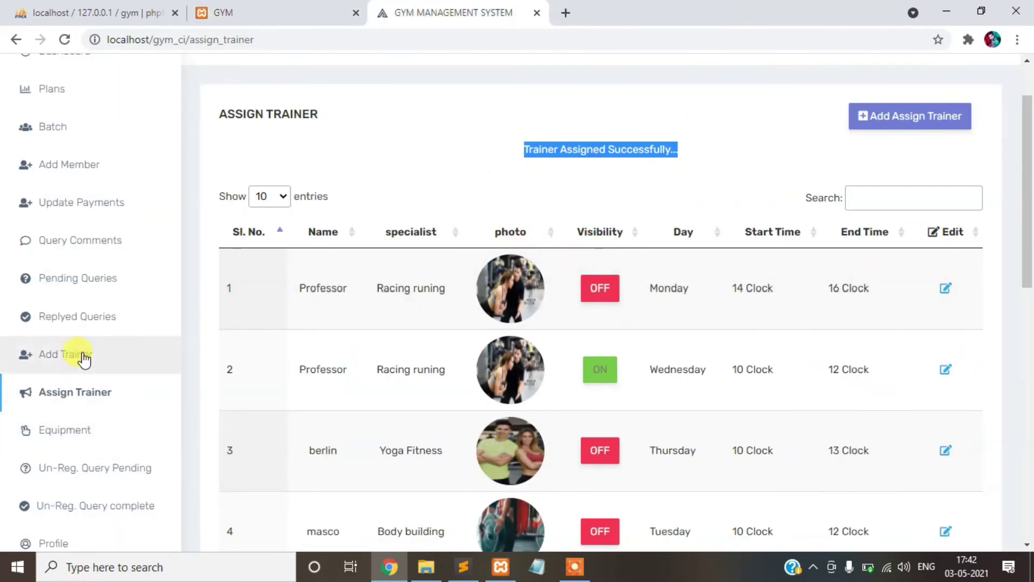
# - Open the Add Trainer page and compare it with the public site's trainer cards
pyautogui.click(75, 354)
pyautogui.scroll(-4, 422, 224)
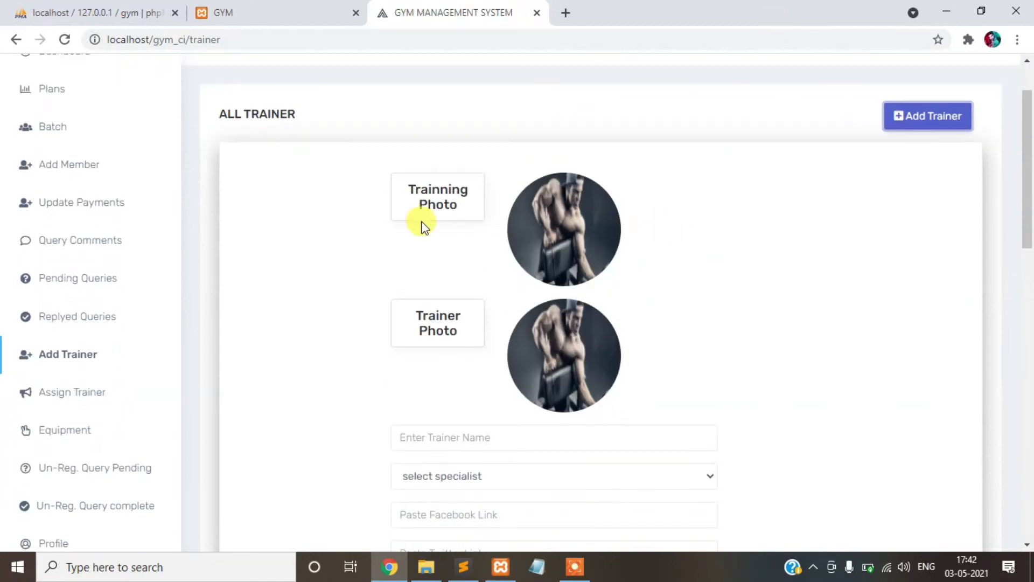
pyautogui.click(273, 12)
pyautogui.scroll(-12, 417, 285)
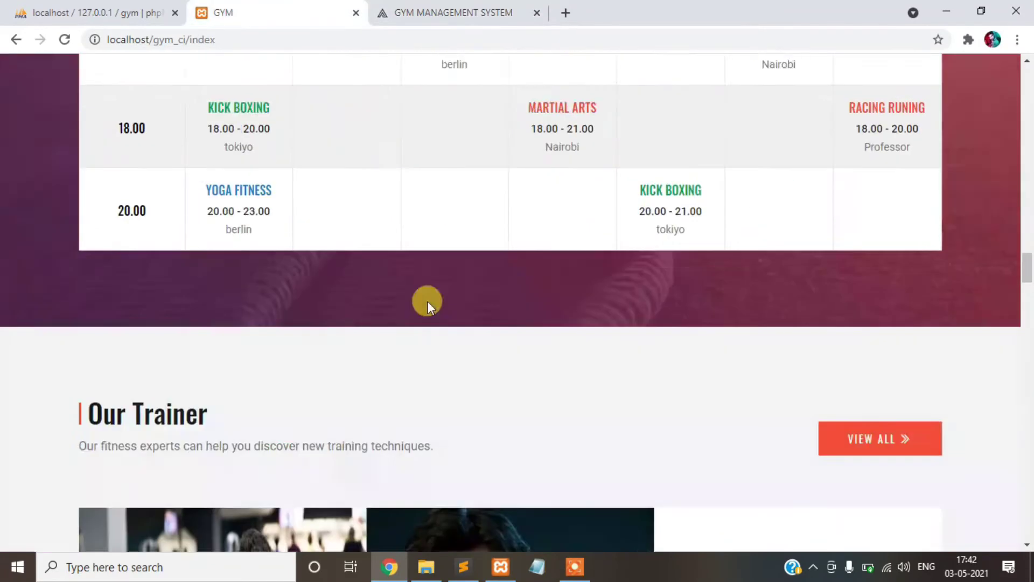
pyautogui.click(415, 11)
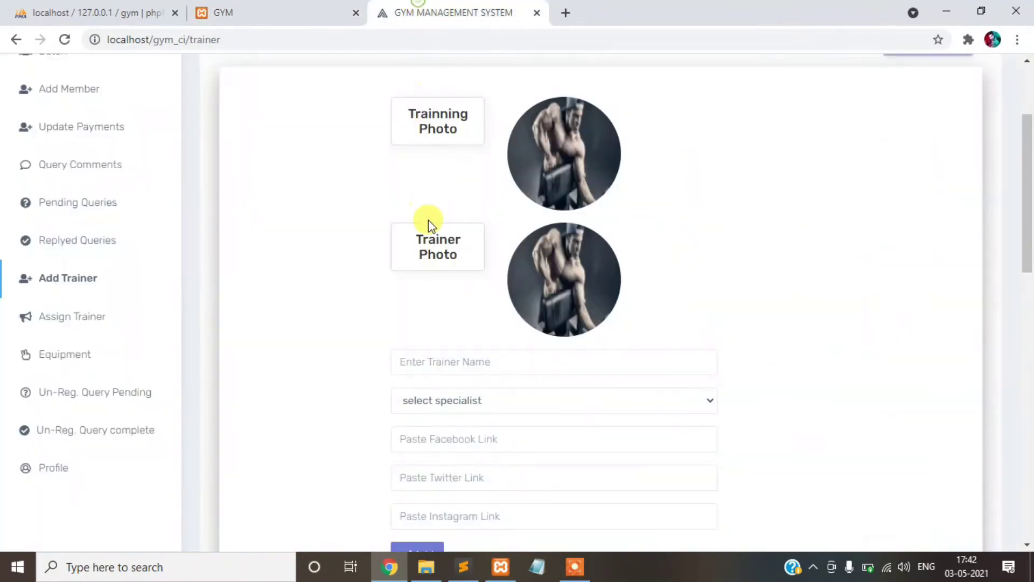
pyautogui.click(363, 7)
pyautogui.click(431, 11)
pyautogui.scroll(-2, 501, 360)
# - Look up trainer name Professor and speciality Racing runing on the public cards for the form
pyautogui.click(487, 285)
pyautogui.click(295, 12)
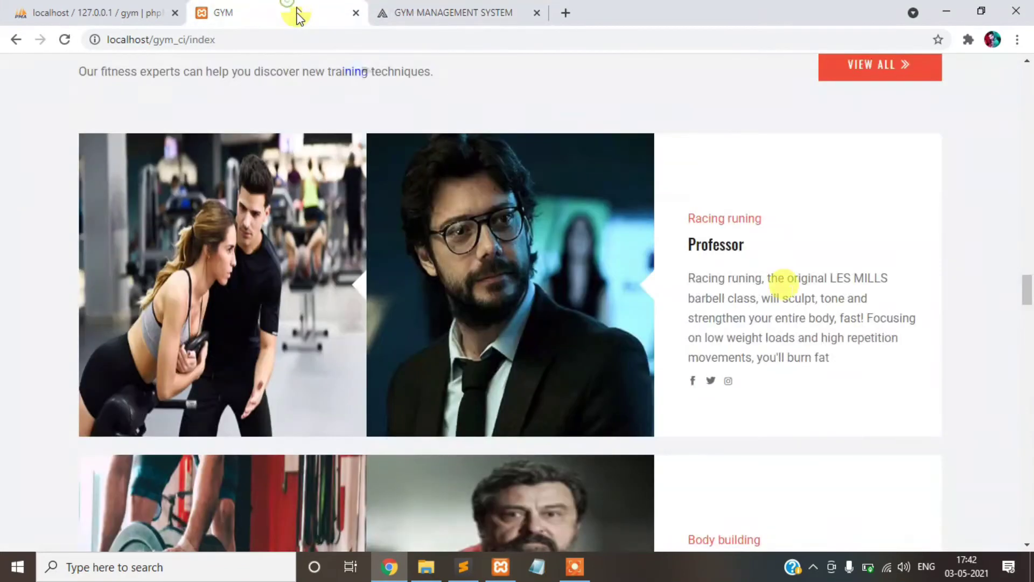
pyautogui.moveTo(685, 245); pyautogui.dragTo(812, 254)
pyautogui.click(445, 12)
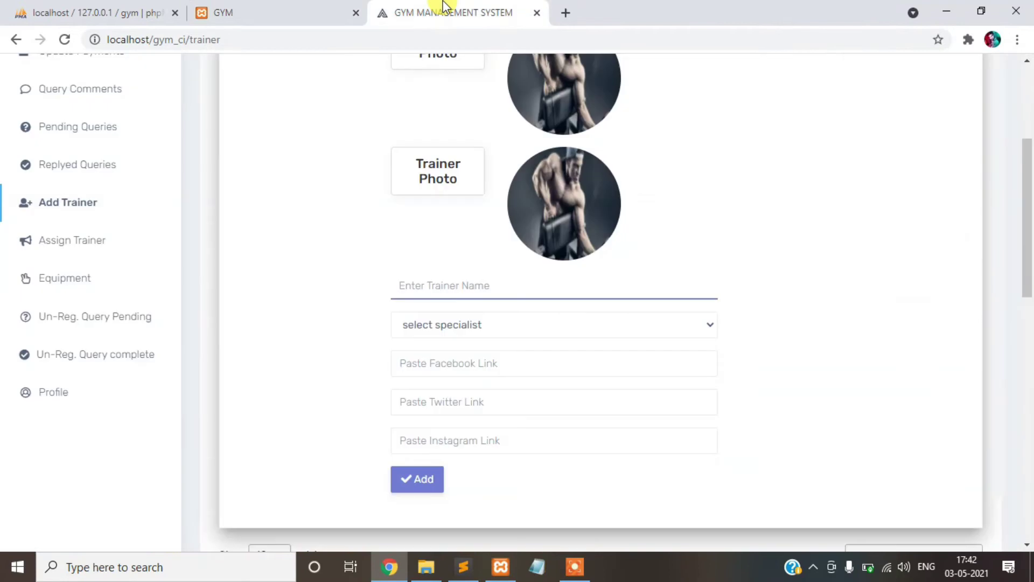
pyautogui.click(499, 324)
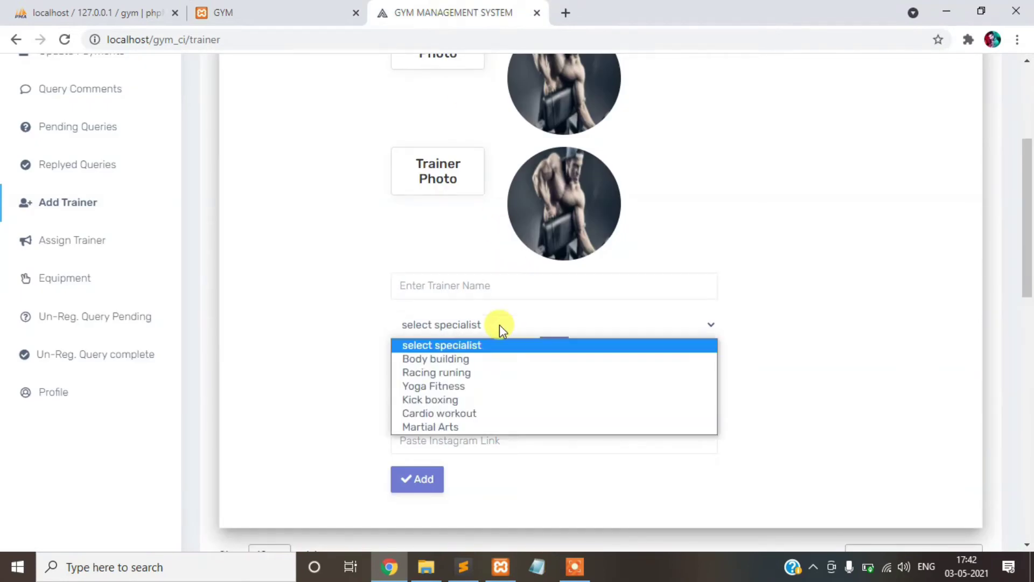
pyautogui.click(299, 8)
pyautogui.moveTo(688, 218); pyautogui.dragTo(780, 219)
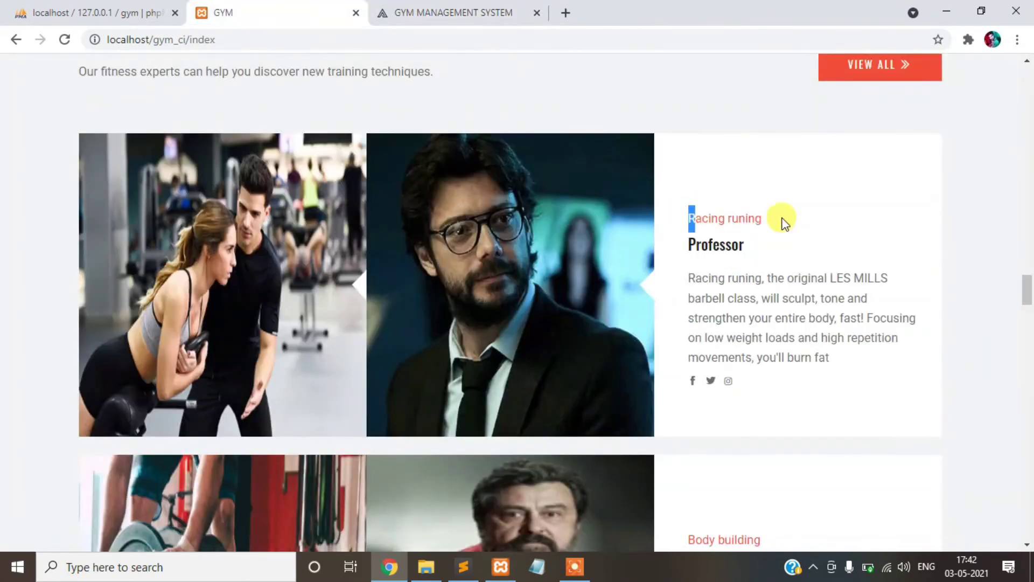
pyautogui.click(419, 9)
# - Try the Facebook, Twitter and Instagram link fields, dismissing their suggestion lists
pyautogui.scroll(-2, 473, 208)
pyautogui.click(463, 287)
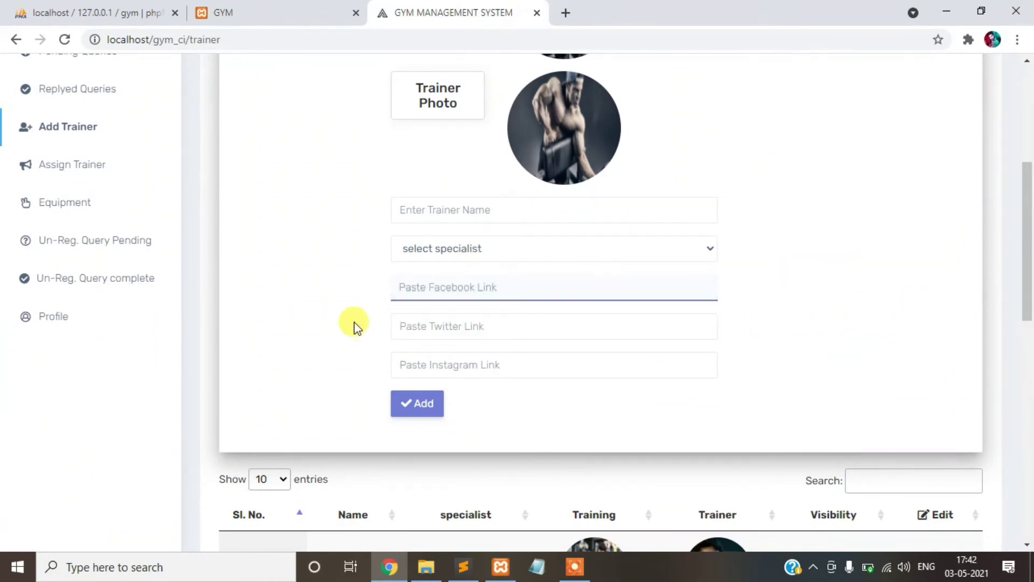
pyautogui.click(411, 324)
pyautogui.click(341, 326)
pyautogui.click(411, 360)
pyautogui.click(337, 327)
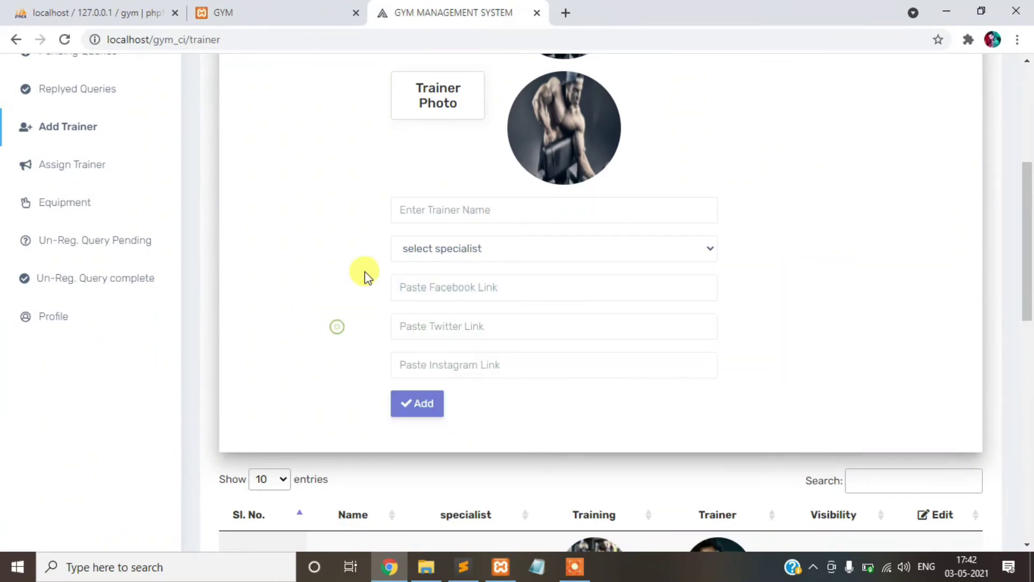
pyautogui.scroll(-11, 955, 427)
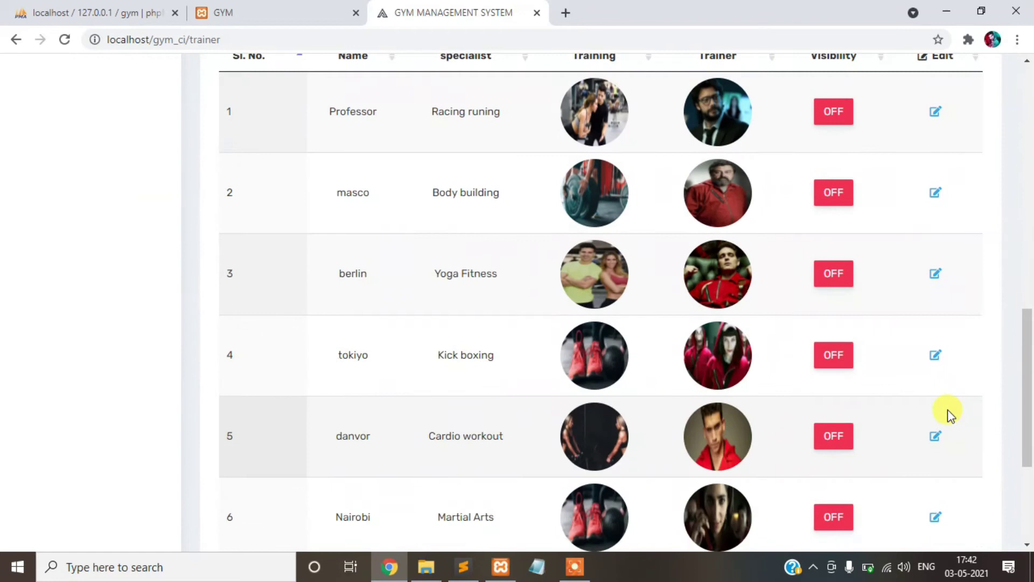
# - Turn Professor's visibility on and reload the public site to check it
pyautogui.scroll(4, 954, 485)
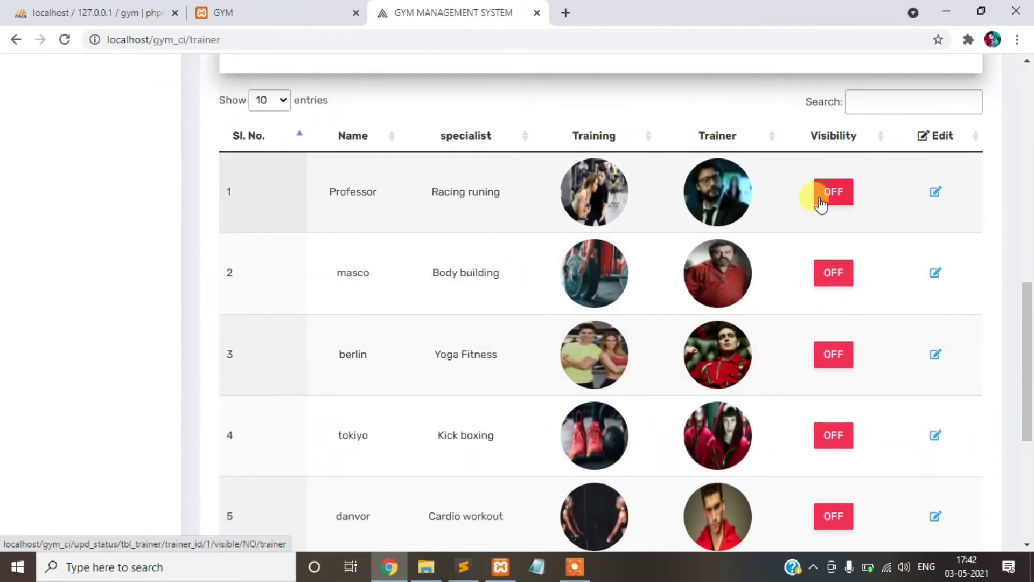
pyautogui.click(830, 199)
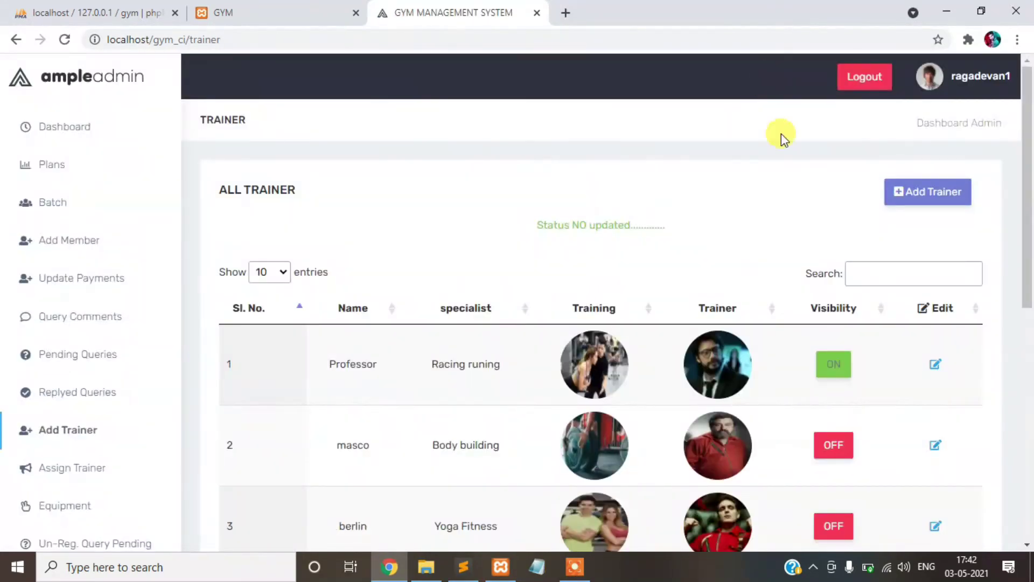
pyautogui.click(253, 7)
pyautogui.click(65, 40)
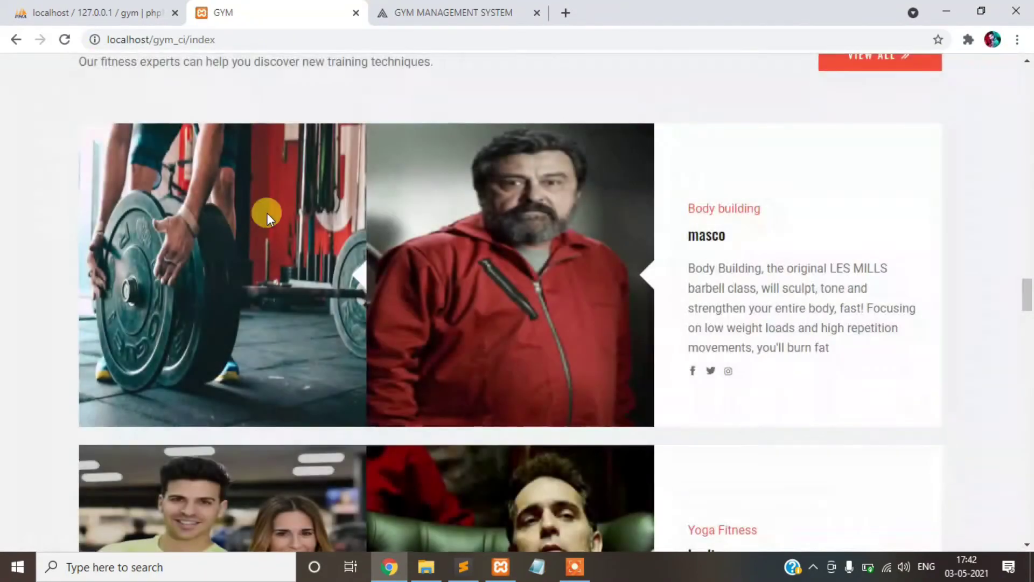
pyautogui.hotkey('ctrl', 'Tab')
# - Switch Professor's visibility back off and reload the public site to confirm
pyautogui.click(835, 364)
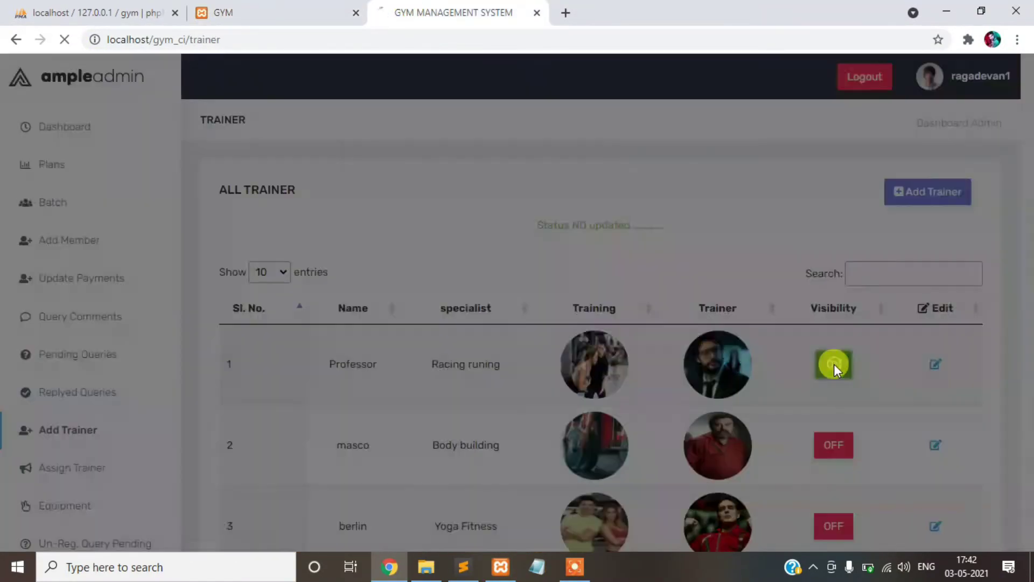
pyautogui.click(272, 9)
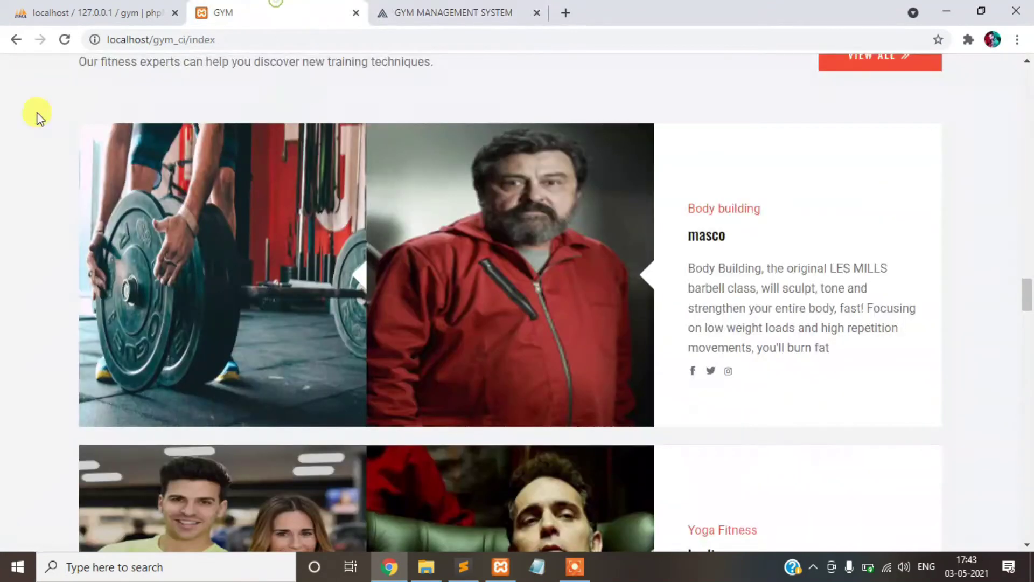
pyautogui.click(63, 43)
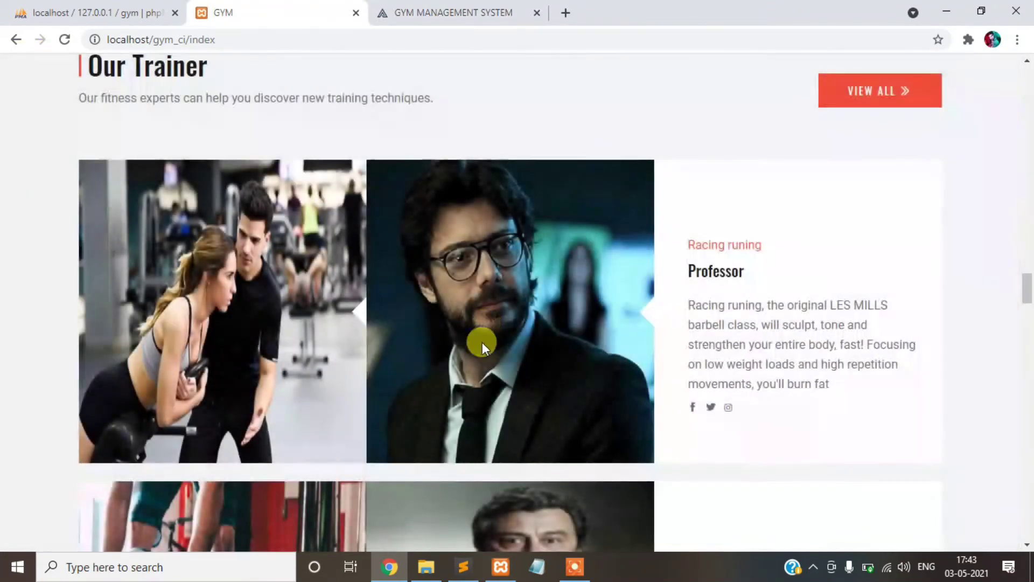
pyautogui.click(416, 5)
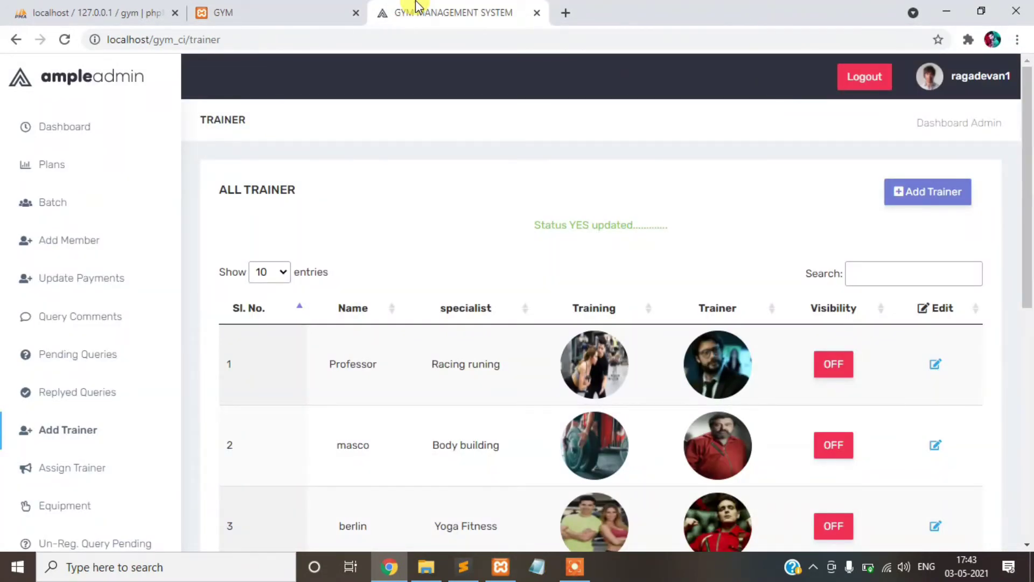
pyautogui.scroll(-4, 81, 323)
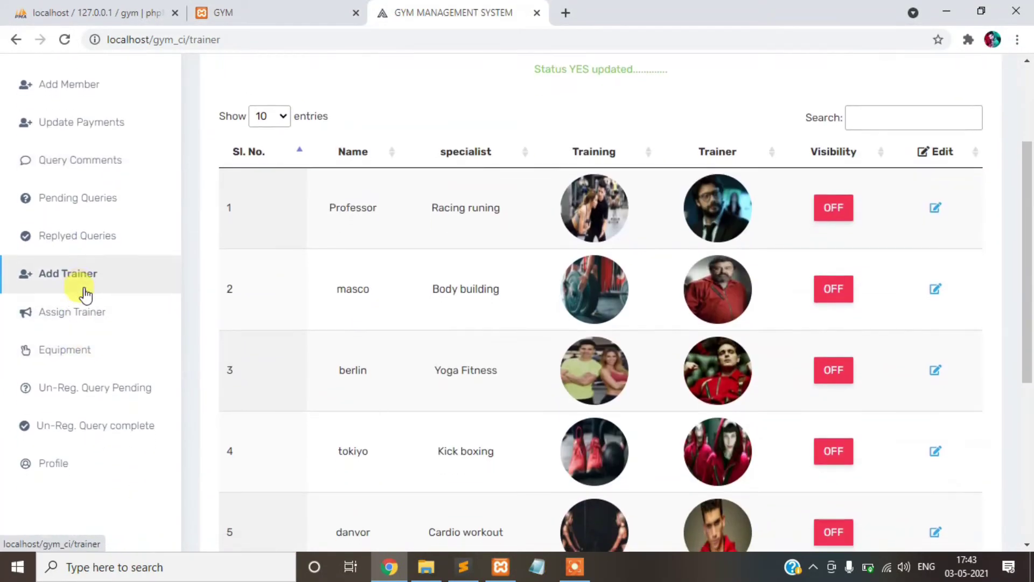
# - Open the admin equipment list and compare it with the public site's equipment section
pyautogui.click(94, 275)
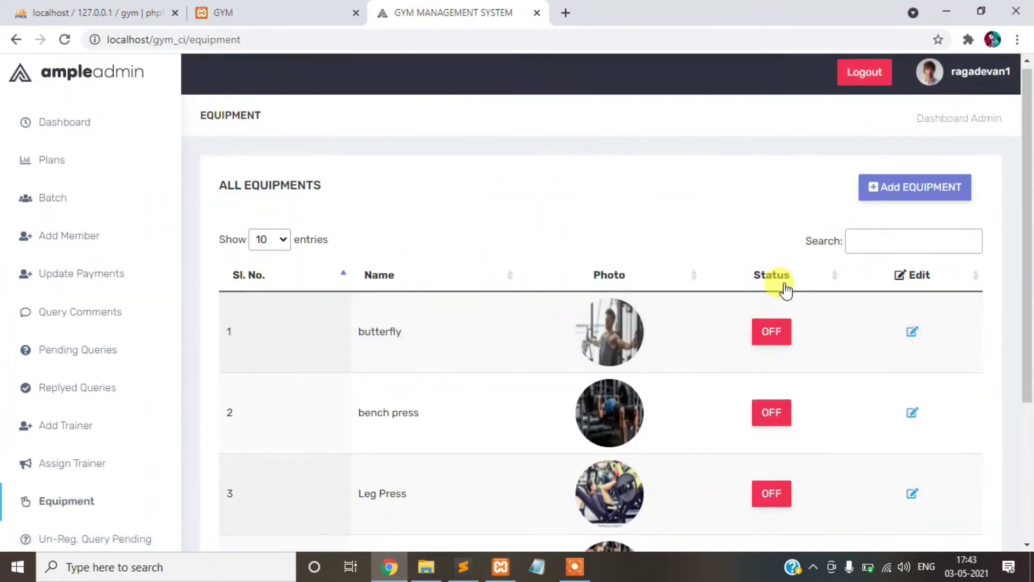
pyautogui.scroll(-2, 779, 281)
pyautogui.click(232, 7)
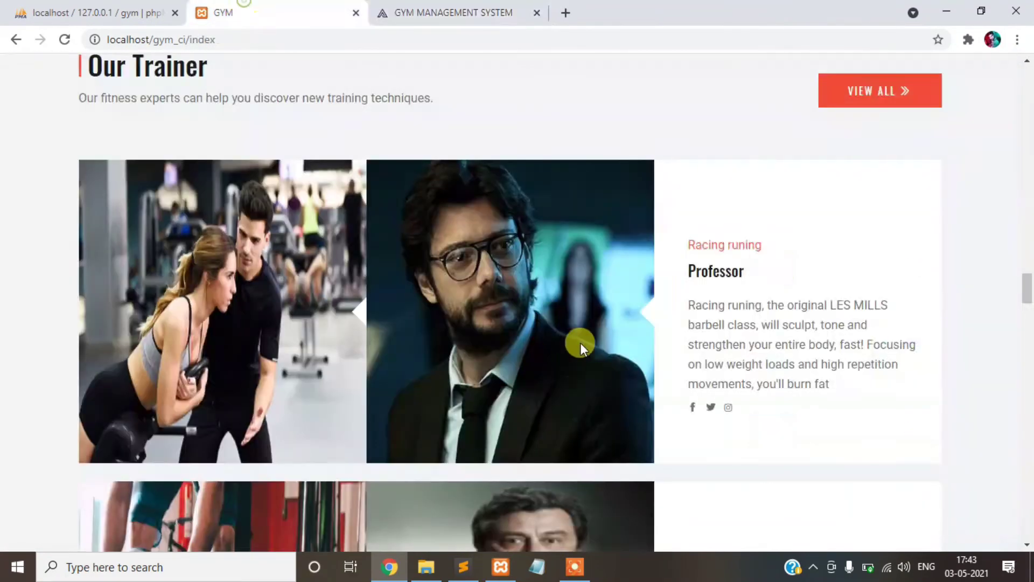
pyautogui.scroll(-5, 579, 342)
pyautogui.scroll(-20, 584, 348)
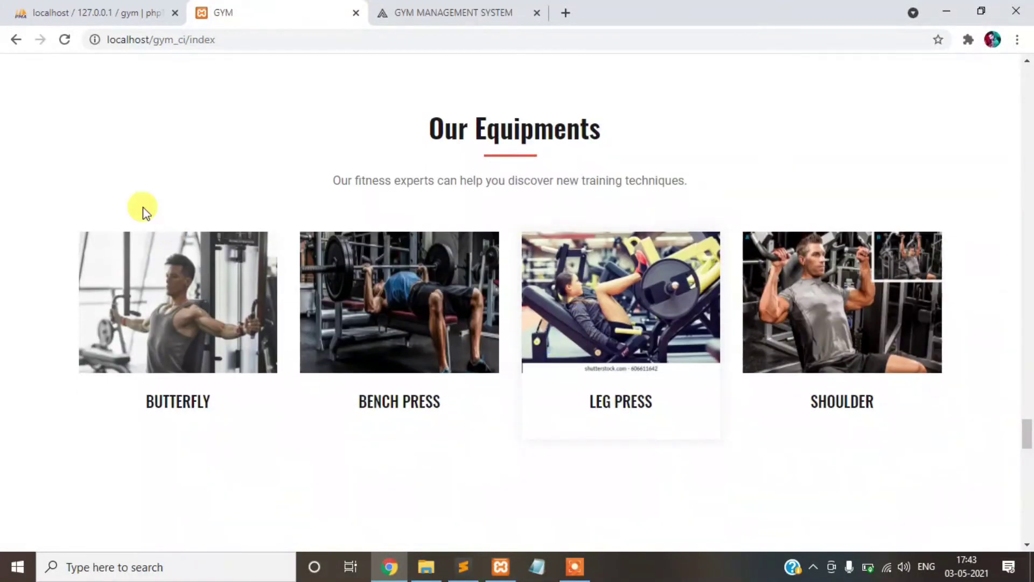
pyautogui.click(479, 10)
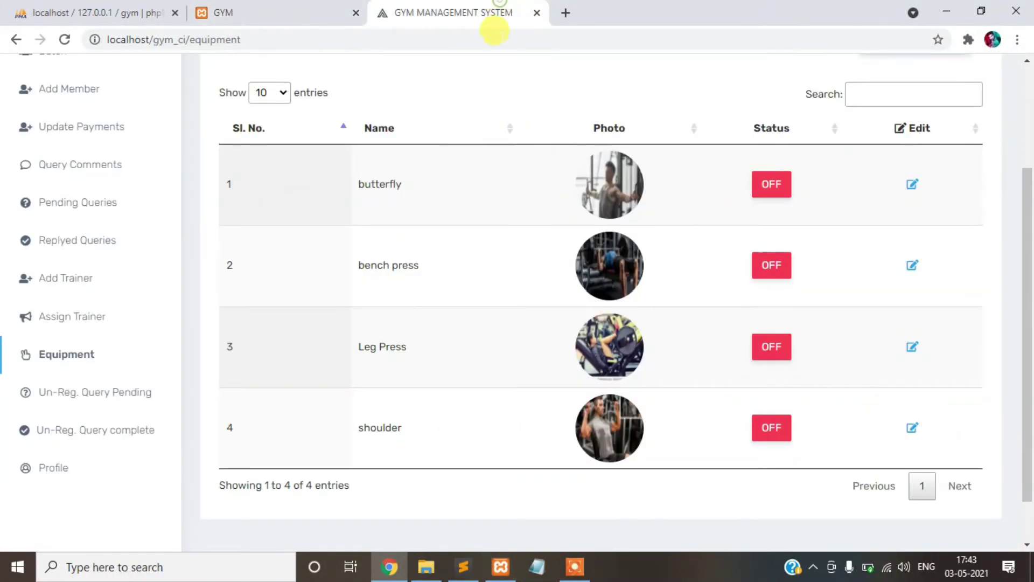
pyautogui.scroll(3, 753, 159)
# - Add equipment 'dumbells' using the Dumbbells image file and save it
pyautogui.click(879, 191)
pyautogui.click(555, 259)
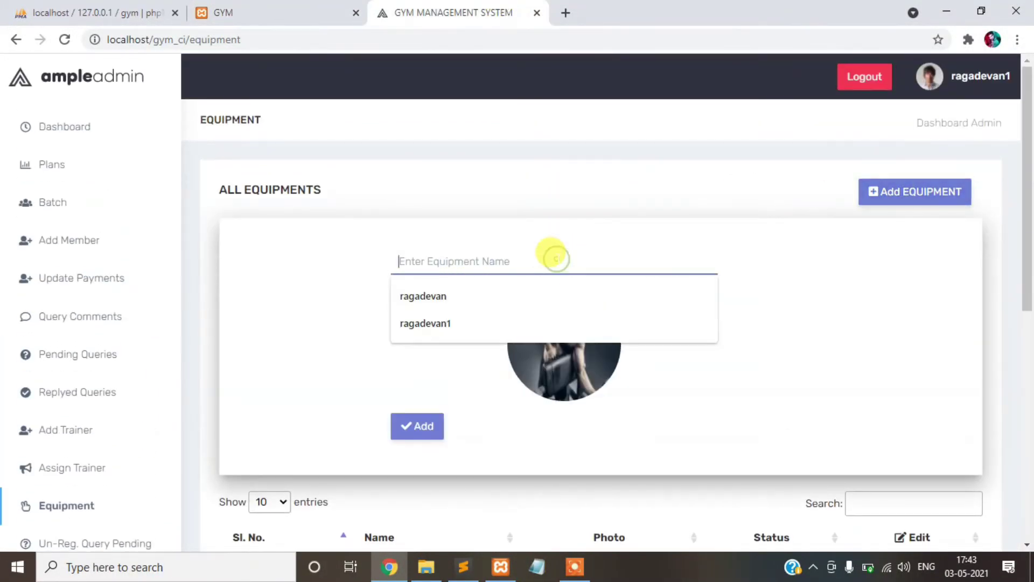
pyautogui.write('dumbells')
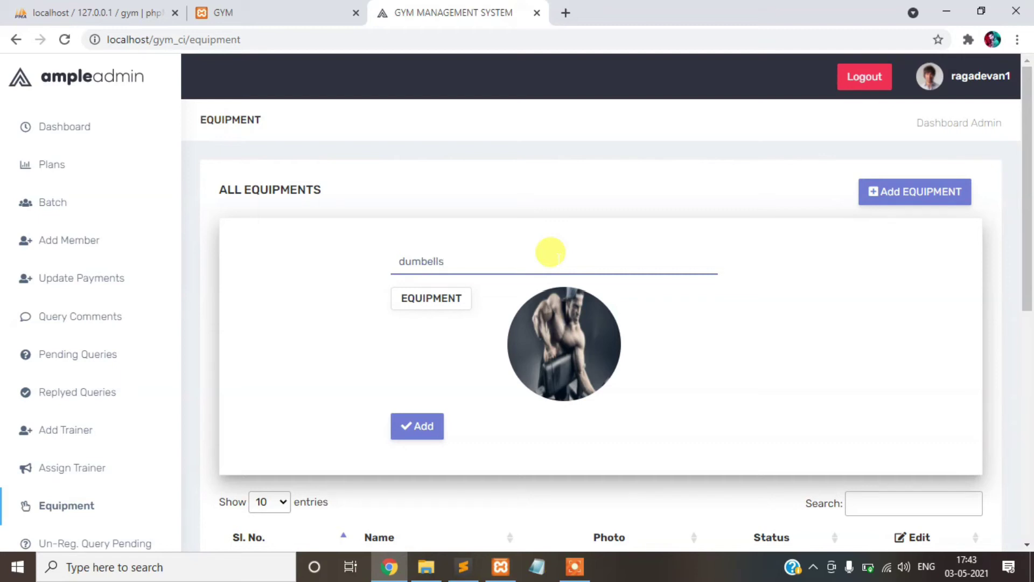
pyautogui.click(437, 302)
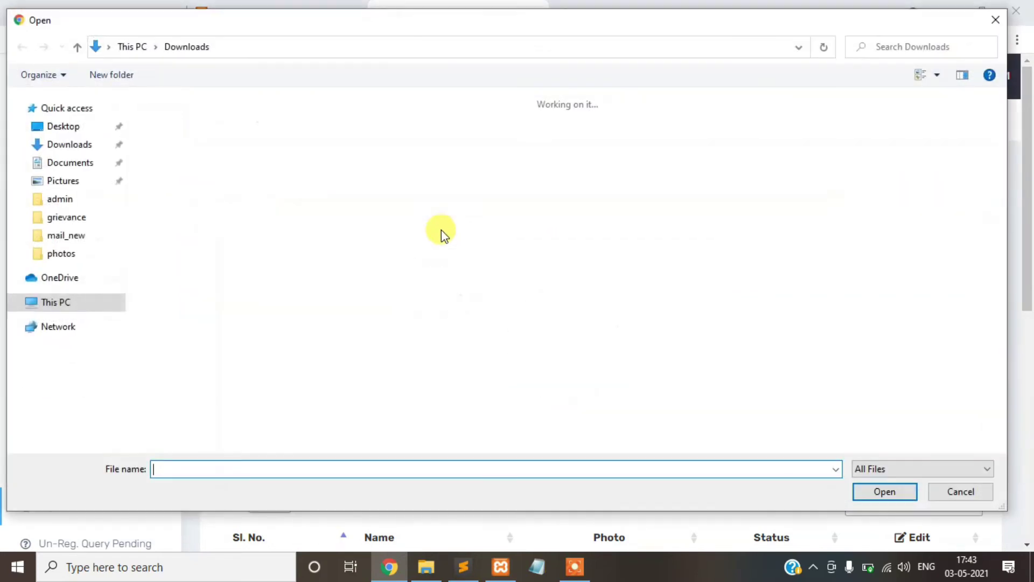
pyautogui.click(366, 174)
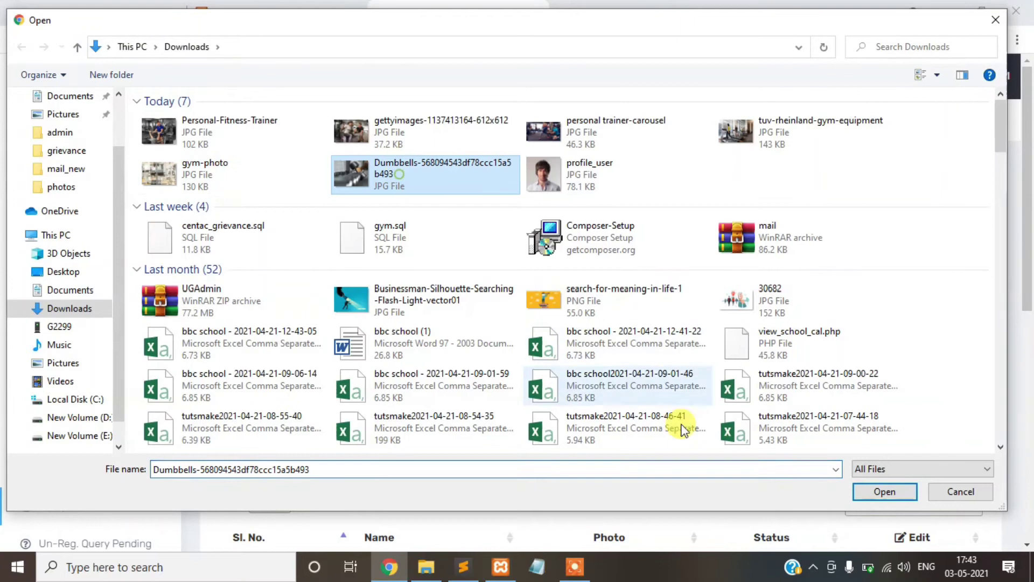
pyautogui.click(889, 492)
pyautogui.scroll(-3, 691, 345)
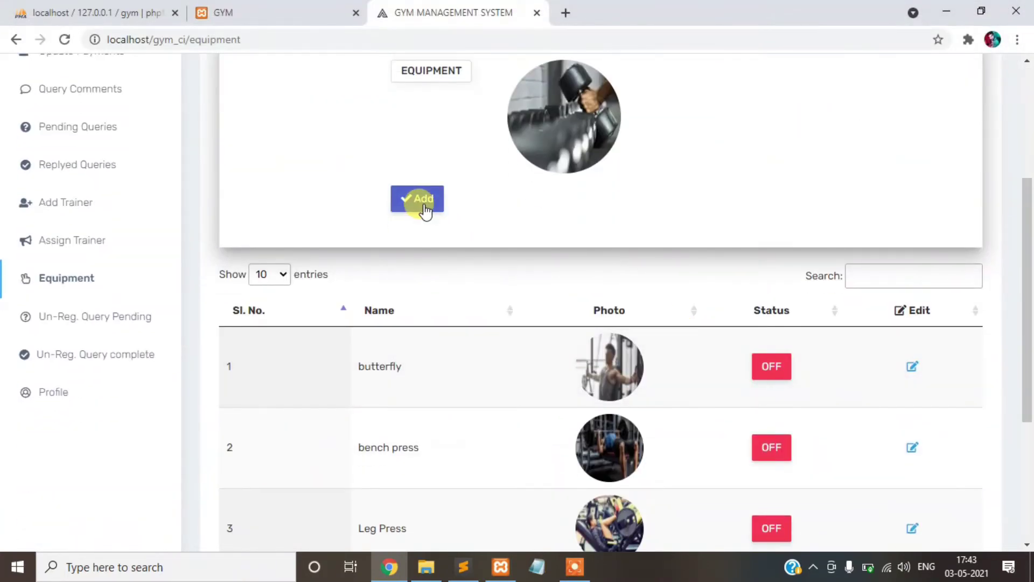
pyautogui.click(422, 209)
# - Reload the public GYM site and scroll down to its Our Members section
pyautogui.scroll(5, 598, 313)
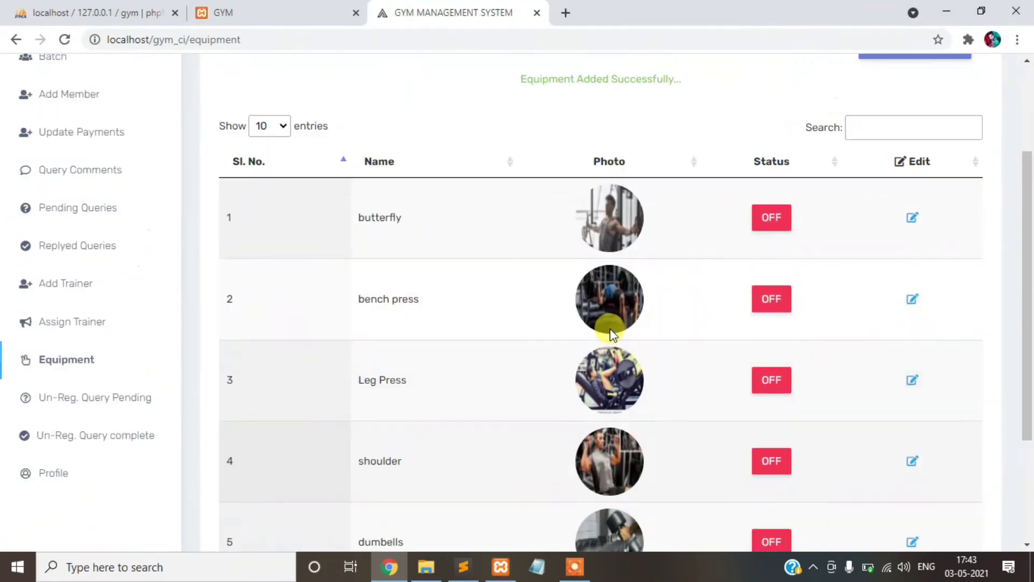
pyautogui.click(232, 13)
pyautogui.click(62, 40)
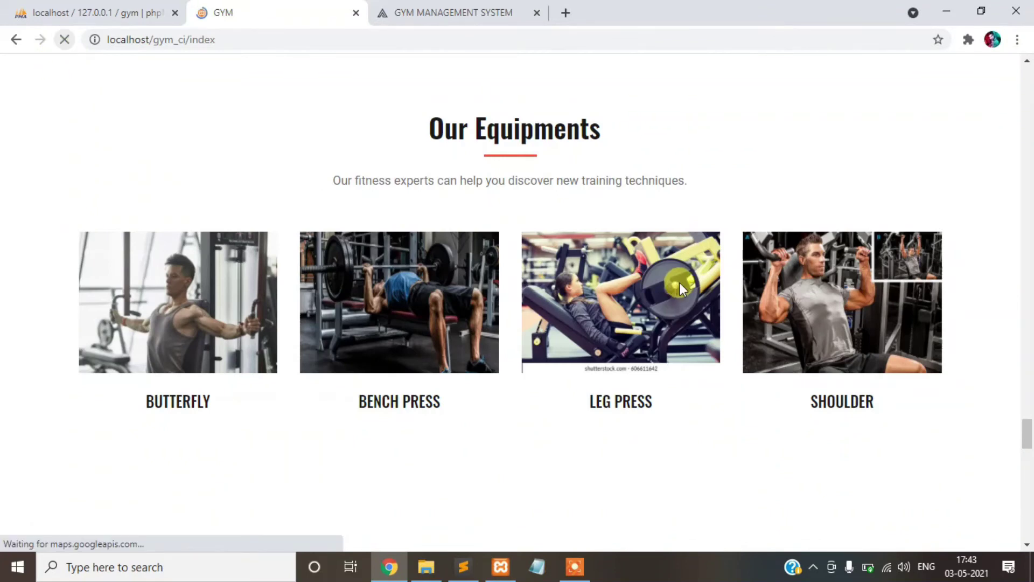
pyautogui.scroll(-3, 671, 288)
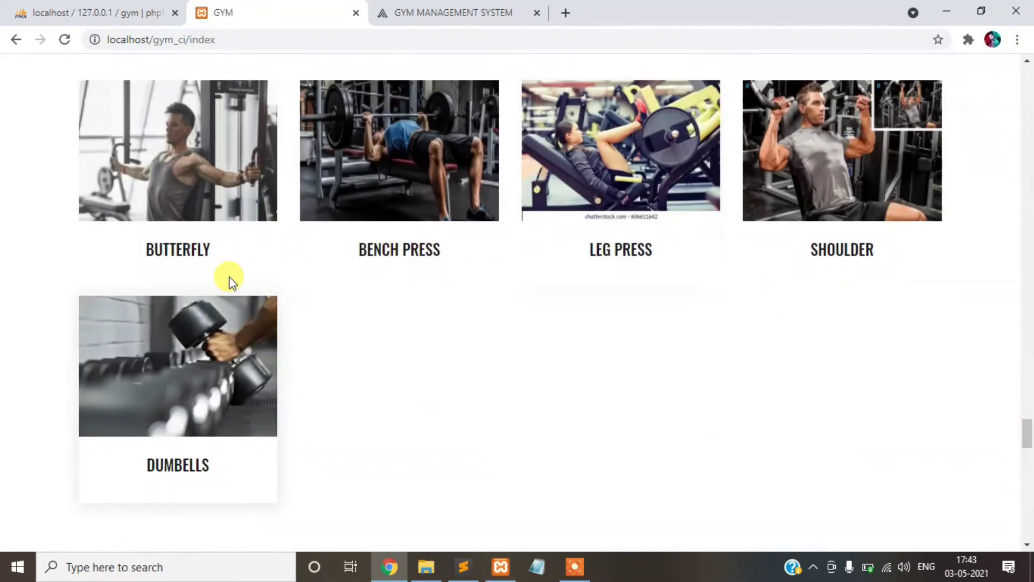
pyautogui.scroll(-9, 478, 356)
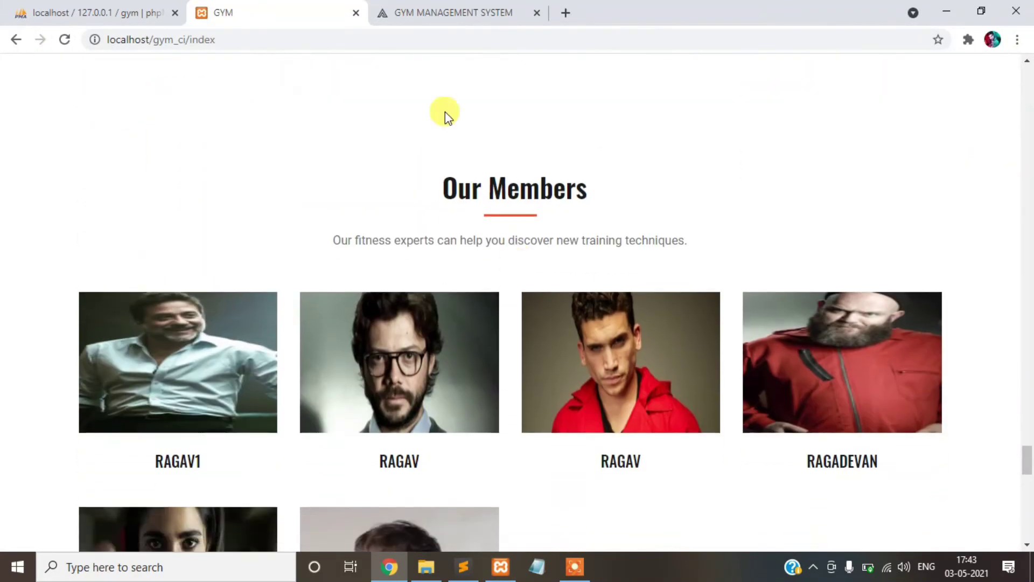
# - Compare the admin member list with the members shown on the public site
pyautogui.click(442, 13)
pyautogui.scroll(3, 224, 354)
pyautogui.click(82, 240)
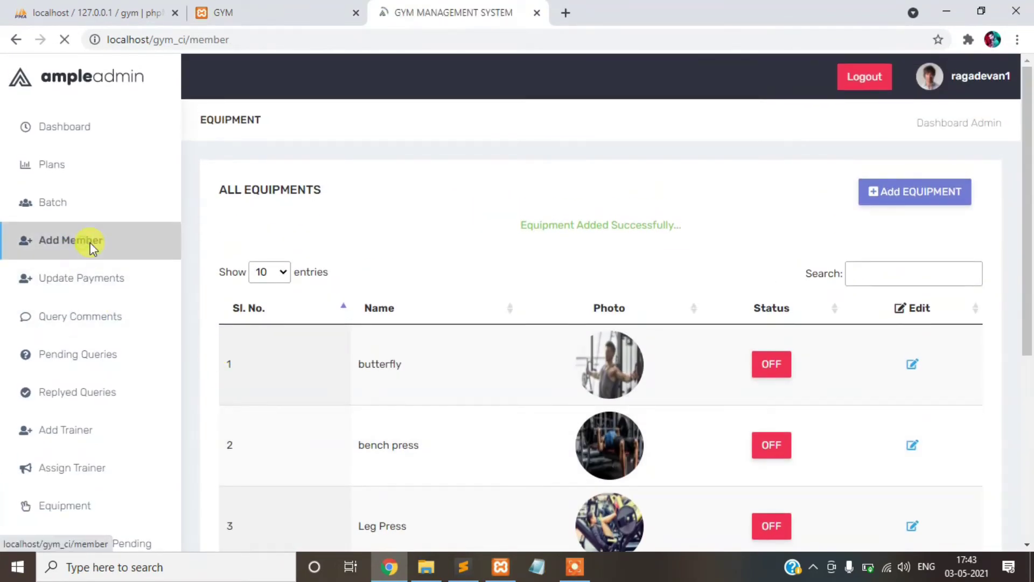
pyautogui.scroll(-7, 339, 293)
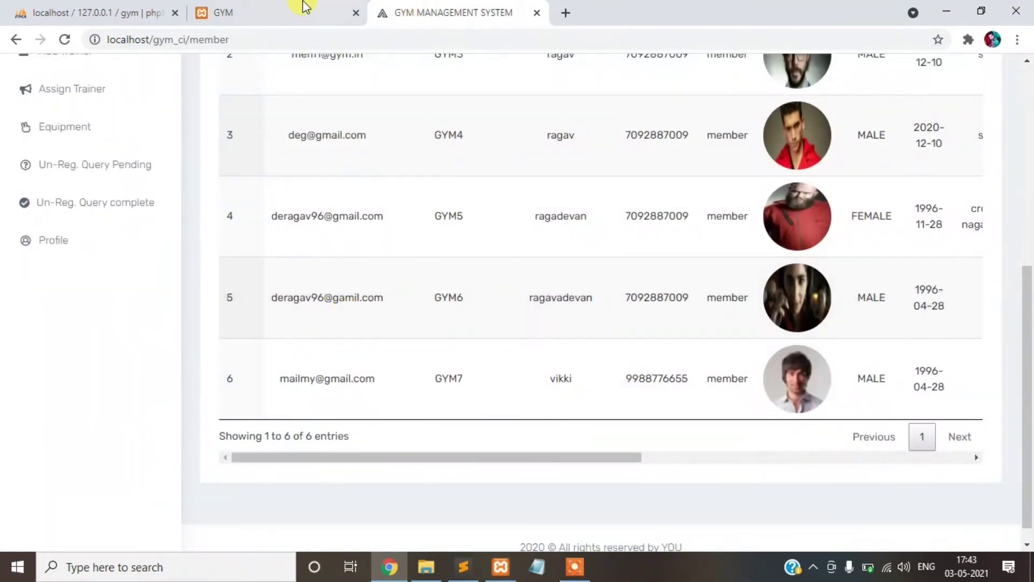
pyautogui.click(304, 6)
pyautogui.scroll(-5, 510, 223)
pyautogui.scroll(3, 481, 224)
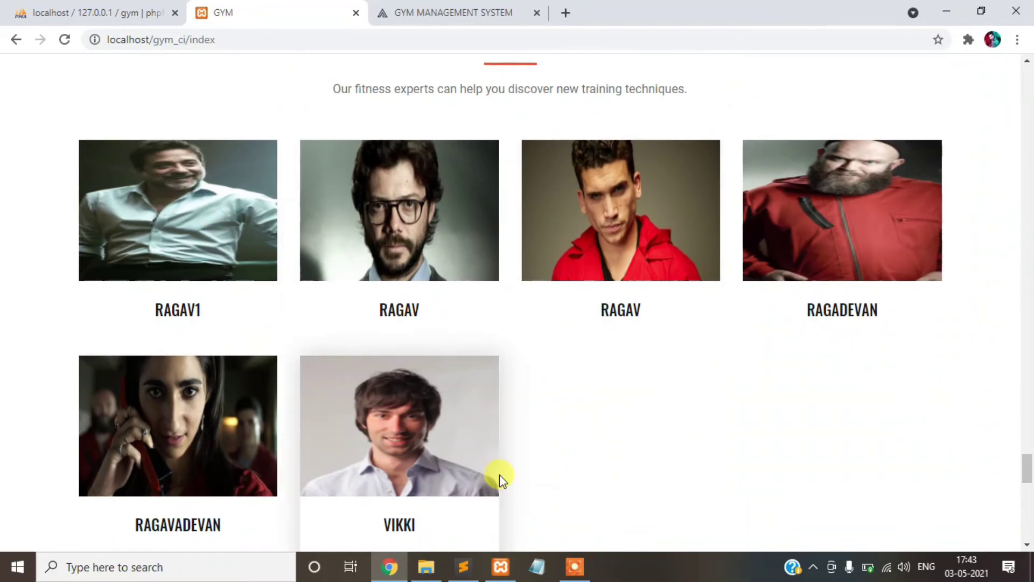
pyautogui.scroll(-3, 454, 395)
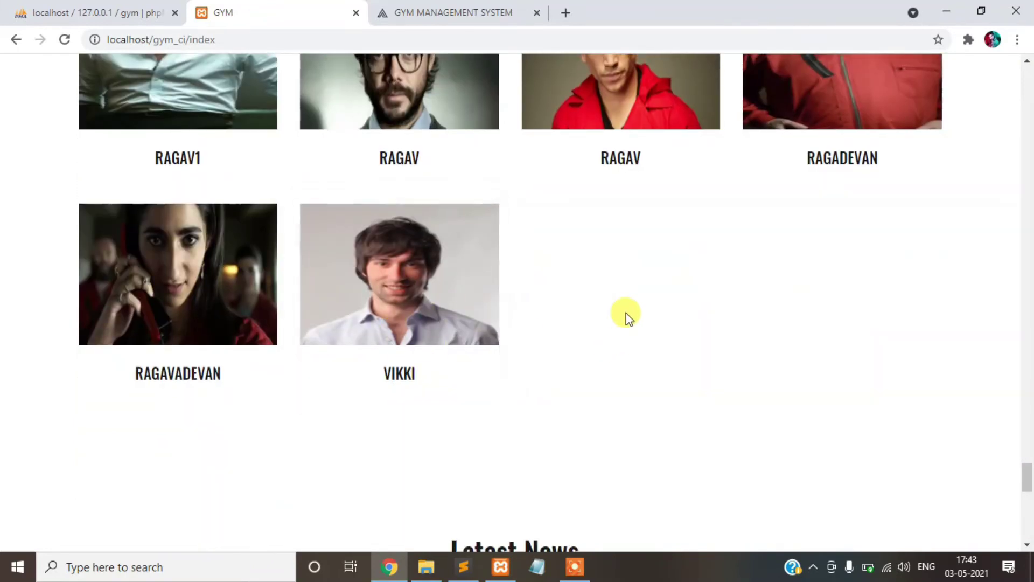
pyautogui.scroll(-1, 625, 320)
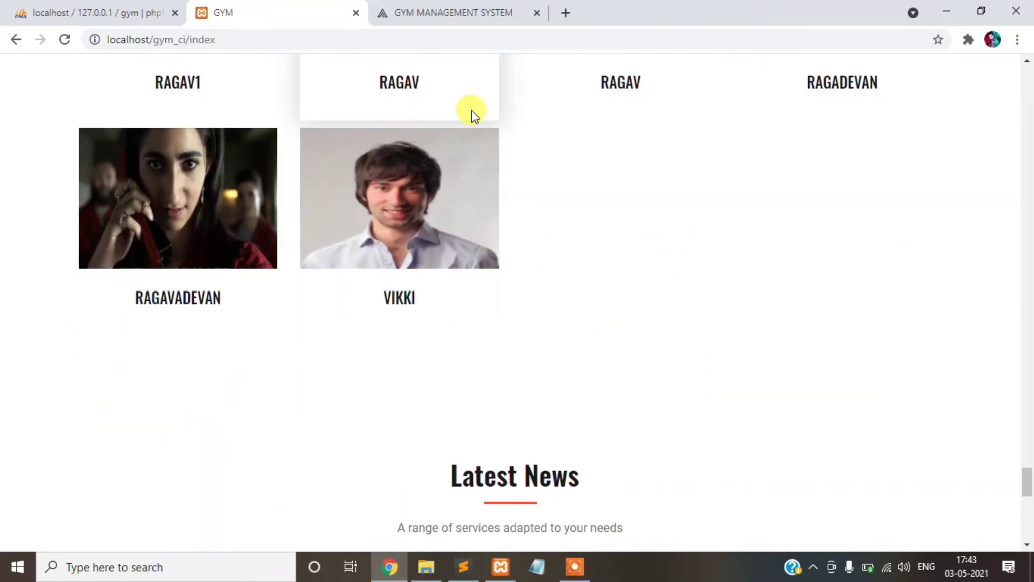
# - Show the admin equipment list of five items, all status OFF, ending with dumbells
pyautogui.click(470, 16)
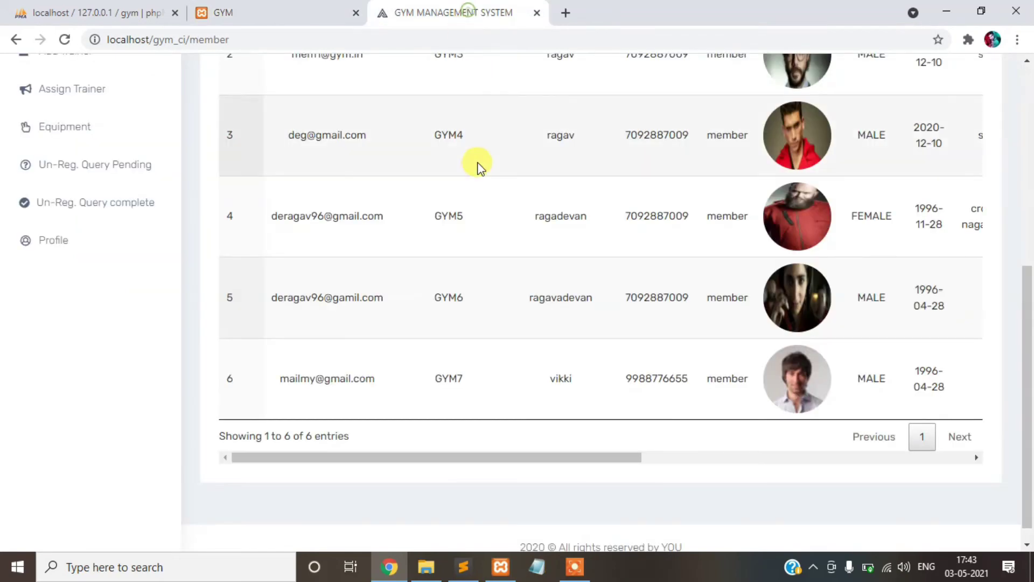
pyautogui.scroll(2, 63, 231)
pyautogui.scroll(-1, 78, 276)
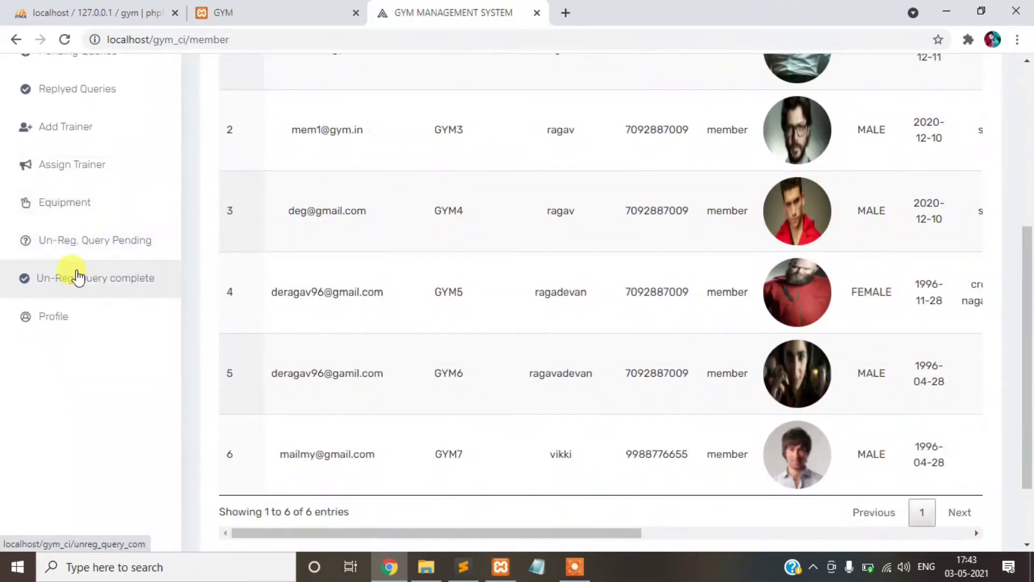
pyautogui.click(76, 204)
pyautogui.scroll(-5, 107, 339)
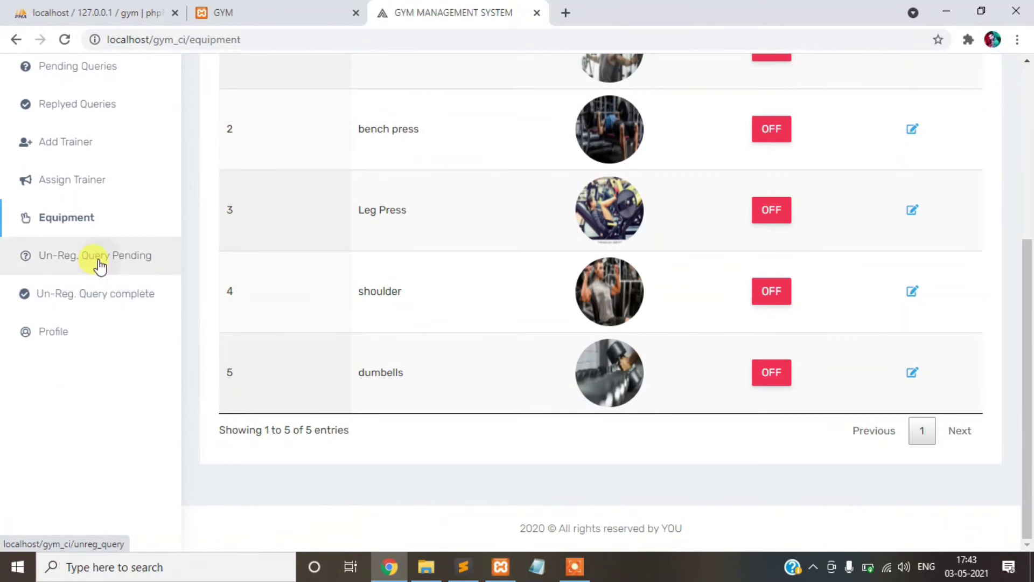
# - List pending unregistered queries and check the public contact form's Name, Email and Message fields
pyautogui.click(127, 246)
pyautogui.click(261, 10)
pyautogui.scroll(-12, 367, 272)
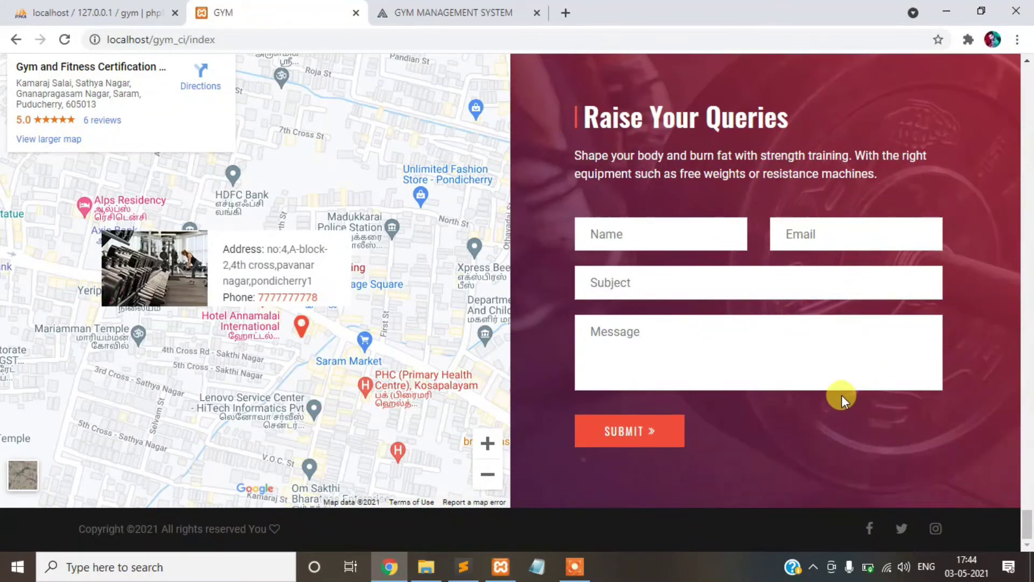
pyautogui.click(647, 233)
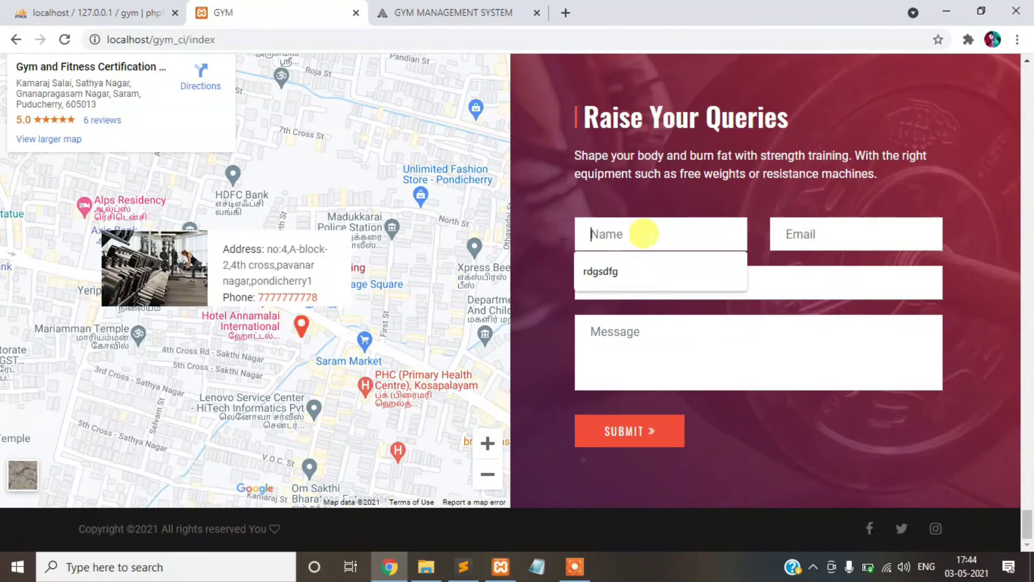
pyautogui.click(799, 233)
pyautogui.click(680, 335)
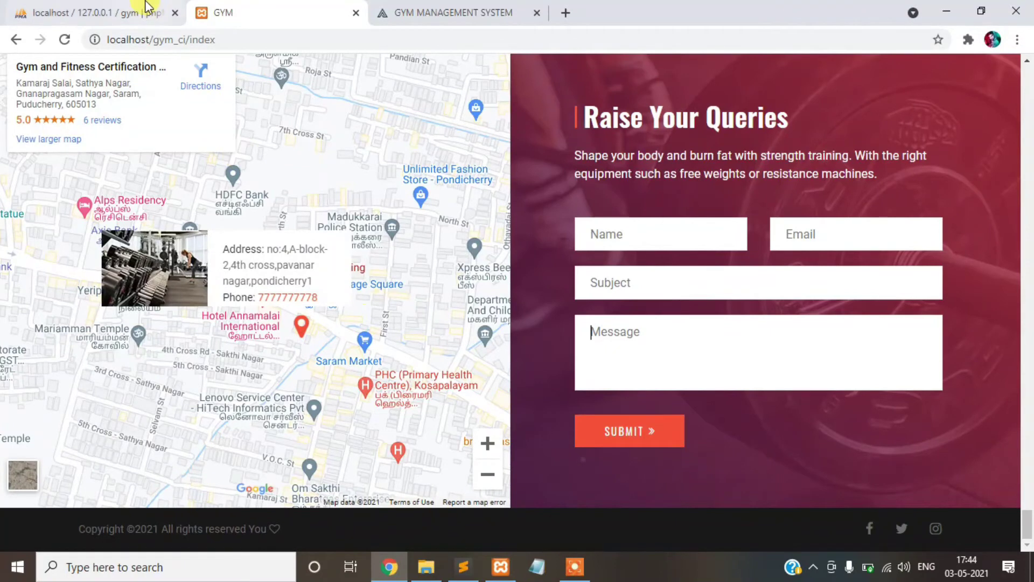
# - Inspect the reply ticket for query 1, then list the two completed REPLYED queries
pyautogui.click(415, 6)
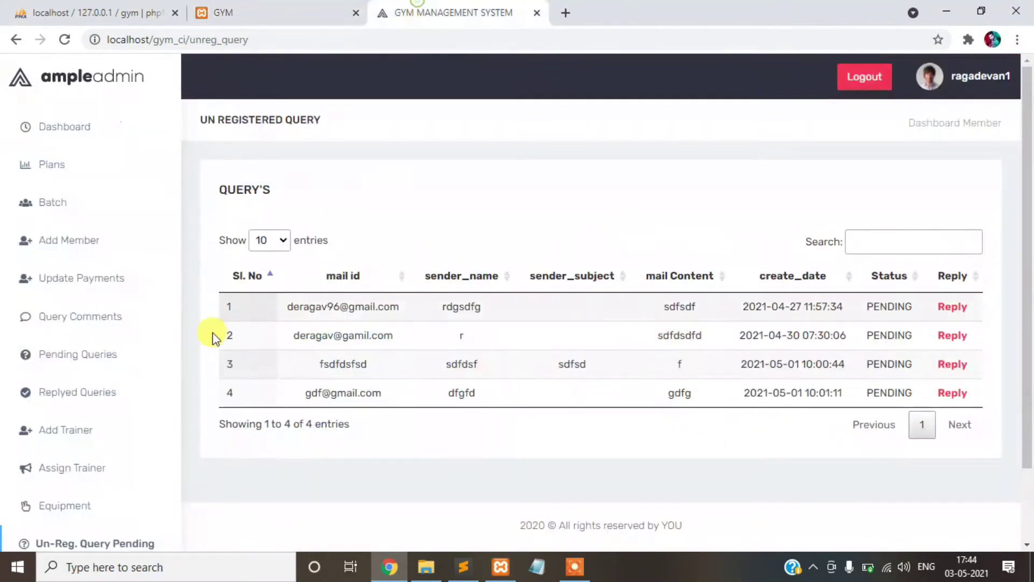
pyautogui.click(969, 312)
pyautogui.scroll(-3, 498, 349)
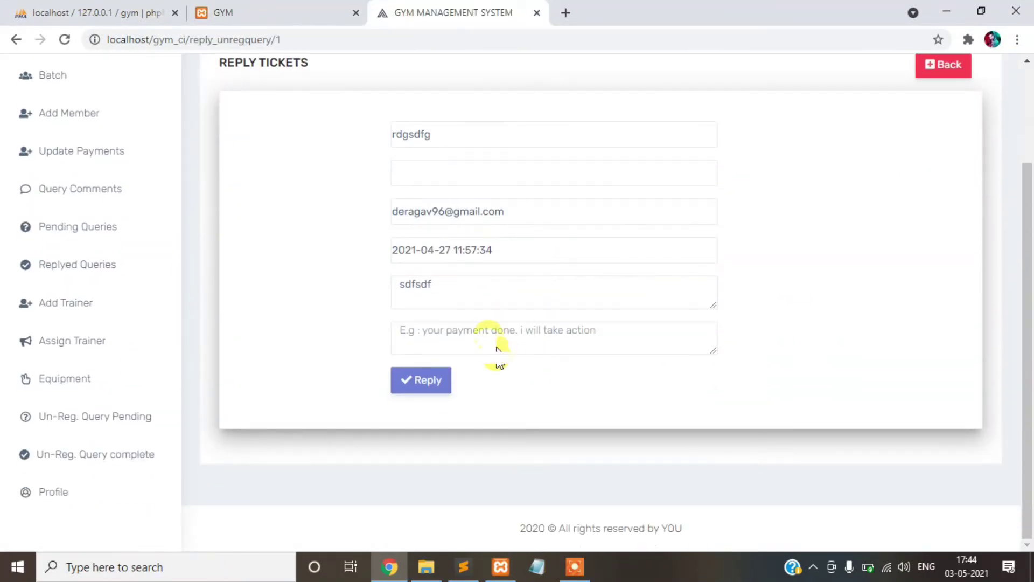
pyautogui.click(487, 328)
pyautogui.moveTo(516, 212); pyautogui.dragTo(368, 229)
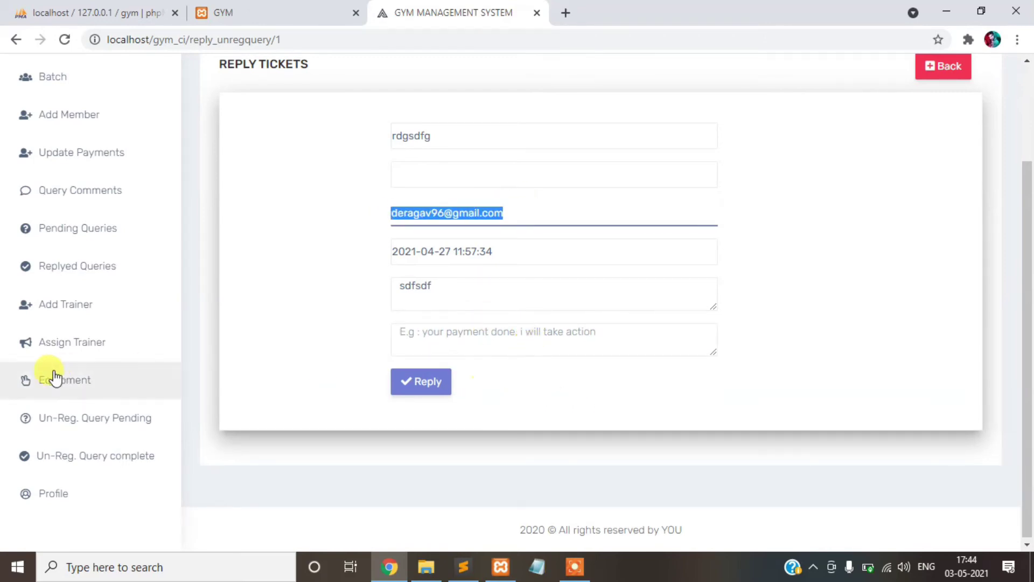
pyautogui.click(81, 457)
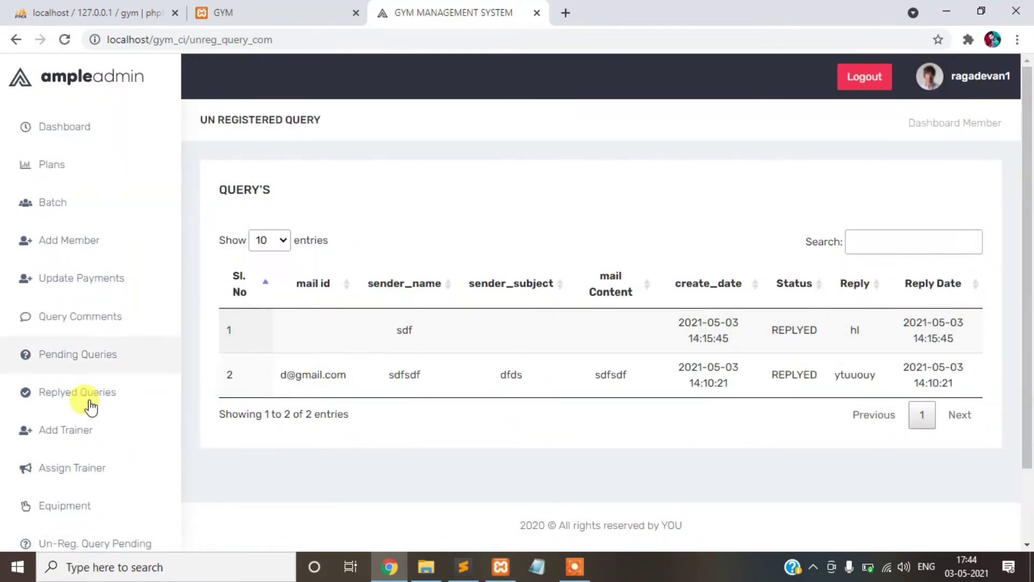
# - Review the admin Profile's address, landmark and Google Maps URL fields
pyautogui.scroll(-2, 134, 402)
pyautogui.click(75, 541)
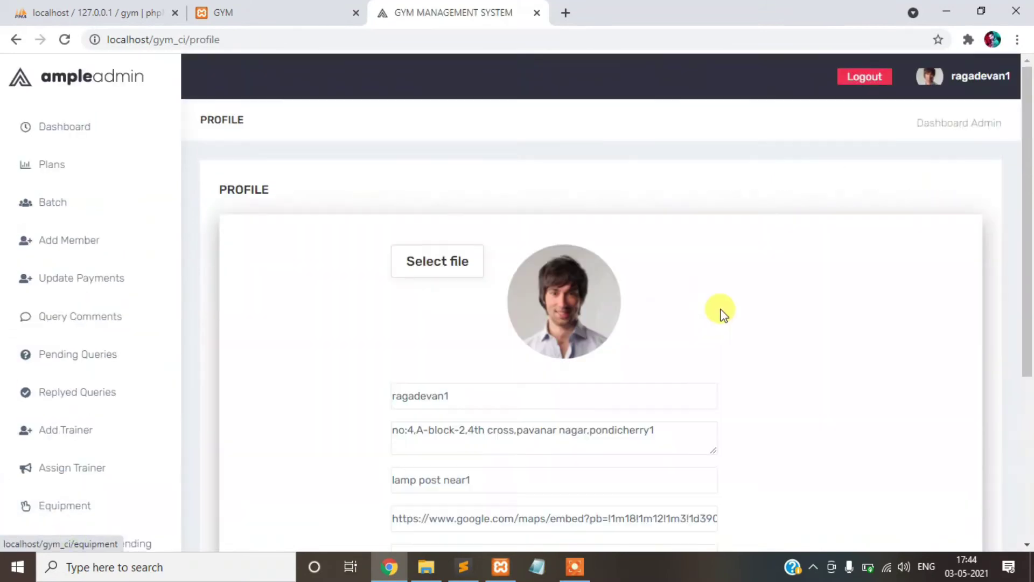
pyautogui.scroll(-5, 733, 296)
pyautogui.scroll(4, 732, 296)
pyautogui.scroll(-5, 731, 293)
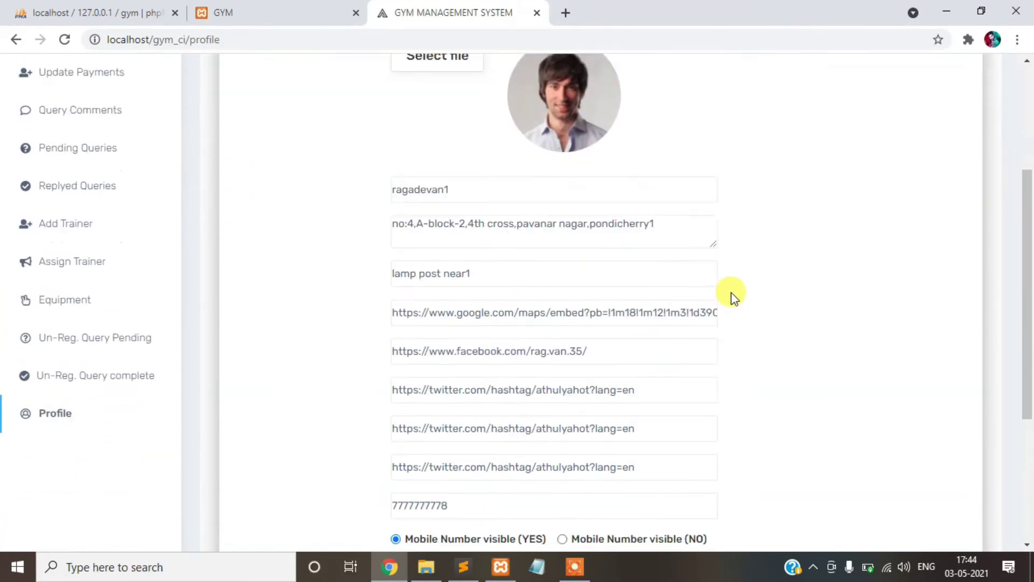
pyautogui.scroll(3, 731, 292)
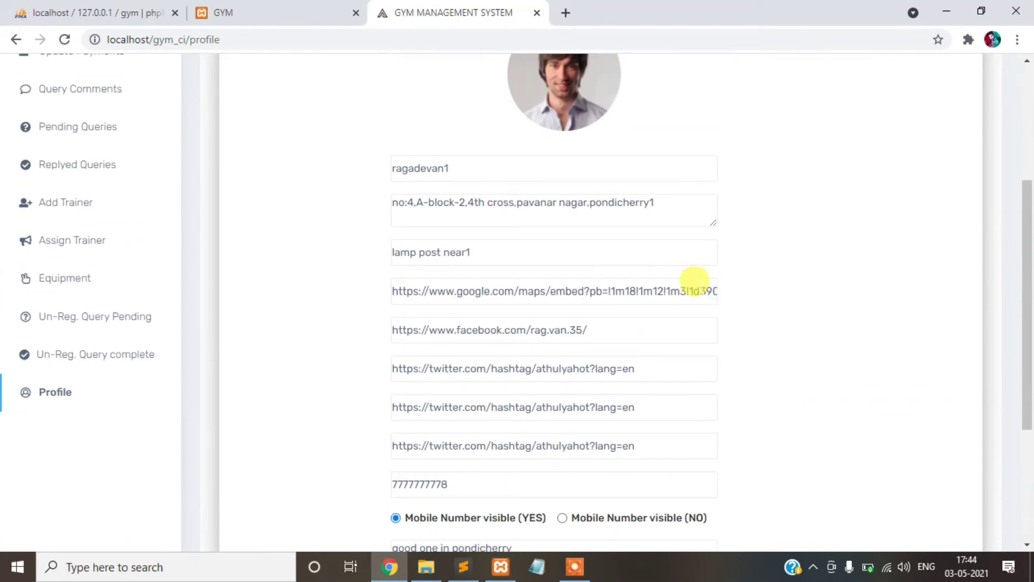
pyautogui.click(684, 200)
pyautogui.click(604, 242)
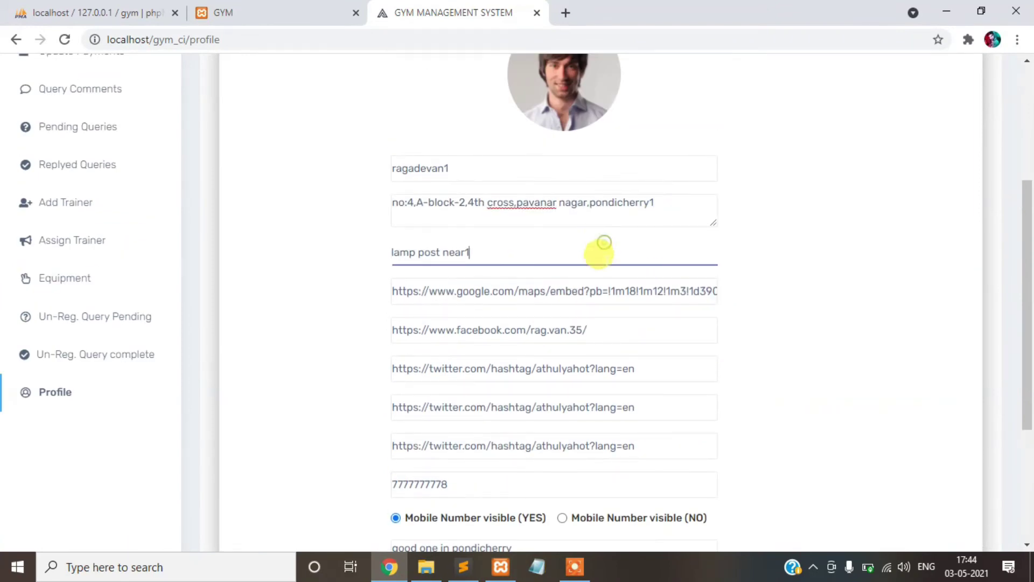
pyautogui.click(609, 291)
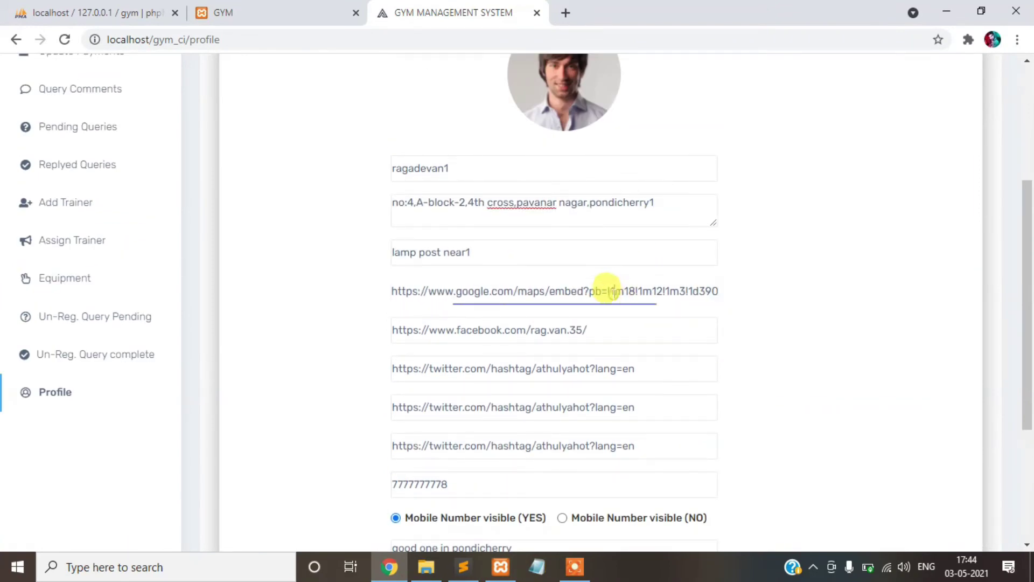
# - Compare those profile details with the public homepage's map section
pyautogui.click(276, 7)
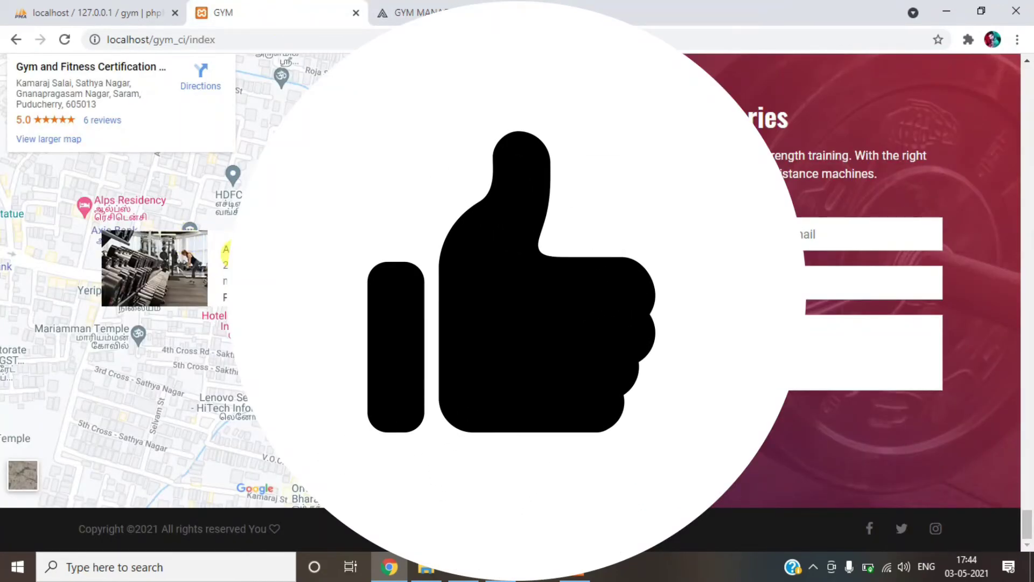
pyautogui.click(449, 7)
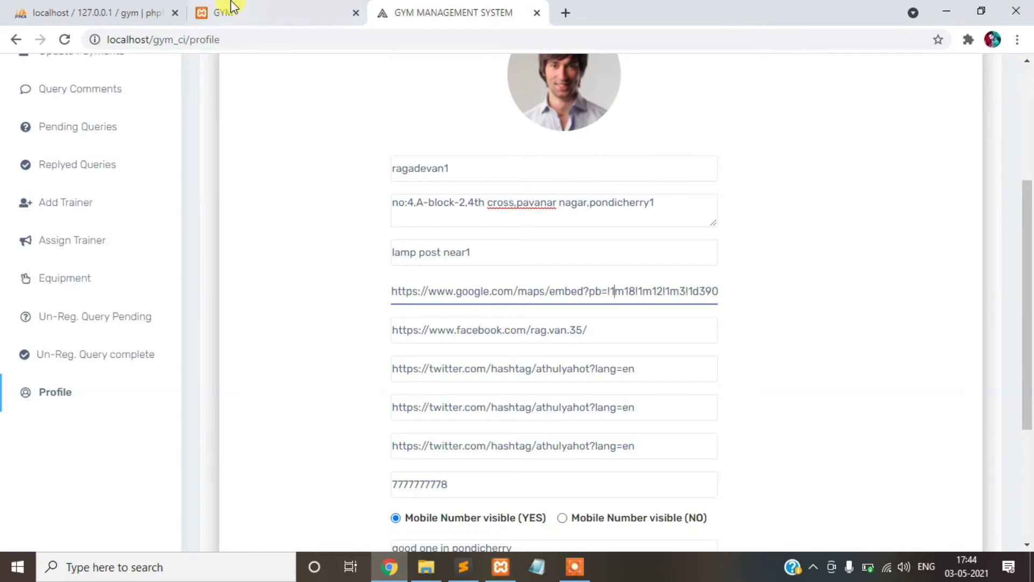
pyautogui.click(232, 7)
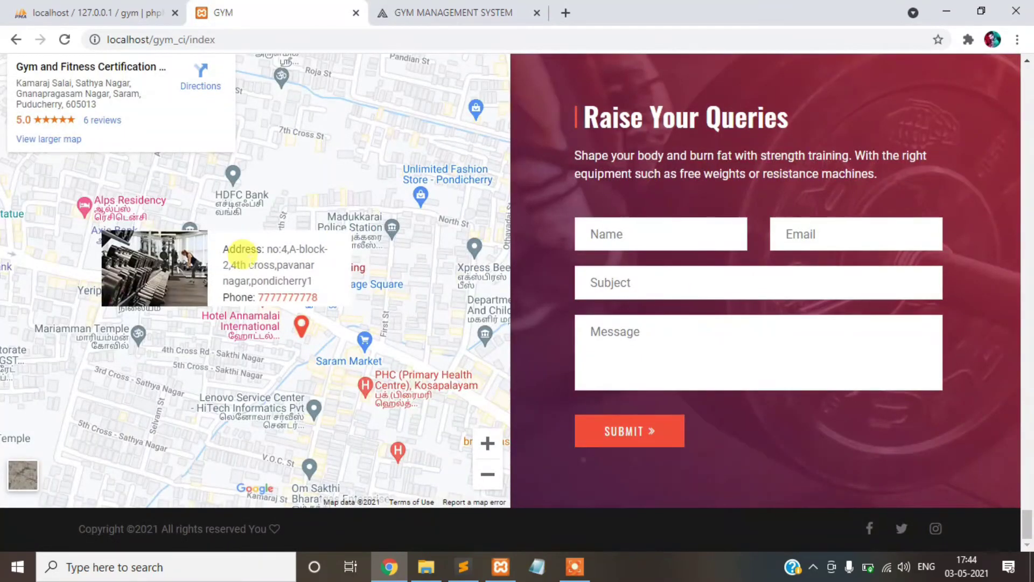
# - Search 'google map' in a new tab and look up France in Google Maps
pyautogui.click(563, 12)
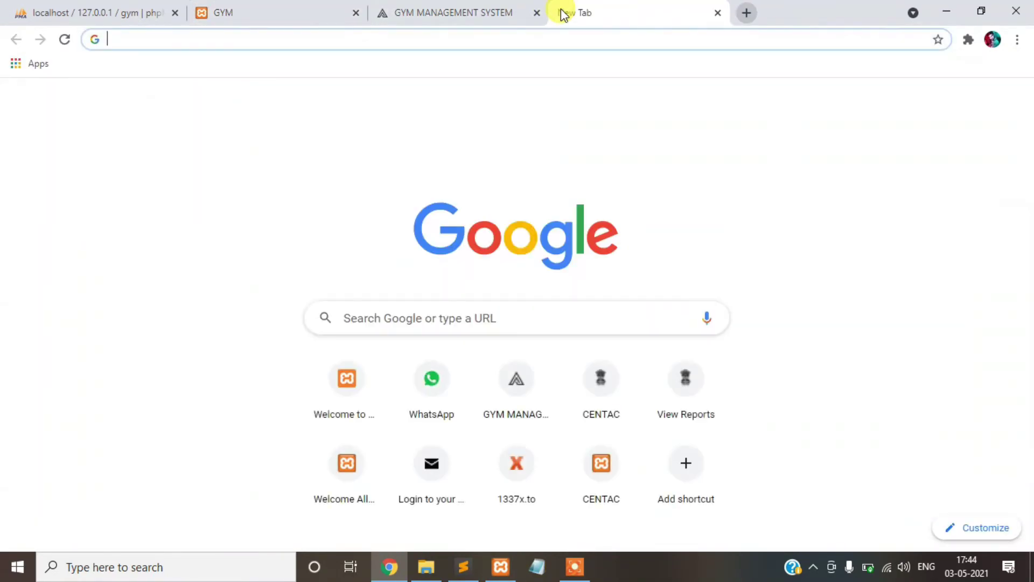
pyautogui.write('google map')
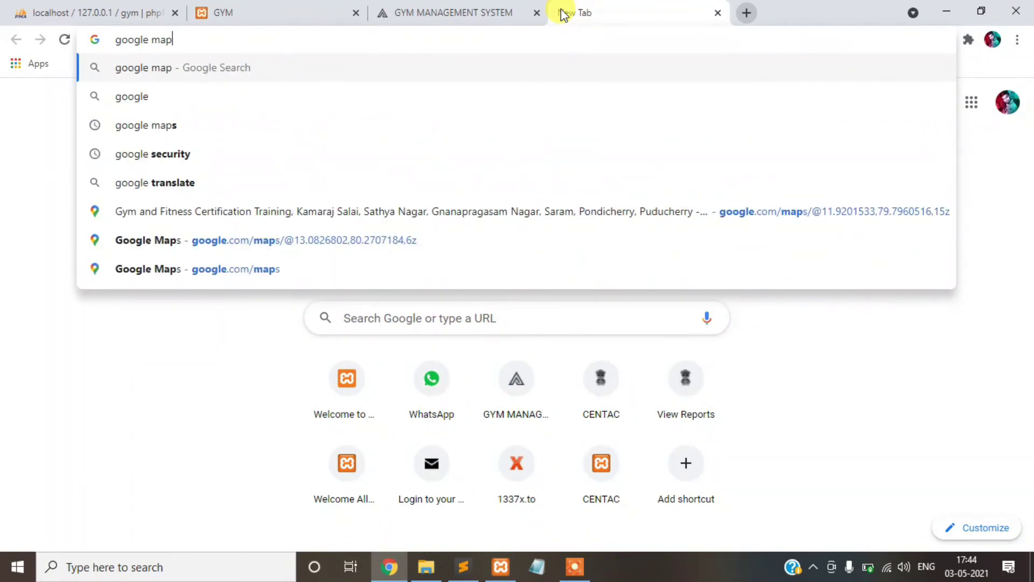
pyautogui.press('Return')
pyautogui.click(204, 220)
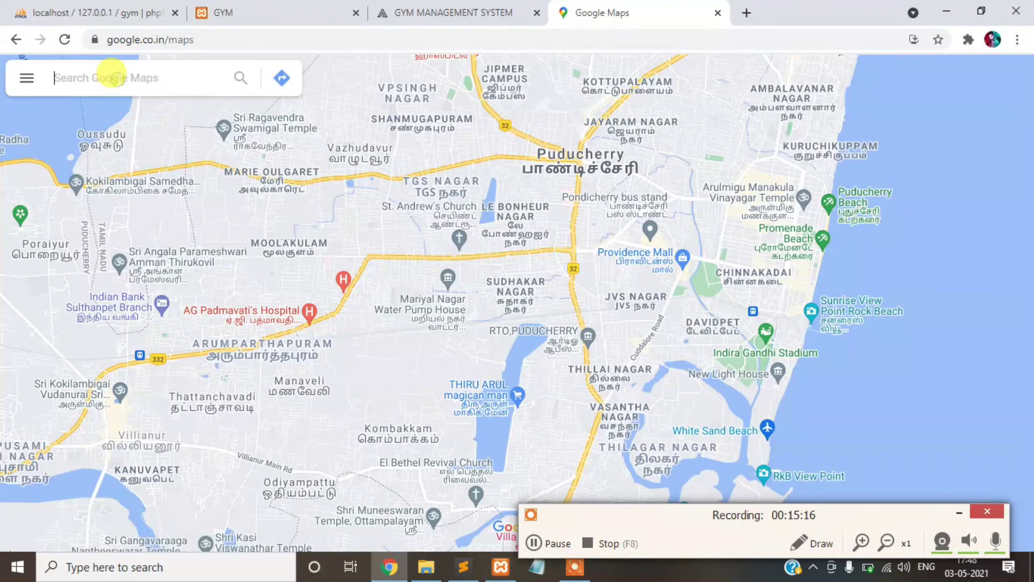
pyautogui.click(110, 76)
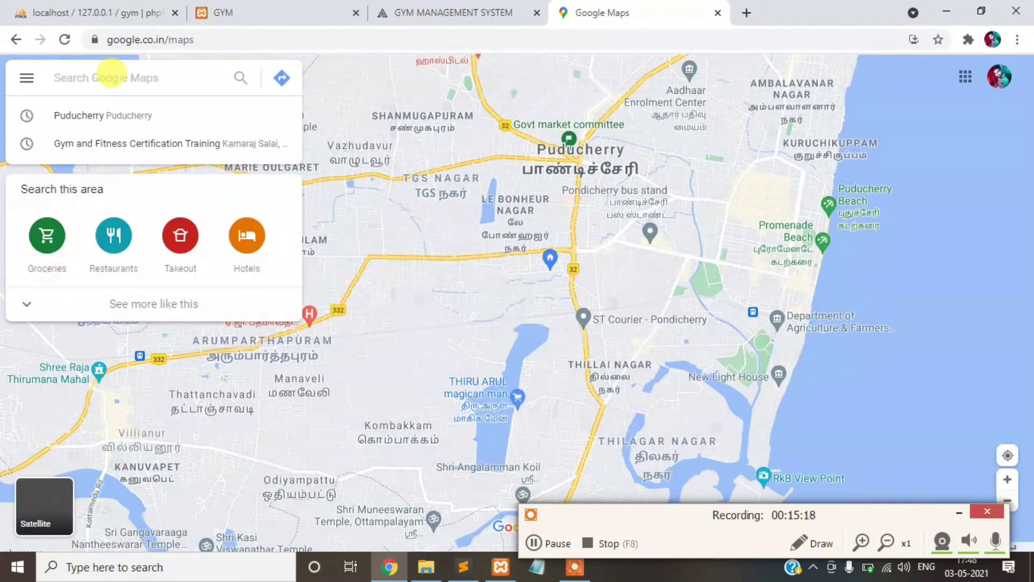
pyautogui.write('po')
pyautogui.press('BackSpace')
pyautogui.press('BackSpace')
pyautogui.write('f')
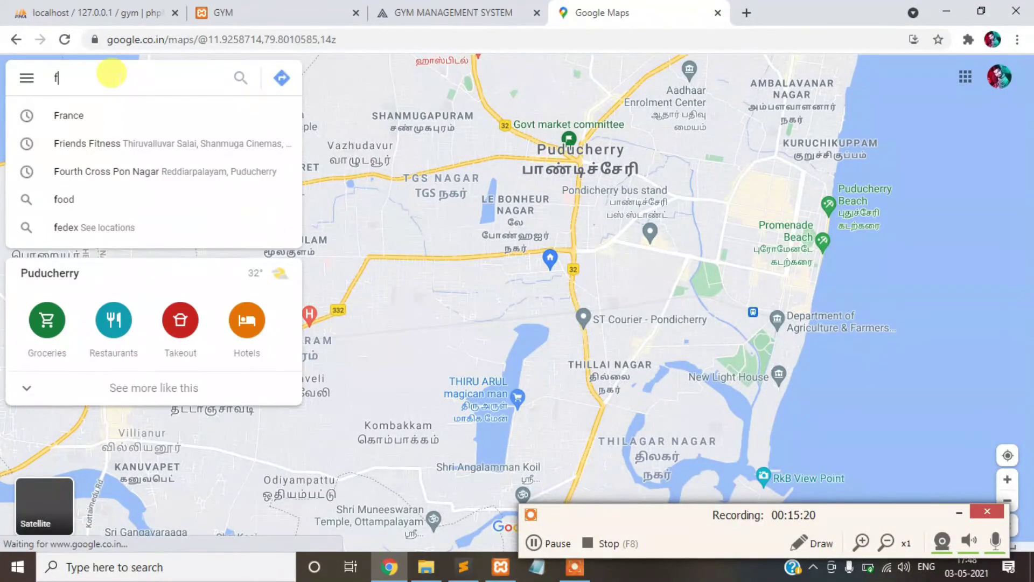
pyautogui.press('Down')
pyautogui.press('Return')
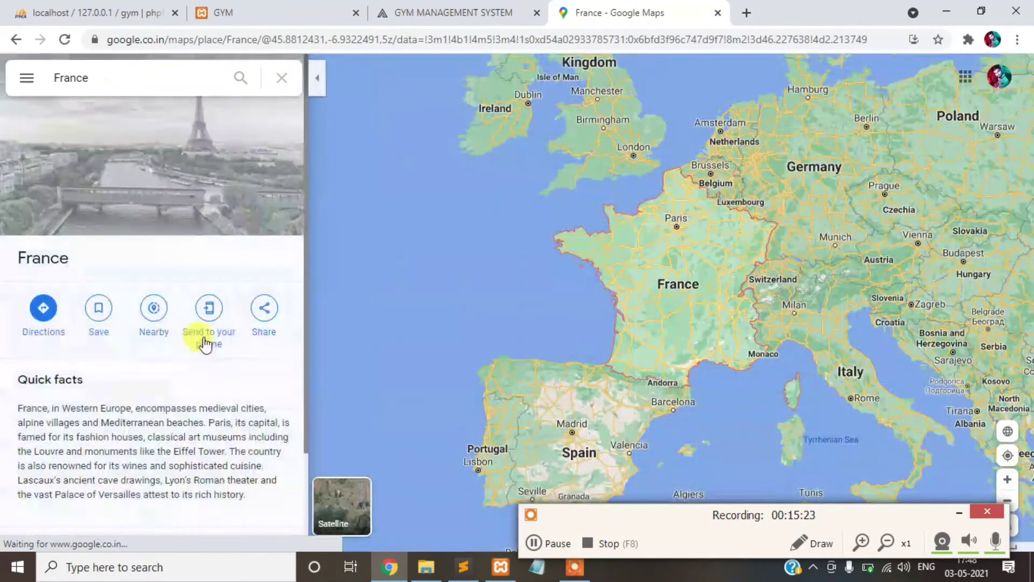
# - Copy the France map's iframe HTML from Share or embed map's Embed a map option
pyautogui.click(27, 78)
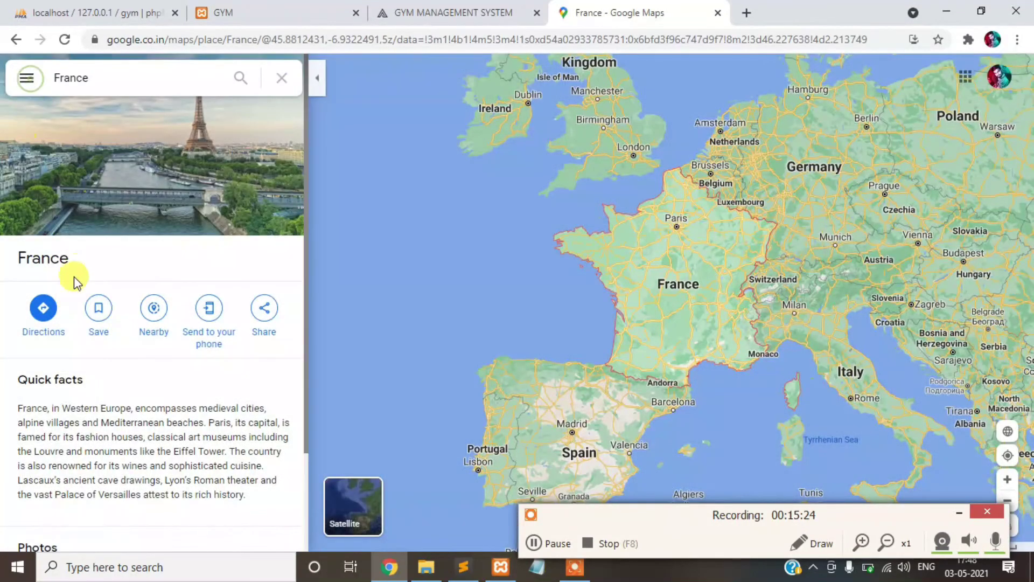
pyautogui.click(111, 440)
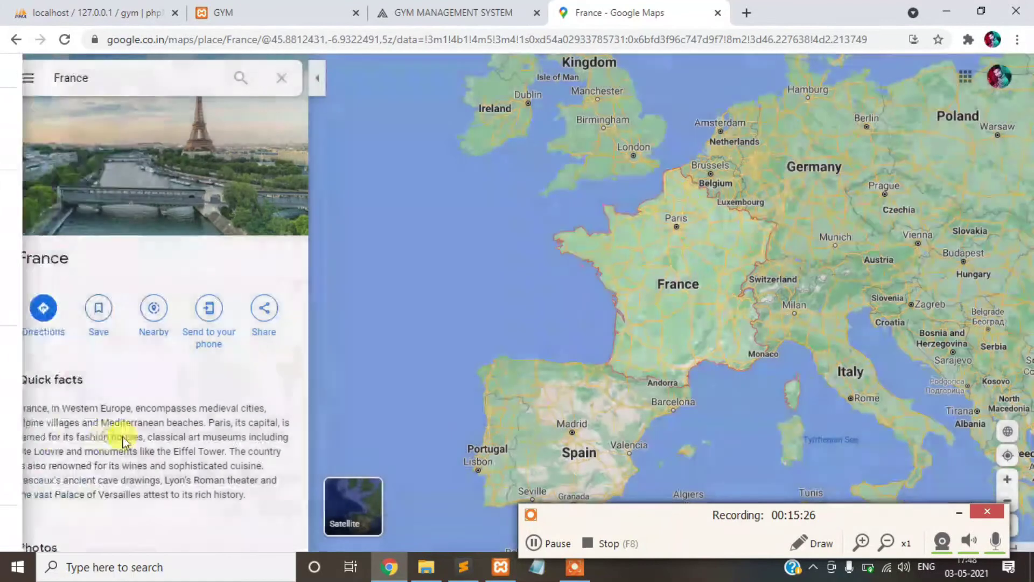
pyautogui.click(481, 214)
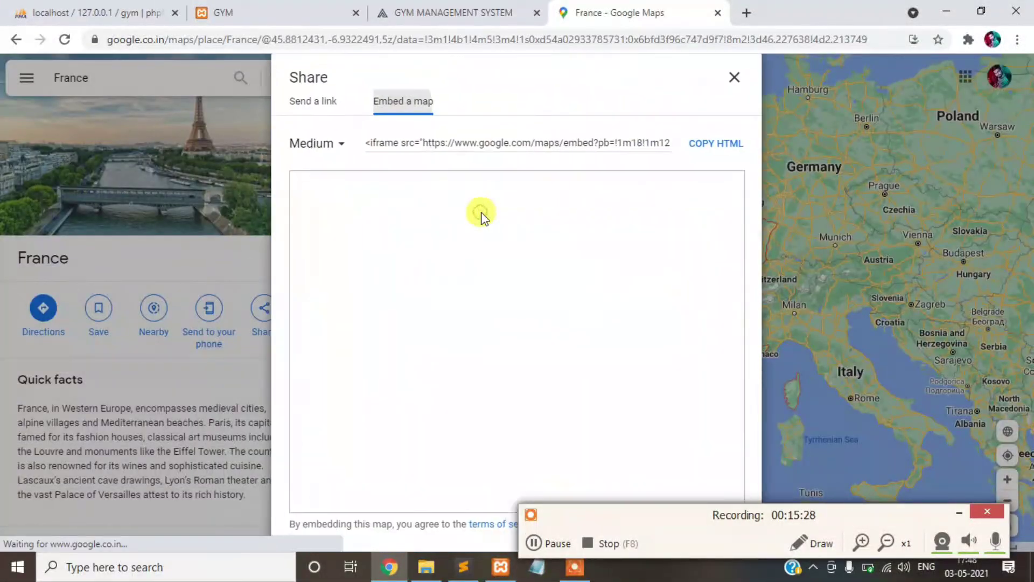
pyautogui.click(457, 143)
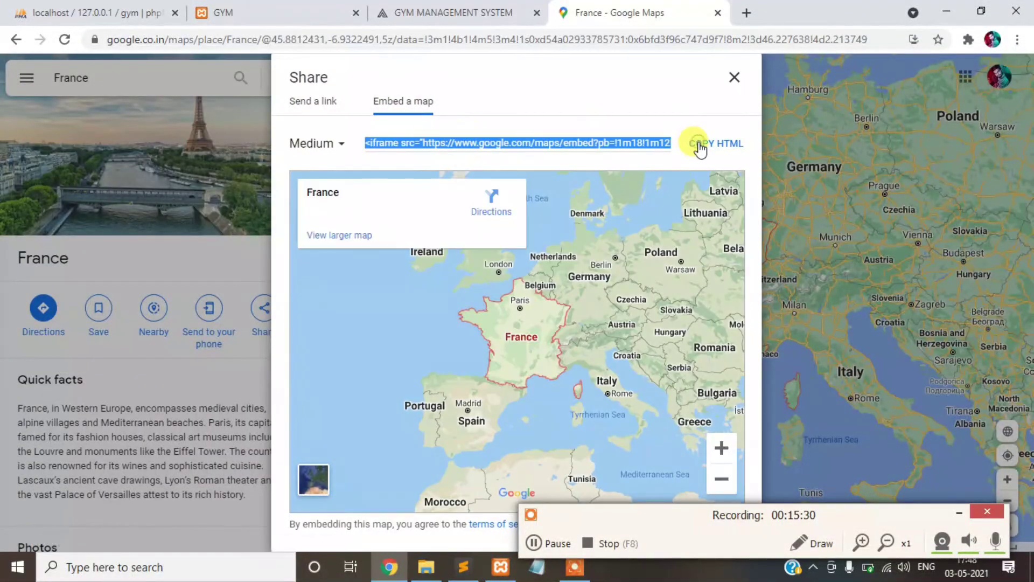
# - Paste the iframe into Sublime Text, clean it to one line, and copy the embed URL
pyautogui.click(464, 563)
pyautogui.hotkey('ctrl', 'v')
pyautogui.hotkey('ctrl', 'a')
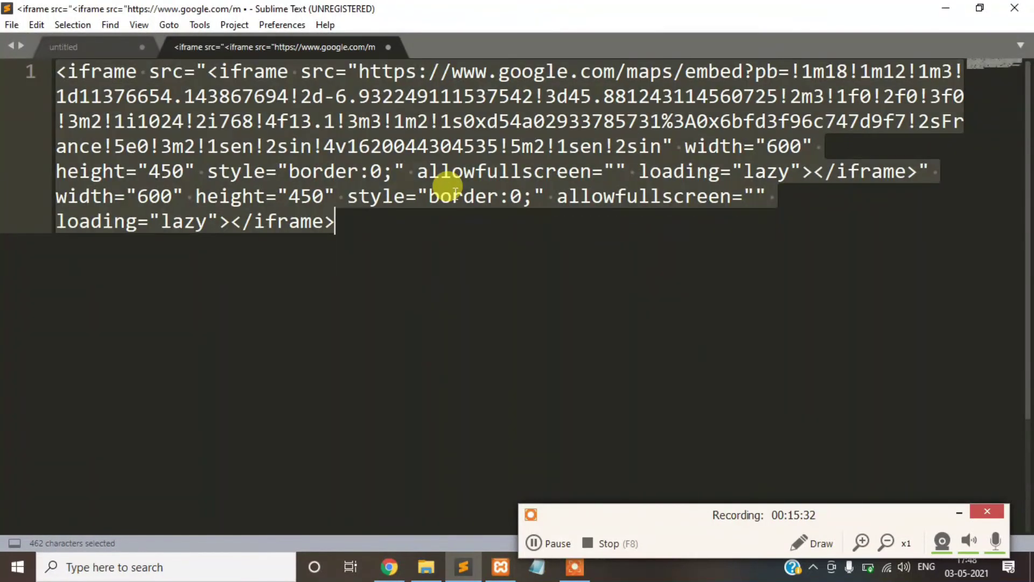
pyautogui.hotkey('ctrl', 'v')
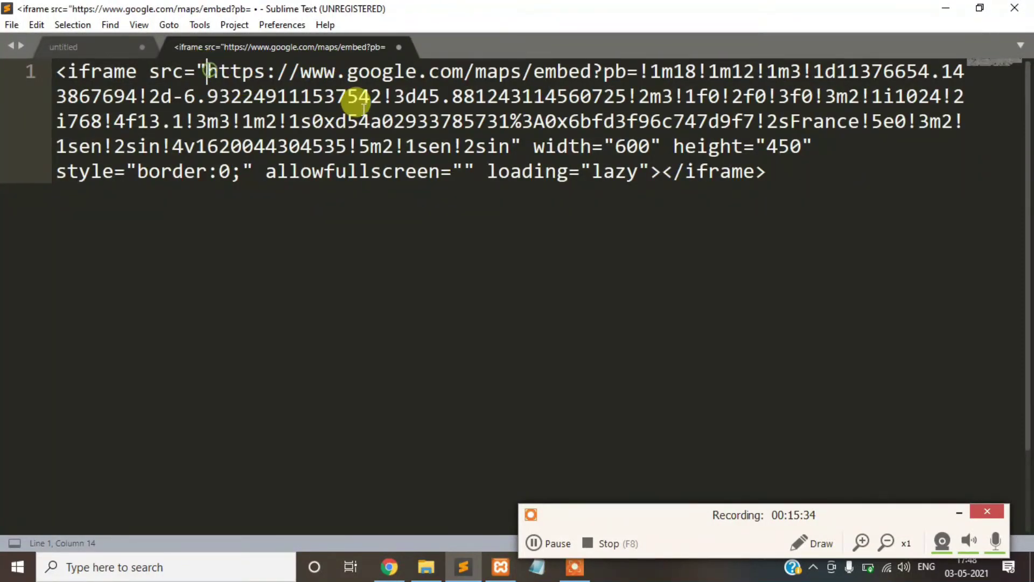
pyautogui.hotkey('ctrl', 'a')
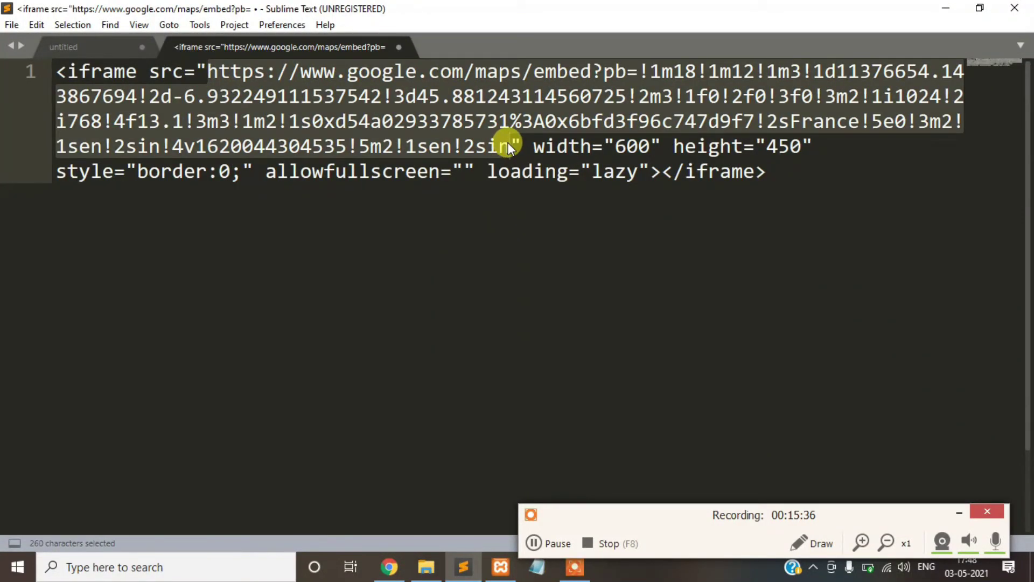
pyautogui.click(389, 567)
# - Replace the profile's Google Maps URL with the France embed URL
pyautogui.click(438, 11)
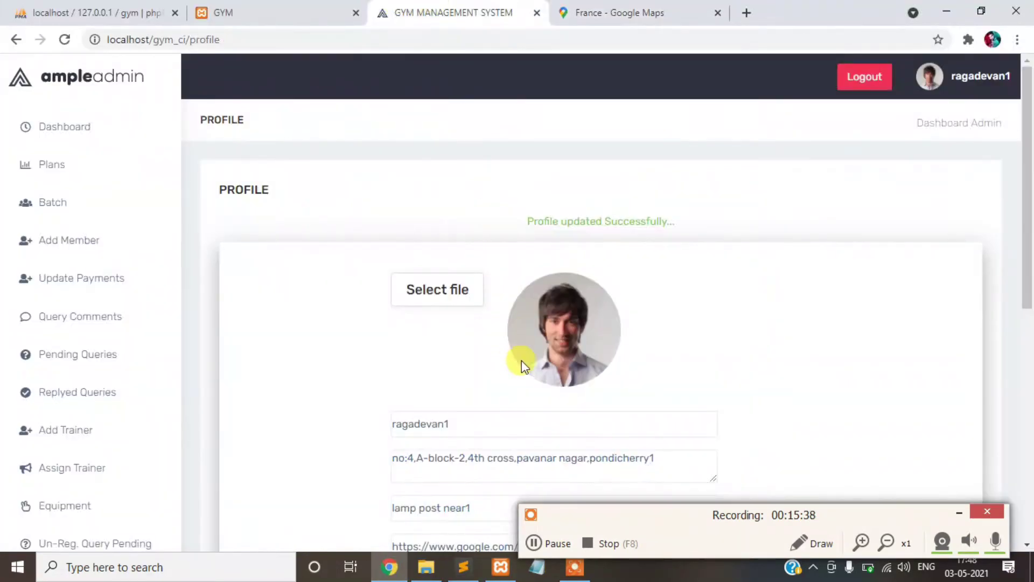
pyautogui.scroll(-5, 521, 360)
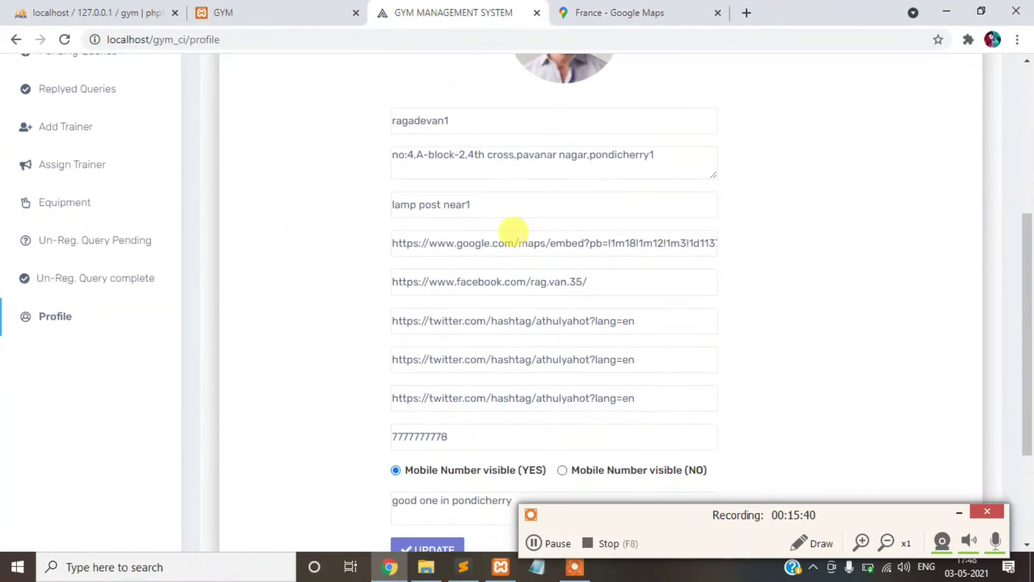
pyautogui.tripleClick(513, 242)
pyautogui.hotkey('ctrl', 'v')
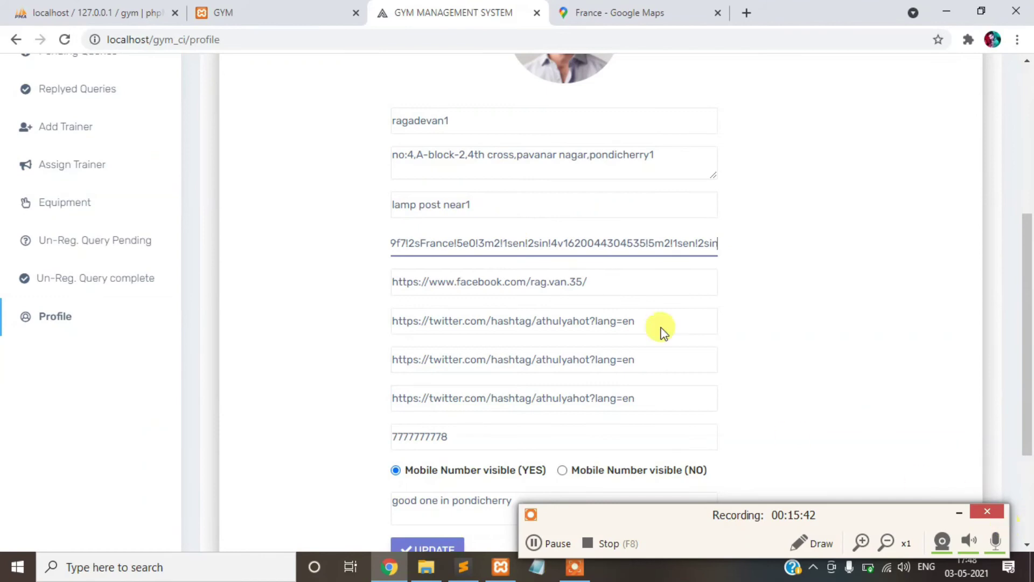
# - Change the profile address to 'france' and save with UPDATE
pyautogui.moveTo(656, 153); pyautogui.dragTo(426, 153)
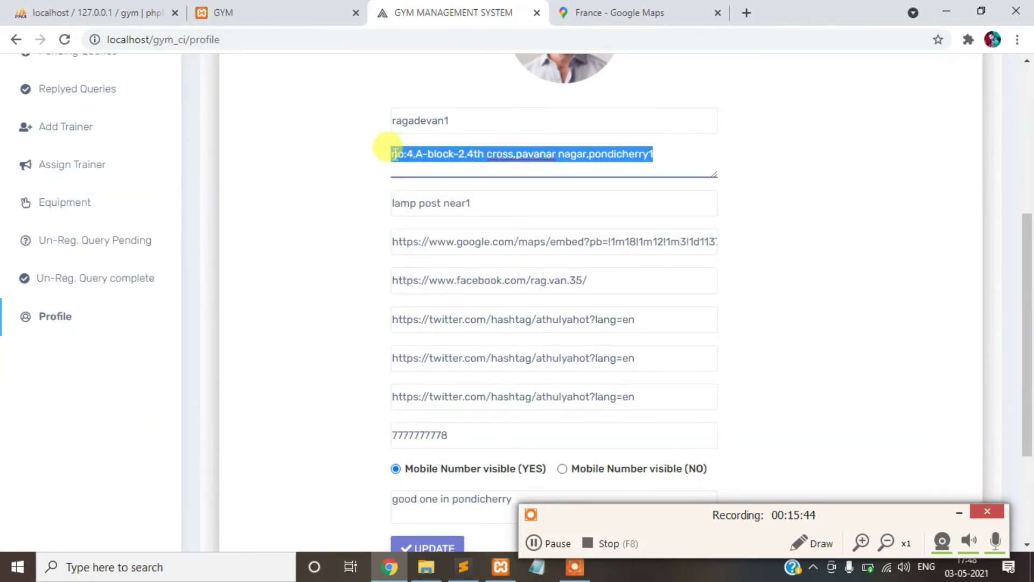
pyautogui.write('france')
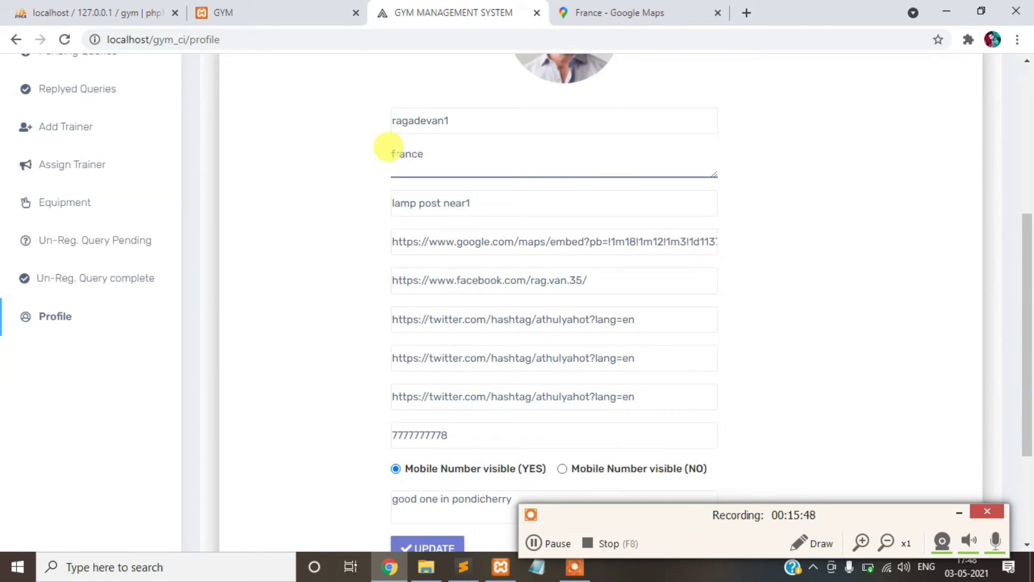
pyautogui.scroll(-2, 431, 377)
pyautogui.click(428, 461)
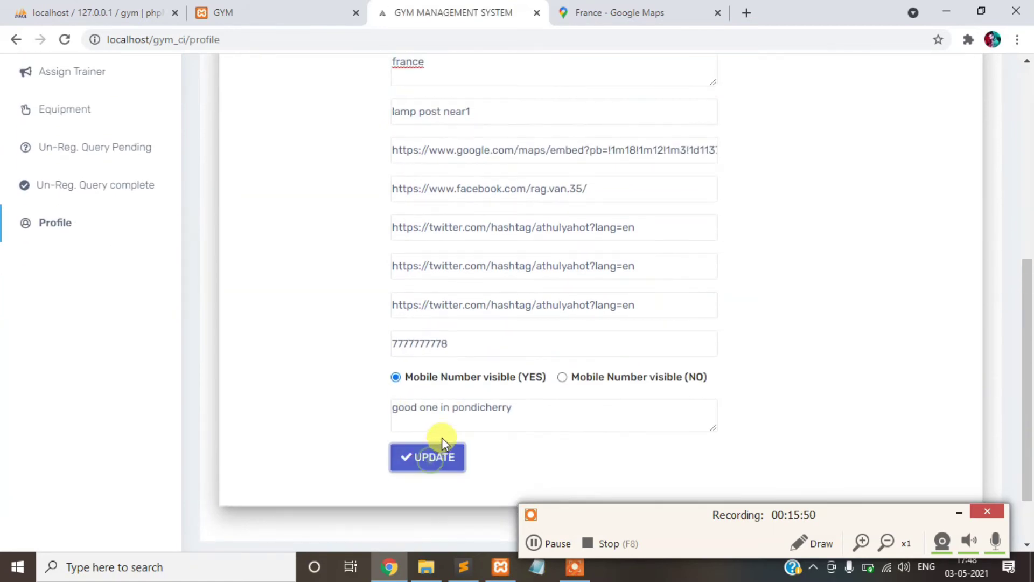
pyautogui.click(262, 6)
# - Reload the public GYM site and close the Google Maps tab
pyautogui.click(71, 40)
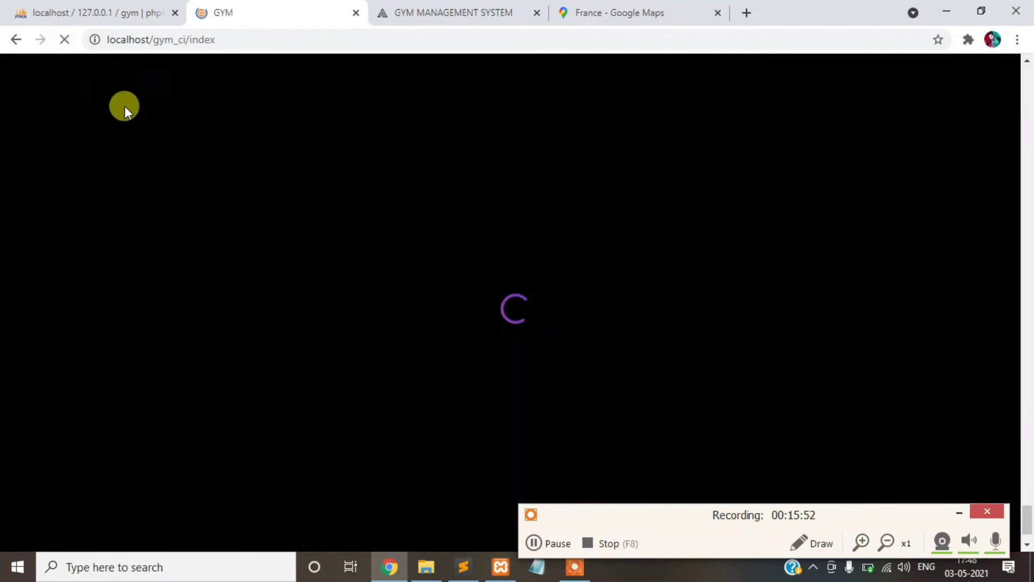
pyautogui.click(959, 513)
pyautogui.scroll(-2, 253, 353)
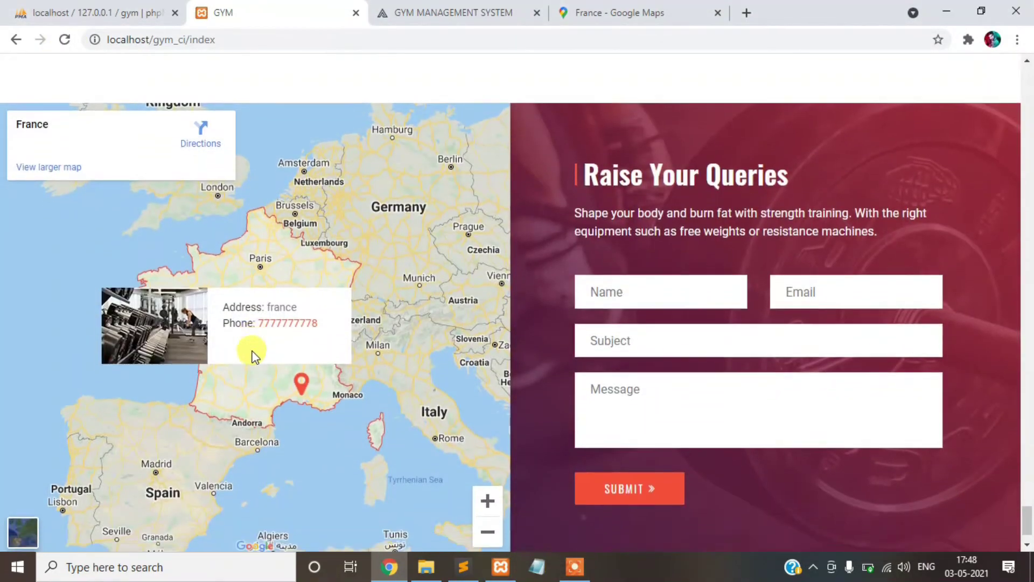
pyautogui.scroll(1, 323, 366)
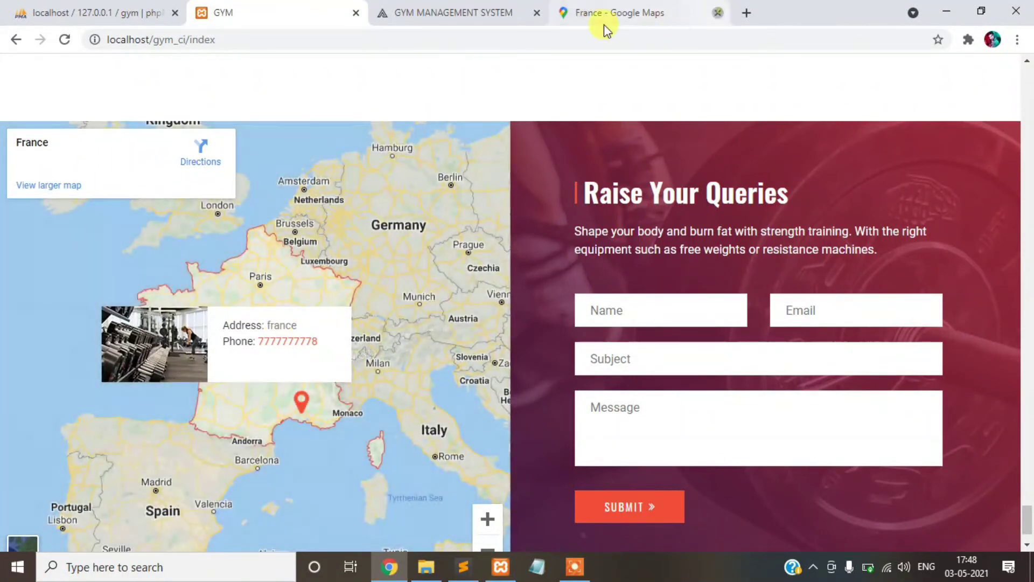
pyautogui.click(603, 16)
pyautogui.hotkey('ctrl', 'w')
# - Set Mobile Number visible to NO in the admin profile
pyautogui.scroll(-6, 595, 312)
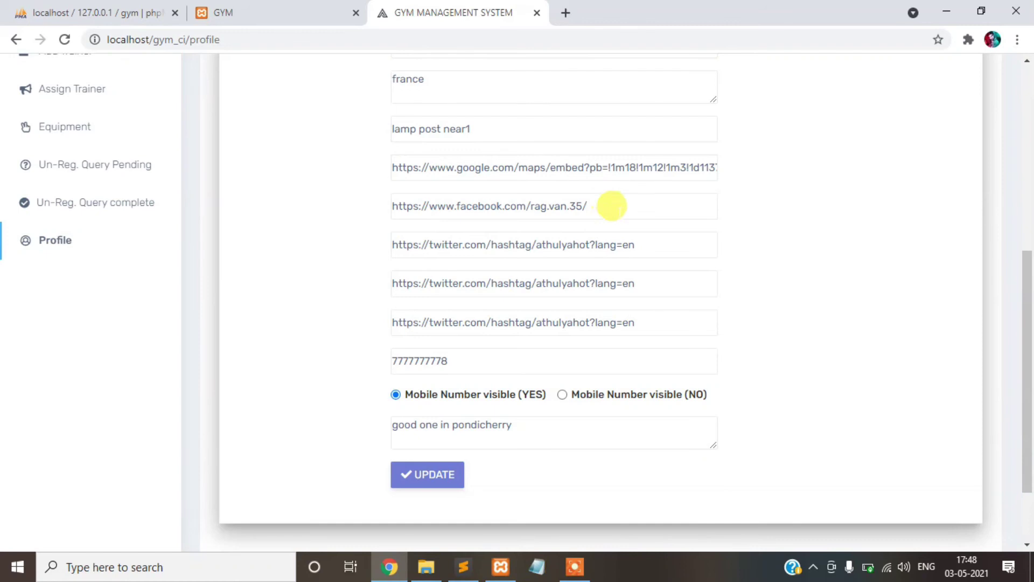
pyautogui.click(617, 212)
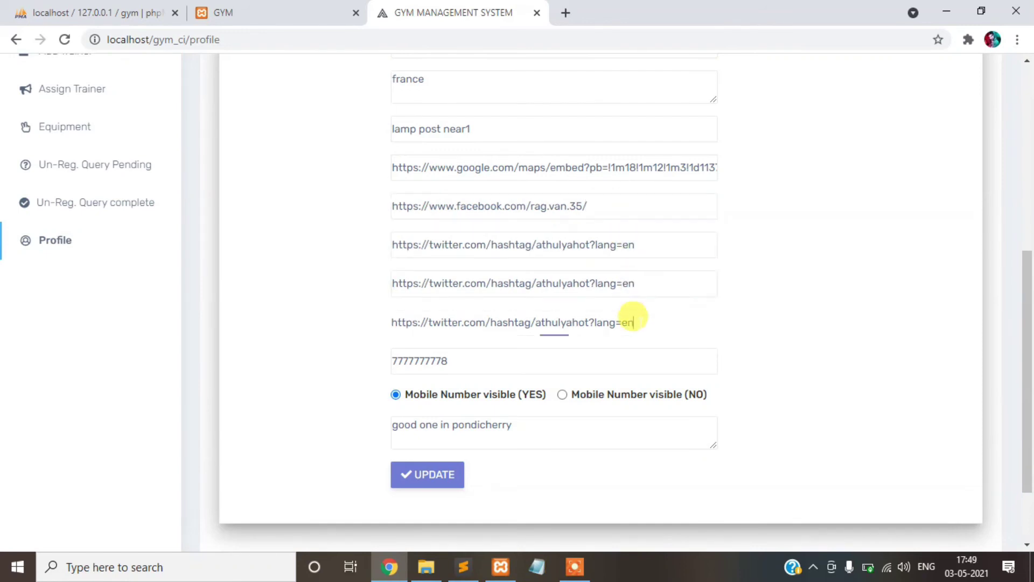
pyautogui.click(635, 322)
pyautogui.scroll(-2, 625, 231)
pyautogui.scroll(2, 619, 380)
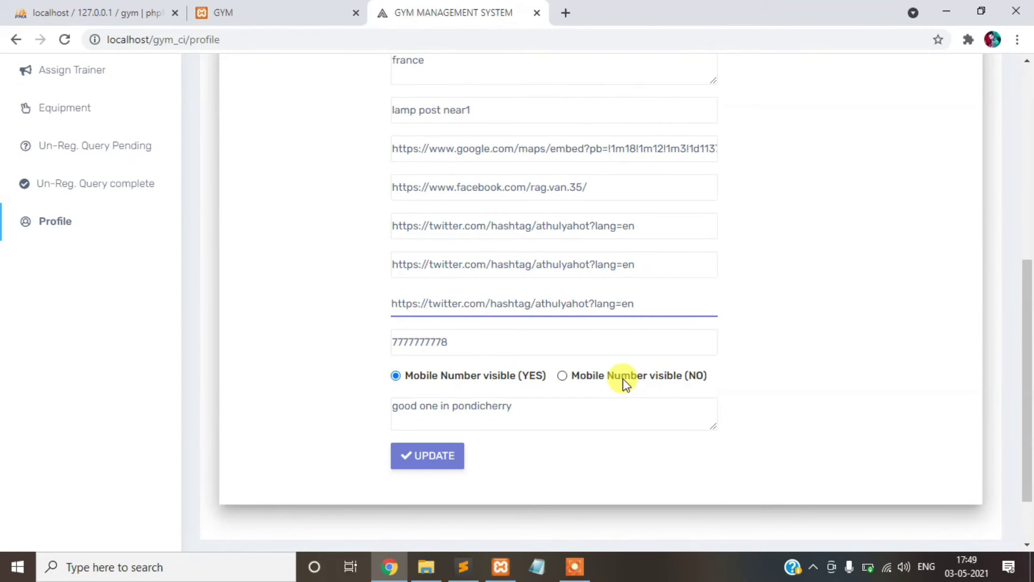
pyautogui.click(623, 382)
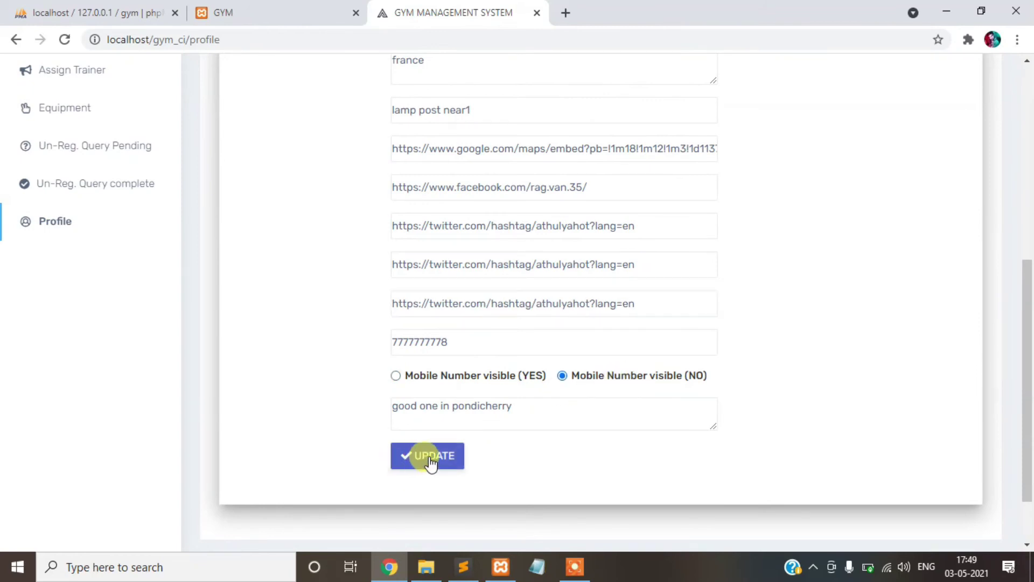
# - Open the public Contacts page, now showing 'Phone: Sorry Technical issues'
pyautogui.click(296, 10)
pyautogui.scroll(5, 767, 258)
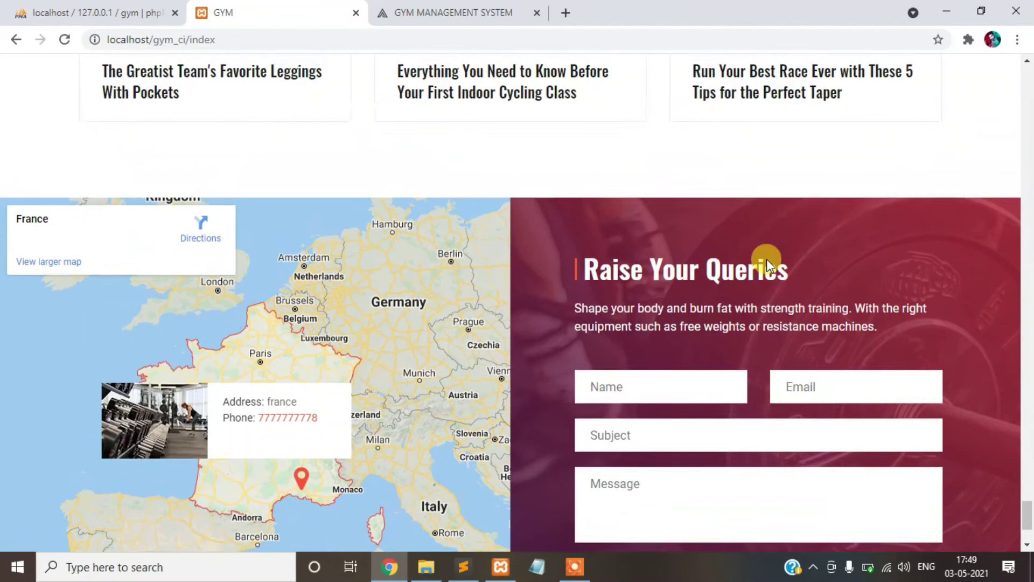
pyautogui.scroll(5, 767, 258)
pyautogui.moveTo(1029, 427); pyautogui.dragTo(1026, 63)
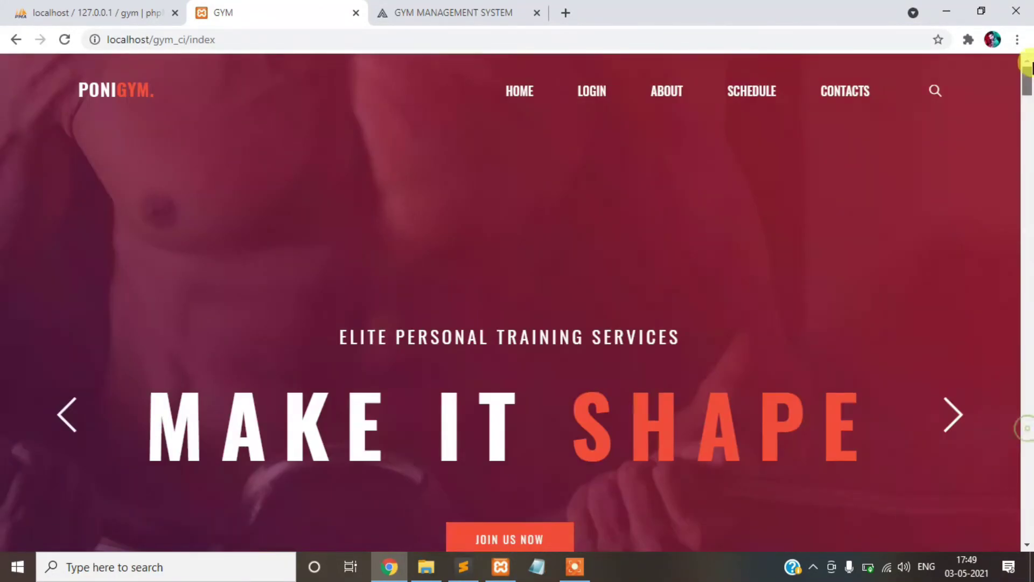
pyautogui.click(845, 94)
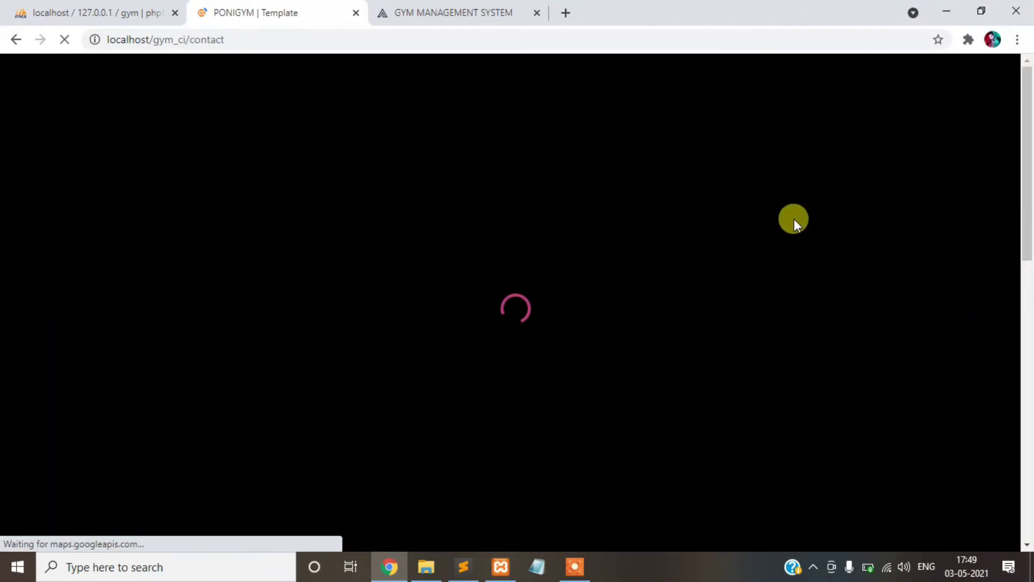
pyautogui.scroll(-9, 750, 254)
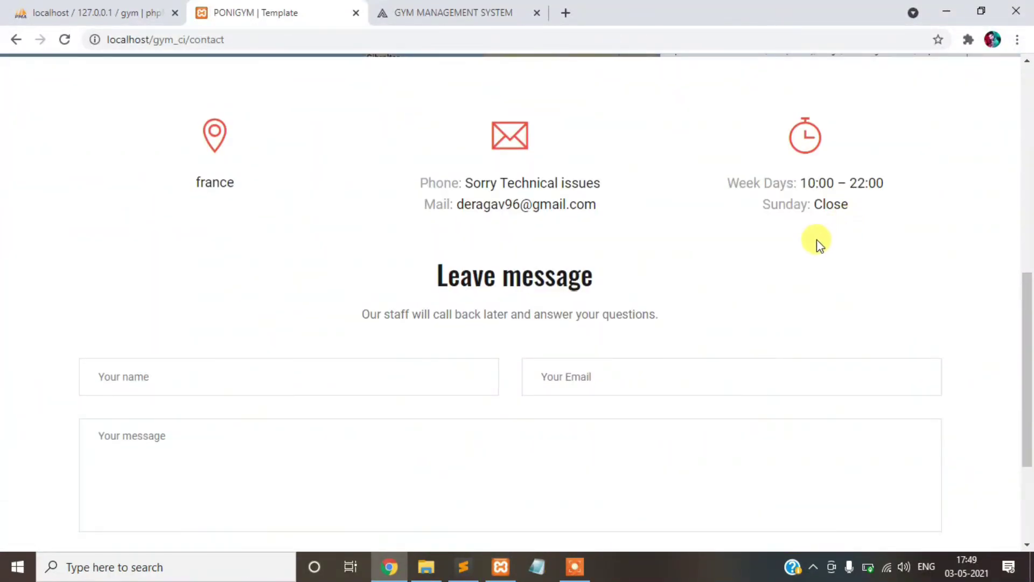
# - Make the mobile number visible again and save the admin profile
pyautogui.moveTo(420, 178); pyautogui.dragTo(561, 204)
pyautogui.click(400, 11)
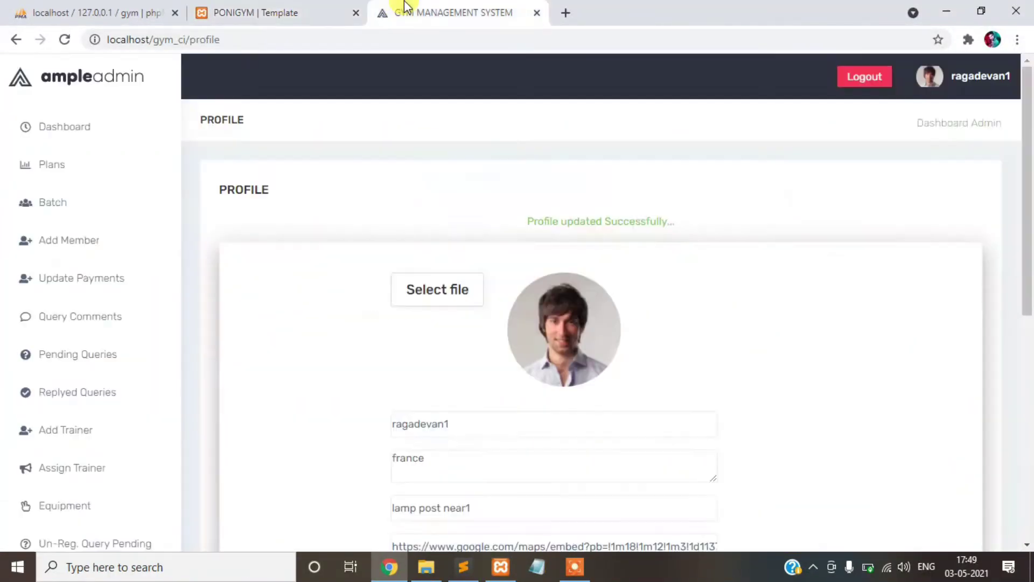
pyautogui.scroll(-3, 579, 367)
pyautogui.scroll(-5, 579, 368)
pyautogui.click(459, 303)
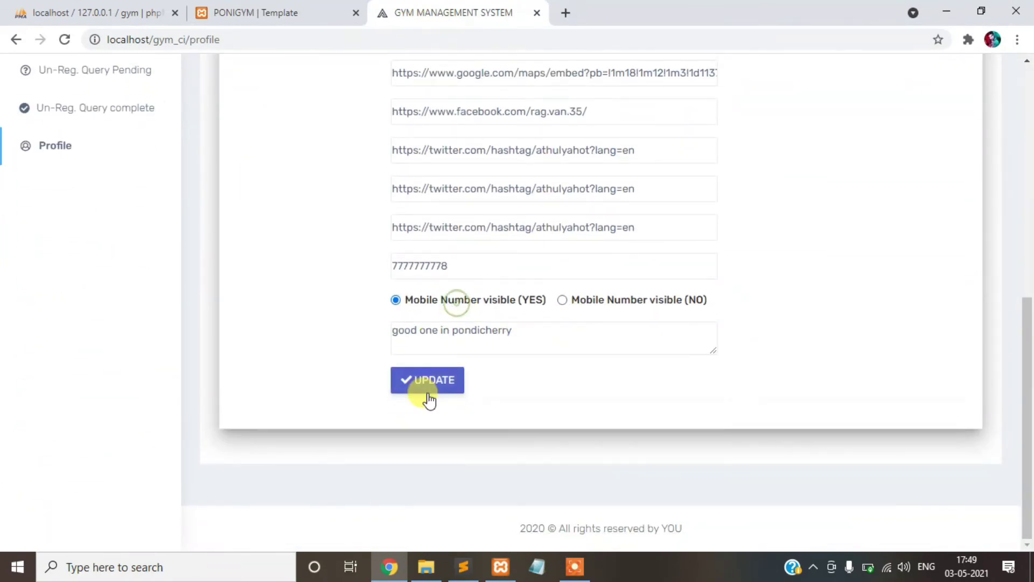
pyautogui.click(427, 383)
# - Reload the public contact page and check the phone and mail details
pyautogui.click(242, 12)
pyautogui.click(65, 40)
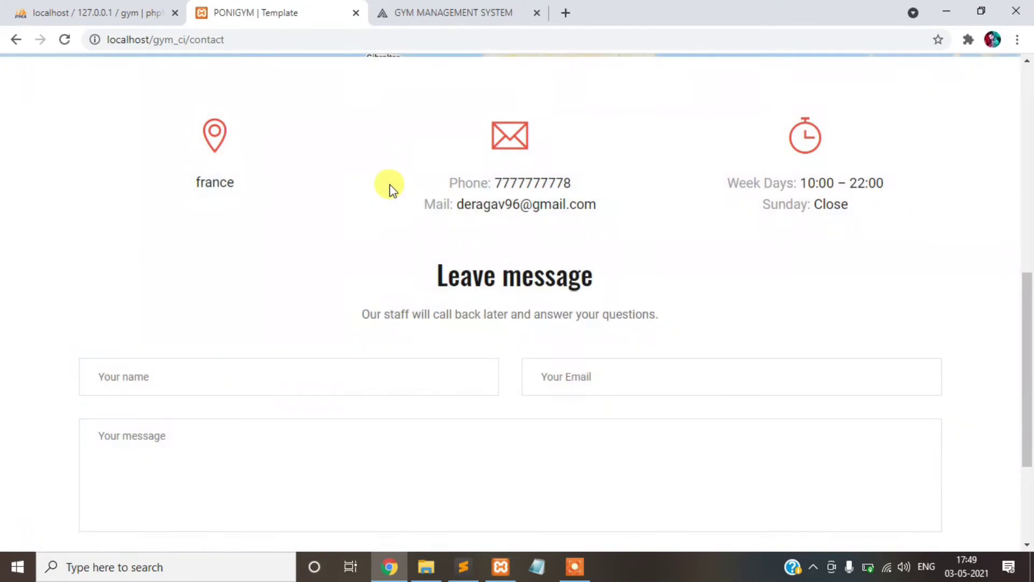
pyautogui.moveTo(412, 167); pyautogui.dragTo(625, 208)
# - Compare the profile's phone number with the contact page, then log out of admin
pyautogui.click(453, 12)
pyautogui.scroll(-3, 521, 330)
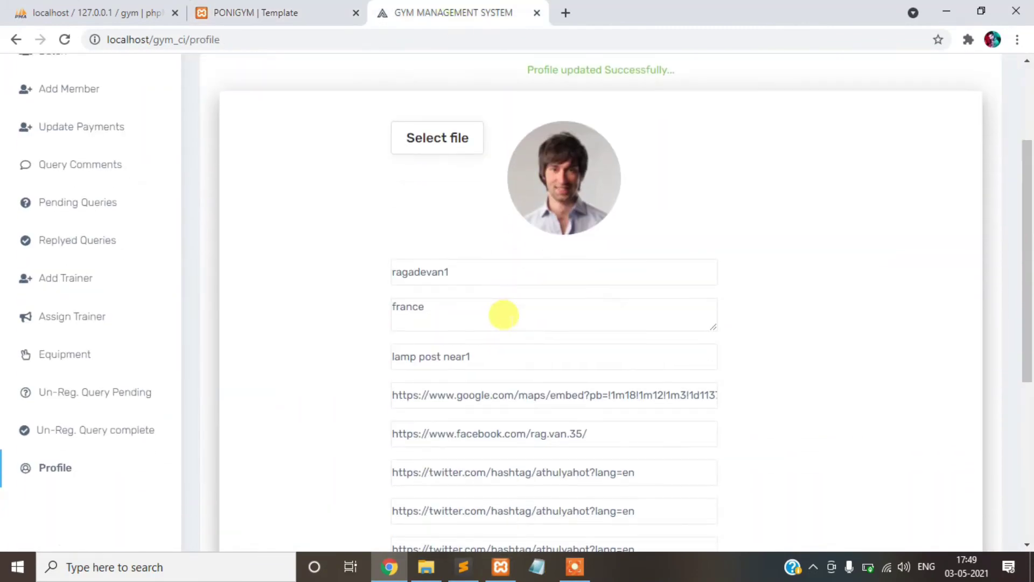
pyautogui.scroll(-1, 482, 340)
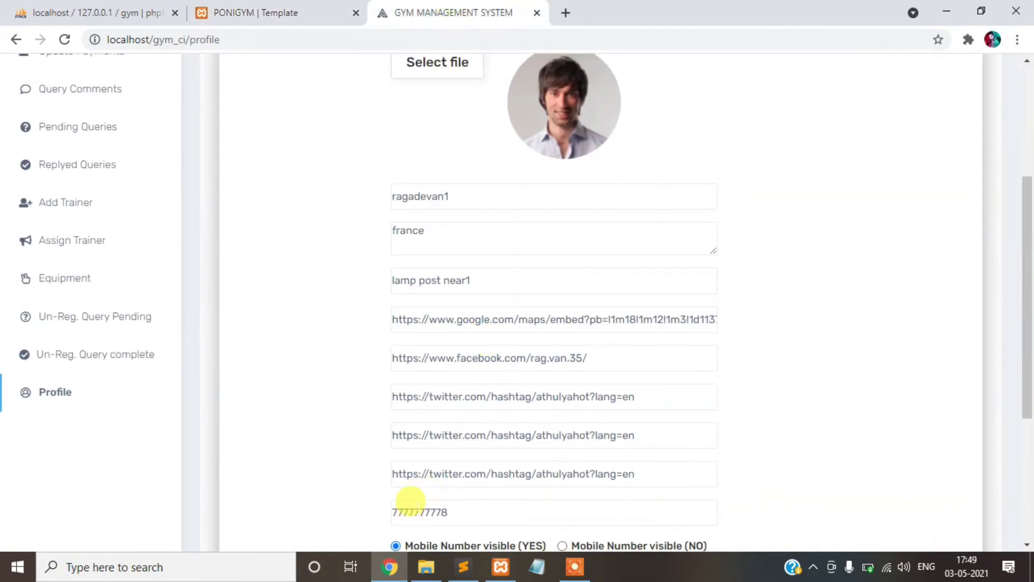
pyautogui.doubleClick(415, 508)
pyautogui.click(322, 7)
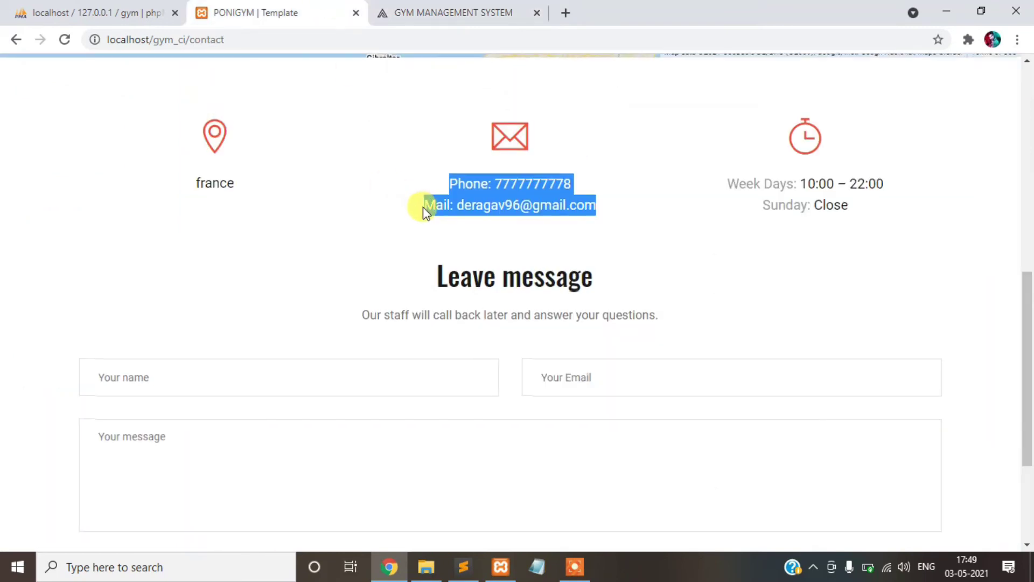
pyautogui.scroll(8, 423, 207)
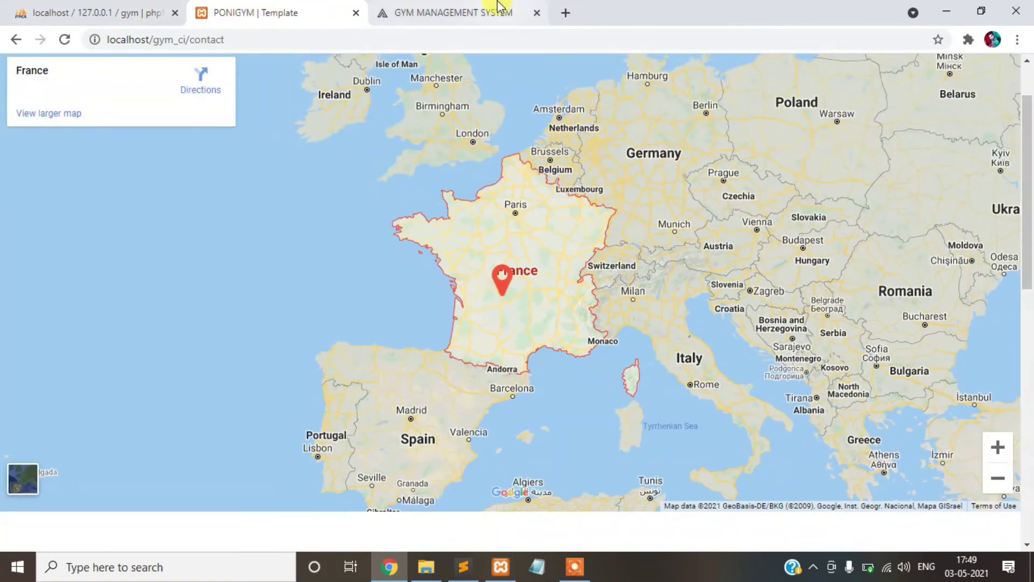
pyautogui.click(455, 13)
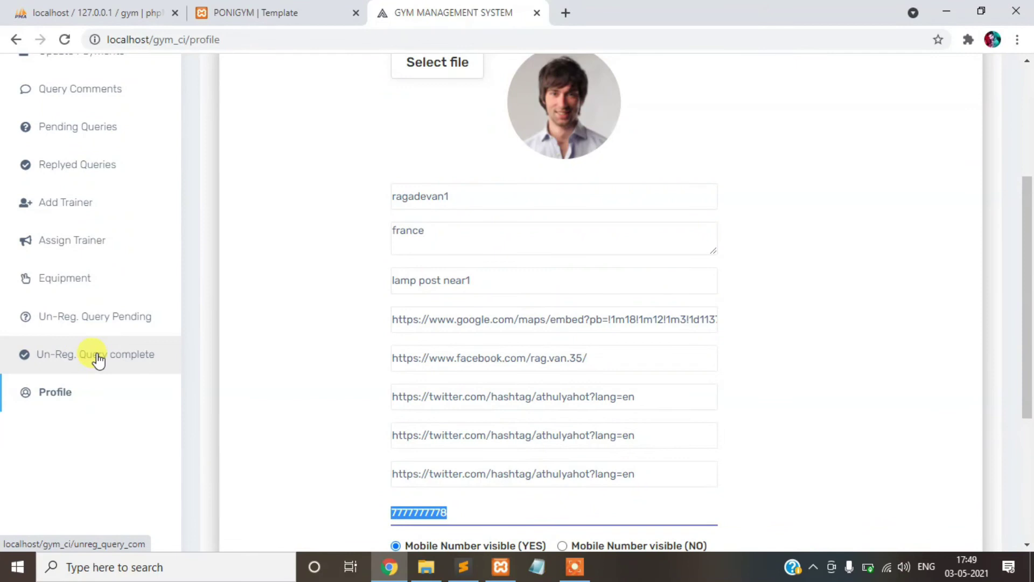
pyautogui.scroll(5, 97, 360)
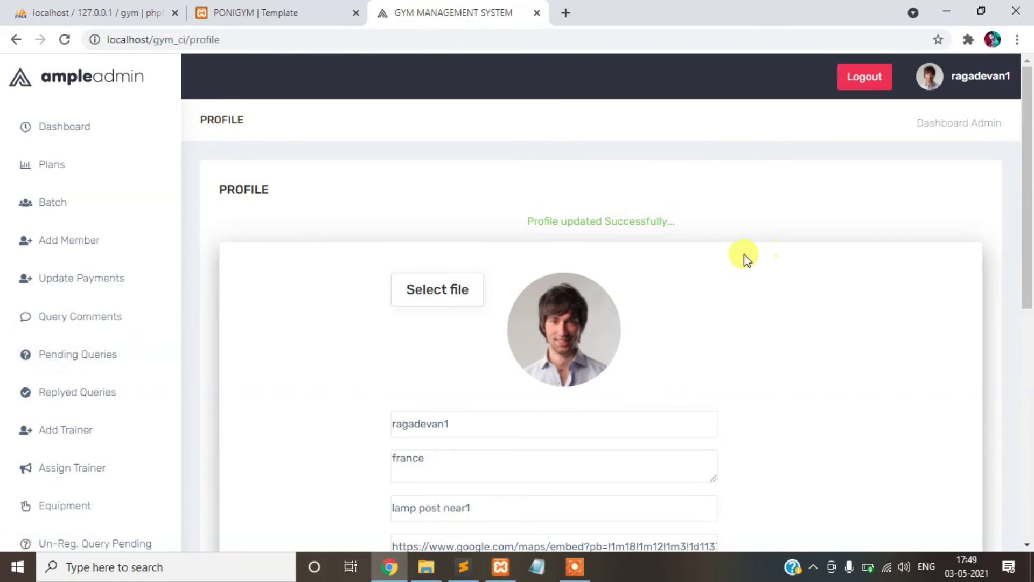
pyautogui.click(869, 77)
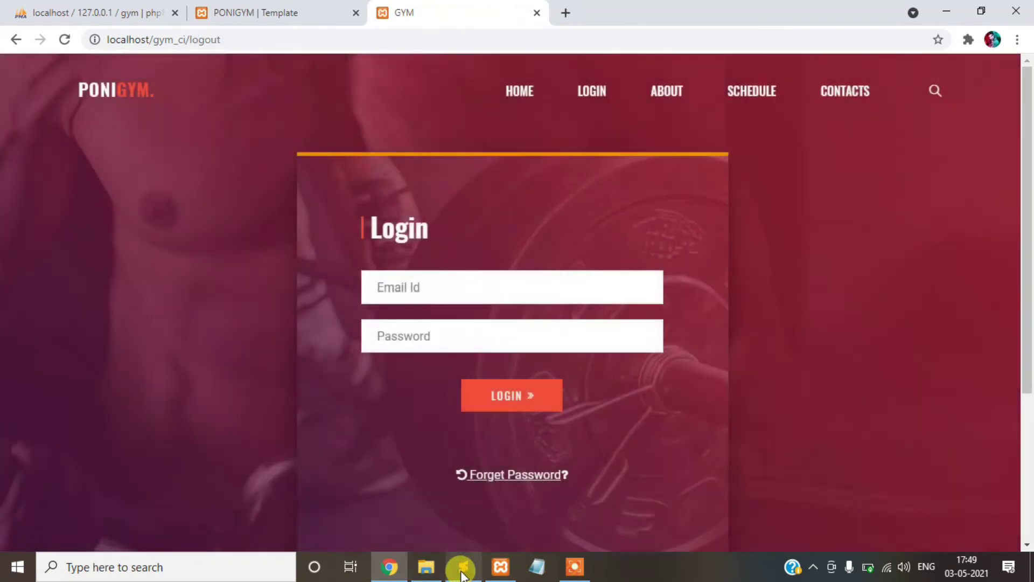
# - Copy the member's login e-mail from the Sublime Text notes into the login form
pyautogui.click(462, 571)
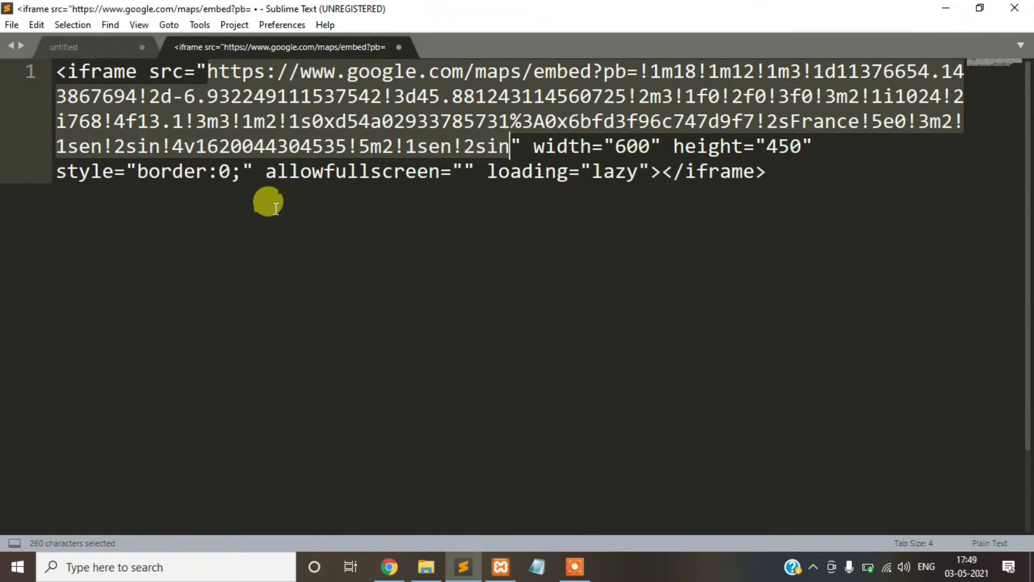
pyautogui.click(112, 48)
pyautogui.moveTo(358, 246); pyautogui.dragTo(474, 237)
pyautogui.hotkey('ctrl', 'c')
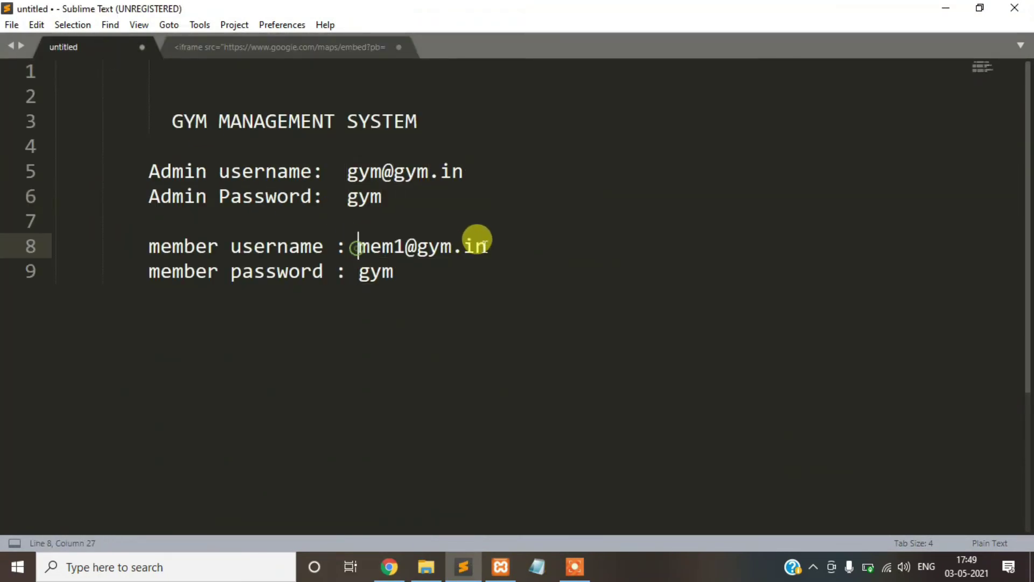
pyautogui.click(392, 566)
pyautogui.click(438, 276)
pyautogui.hotkey('ctrl', 'v')
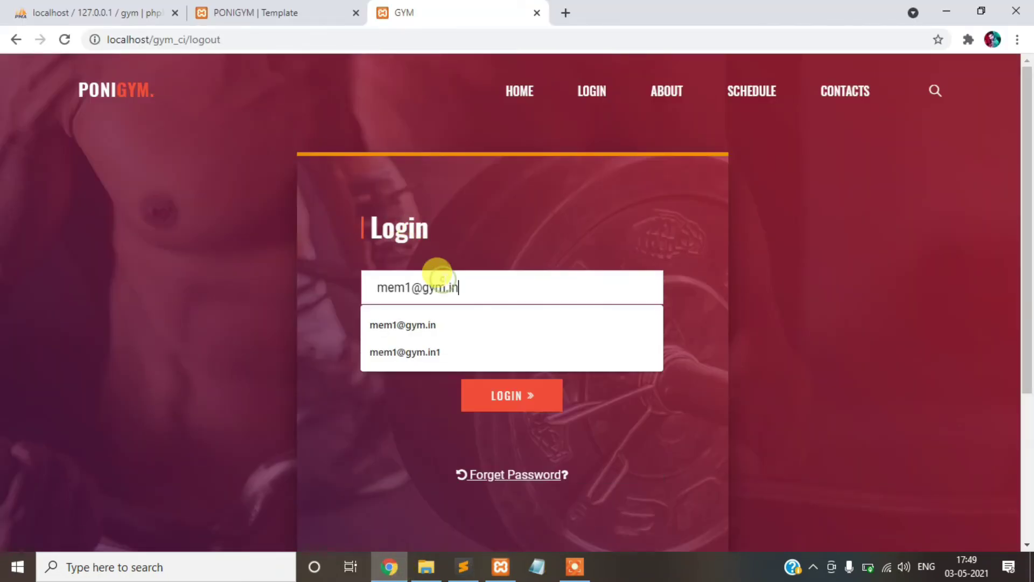
# - Paste the member's password from the notes and sign in
pyautogui.click(462, 566)
pyautogui.doubleClick(381, 278)
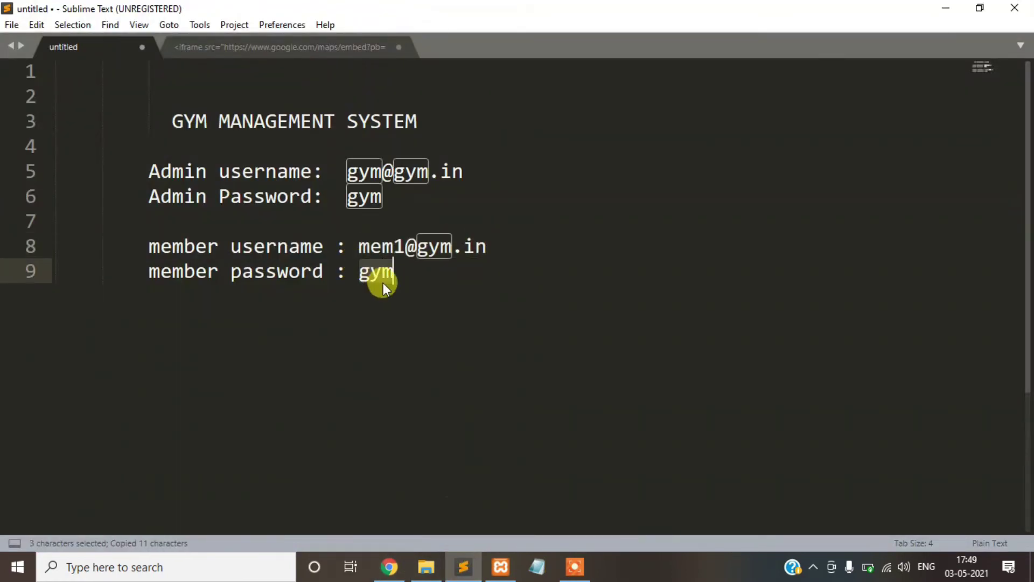
pyautogui.click(388, 565)
pyautogui.hotkey('ctrl', 'v')
pyautogui.click(490, 399)
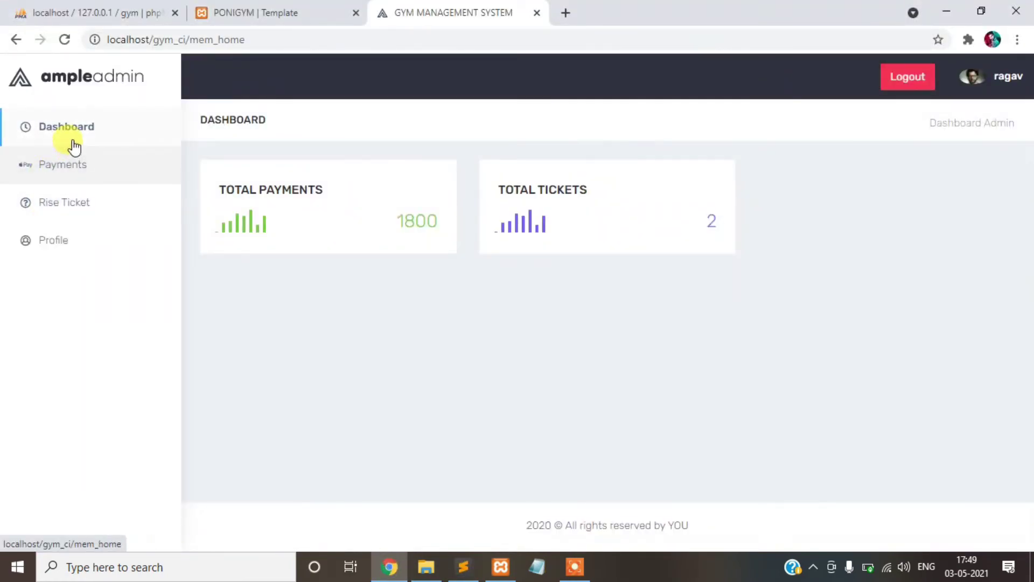
# - Note the 1800 payments total and read through the member's payment records
pyautogui.moveTo(399, 216); pyautogui.dragTo(445, 229)
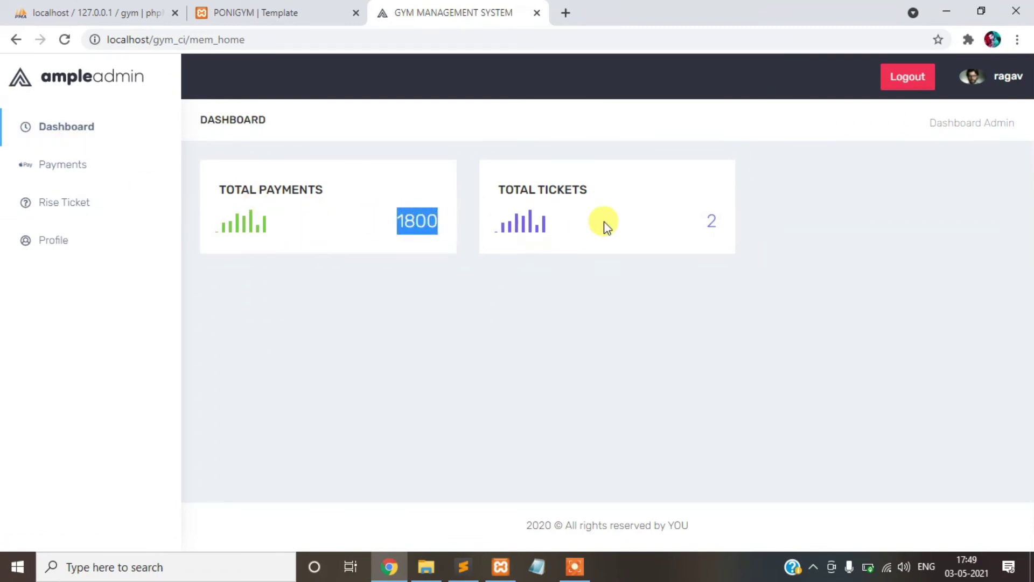
pyautogui.moveTo(699, 218); pyautogui.dragTo(716, 222)
pyautogui.click(47, 162)
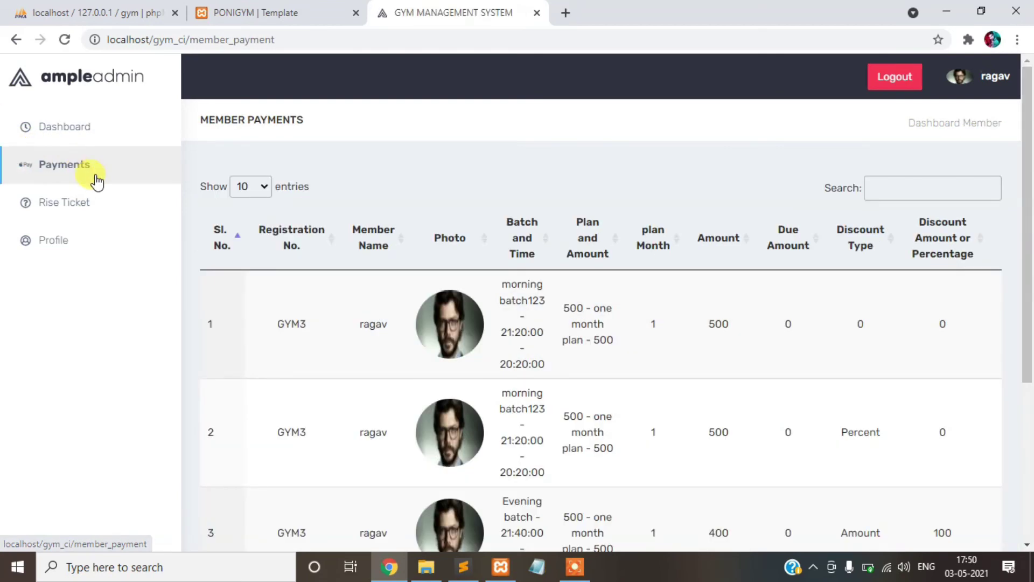
pyautogui.scroll(-2, 347, 319)
pyautogui.scroll(-2, 347, 319)
pyautogui.moveTo(546, 464); pyautogui.dragTo(317, 461)
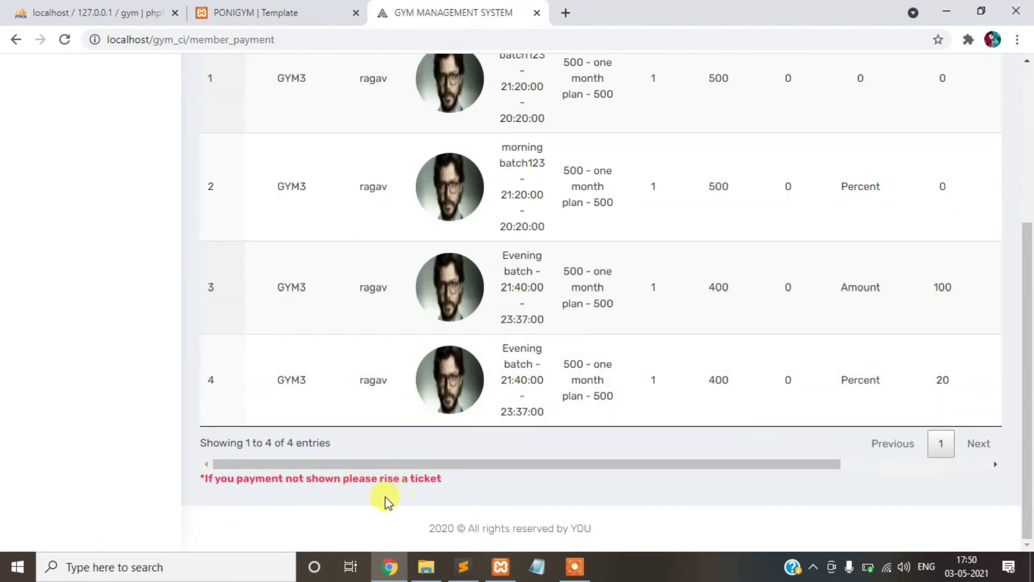
pyautogui.moveTo(200, 476); pyautogui.dragTo(381, 466)
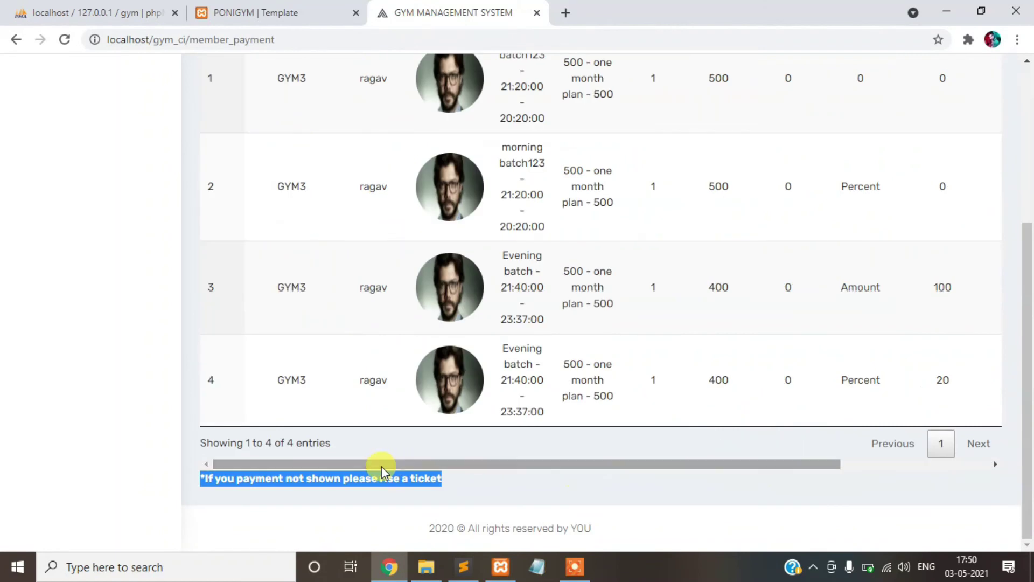
# - View and close the fourth payment's details, then go to Rise Ticket
pyautogui.click(335, 357)
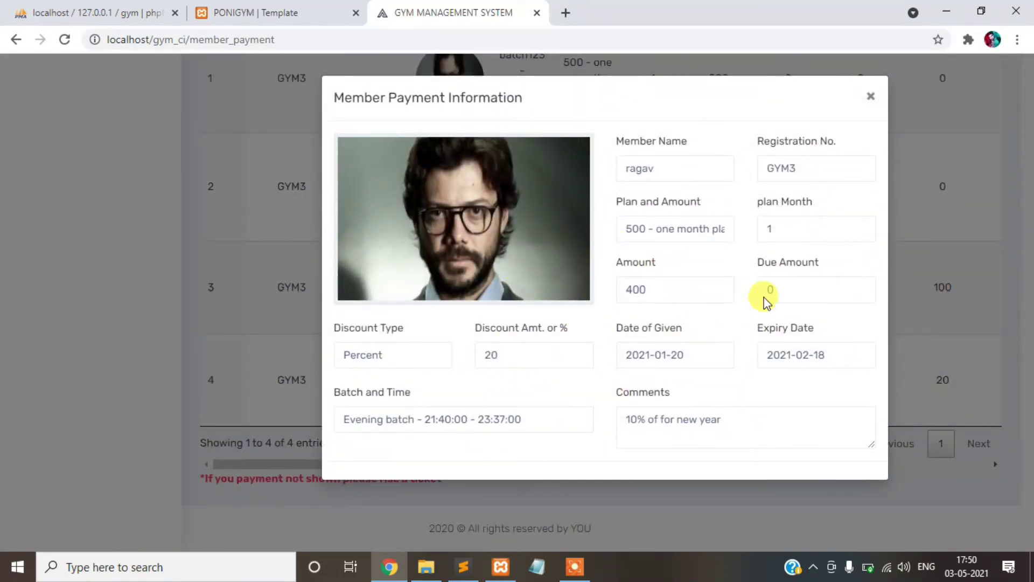
pyautogui.click(869, 101)
pyautogui.scroll(5, 243, 312)
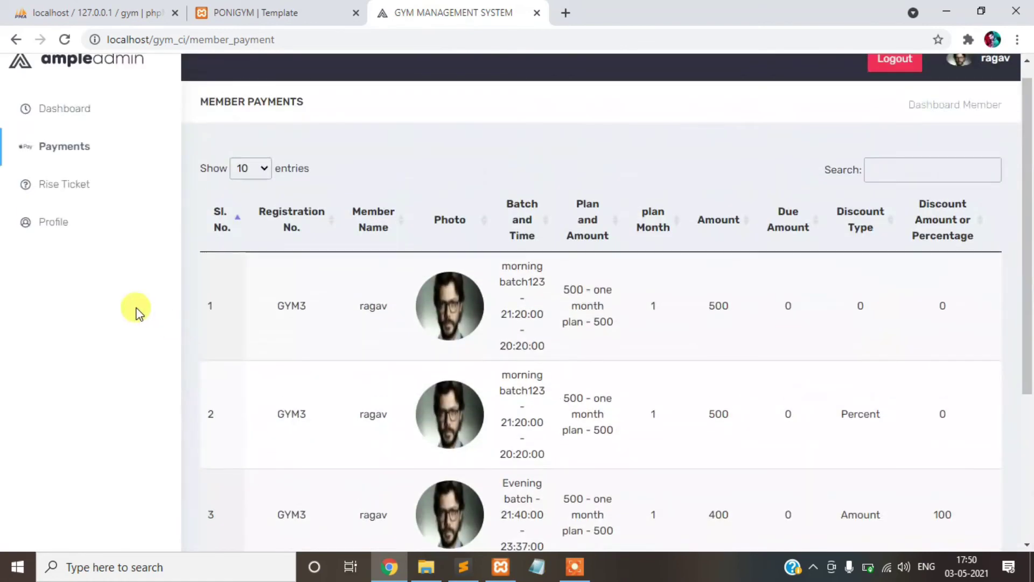
pyautogui.click(47, 182)
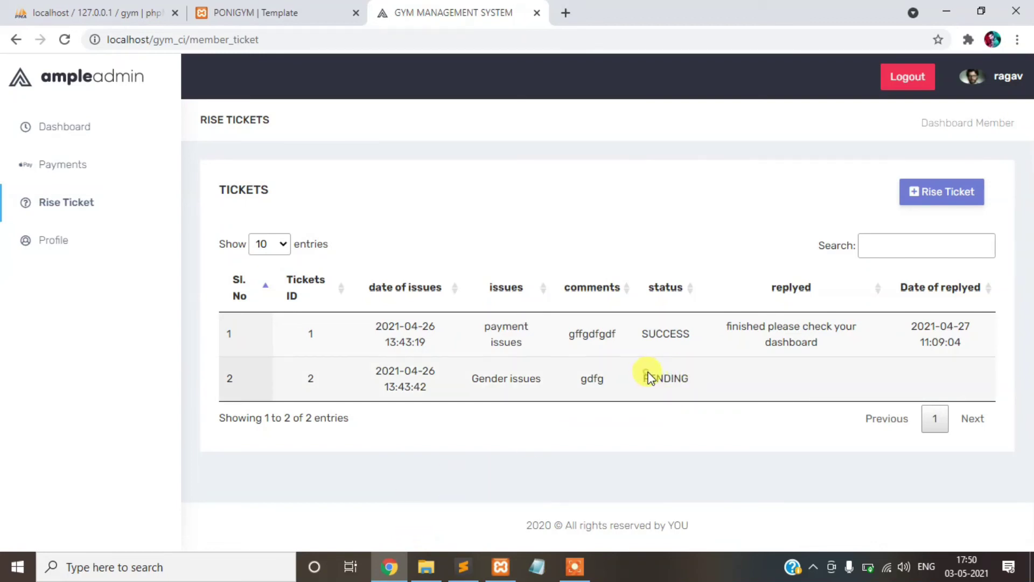
# - View the pending Gender issues ticket's details, then open the member Profile page
pyautogui.click(683, 377)
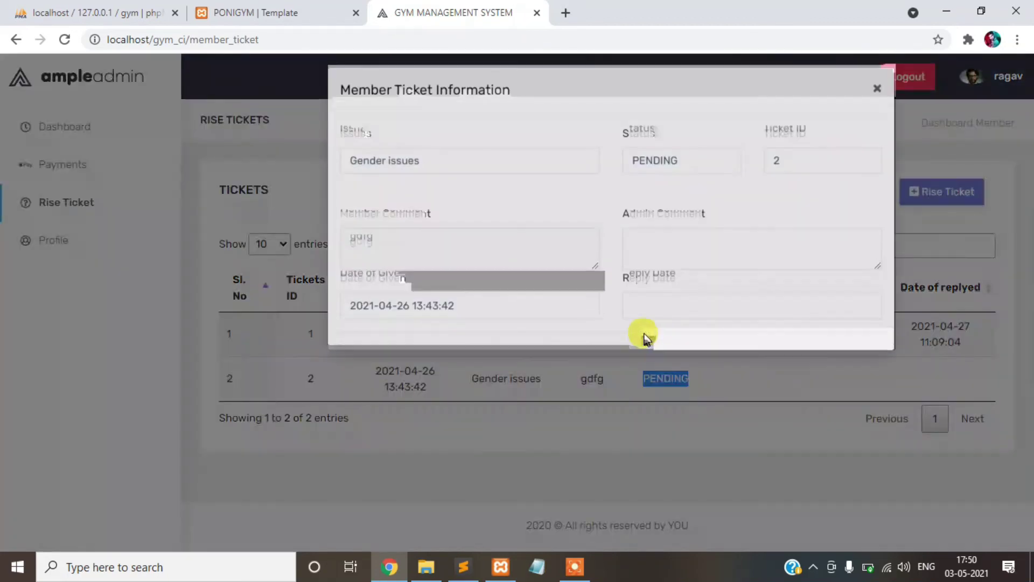
pyautogui.click(874, 96)
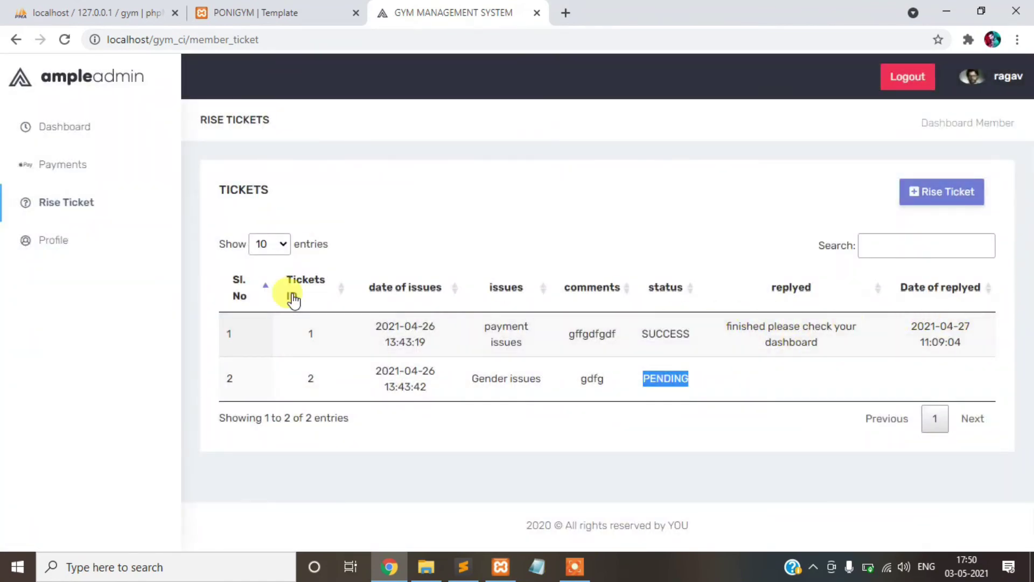
pyautogui.click(132, 247)
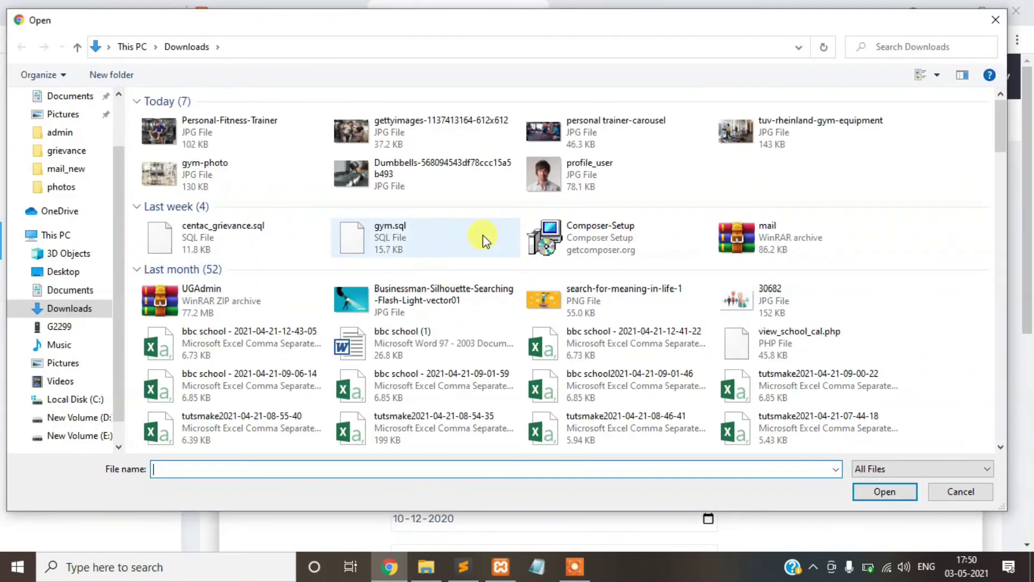
# - Swap the member photo for profile_user.jpg, save the profile with UPDATE, and log out
pyautogui.click(596, 177)
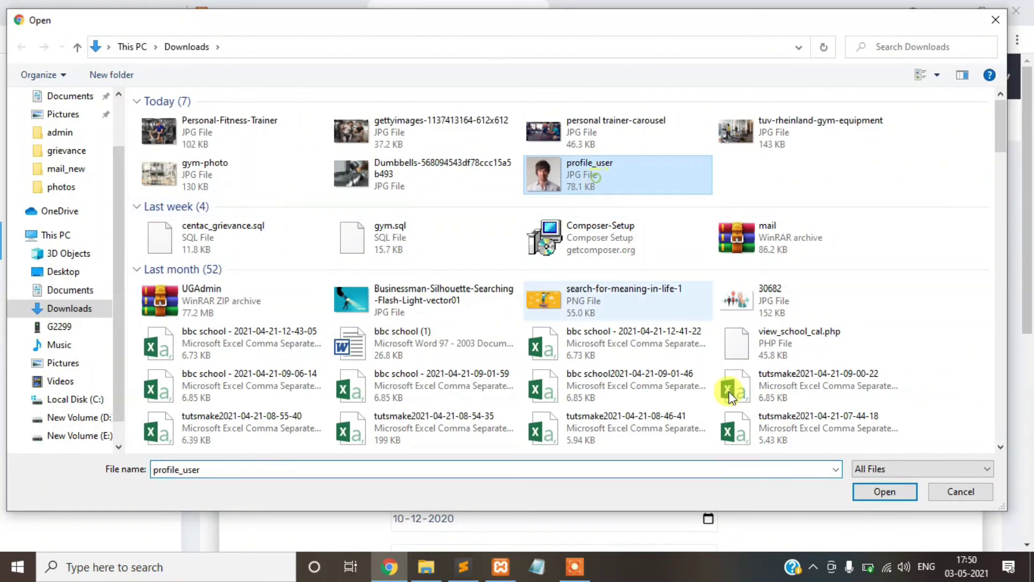
pyautogui.click(865, 487)
pyautogui.scroll(-5, 642, 344)
pyautogui.click(443, 371)
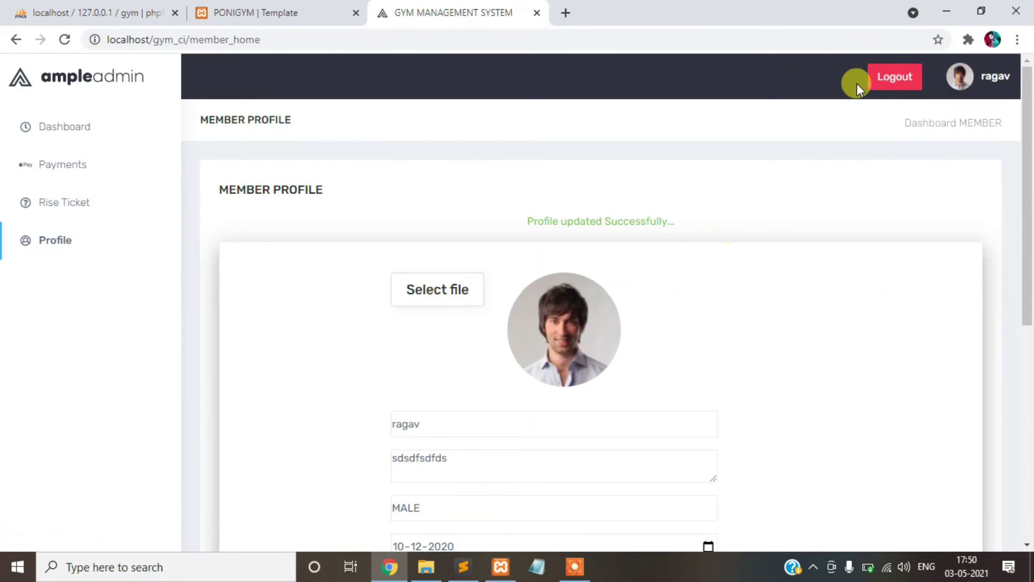
pyautogui.click(884, 82)
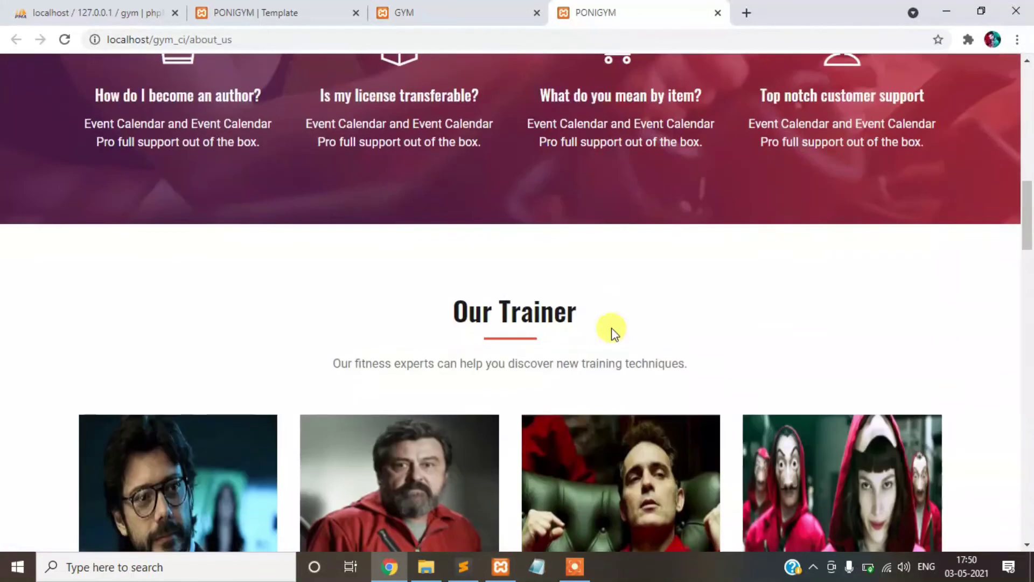
# - Scroll through the About page's Our Trainer, Our Equipments, map and Raise Your Queries sections
pyautogui.scroll(-15, 612, 328)
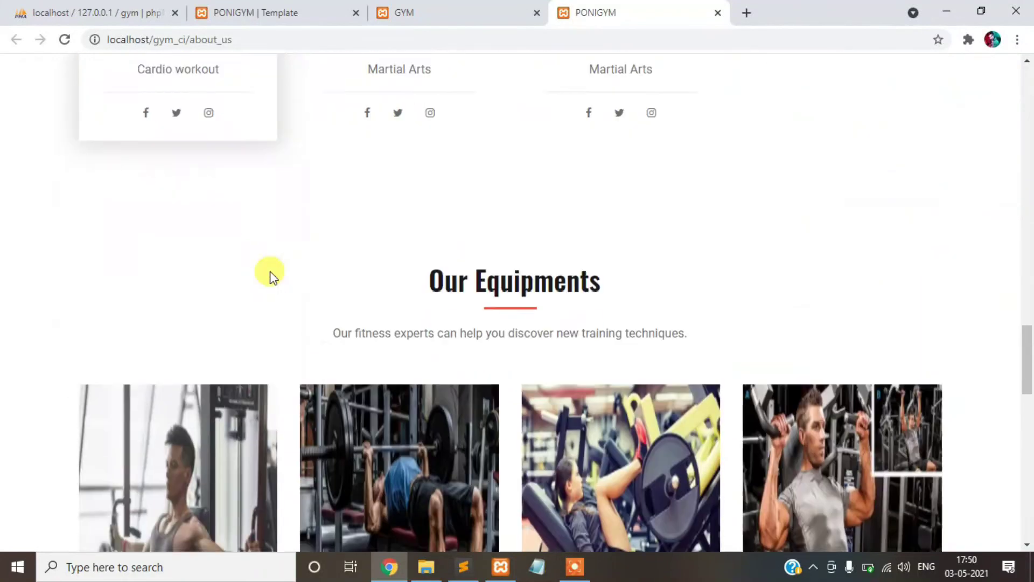
pyautogui.scroll(-15, 270, 271)
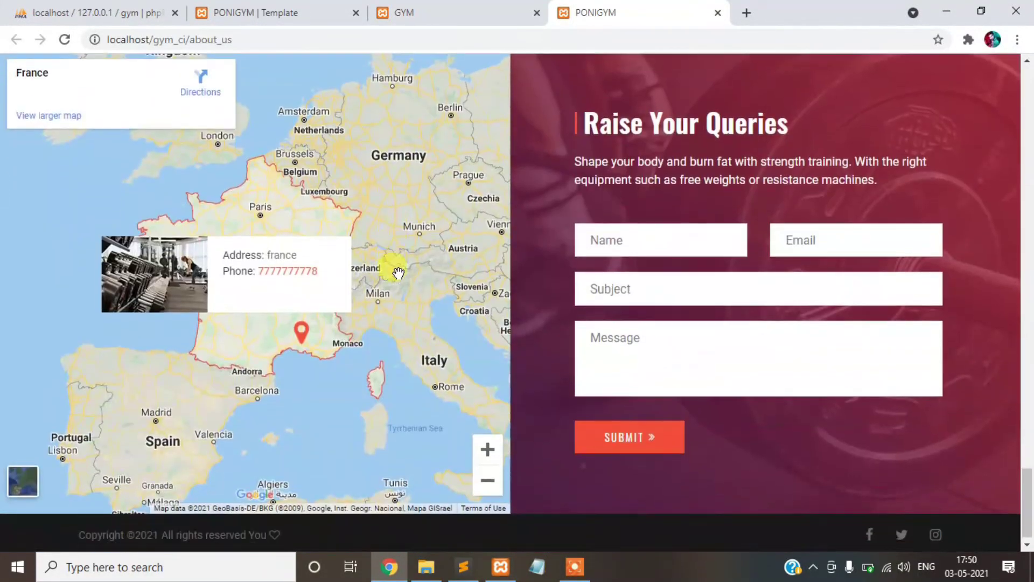
pyautogui.scroll(20, 582, 182)
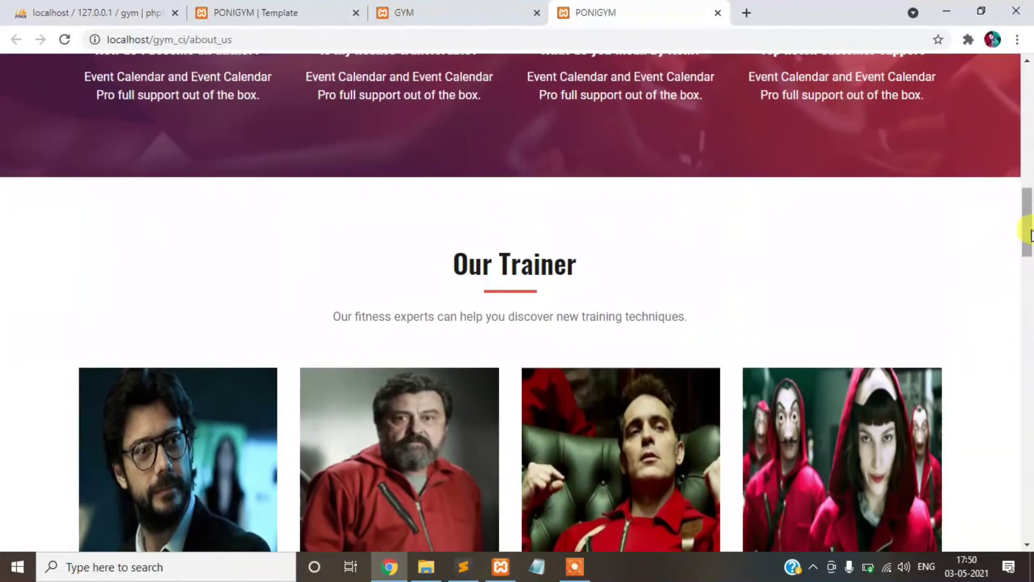
pyautogui.moveTo(1027, 235); pyautogui.dragTo(1026, 76)
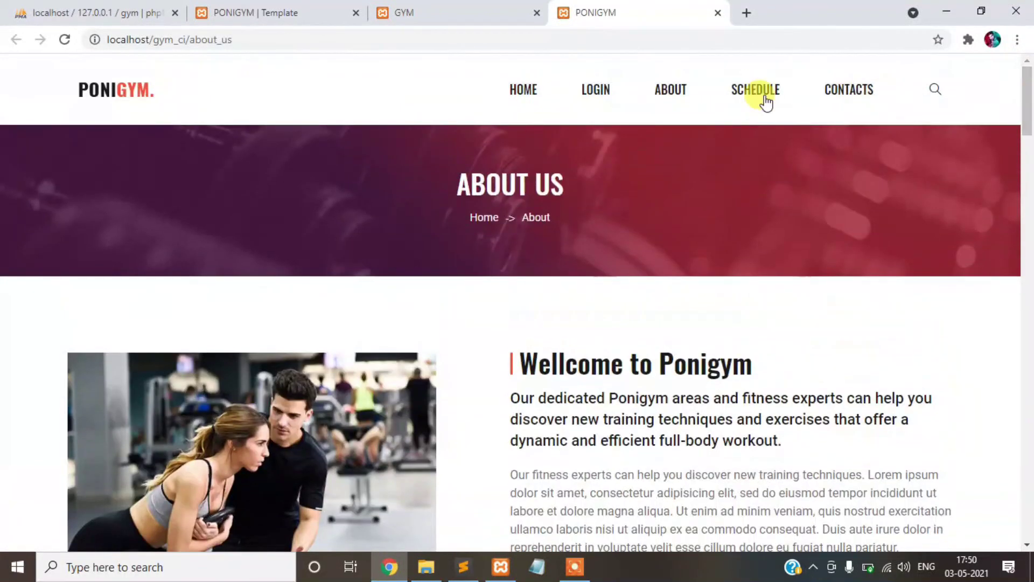
pyautogui.click(745, 93)
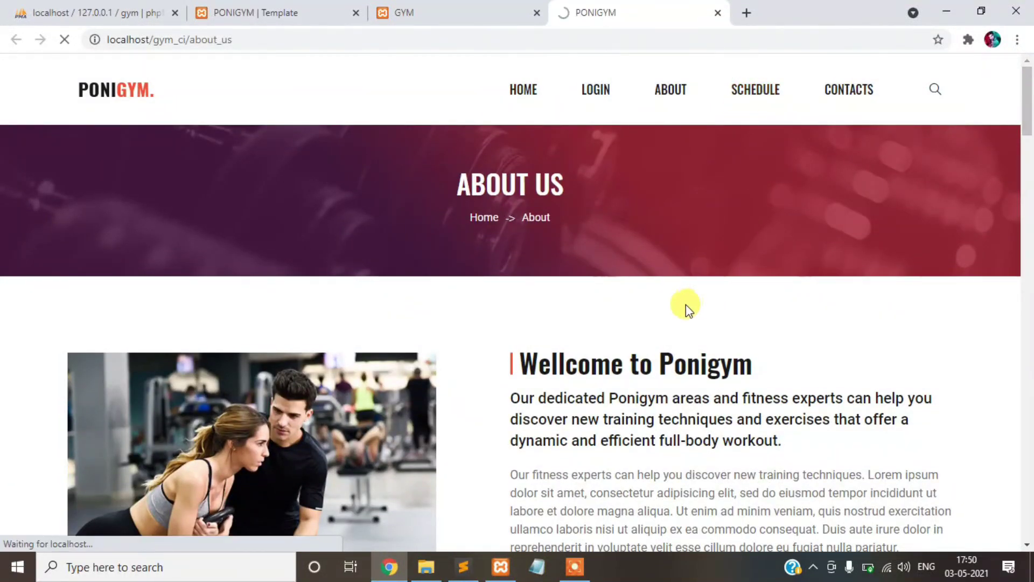
pyautogui.scroll(-5, 457, 296)
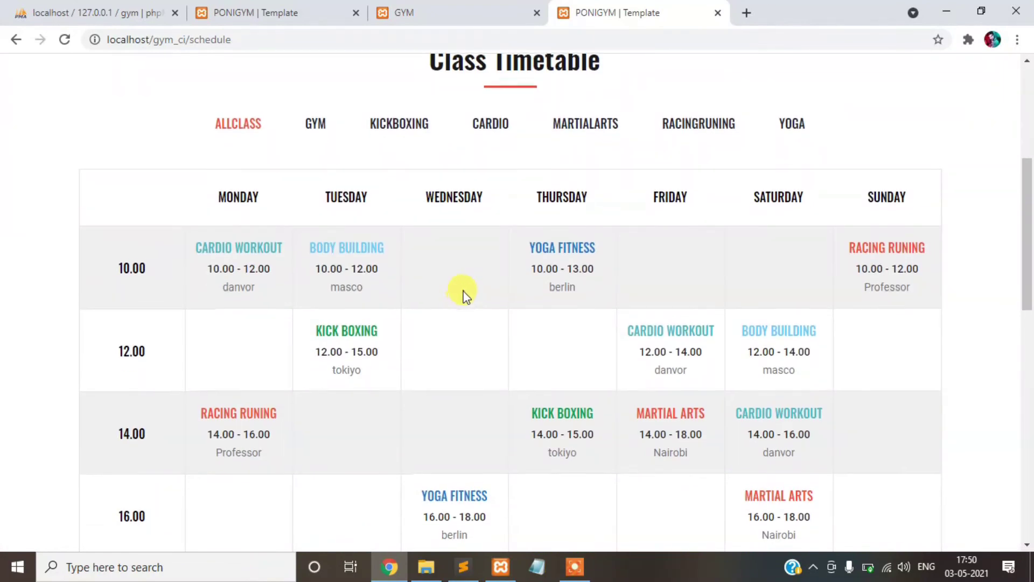
pyautogui.scroll(1, 466, 297)
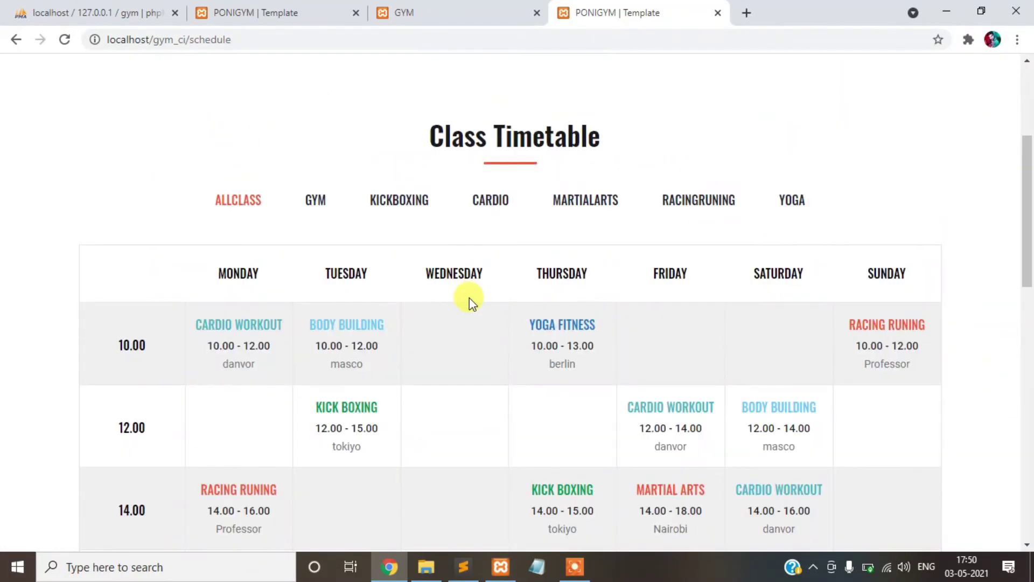
pyautogui.click(318, 200)
pyautogui.scroll(-6, 513, 274)
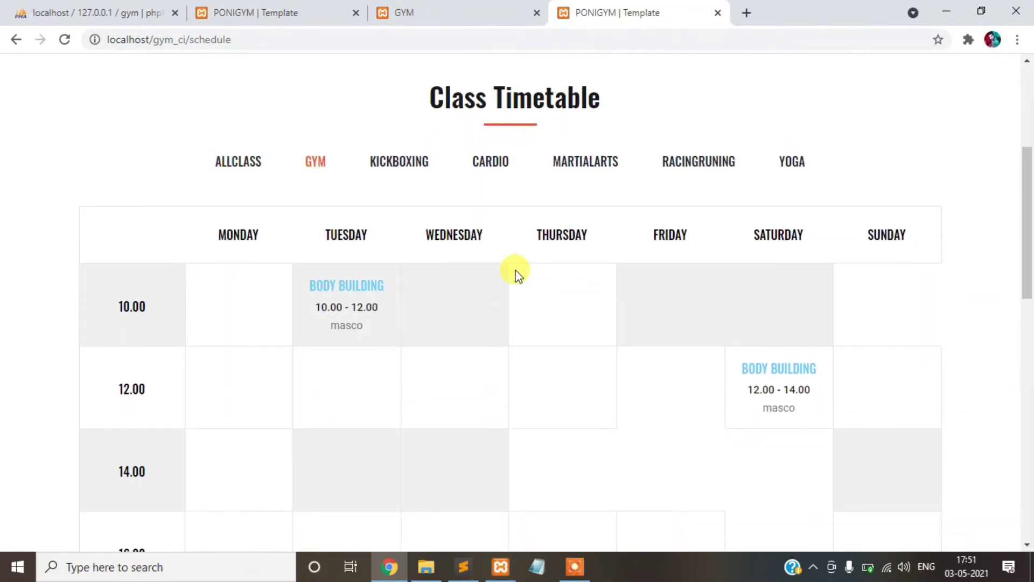
pyautogui.scroll(6, 515, 277)
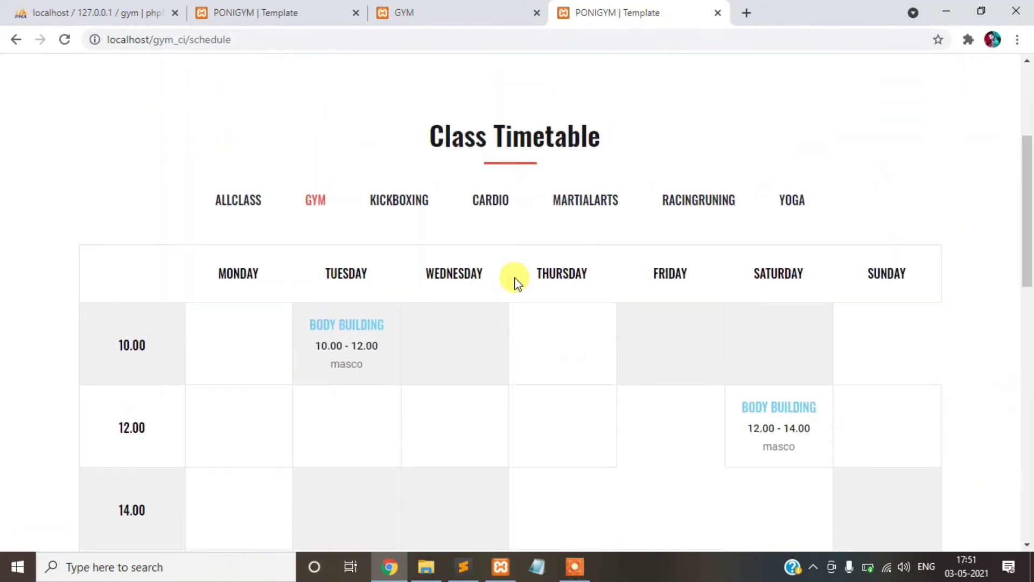
pyautogui.click(425, 207)
pyautogui.click(500, 210)
pyautogui.click(580, 209)
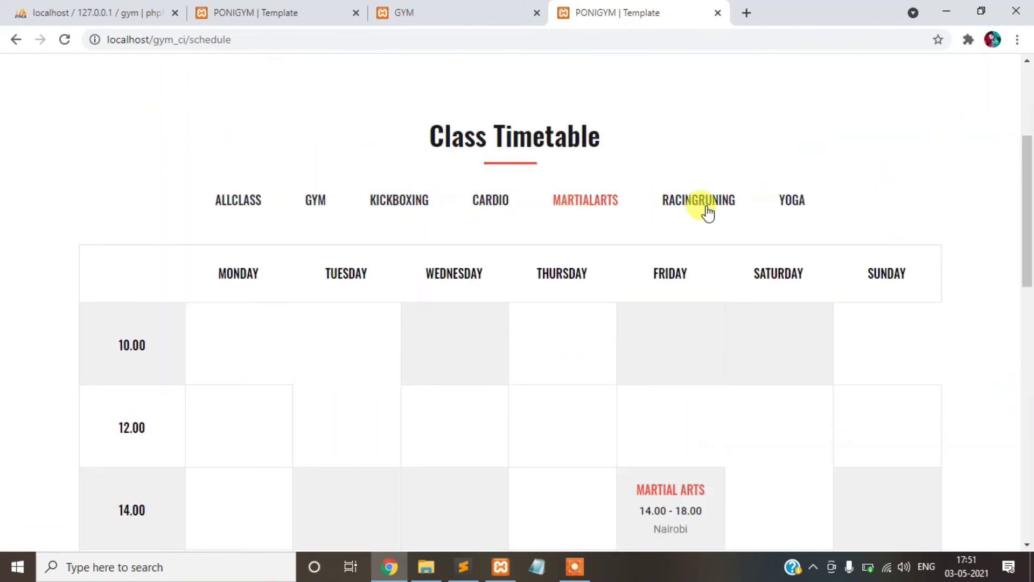
pyautogui.click(704, 207)
pyautogui.click(787, 204)
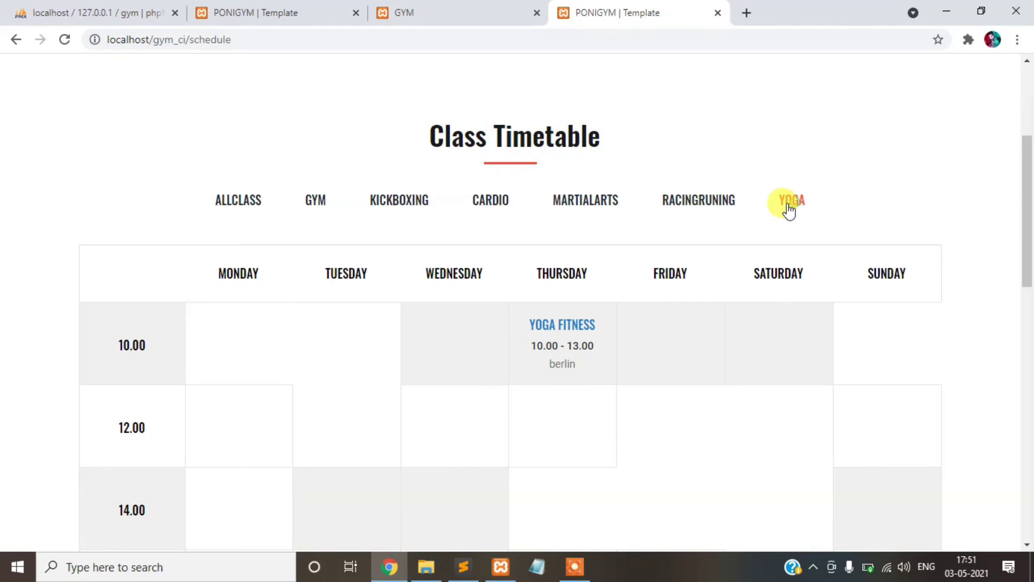
pyautogui.click(241, 205)
pyautogui.scroll(-10, 525, 318)
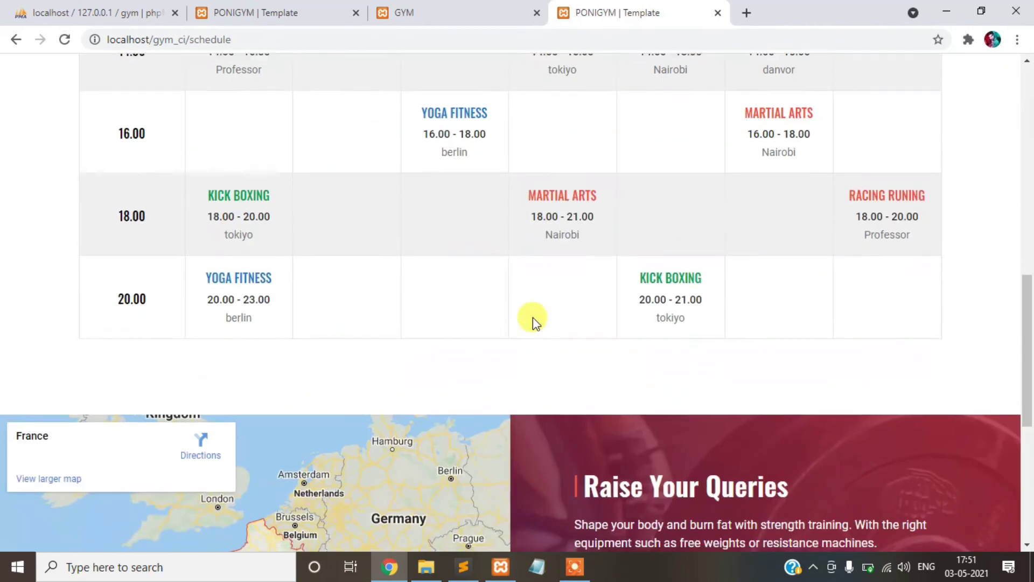
pyautogui.scroll(-2, 529, 306)
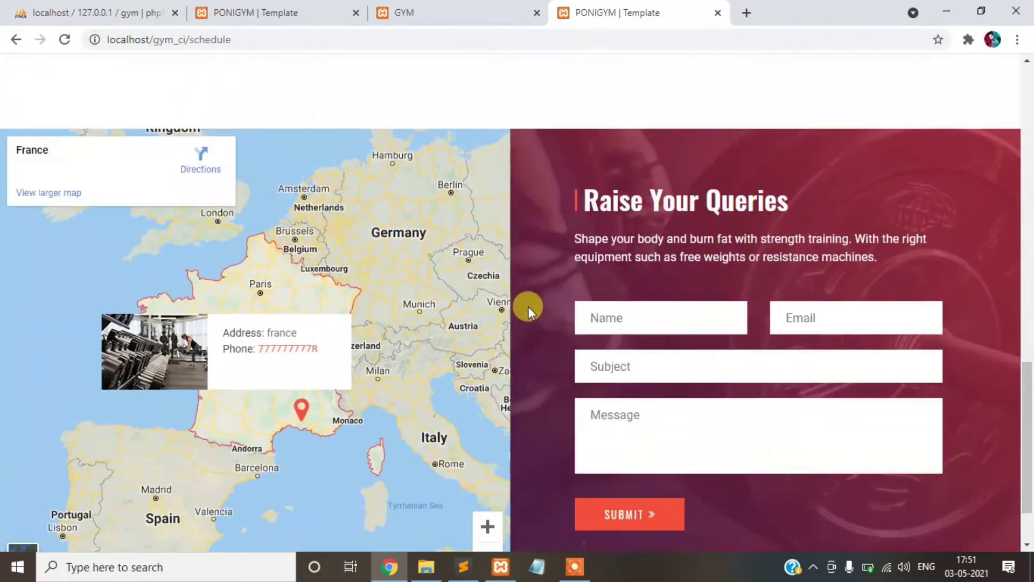
pyautogui.scroll(15, 527, 306)
# - On the Contacts page, enter the sender's name and pick the saved e-mail suggestion
pyautogui.click(846, 91)
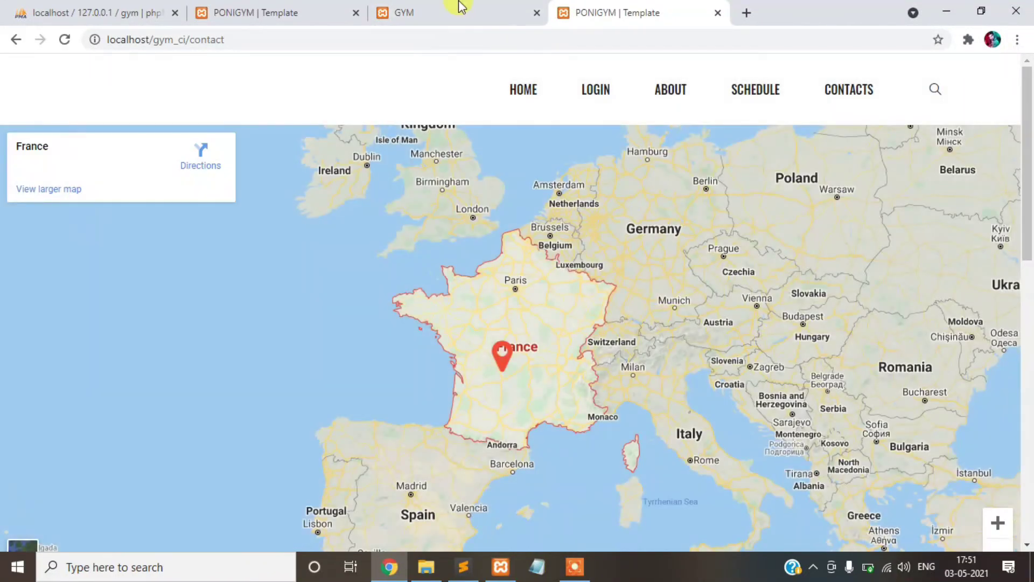
pyautogui.scroll(-12, 808, 240)
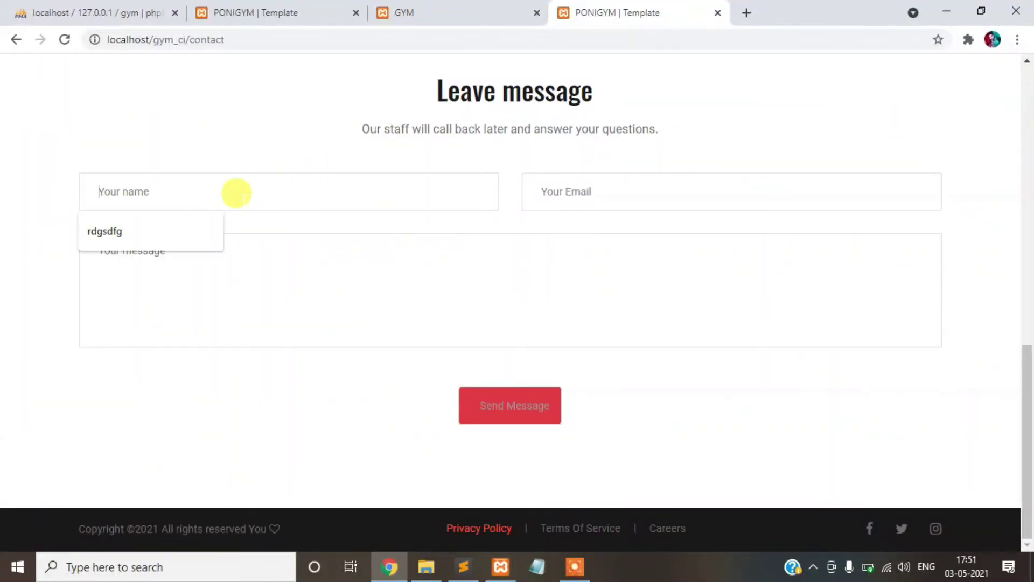
pyautogui.write('vikki 1')
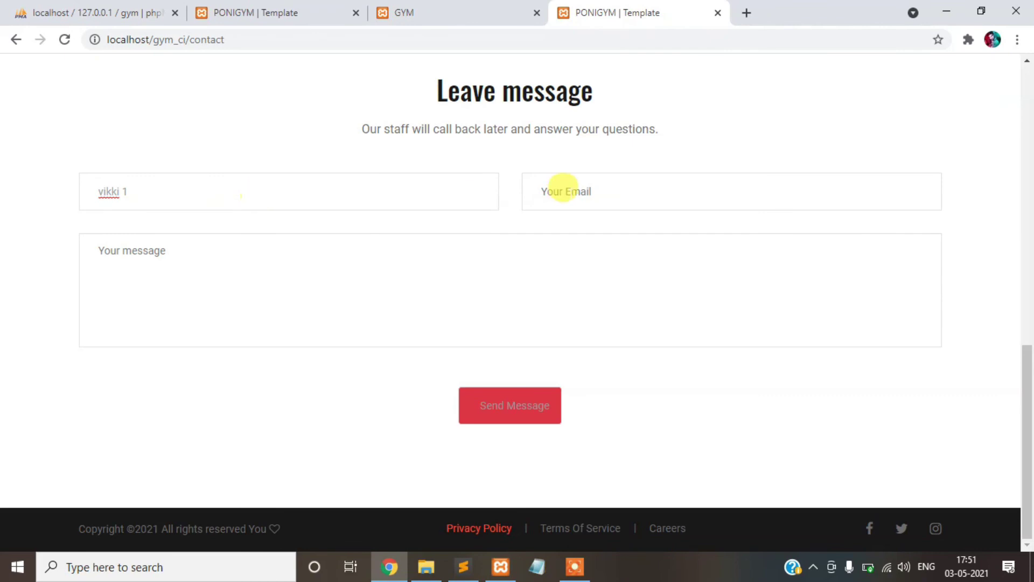
pyautogui.click(563, 189)
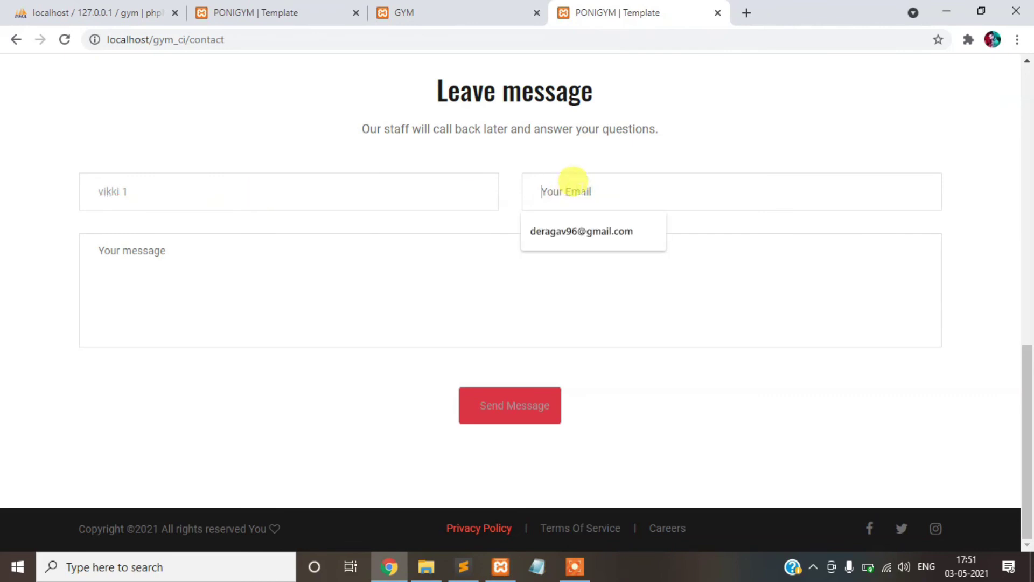
pyautogui.click(593, 227)
pyautogui.click(399, 273)
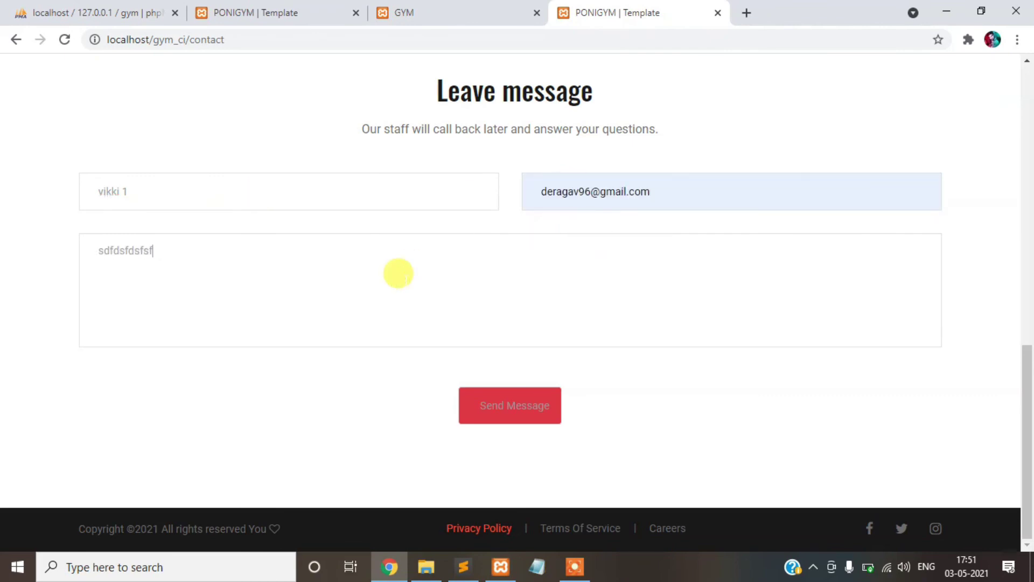
# - Send the contact message and highlight the message-stored confirmation line
pyautogui.click(485, 415)
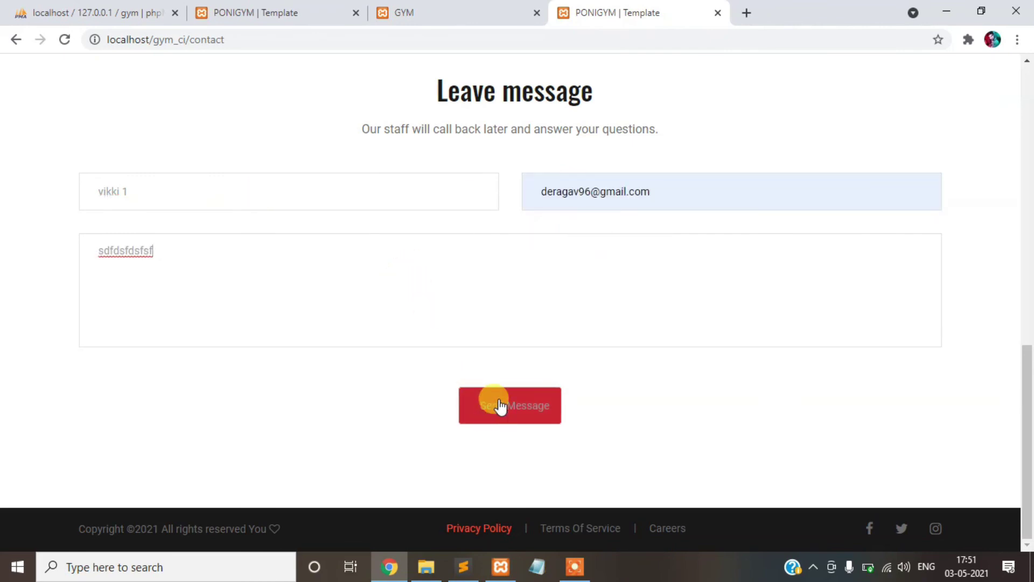
pyautogui.click(500, 405)
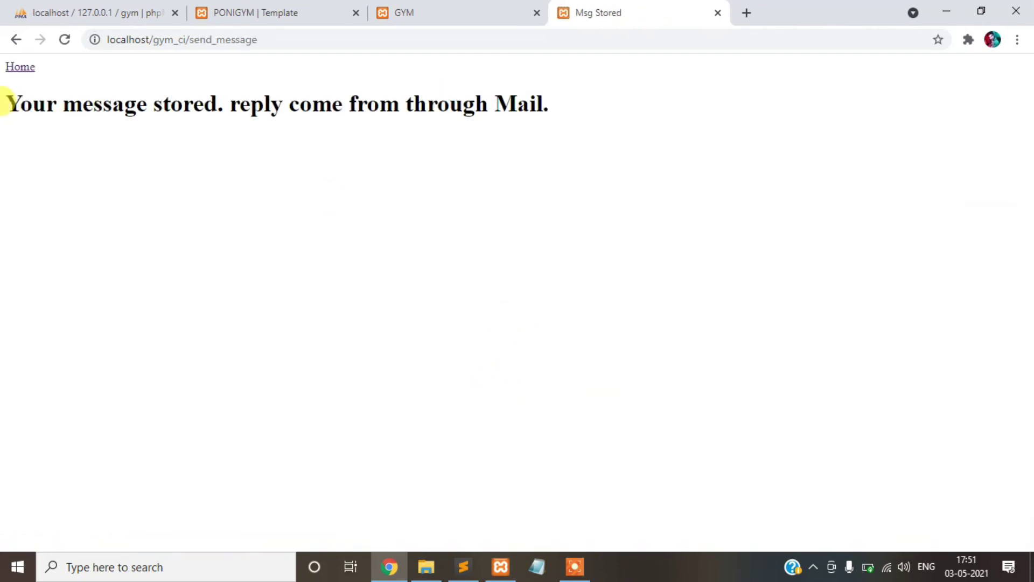
pyautogui.moveTo(4, 103); pyautogui.dragTo(576, 103)
# - Paste the admin username from the Sublime Text notes into the Email Id field
pyautogui.click(462, 7)
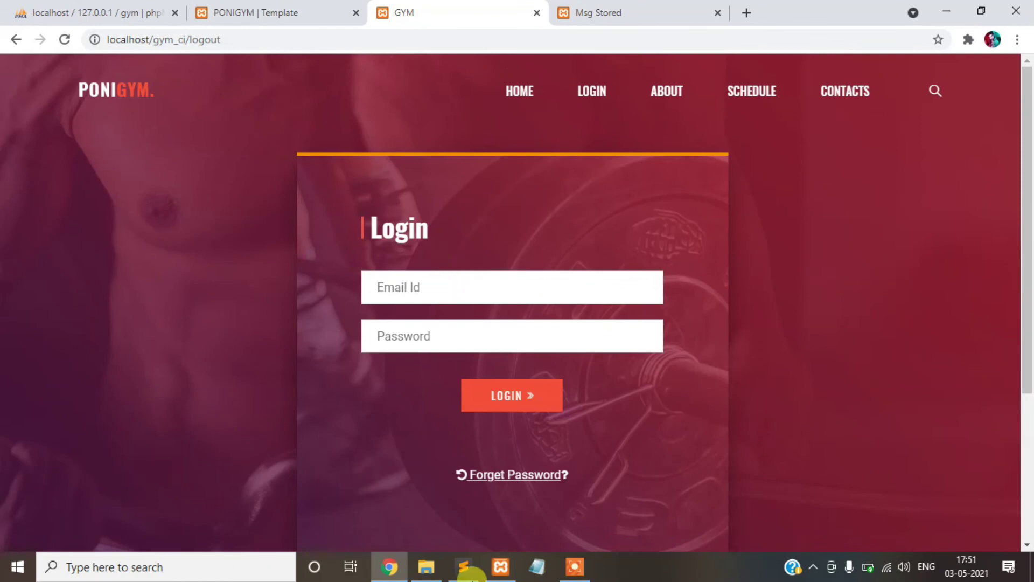
pyautogui.click(464, 567)
pyautogui.moveTo(347, 171); pyautogui.dragTo(464, 171)
pyautogui.hotkey('ctrl', 'c')
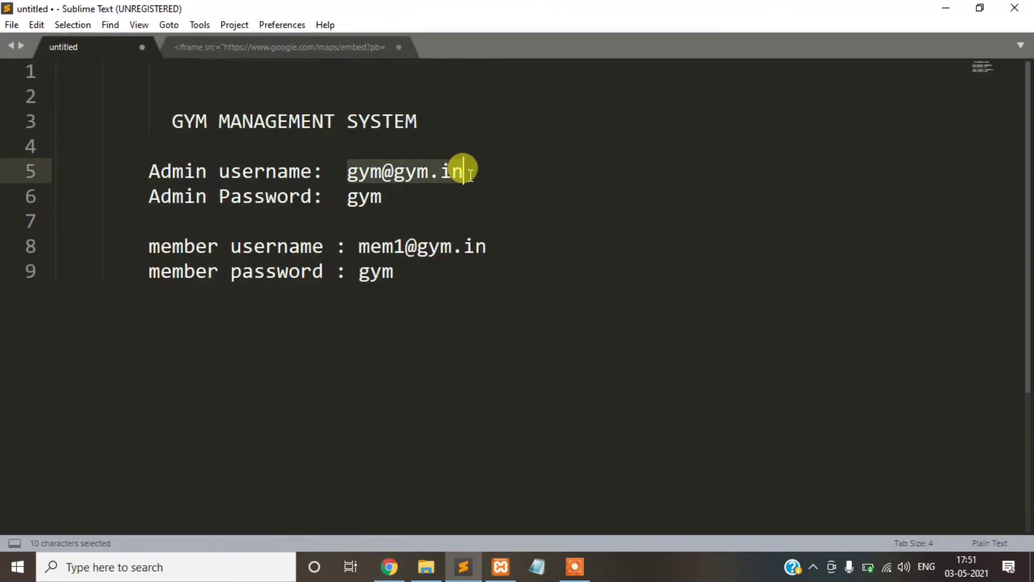
pyautogui.click(389, 567)
pyautogui.click(450, 285)
pyautogui.hotkey('ctrl', 'v')
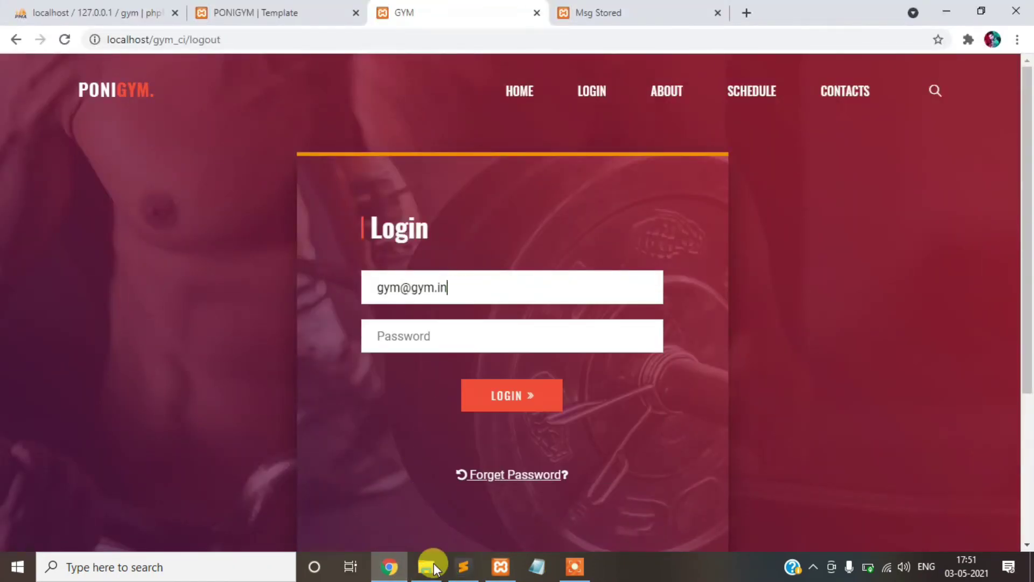
# - Copy the admin password from the notes and log in as admin
pyautogui.click(454, 567)
pyautogui.doubleClick(360, 197)
pyautogui.hotkey('ctrl', 'c')
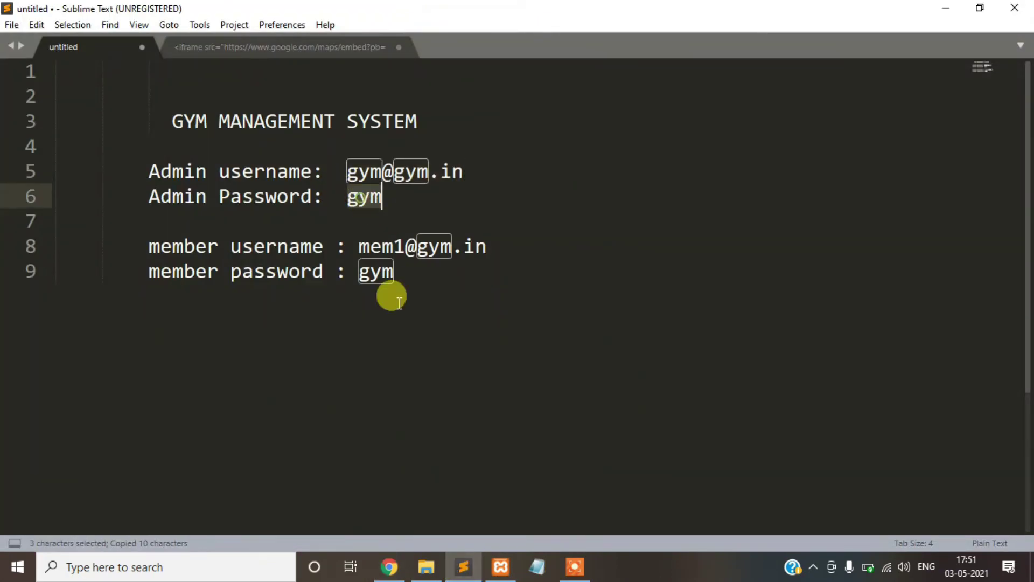
pyautogui.click(390, 567)
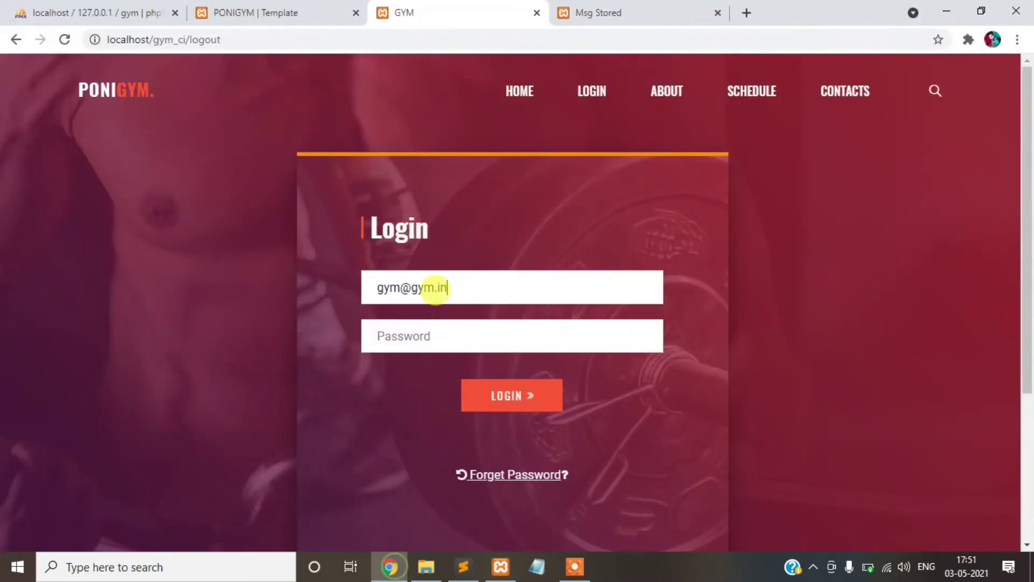
pyautogui.click(496, 401)
# - Open Un-Reg. Query Pending and view, then close, the newest query's details in row 5
pyautogui.scroll(-2, 161, 329)
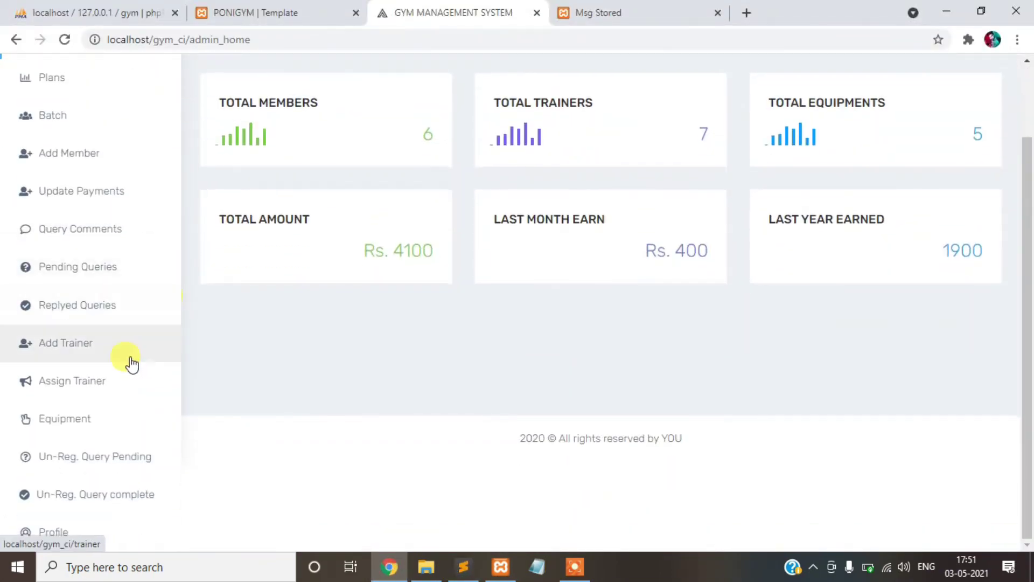
pyautogui.click(112, 464)
pyautogui.scroll(-2, 430, 269)
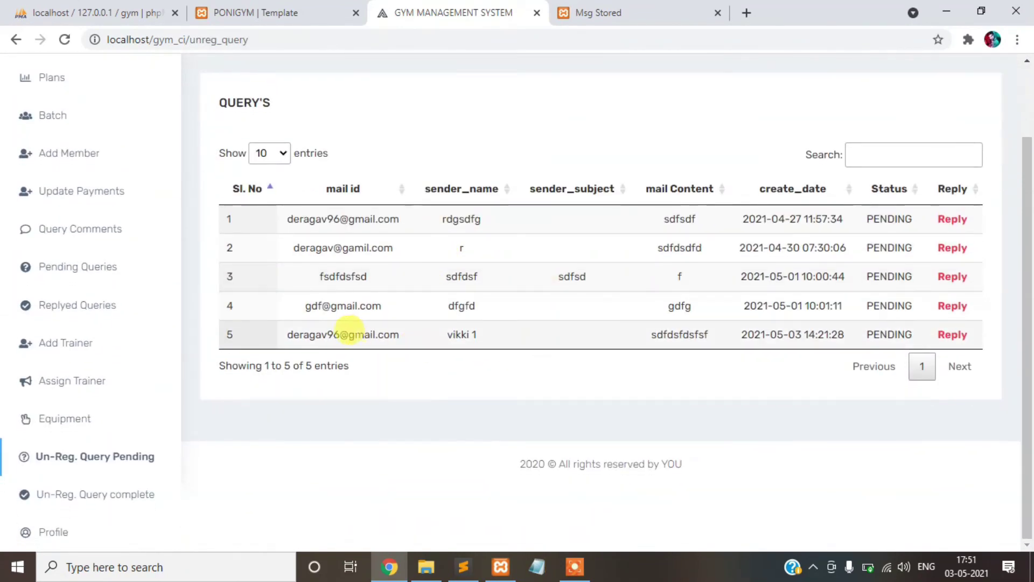
pyautogui.moveTo(275, 335); pyautogui.dragTo(873, 335)
pyautogui.click(949, 336)
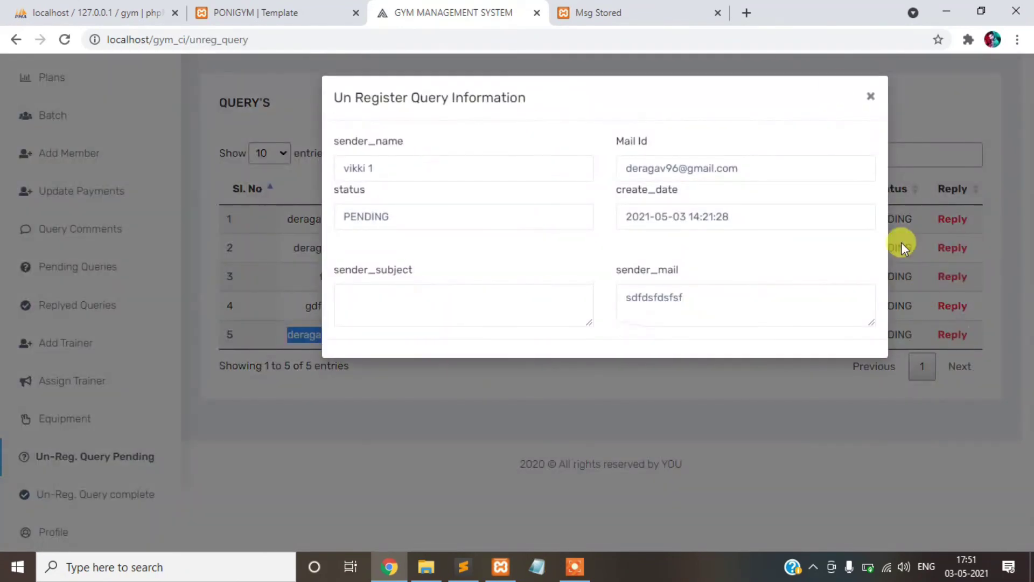
pyautogui.click(873, 96)
# - Send the reply 'no issues' to the row 5 query
pyautogui.click(952, 334)
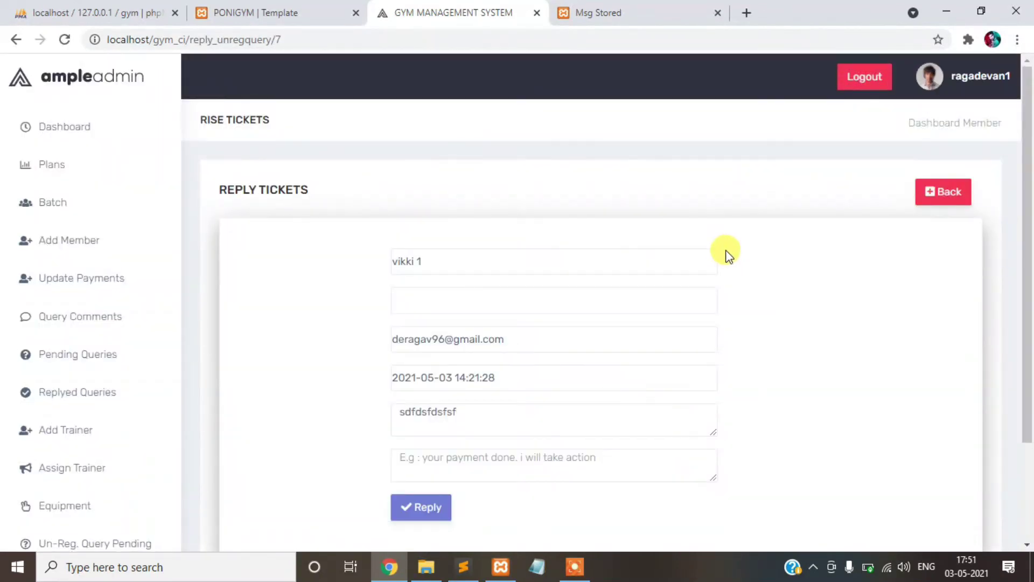
pyautogui.scroll(-1, 460, 214)
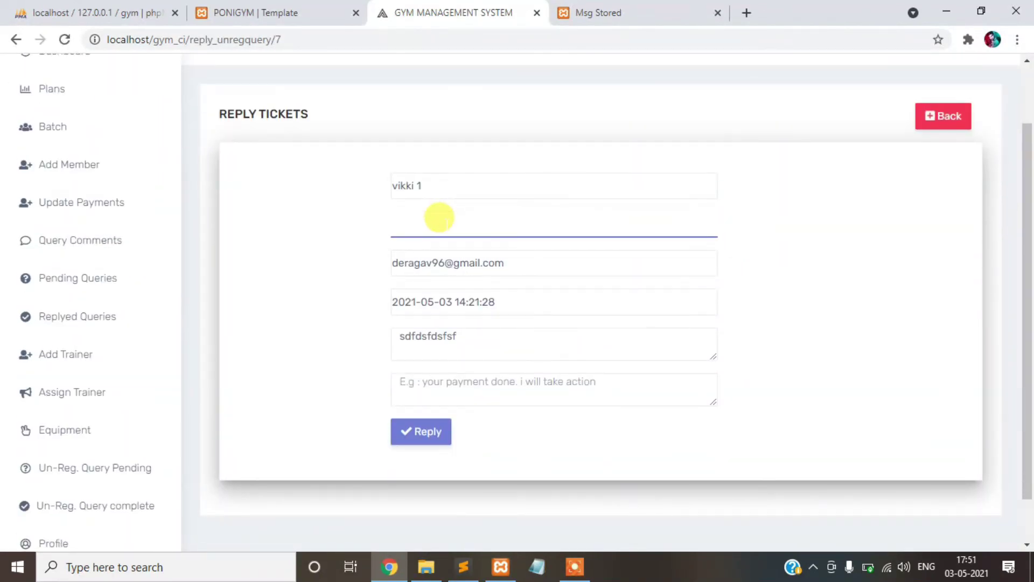
pyautogui.scroll(-2, 440, 234)
pyautogui.click(425, 378)
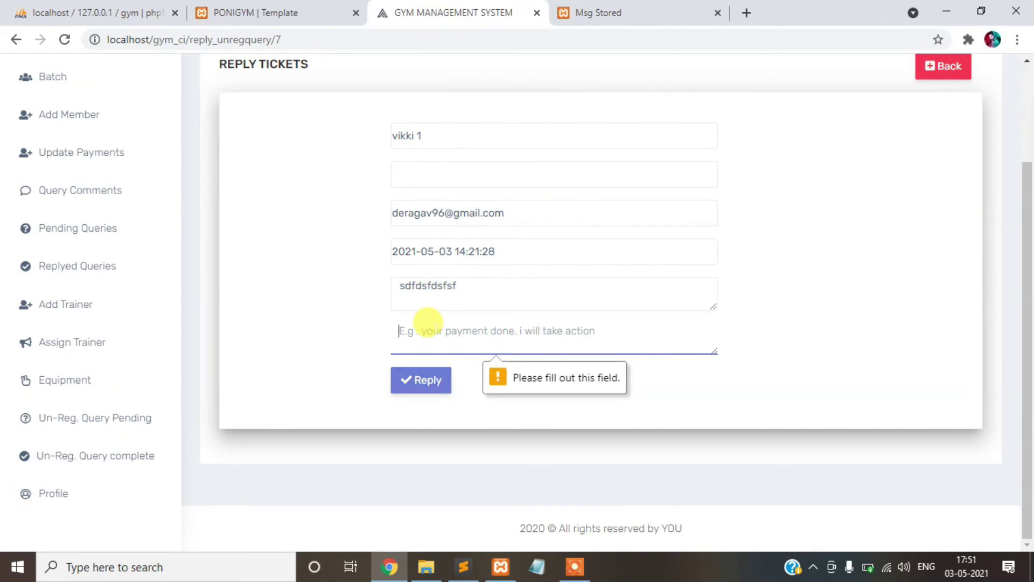
pyautogui.write('no issues')
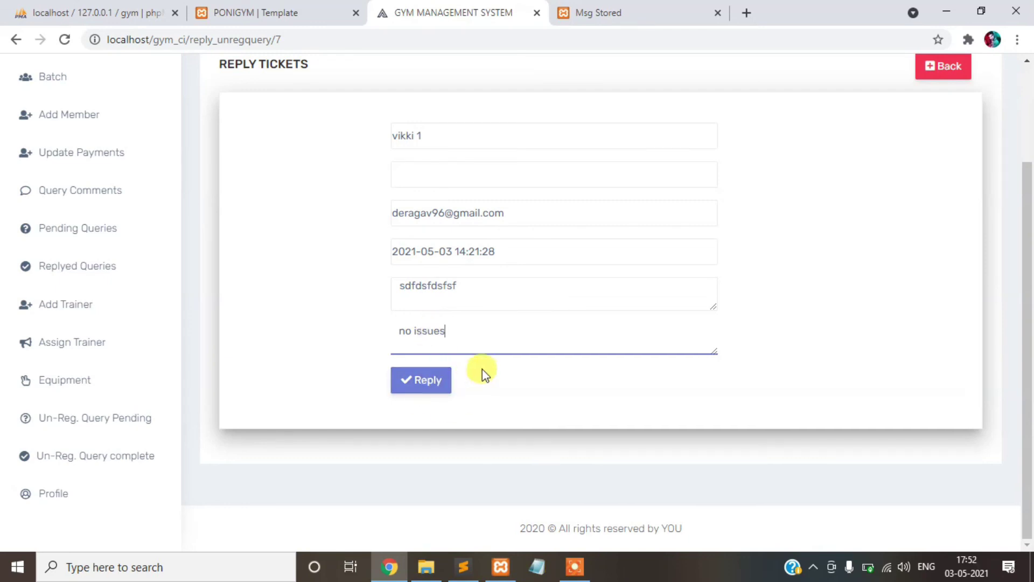
pyautogui.moveTo(500, 213); pyautogui.dragTo(386, 213)
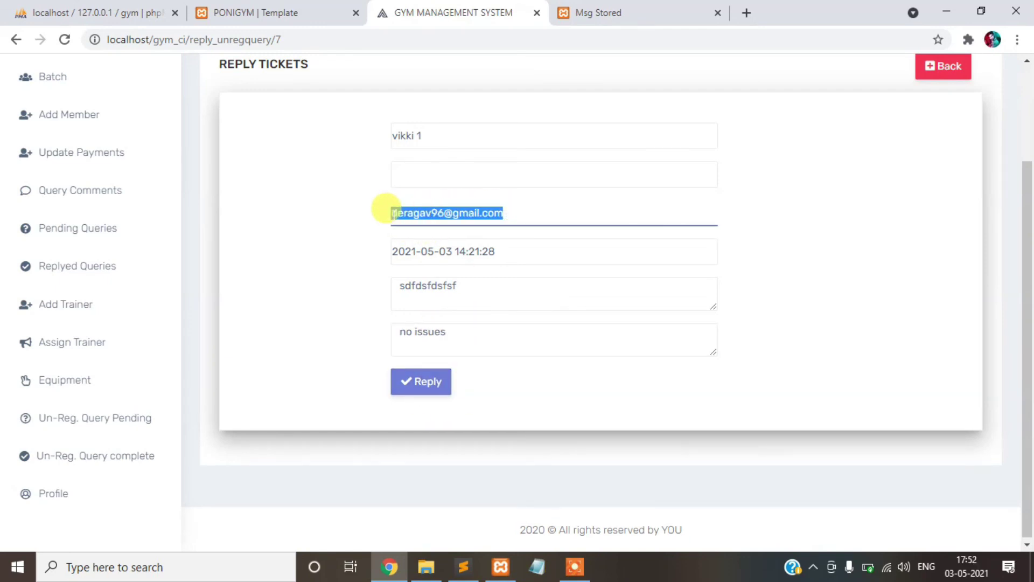
pyautogui.click(420, 381)
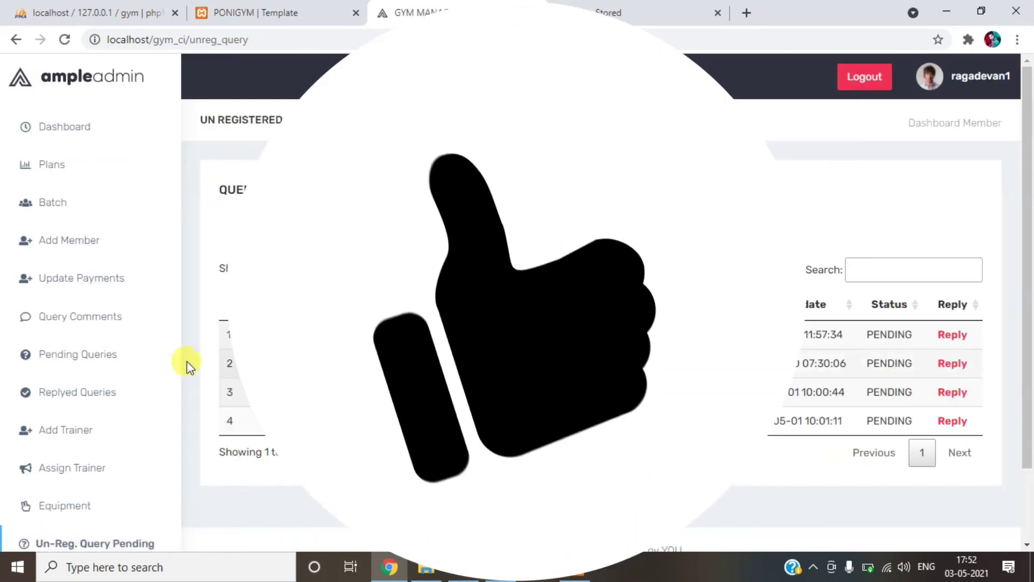
# - Open Un-Reg. Query complete and check the 'no issues' query shows REPLYED
pyautogui.scroll(-2, 108, 454)
pyautogui.click(102, 506)
pyautogui.scroll(-2, 951, 357)
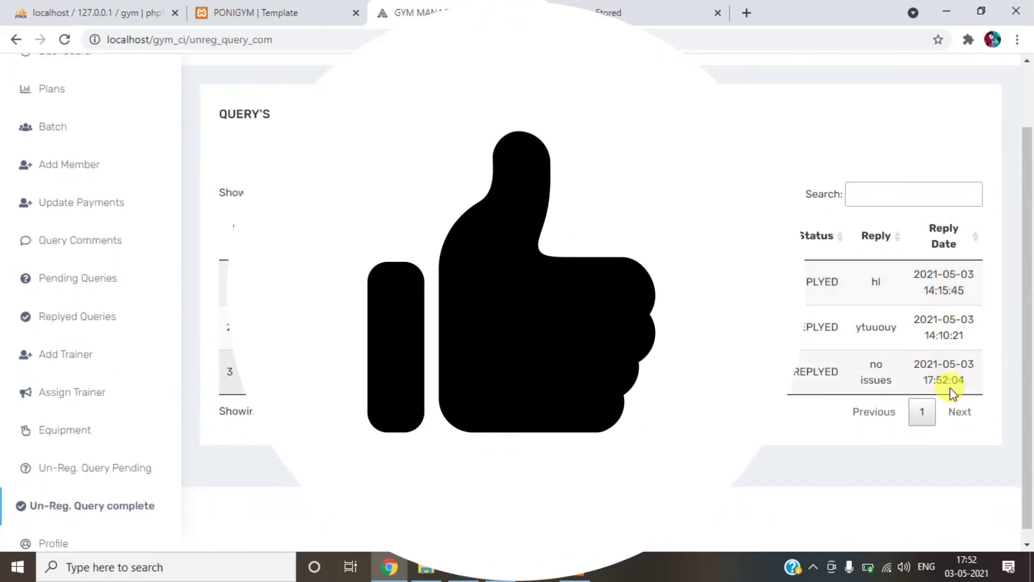
pyautogui.moveTo(861, 359); pyautogui.dragTo(849, 379)
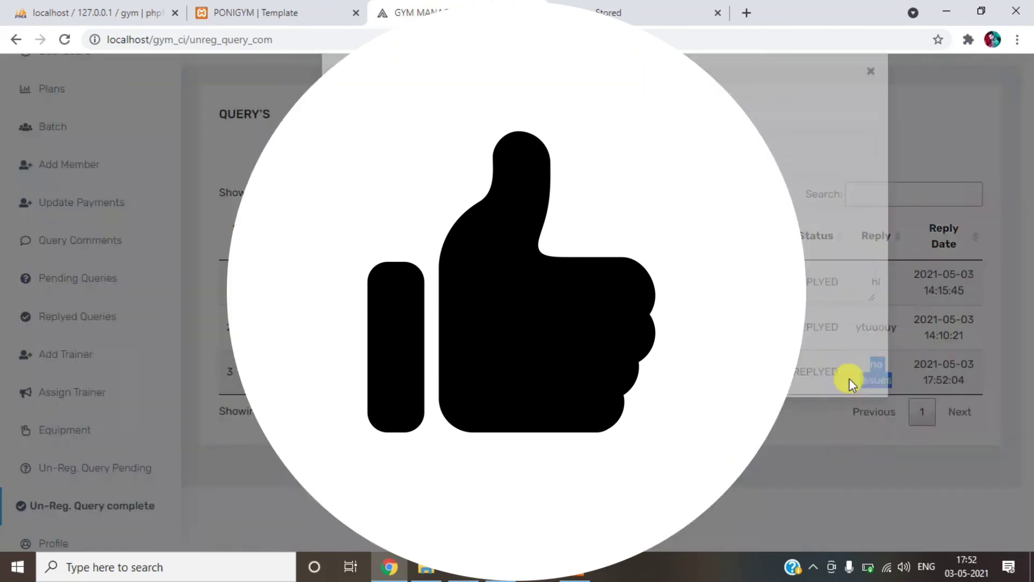
pyautogui.click(870, 95)
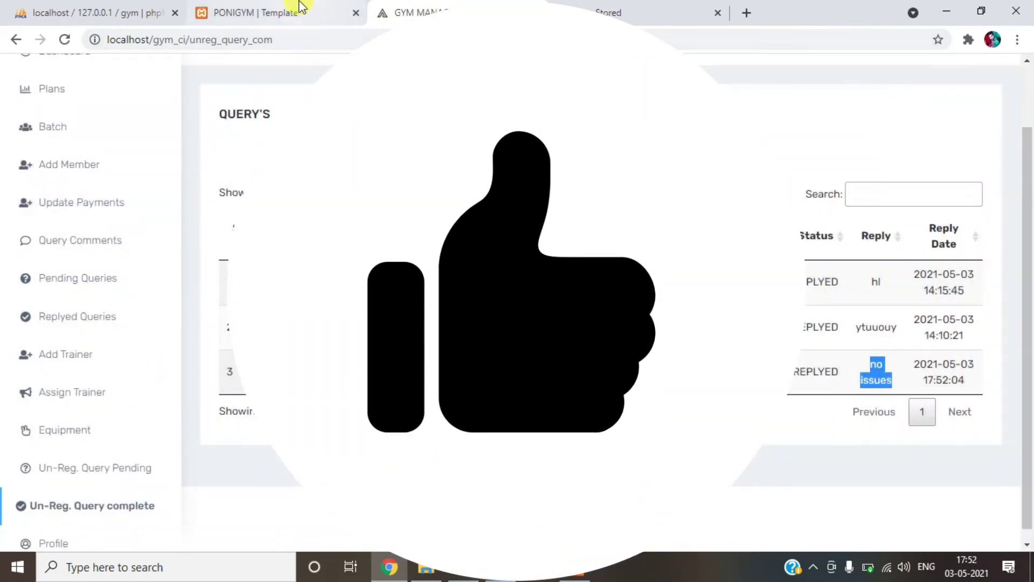
# - Switch to the PONIGYM tab and scroll the public home page
pyautogui.click(296, 7)
pyautogui.moveTo(1031, 200); pyautogui.dragTo(1025, 81)
pyautogui.scroll(-5, 1032, 267)
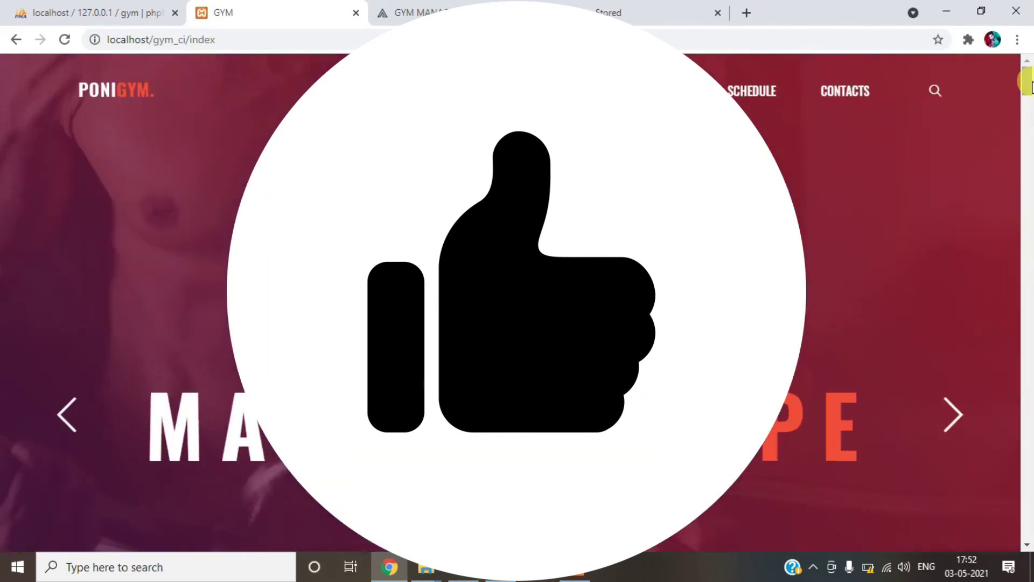